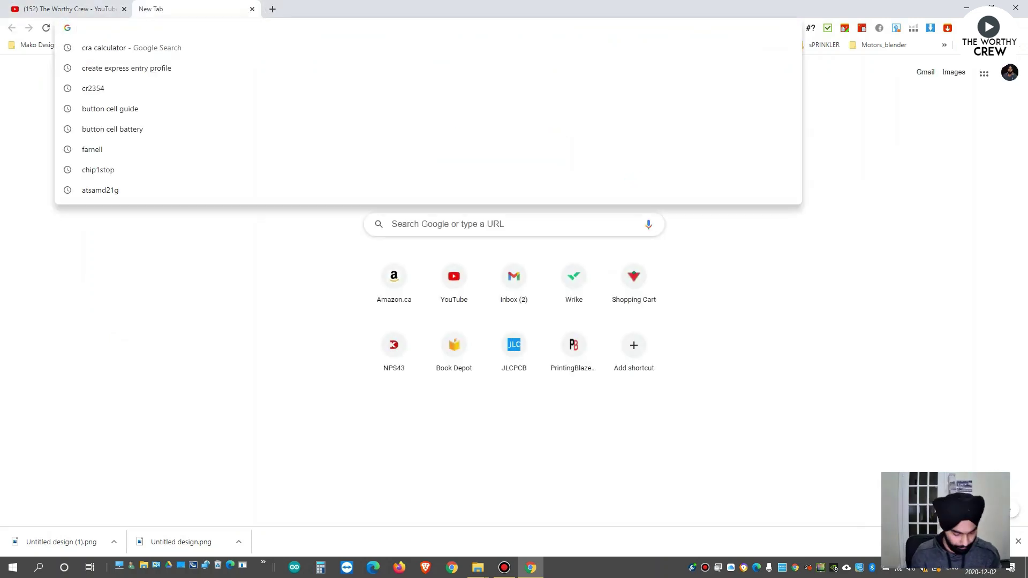
# Search Google for 'crs calculator'.
pyautogui.write('cra')
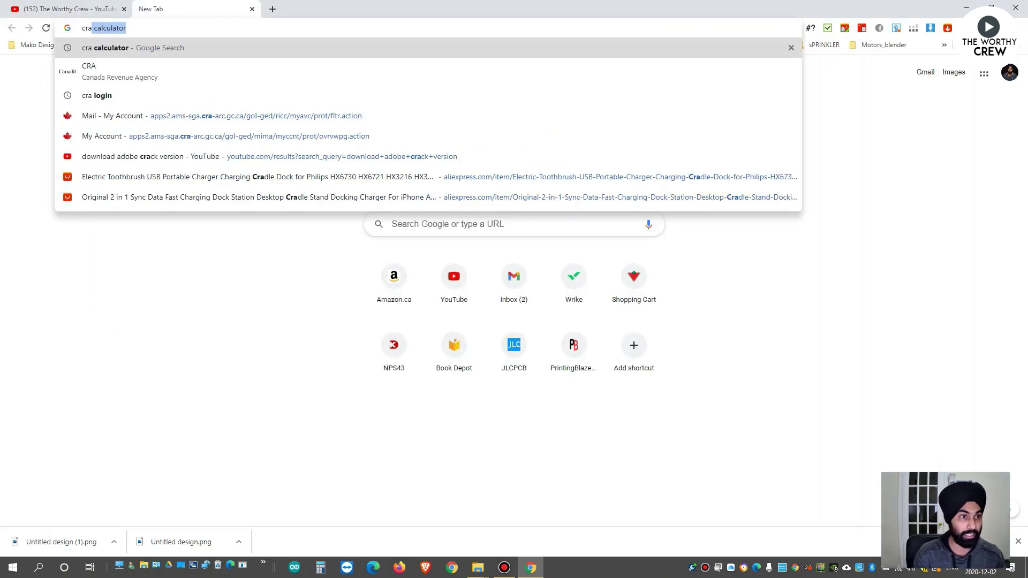
pyautogui.press('BackSpace')
pyautogui.write('b')
pyautogui.press('BackSpace')
pyautogui.press('BackSpace')
pyautogui.write('s ca')
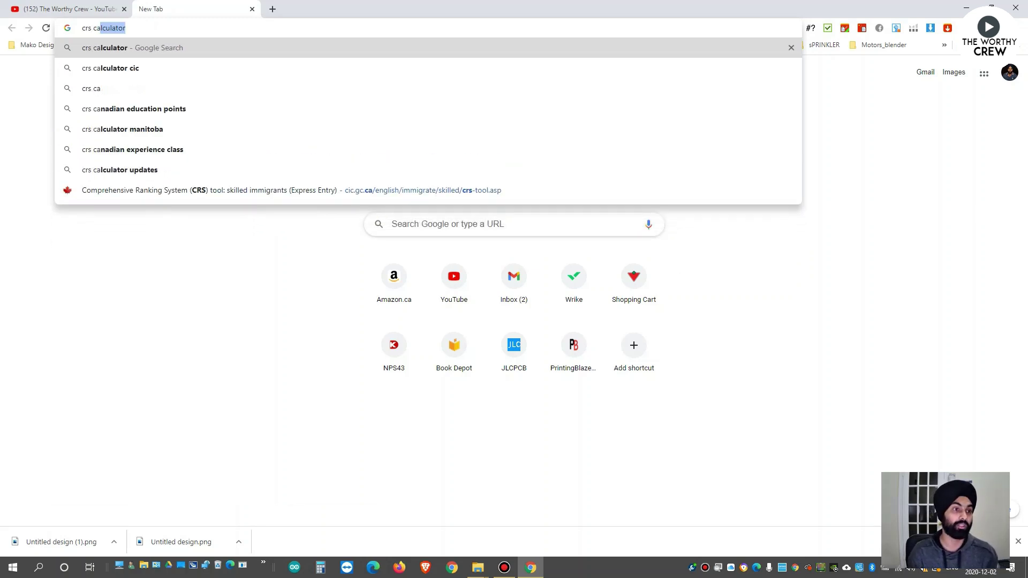
pyautogui.press('Return')
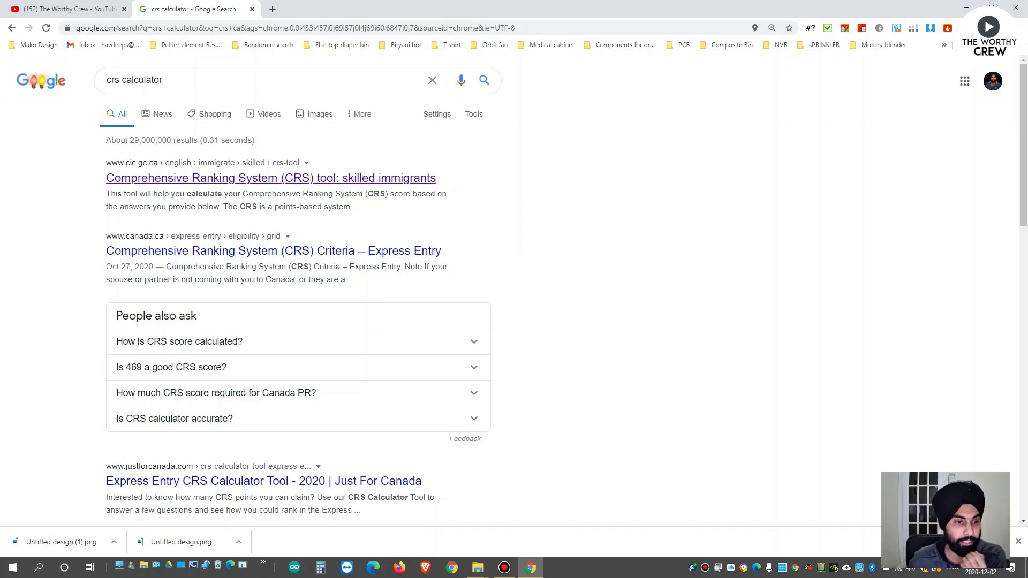
# Open the official Comprehensive Ranking System tool result on cic.gc.ca and scroll to question 1.
pyautogui.click(270, 178)
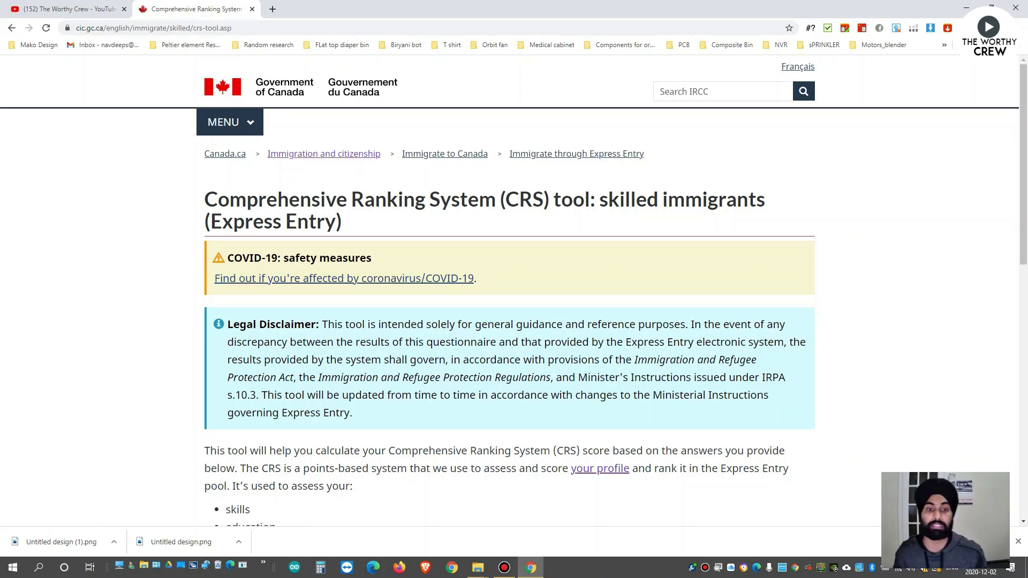
pyautogui.scroll(-2, 514, 289)
pyautogui.scroll(-3, 514, 289)
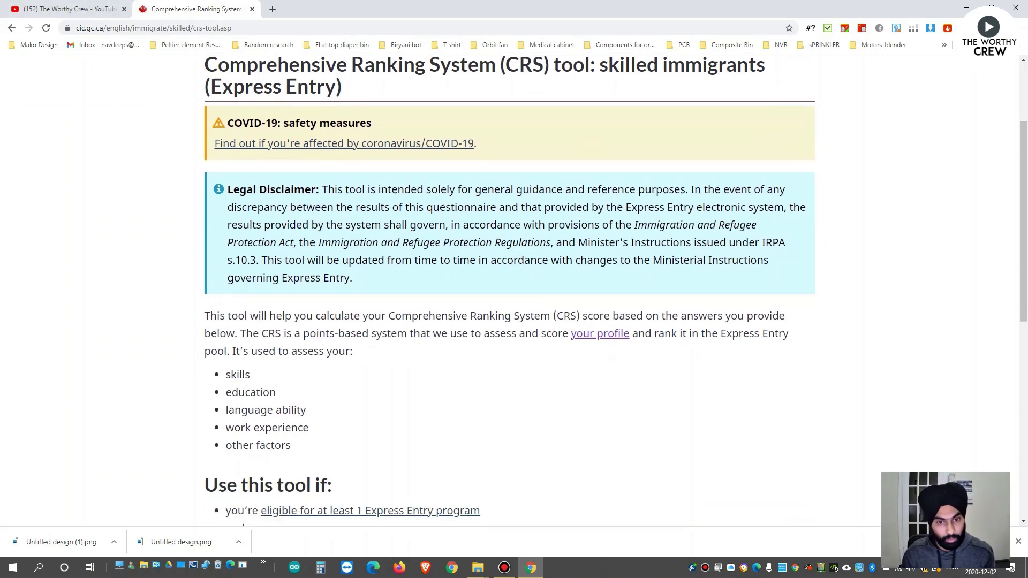
pyautogui.scroll(-5, 514, 290)
pyautogui.scroll(3, 514, 289)
pyautogui.scroll(-2, 514, 289)
pyautogui.scroll(-1, 514, 290)
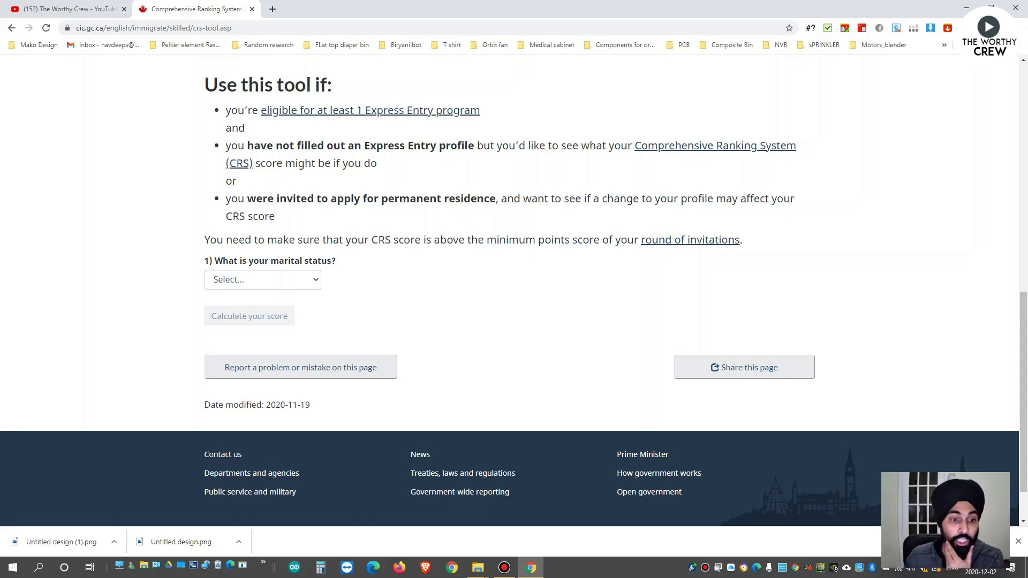
# Set the marital status to Never Married / Single.
pyautogui.click(262, 280)
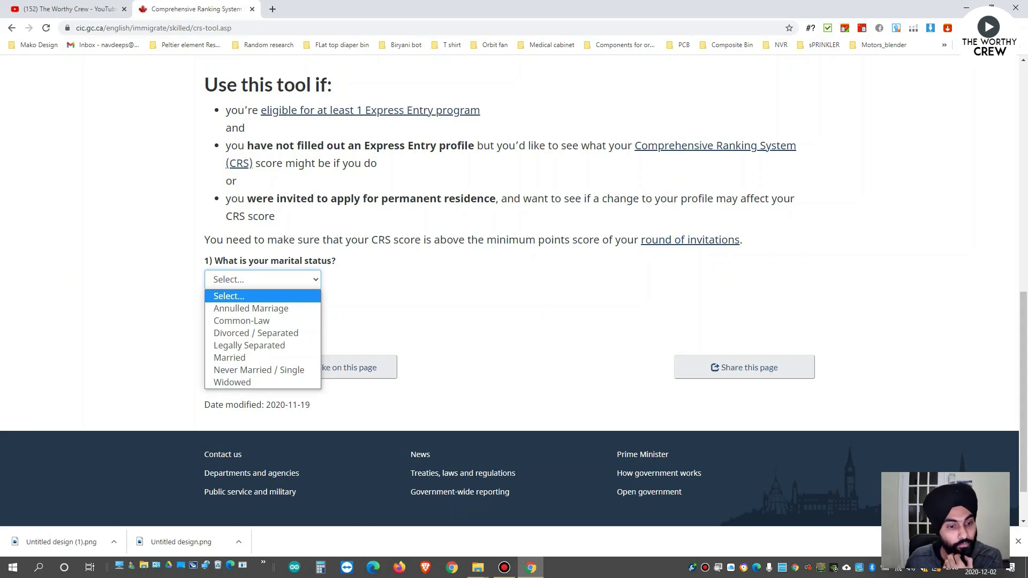
pyautogui.press('Down')
pyautogui.press('Down')
pyautogui.press('Down')
pyautogui.press('Down')
pyautogui.press('Down')
pyautogui.press('Down')
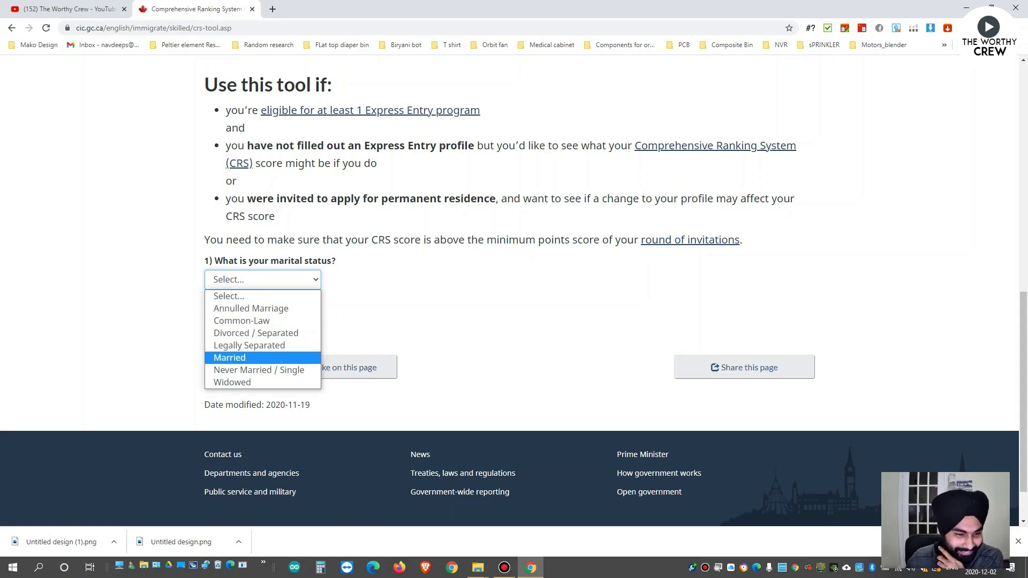
pyautogui.press('Return')
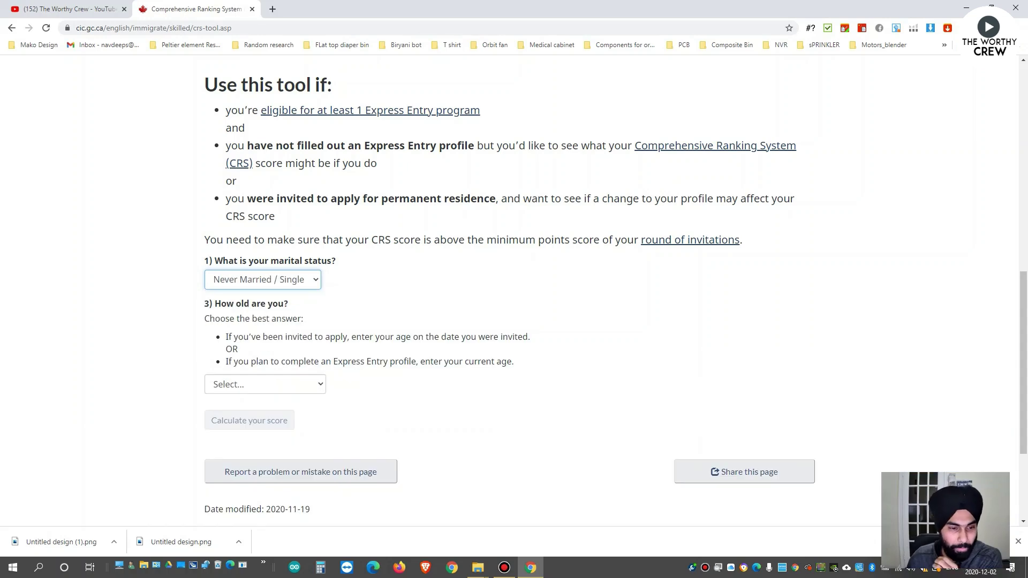
# Set the age to 29 years of age.
pyautogui.press('Tab')
pyautogui.hotkey('alt', 'Down')
pyautogui.write('31 years of age')
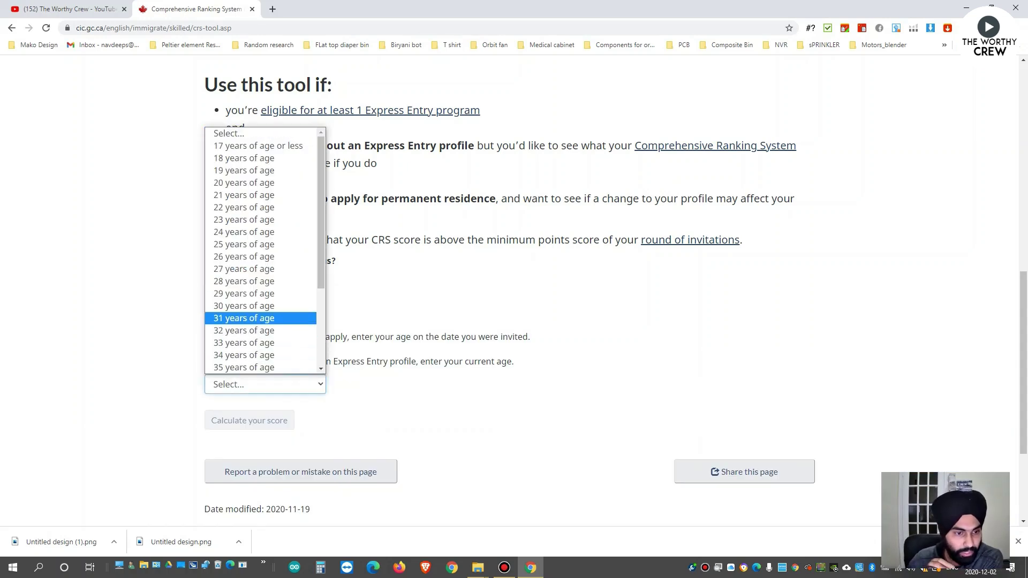
pyautogui.press('Up')
pyautogui.press('Up')
pyautogui.press('Up')
pyautogui.press('Down')
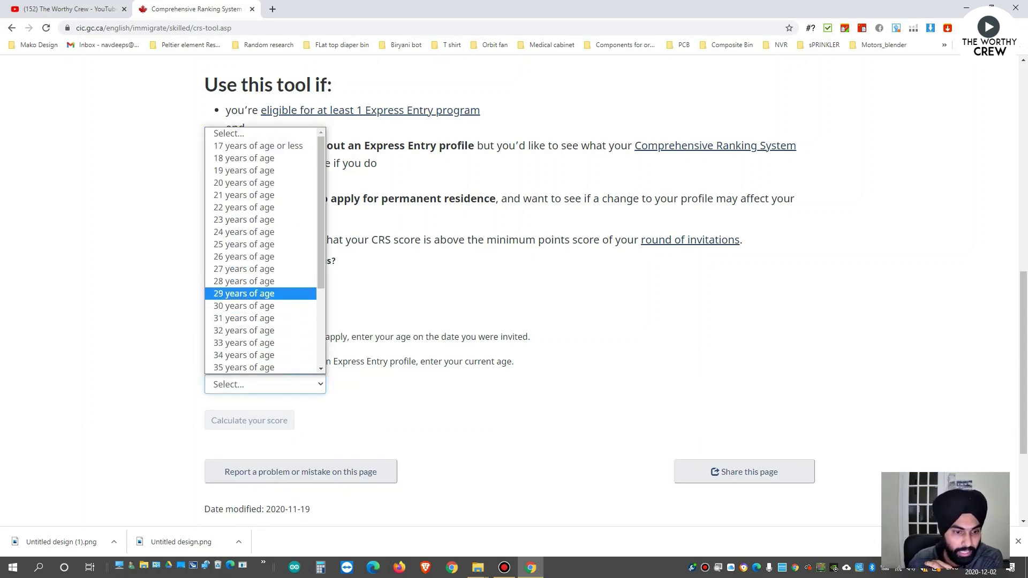
pyautogui.press('Return')
pyautogui.scroll(-1, 514, 289)
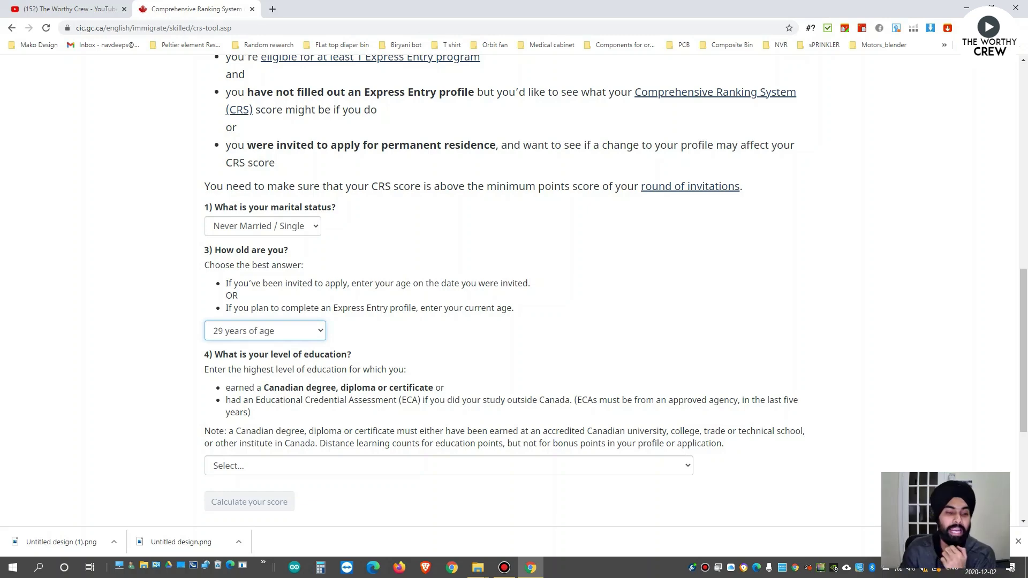
pyautogui.scroll(-2, 514, 290)
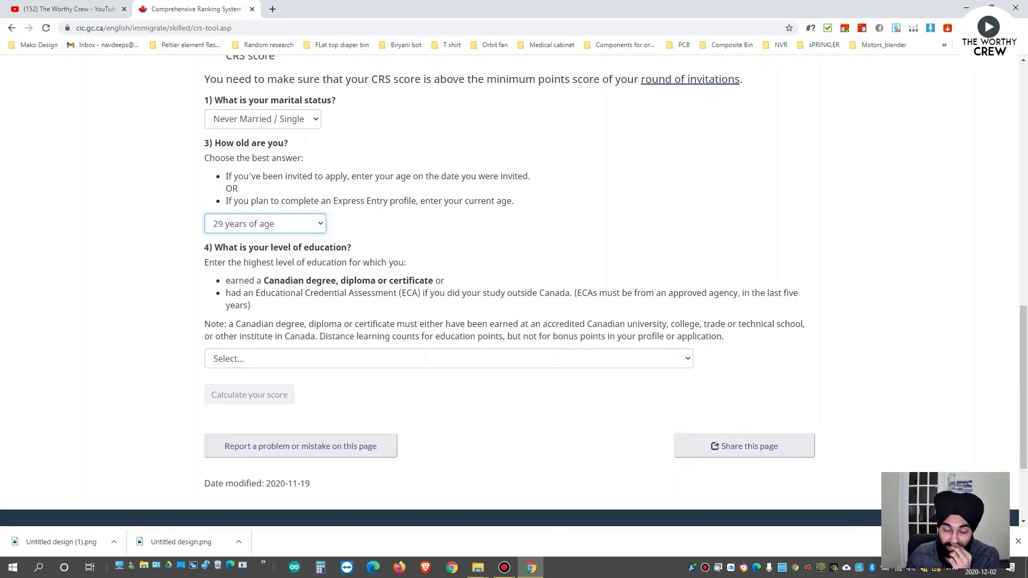
# Choose Bachelor's degree (three or more year program) as the level of education.
pyautogui.press('Tab')
pyautogui.hotkey('alt', 'Down')
pyautogui.press('Down')
pyautogui.press('Down')
pyautogui.press('Down')
pyautogui.press('Down')
pyautogui.press('Down')
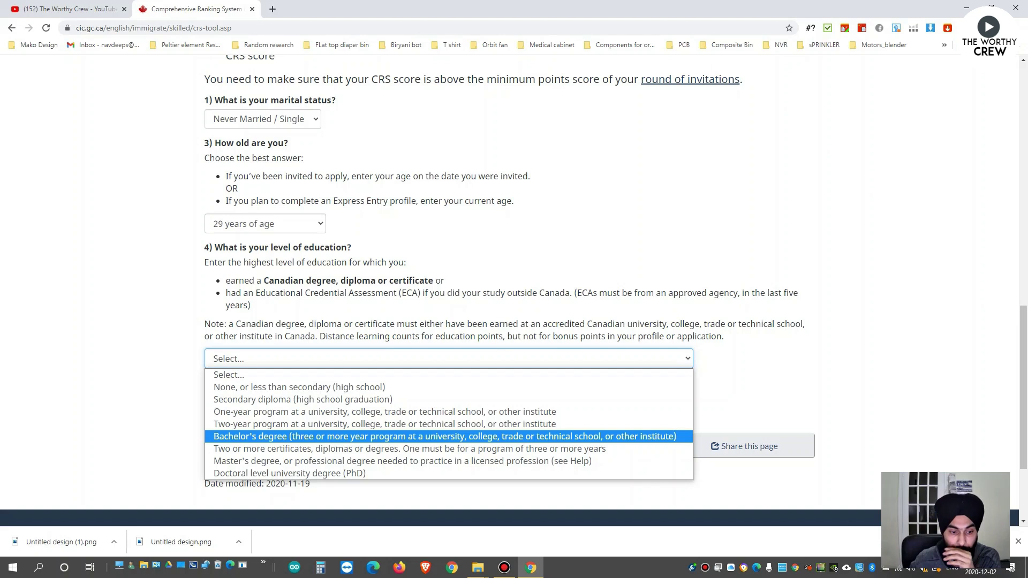
pyautogui.press('Down')
pyautogui.press('Down')
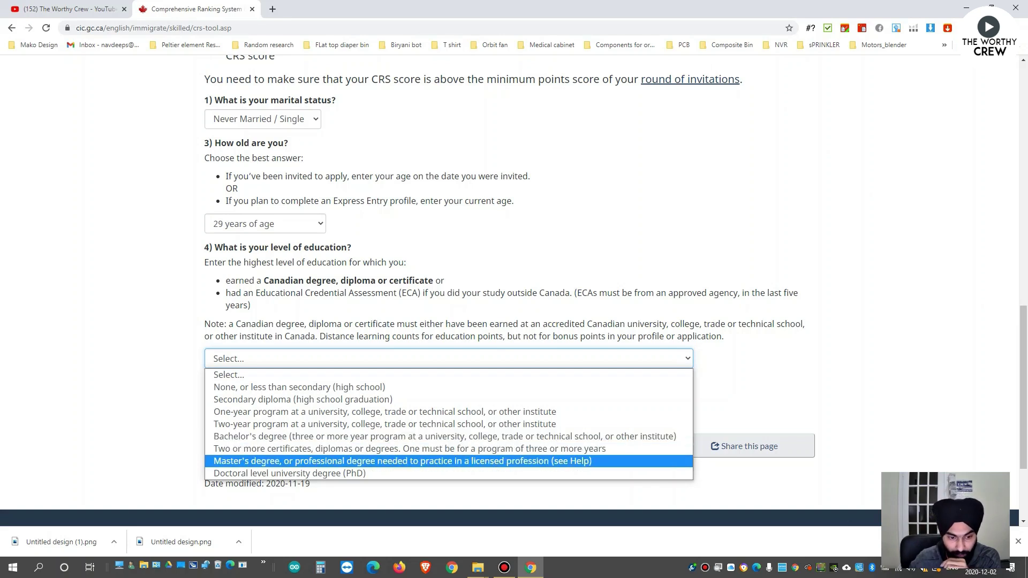
pyautogui.press('Up')
pyautogui.press('Up')
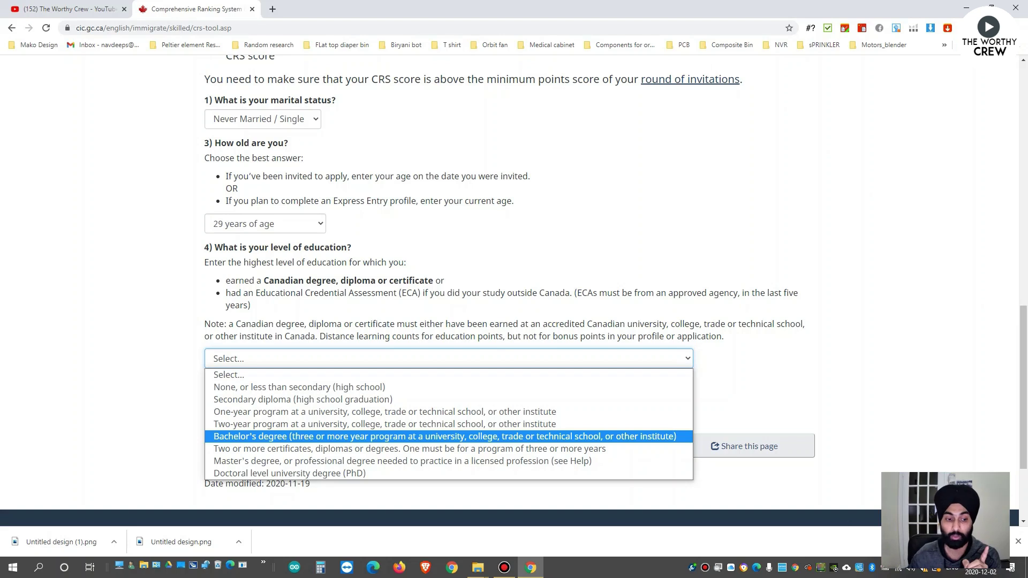
pyautogui.press('Down')
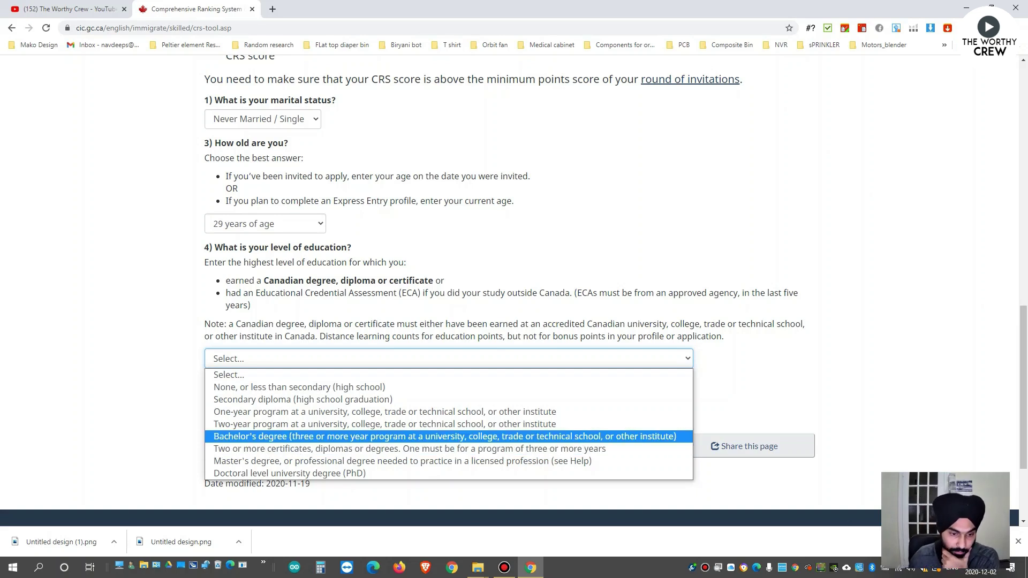
pyautogui.press('Return')
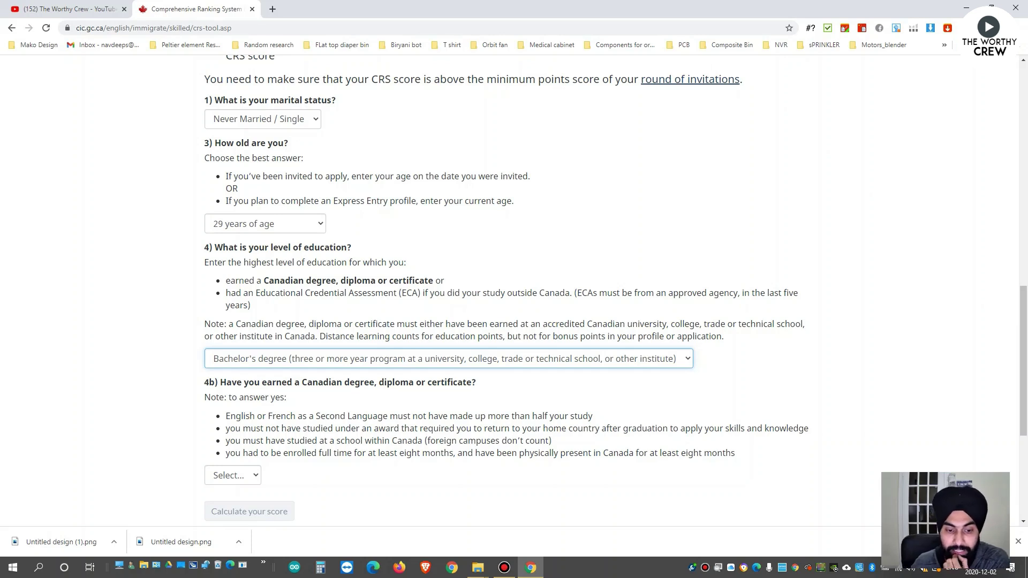
# Answer No to question 4b about earning a Canadian degree, diploma or certificate.
pyautogui.scroll(-2, 509, 289)
pyautogui.moveTo(467, 275); pyautogui.dragTo(220, 276)
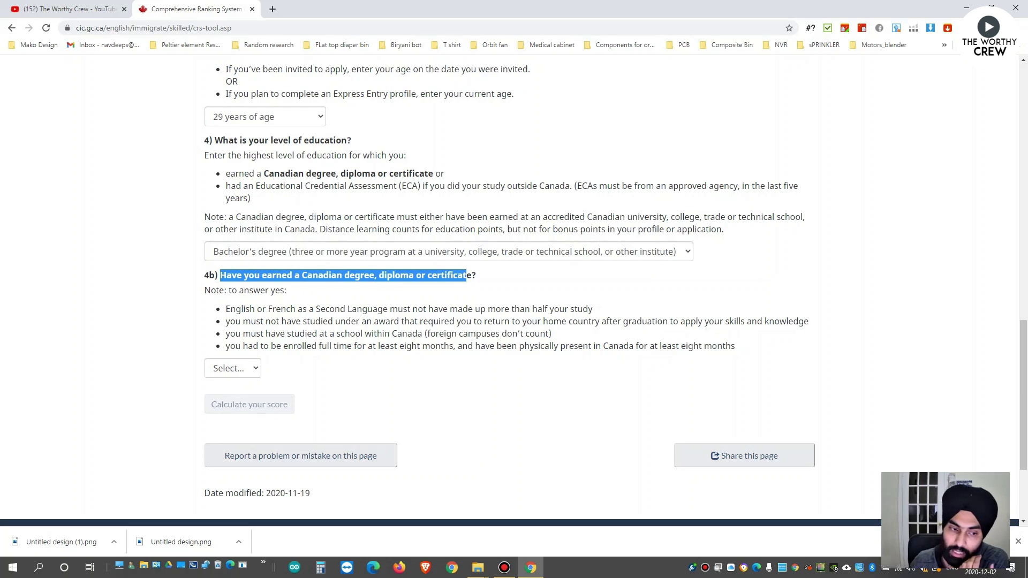
pyautogui.click(233, 368)
pyautogui.press('Down')
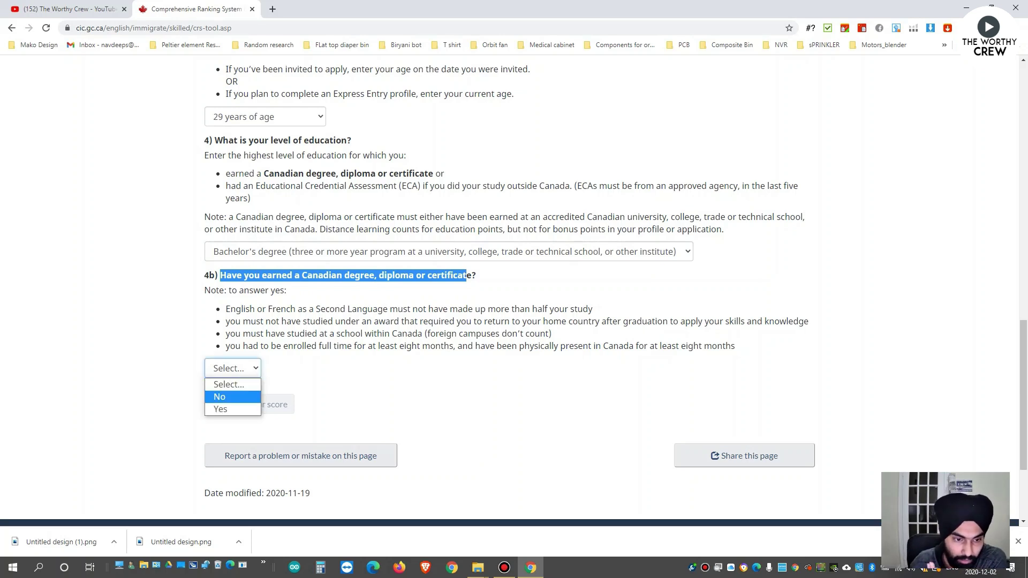
pyautogui.press('Return')
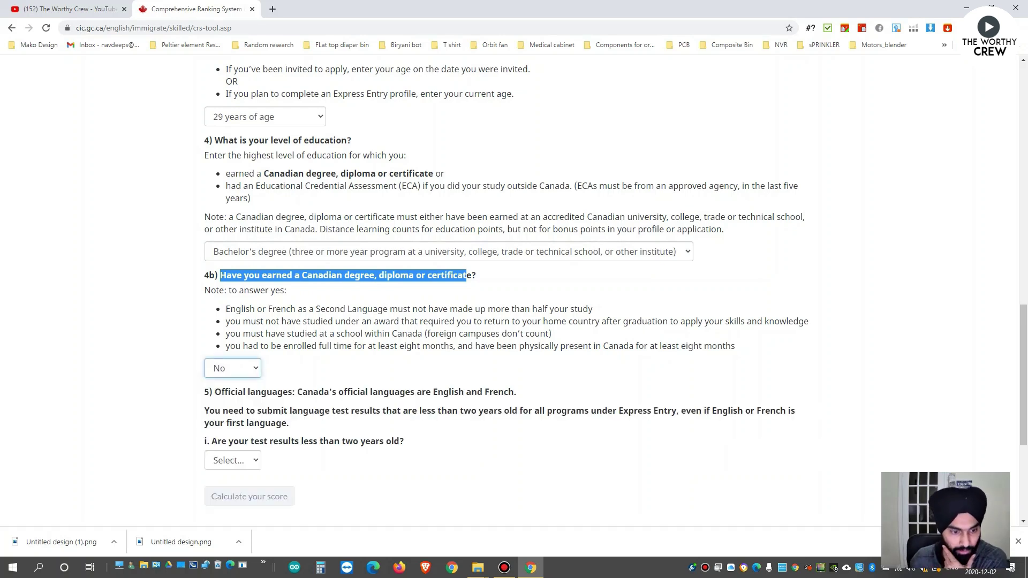
pyautogui.scroll(-2, 514, 289)
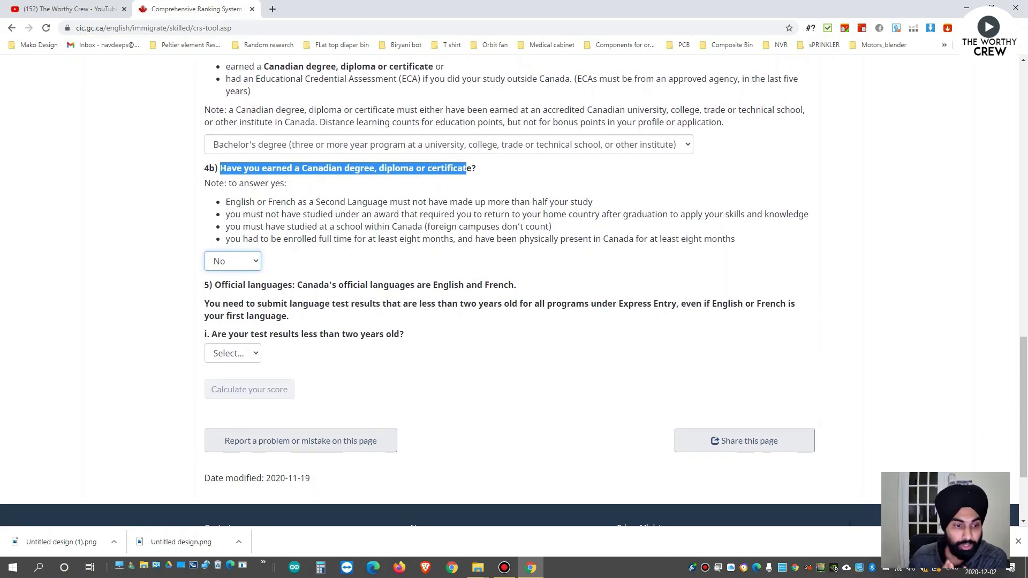
pyautogui.click(468, 168)
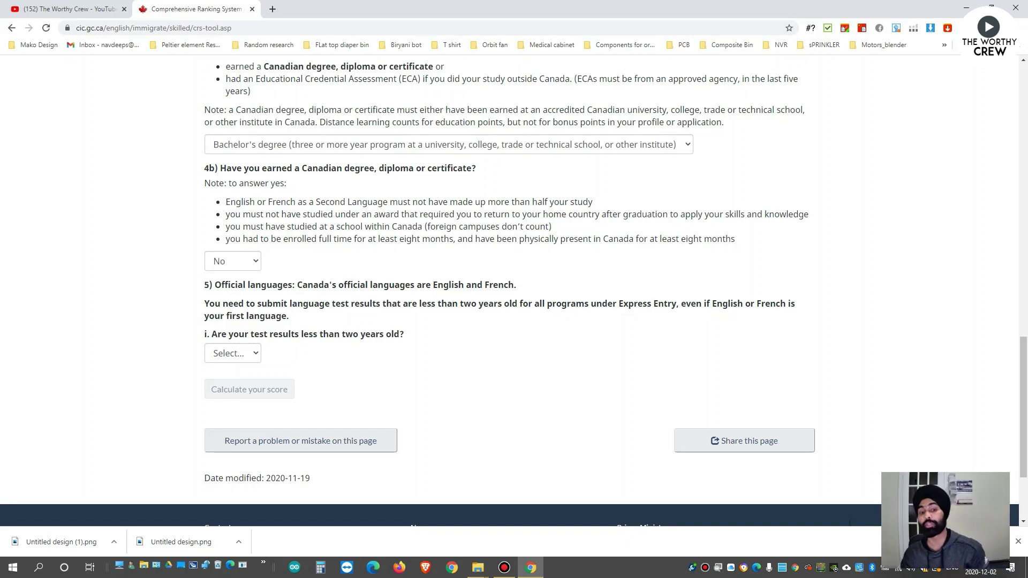
# Answer Yes to the language test results being less than two years old.
pyautogui.click(232, 353)
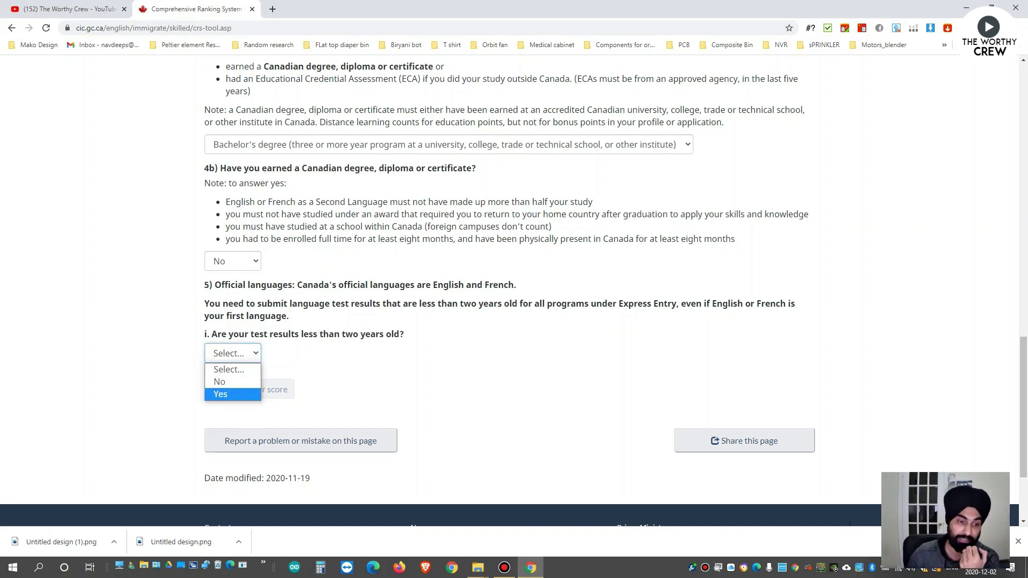
pyautogui.click(225, 395)
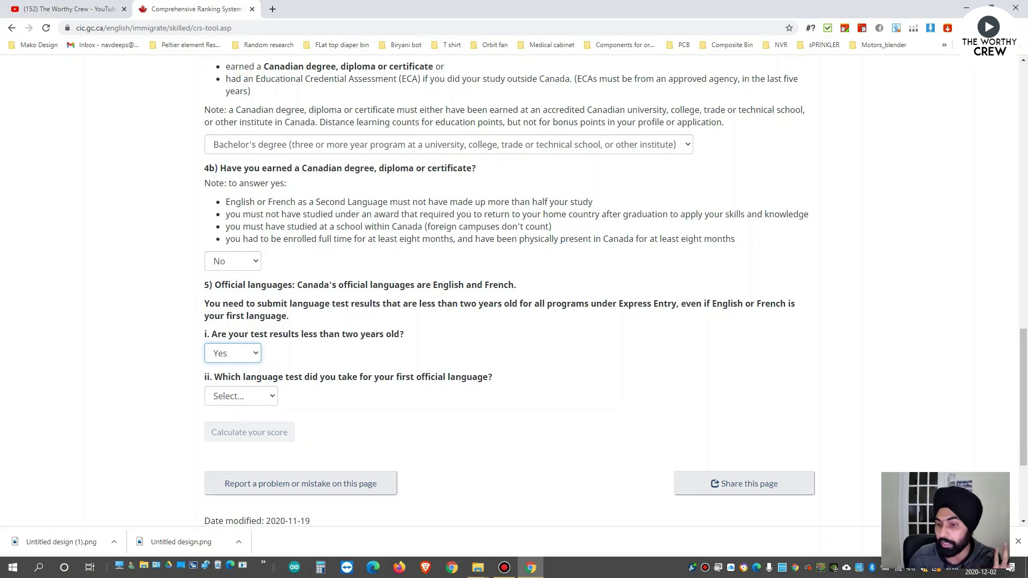
pyautogui.scroll(-1, 509, 289)
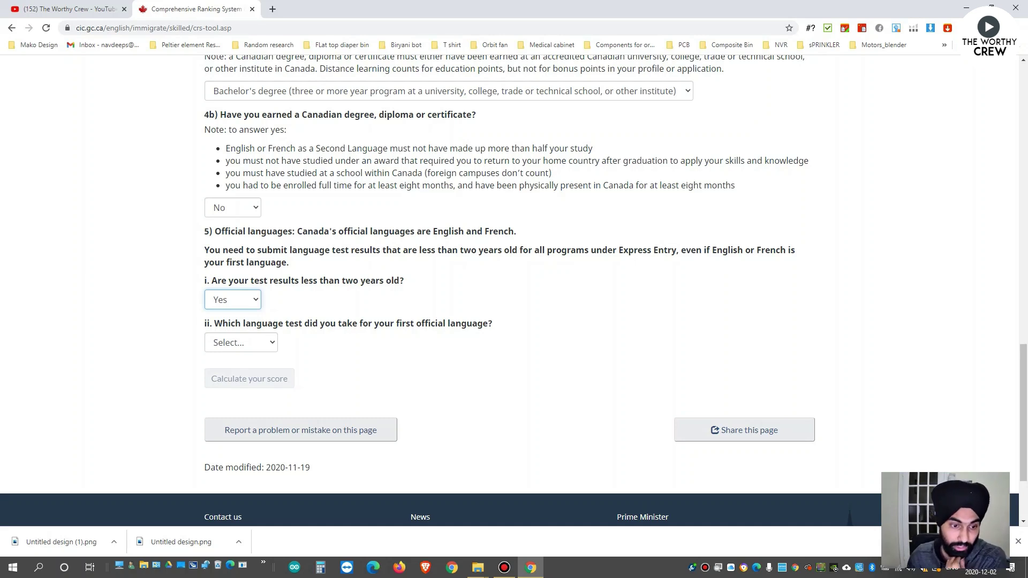
pyautogui.click(241, 342)
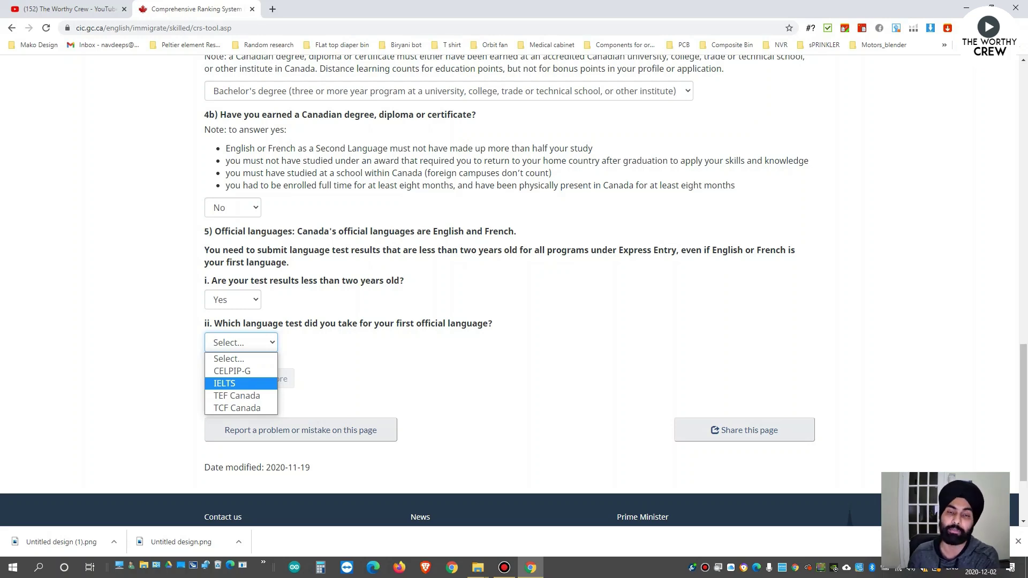
# Choose IELTS as the first official language test with a Speaking score of 7.0.
pyautogui.press('Return')
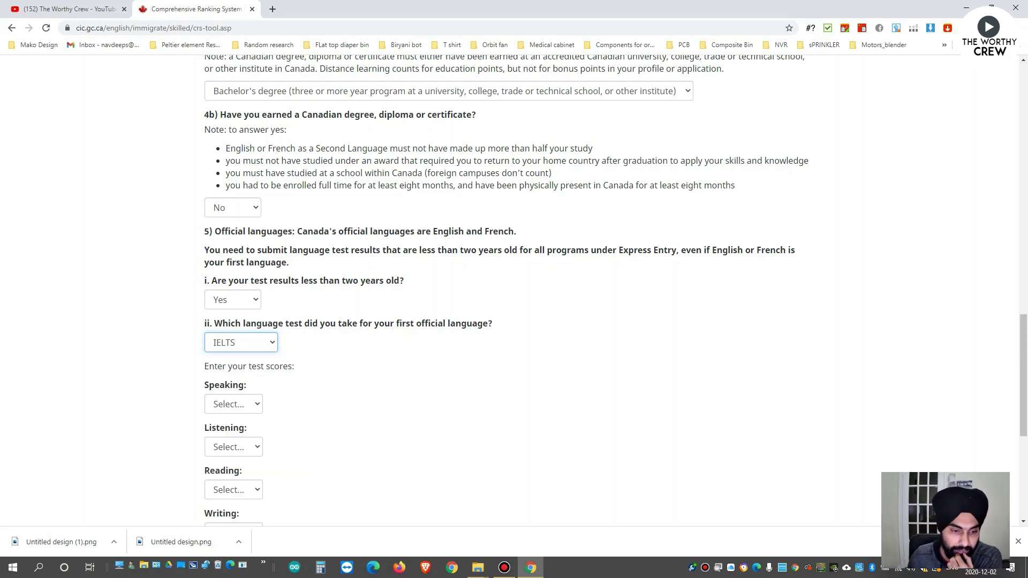
pyautogui.scroll(-3, 509, 290)
pyautogui.click(233, 243)
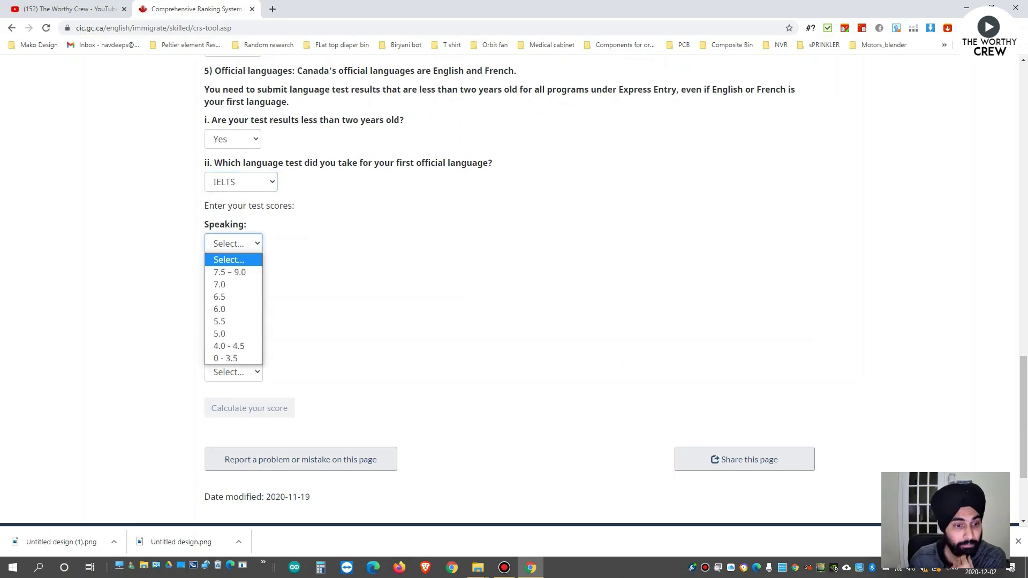
pyautogui.press('Down')
pyautogui.press('Down')
pyautogui.press('Return')
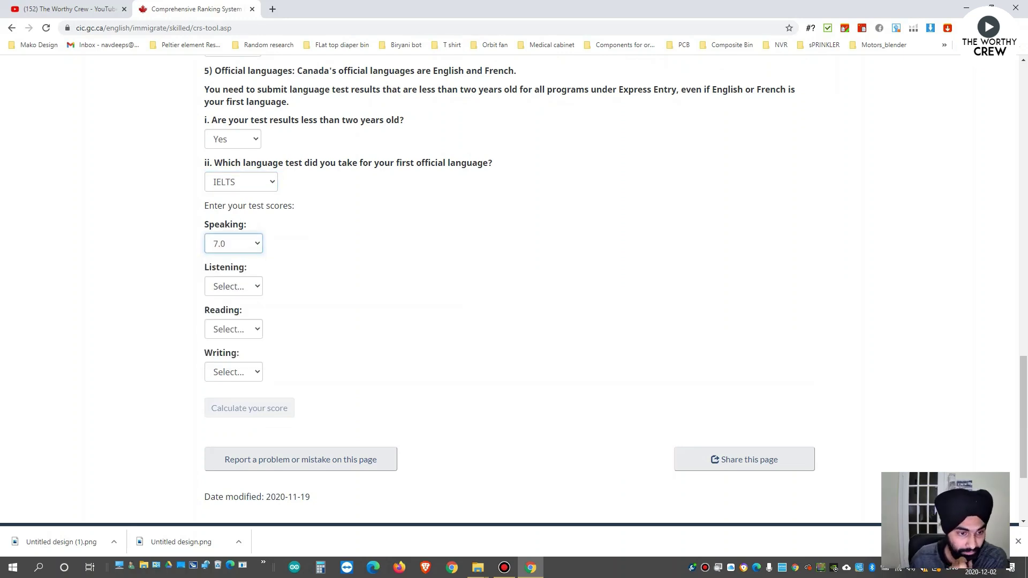
pyautogui.hotkey('alt', 'Down')
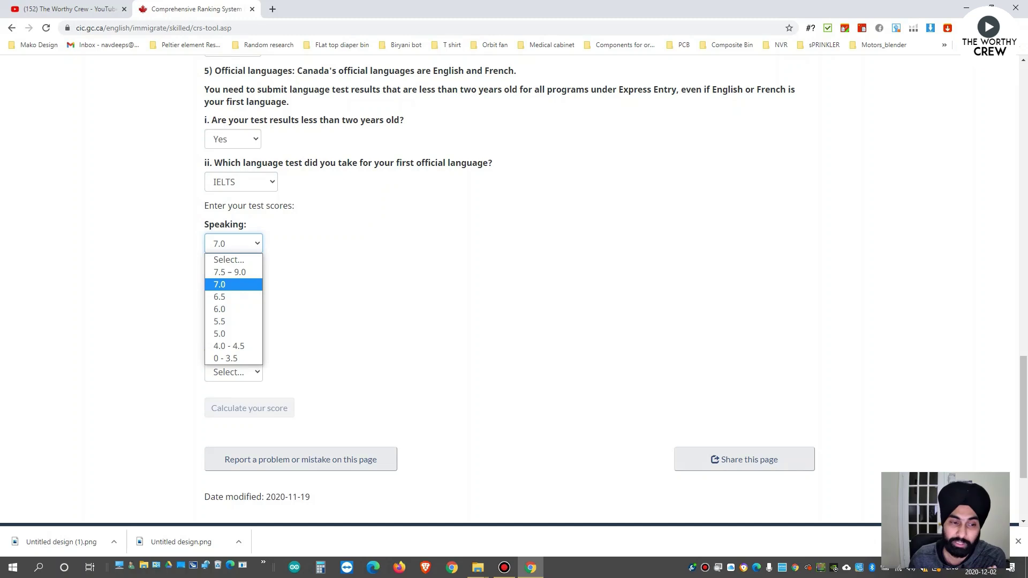
pyautogui.press('Return')
# Set IELTS Listening to 8.0, Reading to 7.0 - 7.5 and Writing to 7.5 – 9.0.
pyautogui.press('Tab')
pyautogui.hotkey('alt', 'Down')
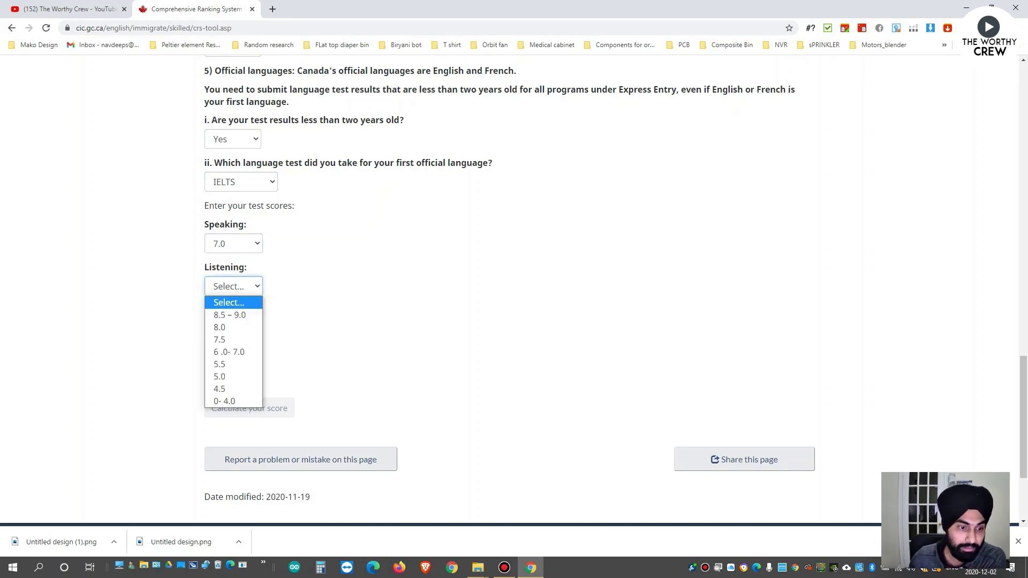
pyautogui.press('Down')
pyautogui.press('Down')
pyautogui.press('Return')
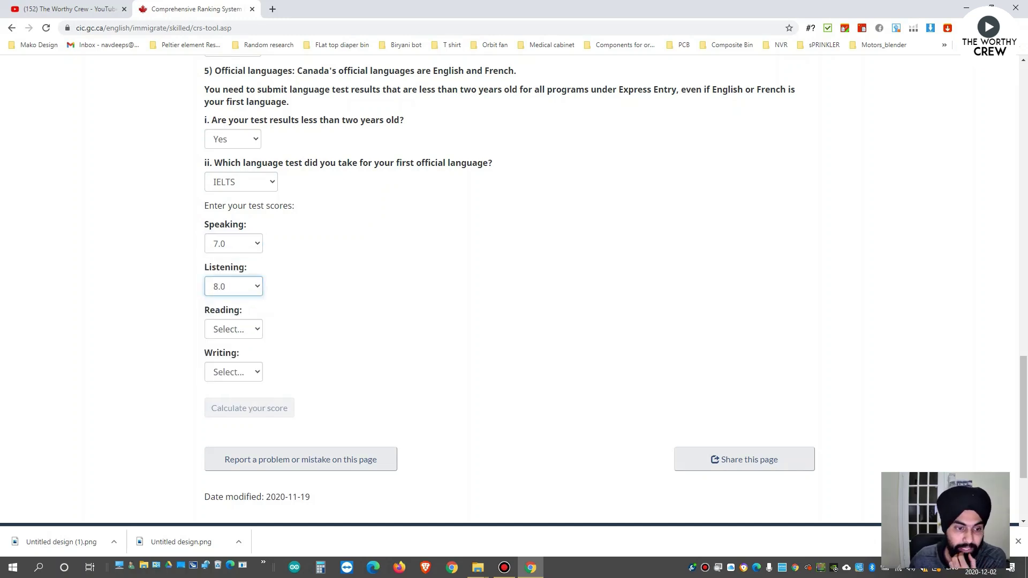
pyautogui.press('Tab')
pyautogui.hotkey('alt', 'Down')
pyautogui.press('Down')
pyautogui.press('Down')
pyautogui.press('Return')
pyautogui.press('Tab')
pyautogui.hotkey('alt', 'Down')
pyautogui.press('Down')
pyautogui.press('Return')
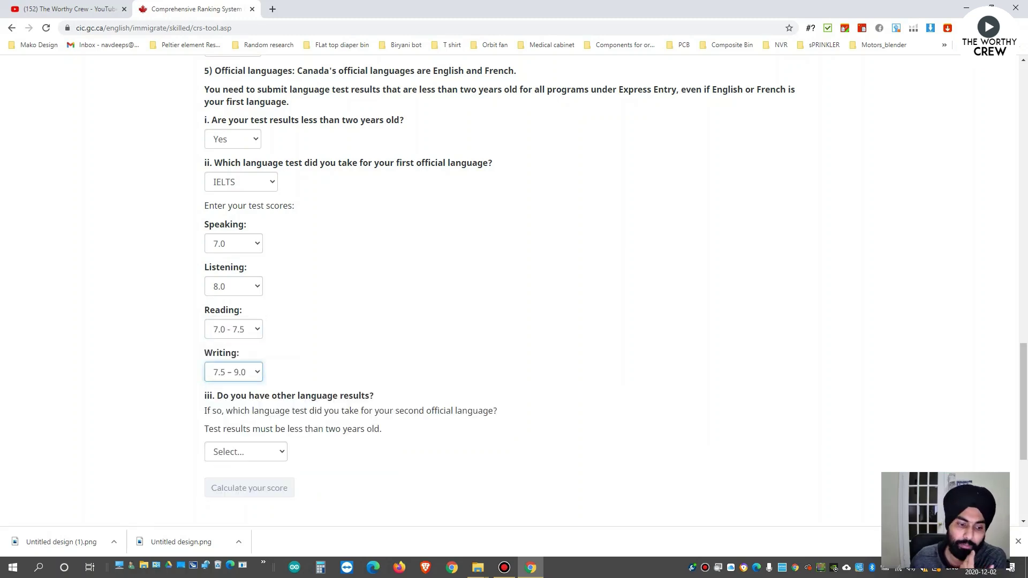
pyautogui.scroll(-3, 514, 290)
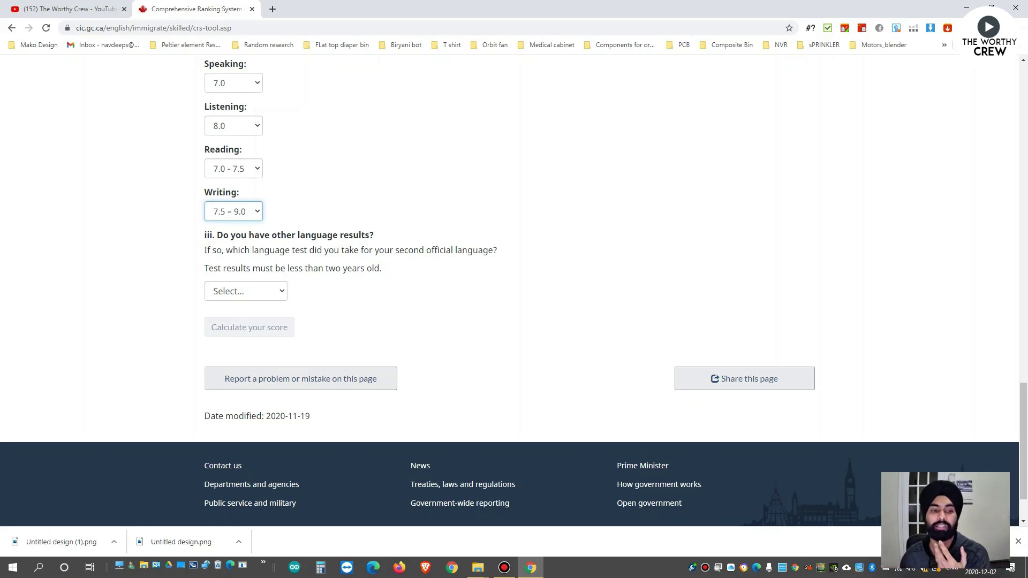
# Set the second official language test question to not applicable.
pyautogui.scroll(2, 514, 289)
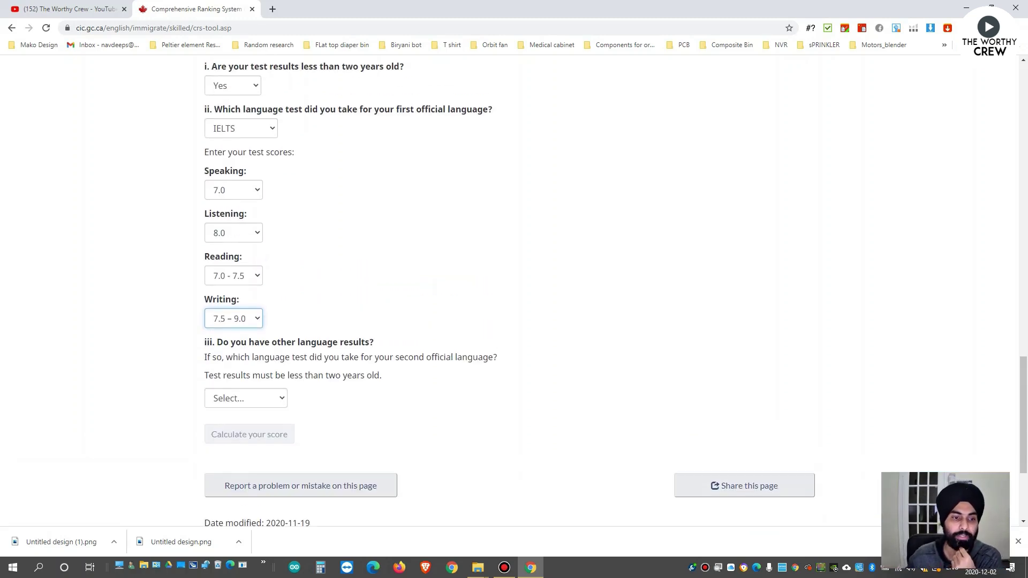
pyautogui.scroll(-2, 514, 289)
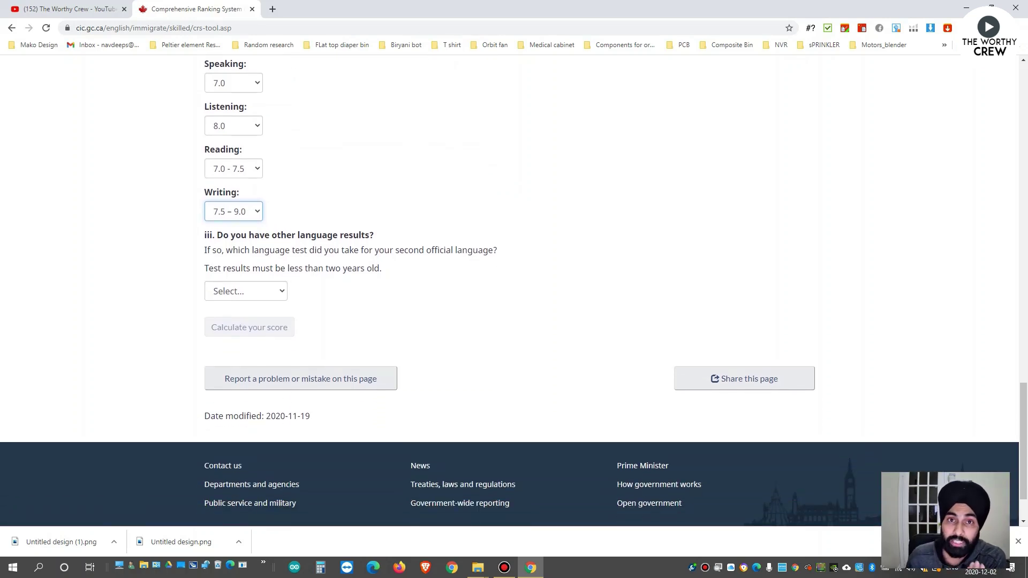
pyautogui.scroll(3, 514, 290)
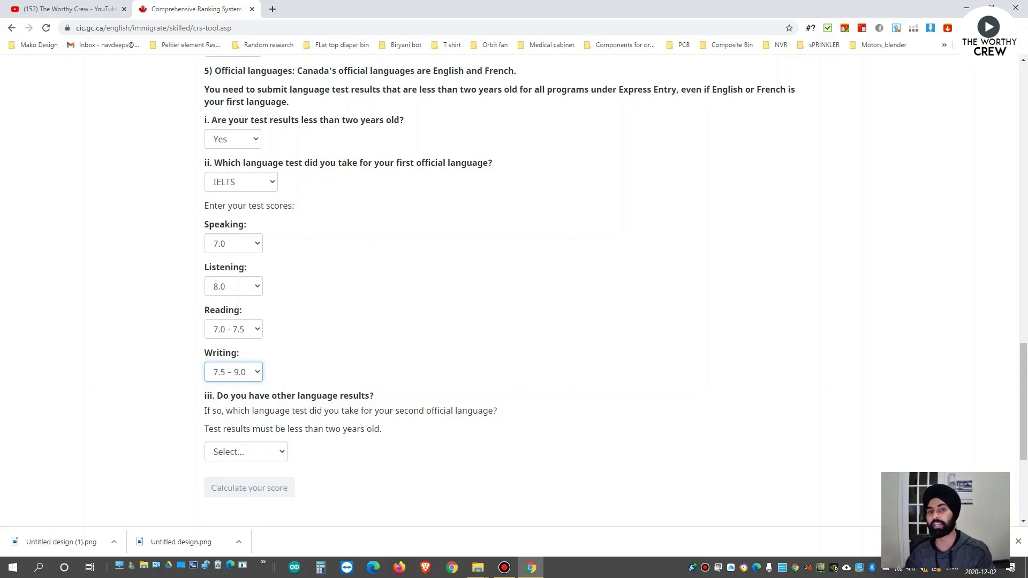
pyautogui.scroll(-3, 509, 289)
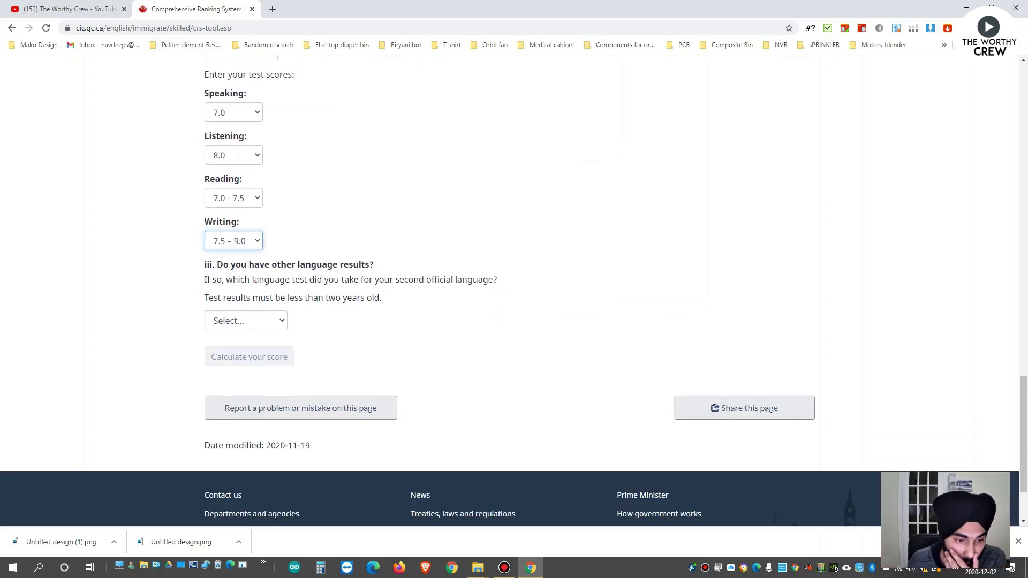
pyautogui.click(245, 291)
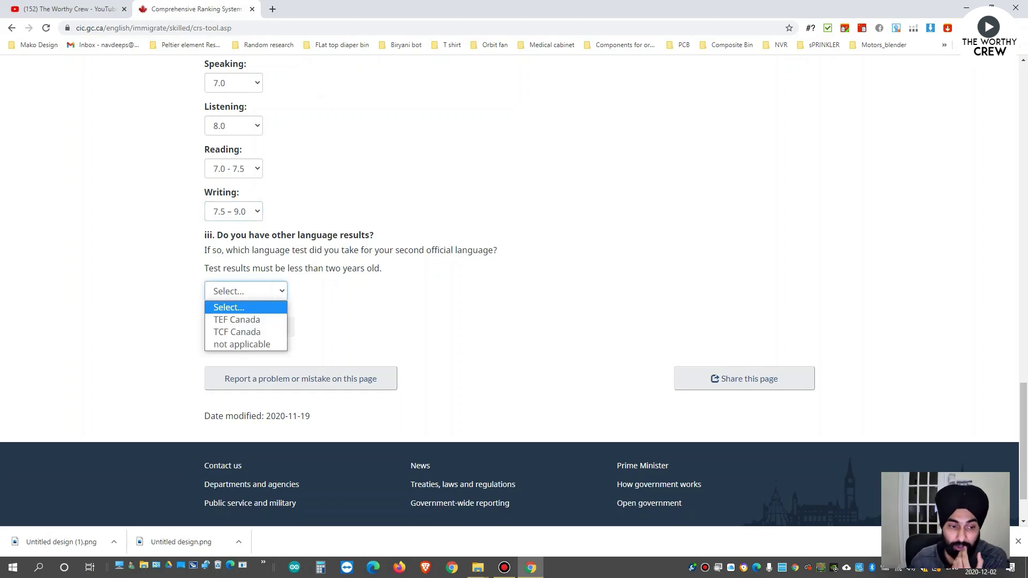
pyautogui.press('Down')
pyautogui.press('Down')
pyautogui.press('Down')
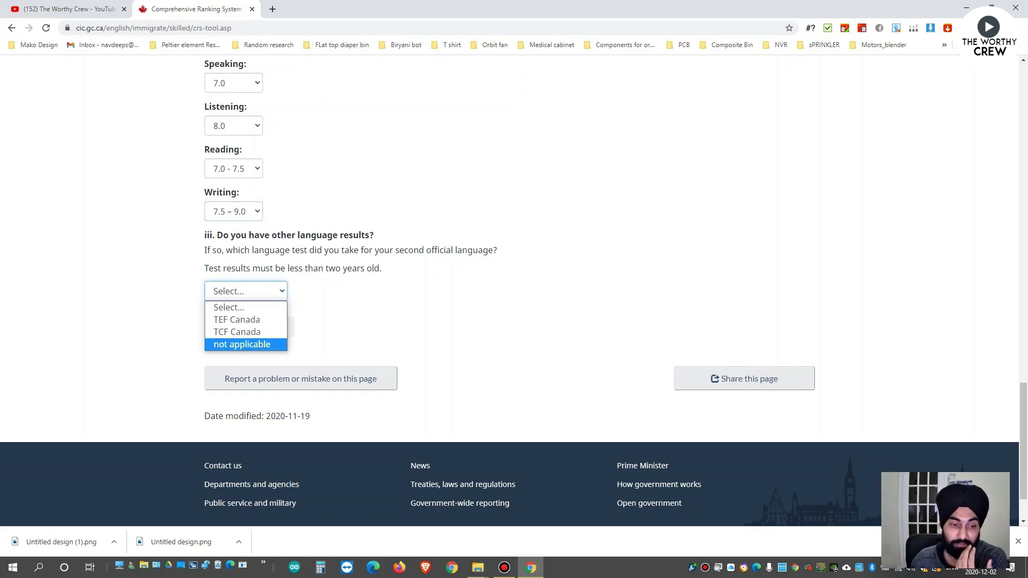
pyautogui.press('Return')
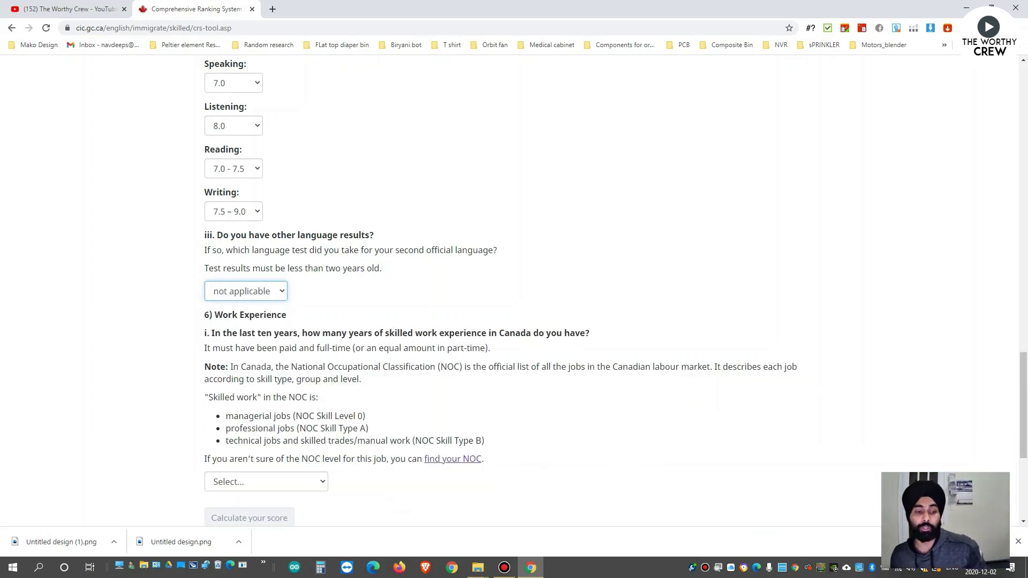
pyautogui.moveTo(214, 315); pyautogui.dragTo(286, 315)
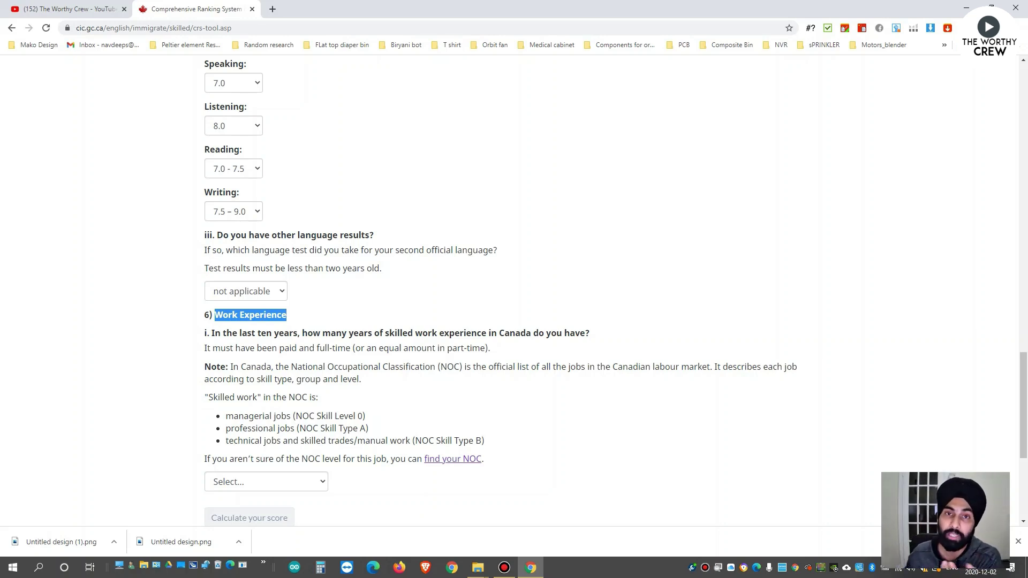
pyautogui.scroll(-2, 514, 290)
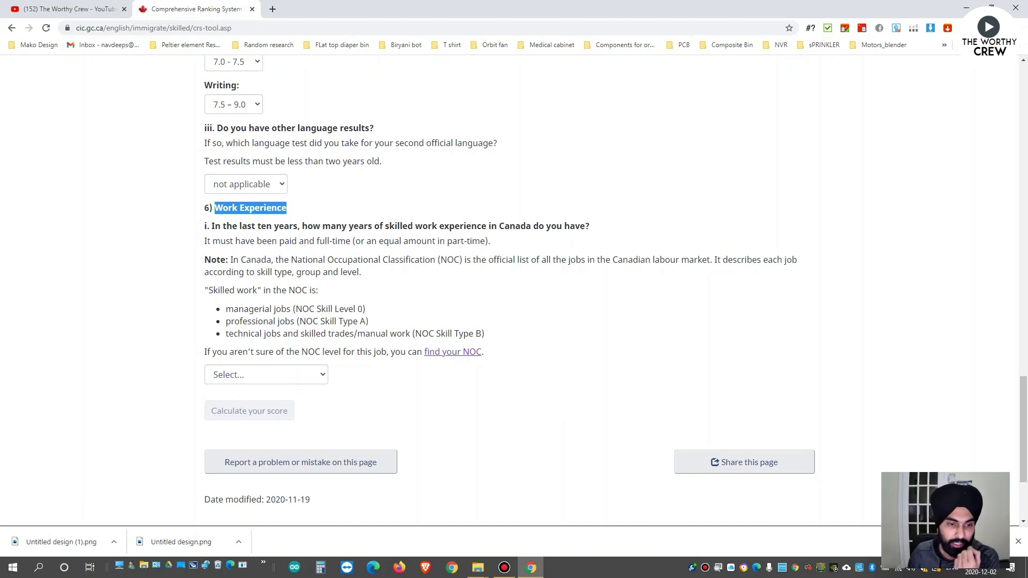
# Choose None or less than a year of Canadian experience and 3 years or more of foreign experience.
pyautogui.click(266, 374)
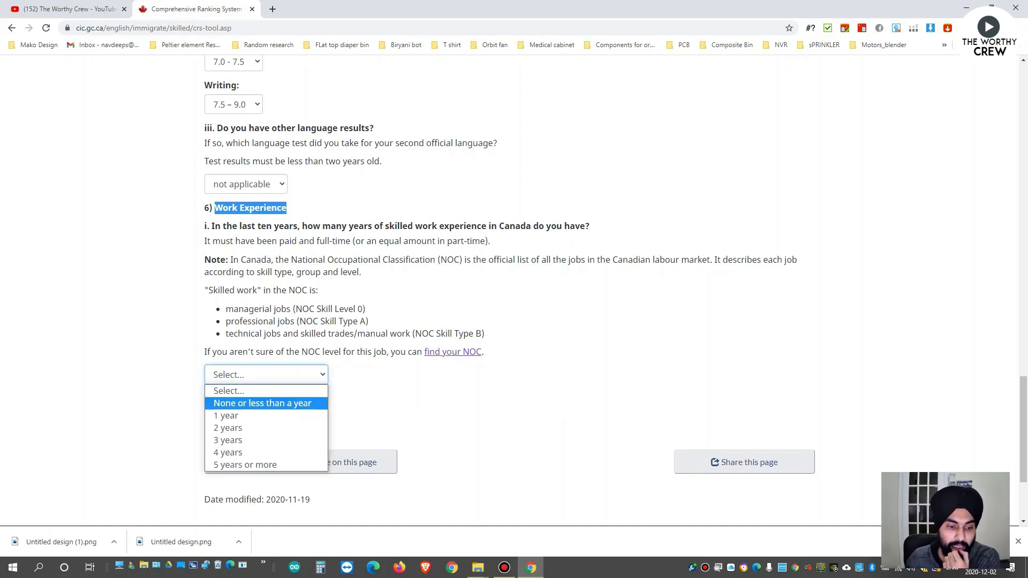
pyautogui.press('Return')
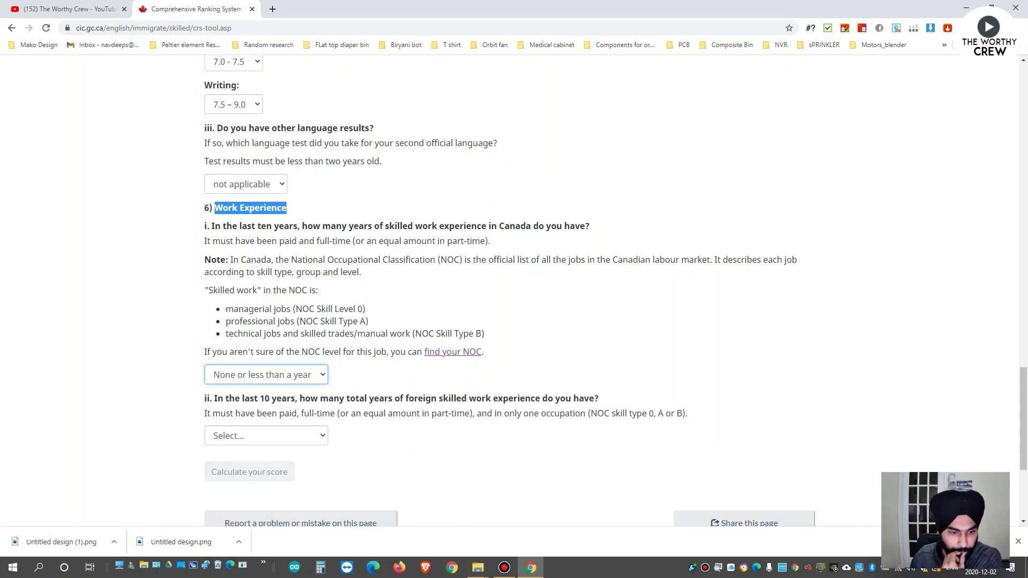
pyautogui.scroll(-2, 514, 289)
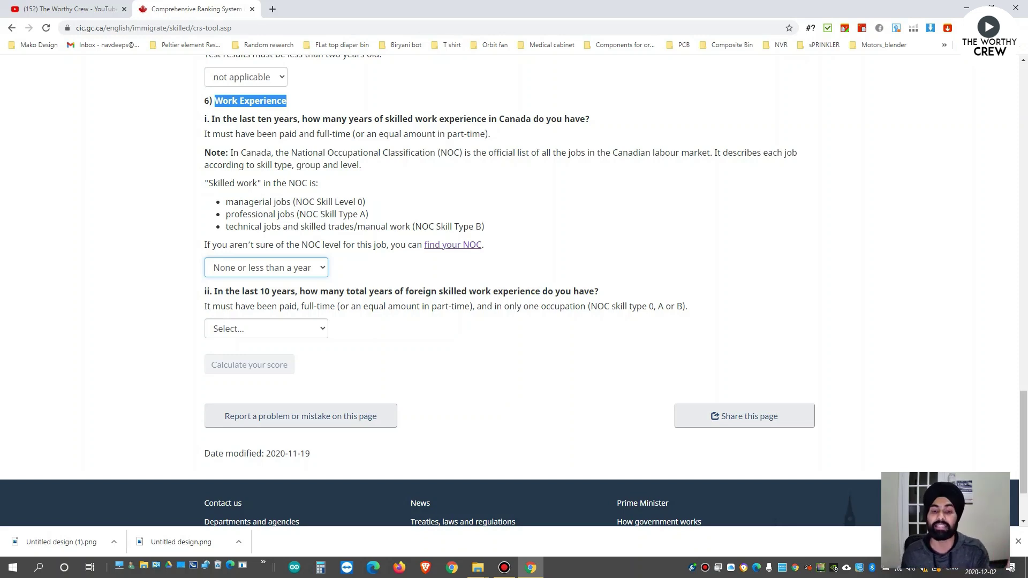
pyautogui.click(266, 328)
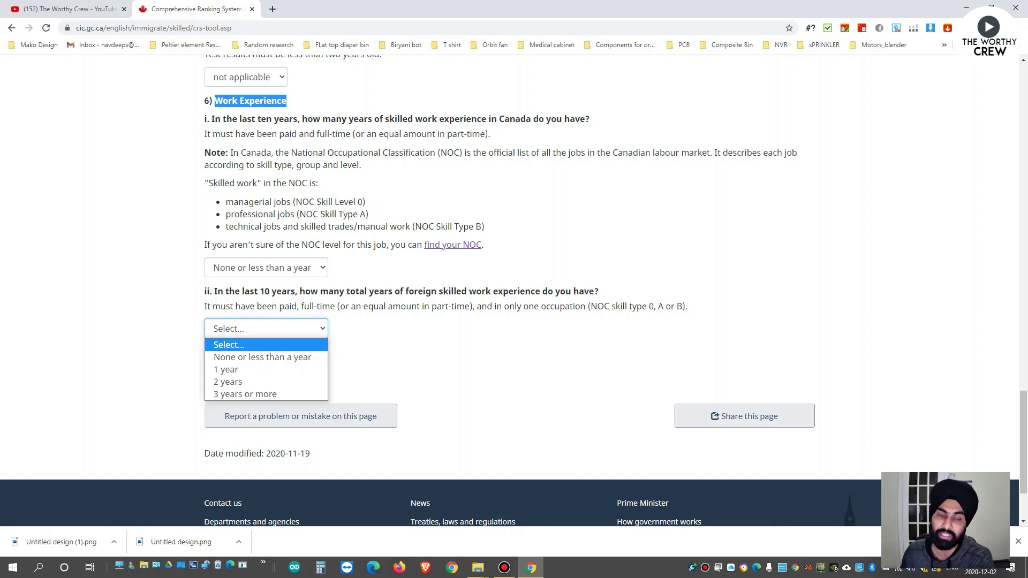
pyautogui.press('Down')
pyautogui.press('Down')
pyautogui.press('Down')
pyautogui.press('Down')
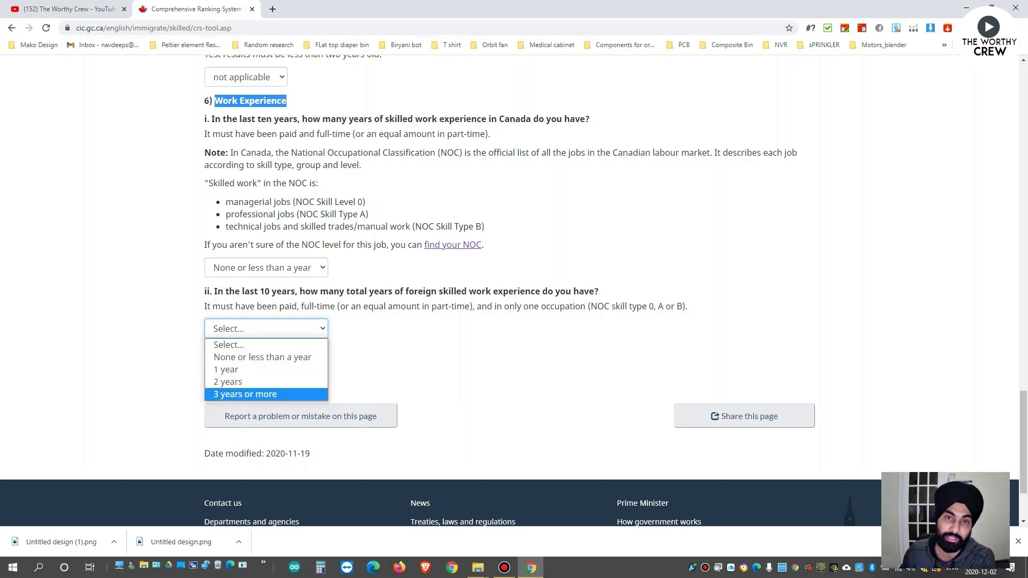
pyautogui.press('Return')
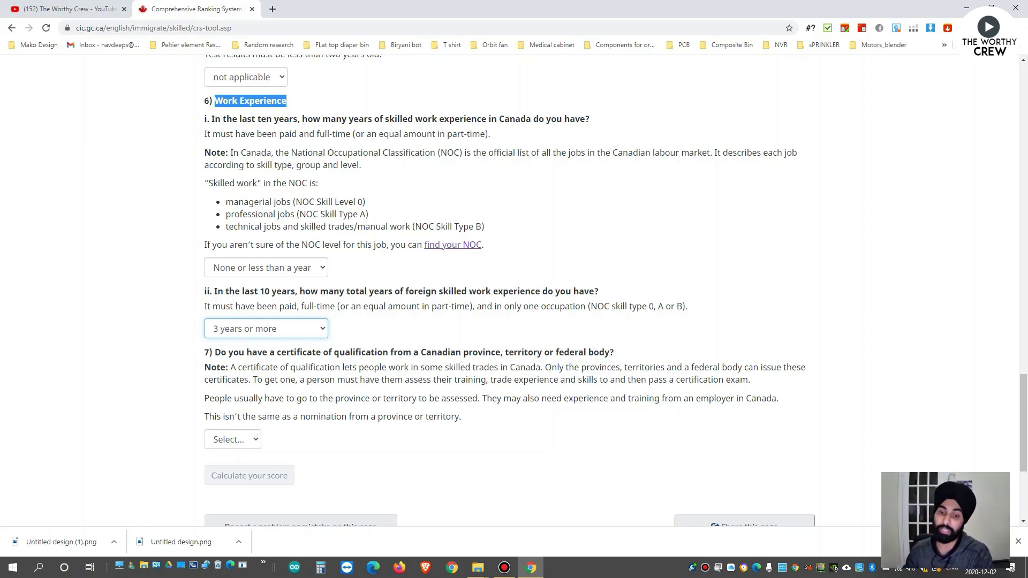
# Answer No to the certificate of qualification question.
pyautogui.press('Tab')
pyautogui.hotkey('alt', 'Down')
pyautogui.press('Down')
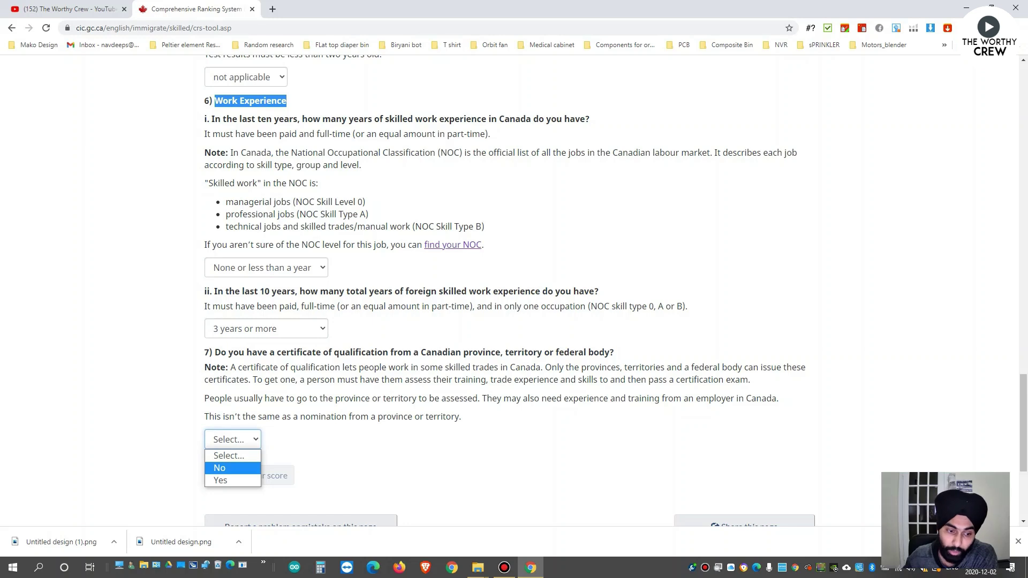
pyautogui.press('Return')
pyautogui.scroll(-1, 515, 289)
pyautogui.scroll(-2, 515, 289)
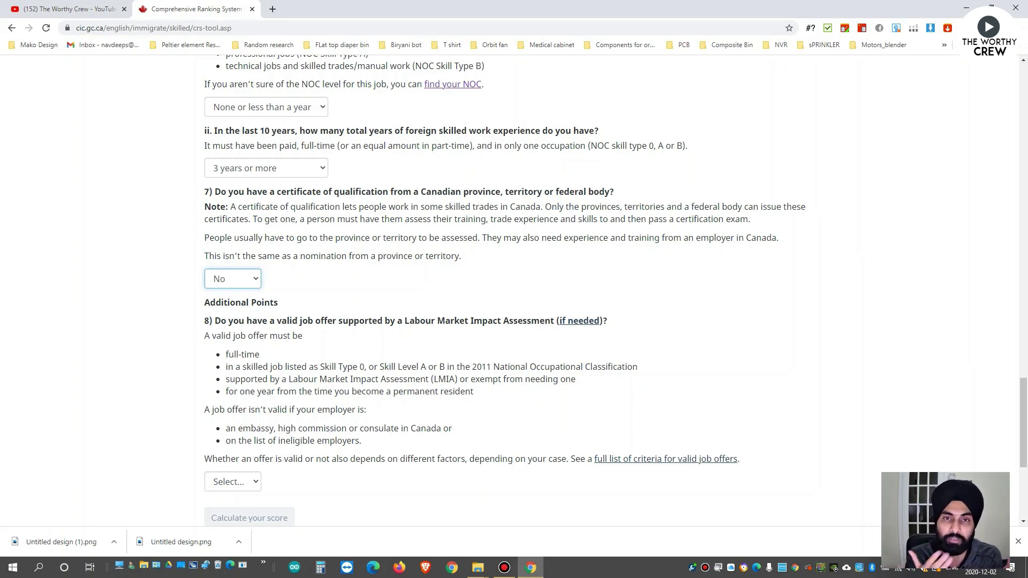
pyautogui.scroll(-2, 509, 290)
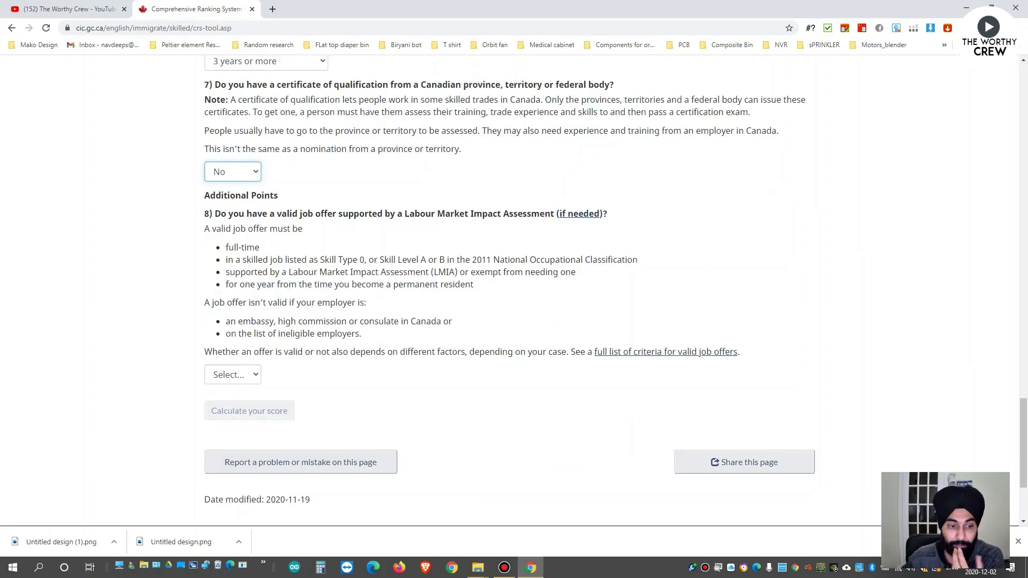
# Answer No to the valid job offer and provincial nomination questions.
pyautogui.click(233, 374)
pyautogui.click(219, 415)
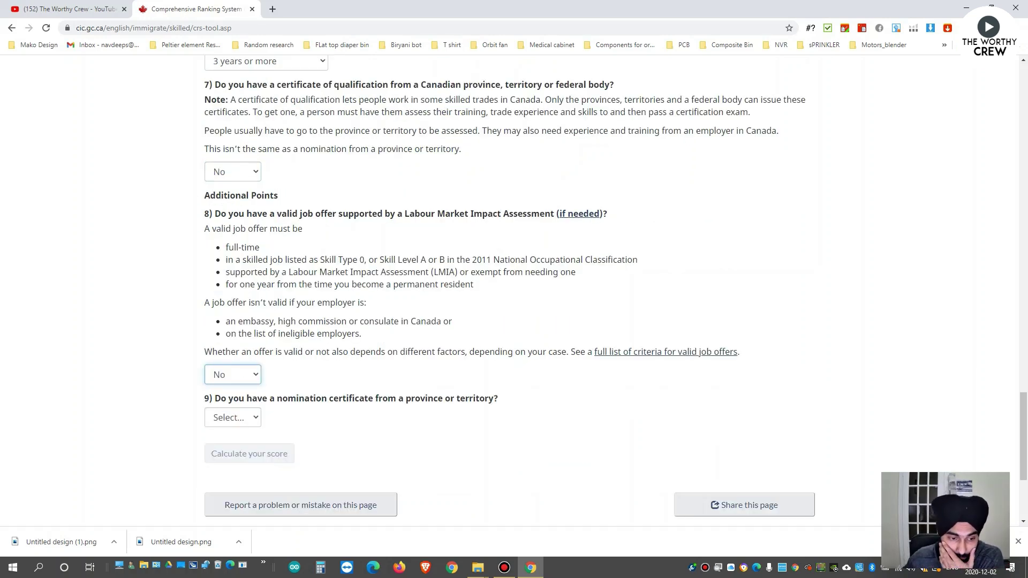
pyautogui.scroll(-1, 514, 291)
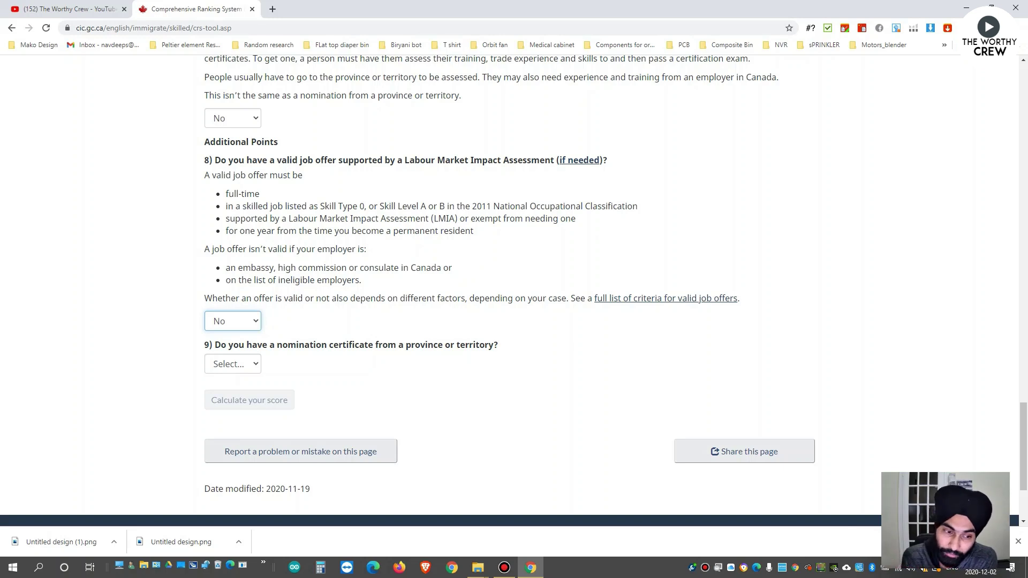
pyautogui.click(232, 364)
pyautogui.click(229, 393)
pyautogui.scroll(-2, 514, 289)
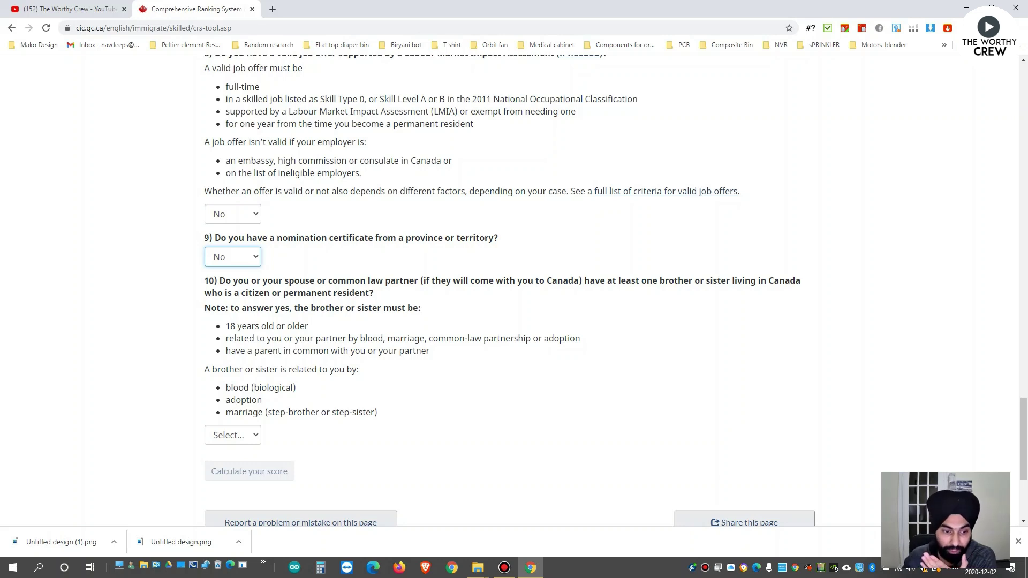
pyautogui.click(233, 435)
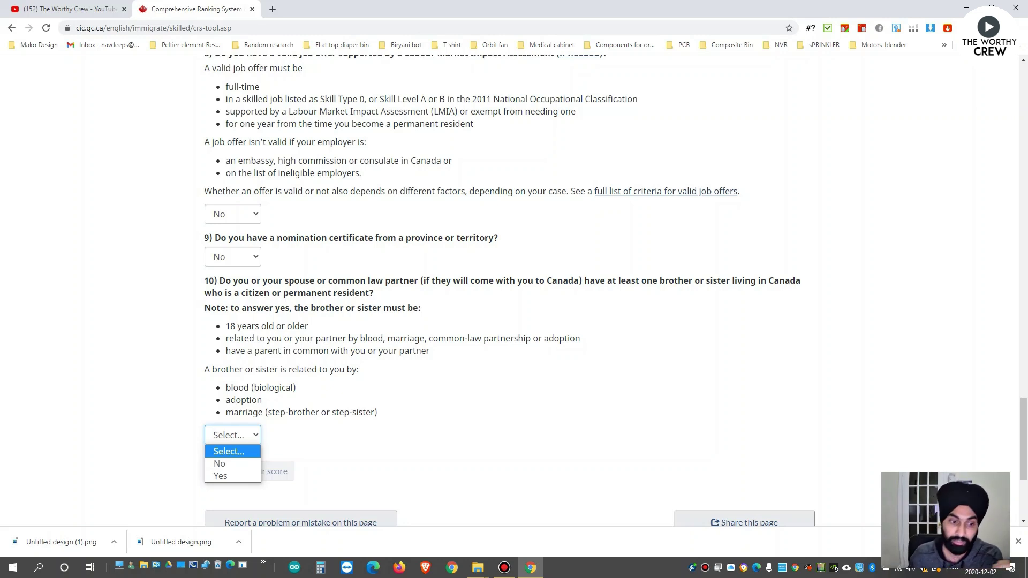
# Set question 10, sibling in Canada, to Yes and calculate the CRS score.
pyautogui.scroll(-2, 508, 291)
pyautogui.click(232, 328)
pyautogui.click(220, 369)
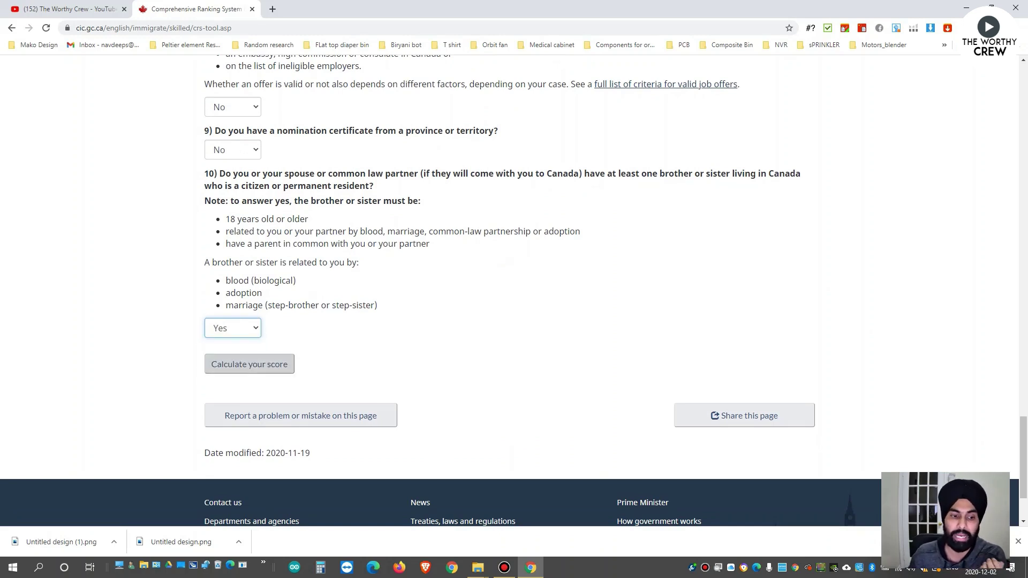
pyautogui.click(249, 364)
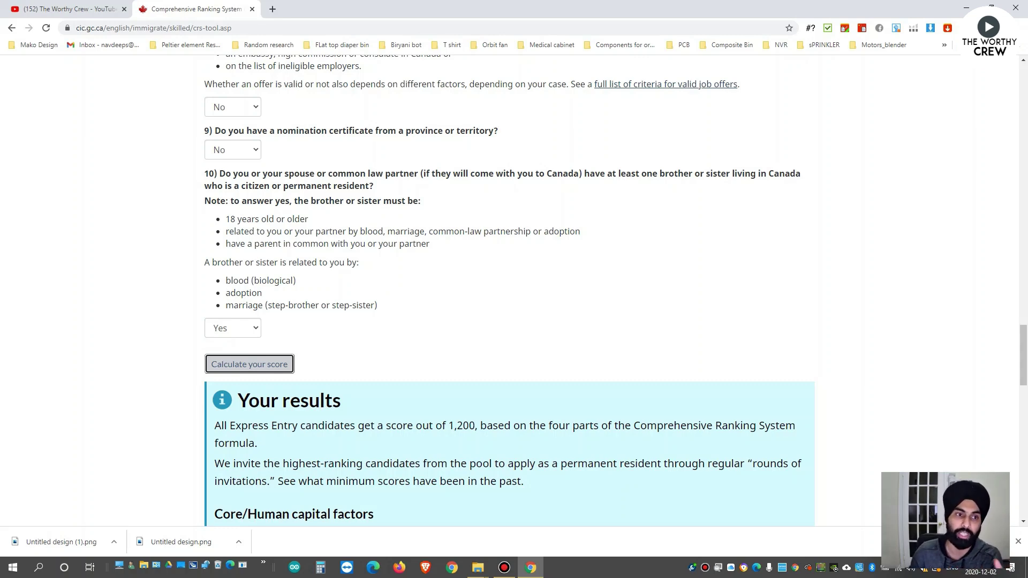
pyautogui.scroll(-9, 509, 289)
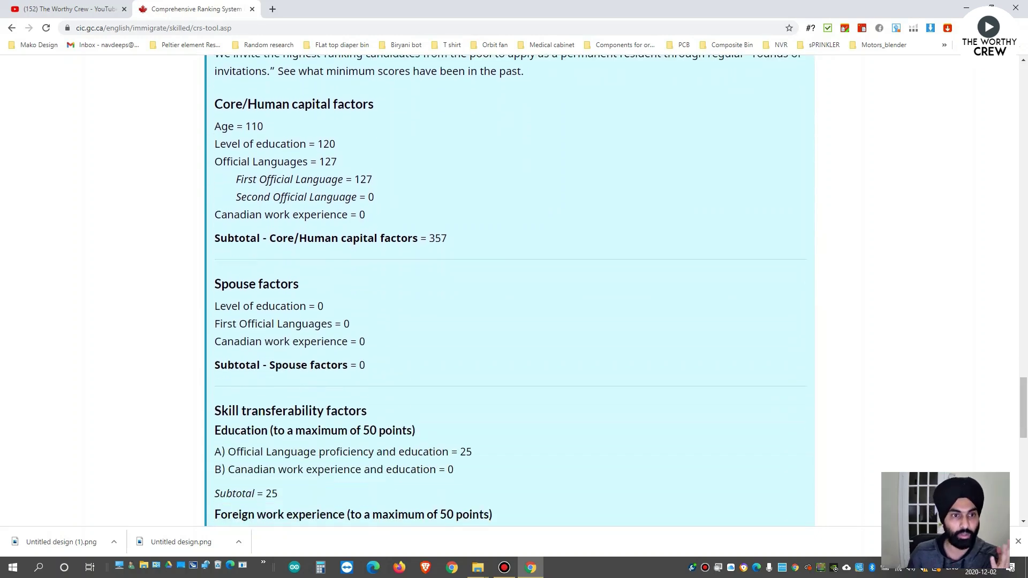
pyautogui.scroll(-9, 509, 289)
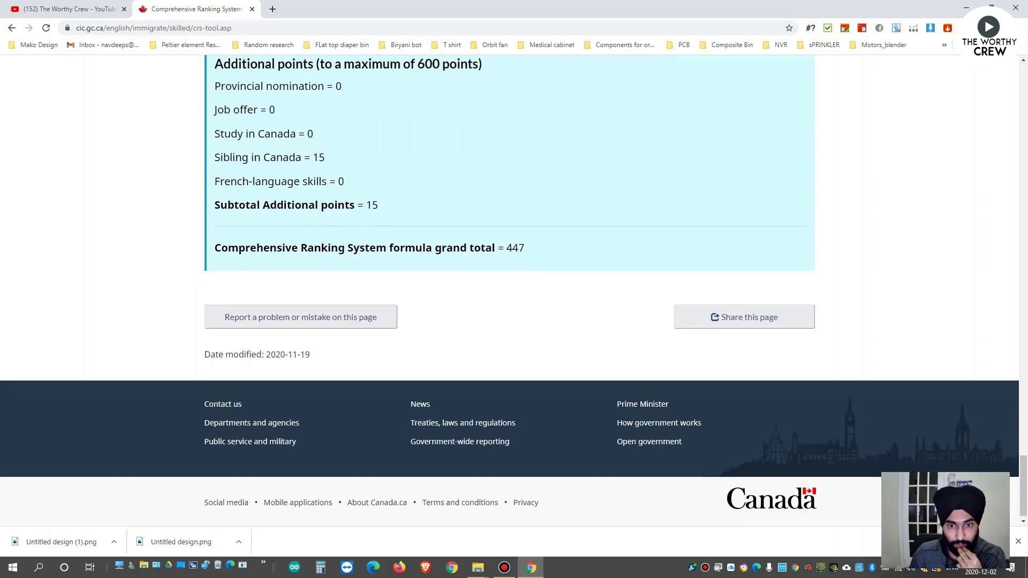
pyautogui.doubleClick(515, 248)
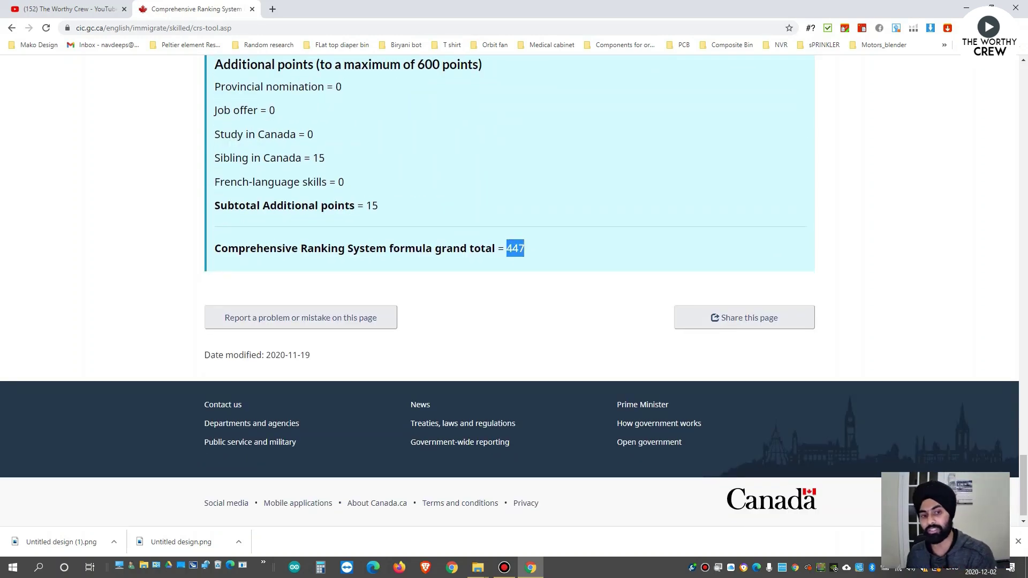
pyautogui.scroll(3, 508, 289)
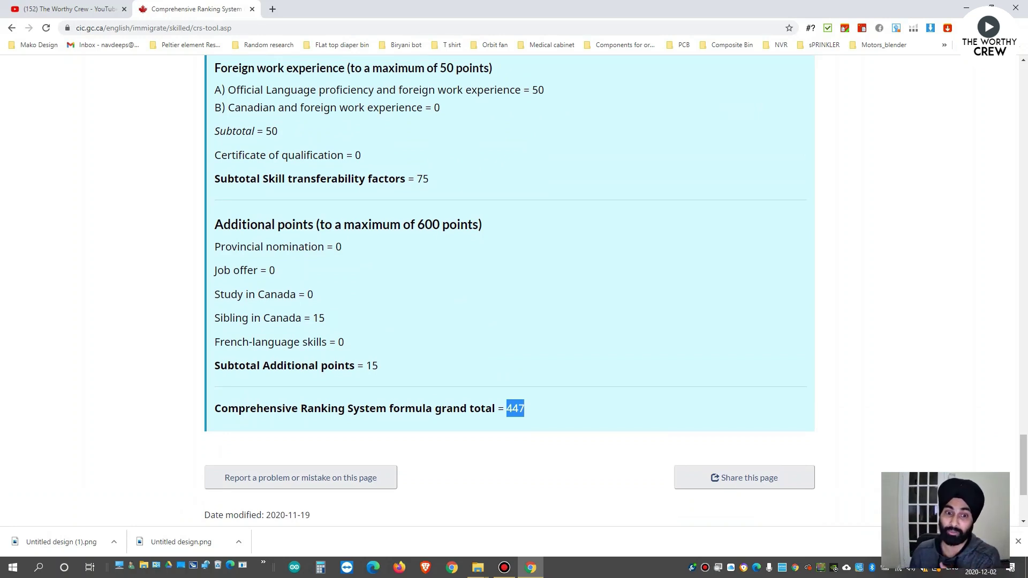
pyautogui.scroll(2, 509, 289)
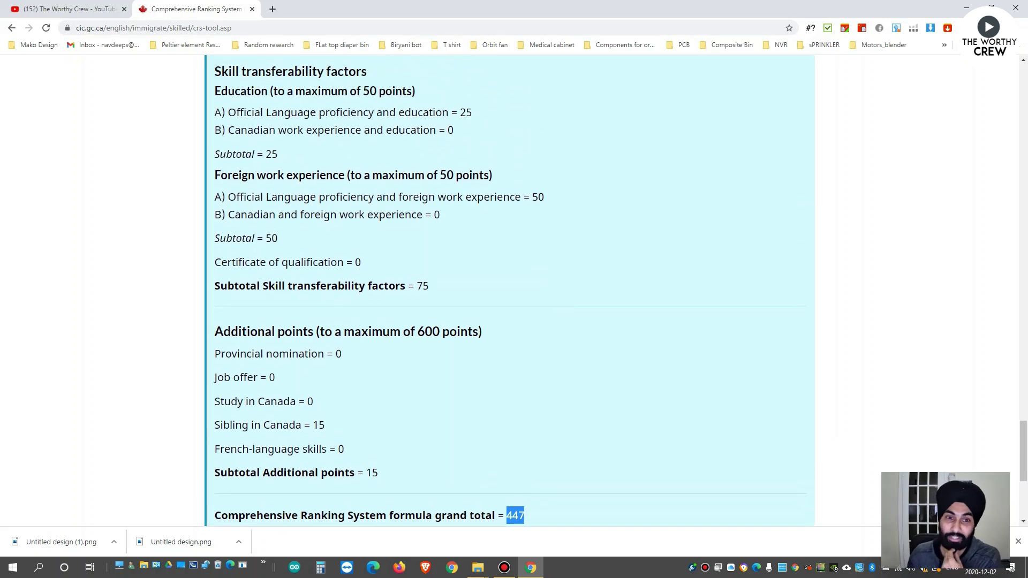
pyautogui.scroll(-2, 508, 290)
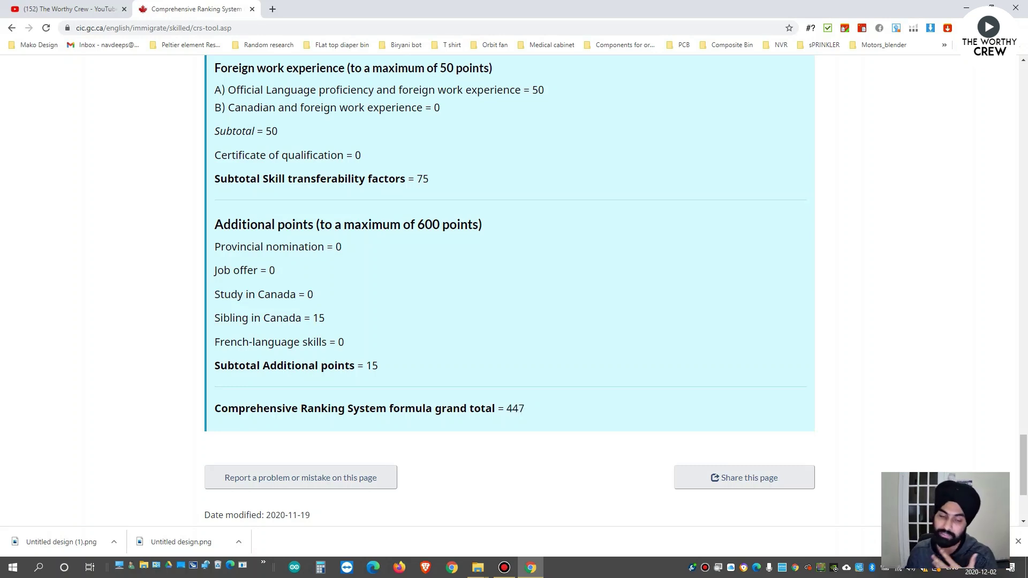
pyautogui.scroll(14, 509, 289)
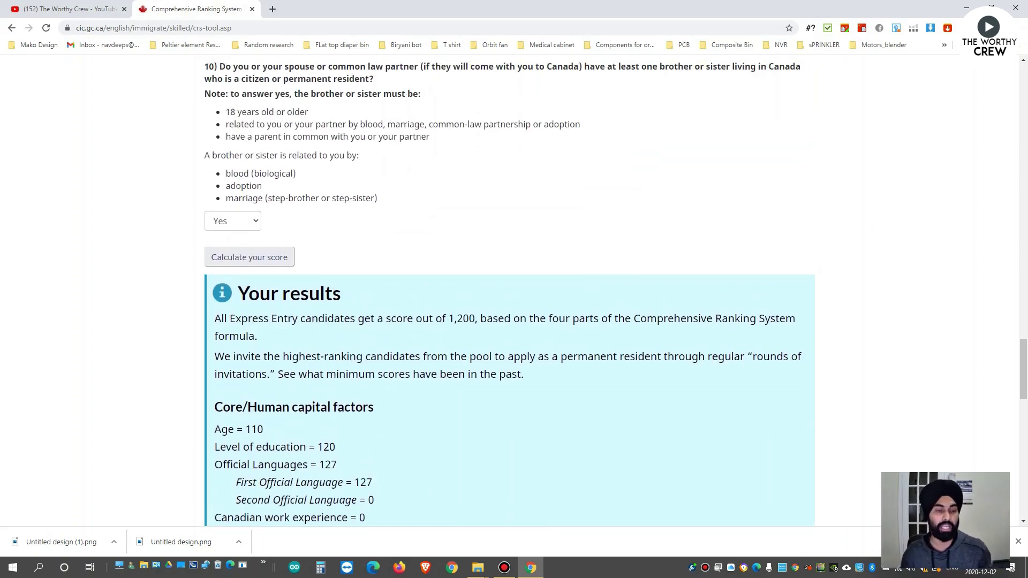
pyautogui.scroll(-9, 509, 291)
pyautogui.scroll(-1, 509, 290)
pyautogui.scroll(7, 510, 290)
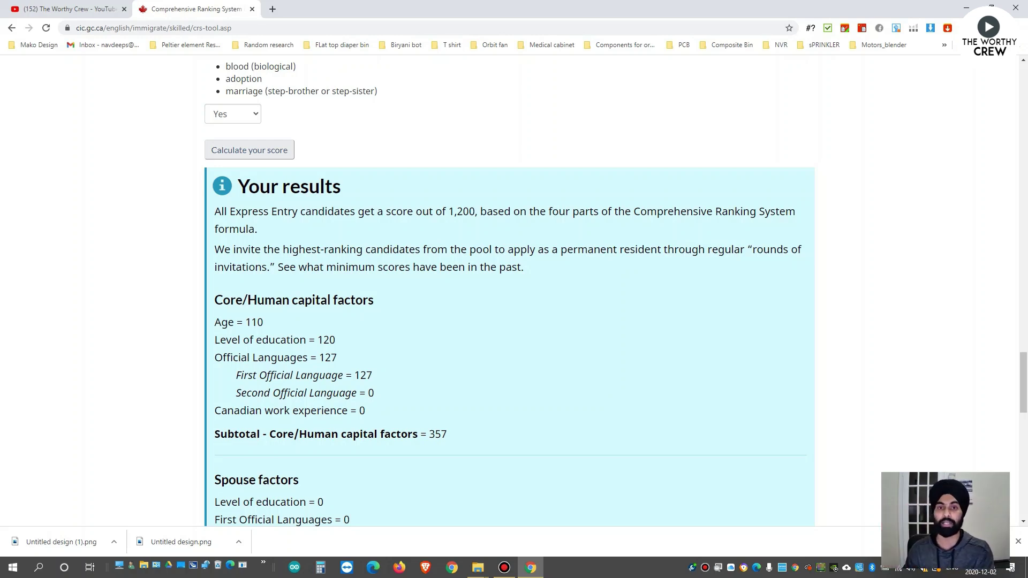
pyautogui.scroll(-15, 510, 290)
pyautogui.doubleClick(515, 248)
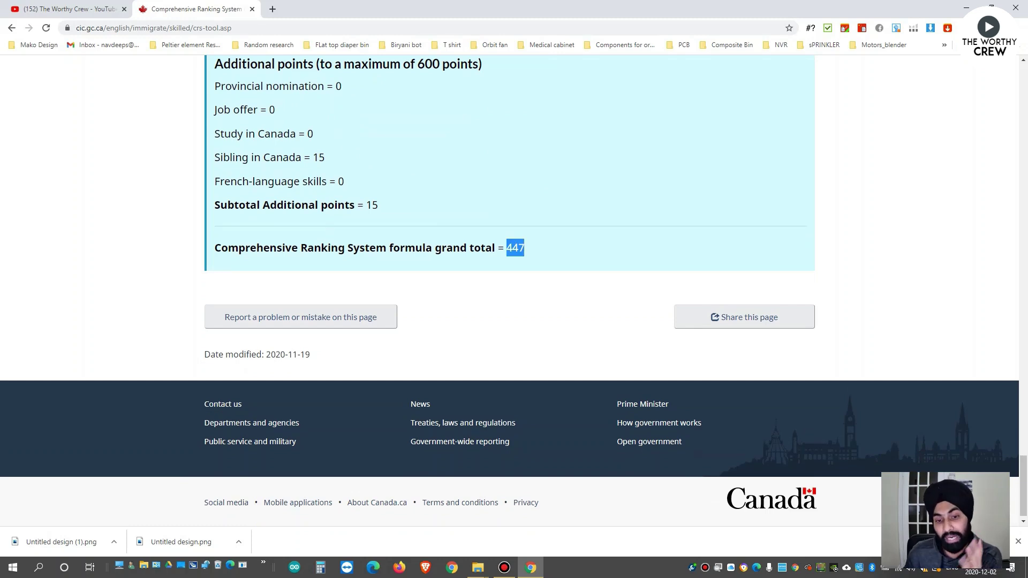
pyautogui.scroll(1, 509, 291)
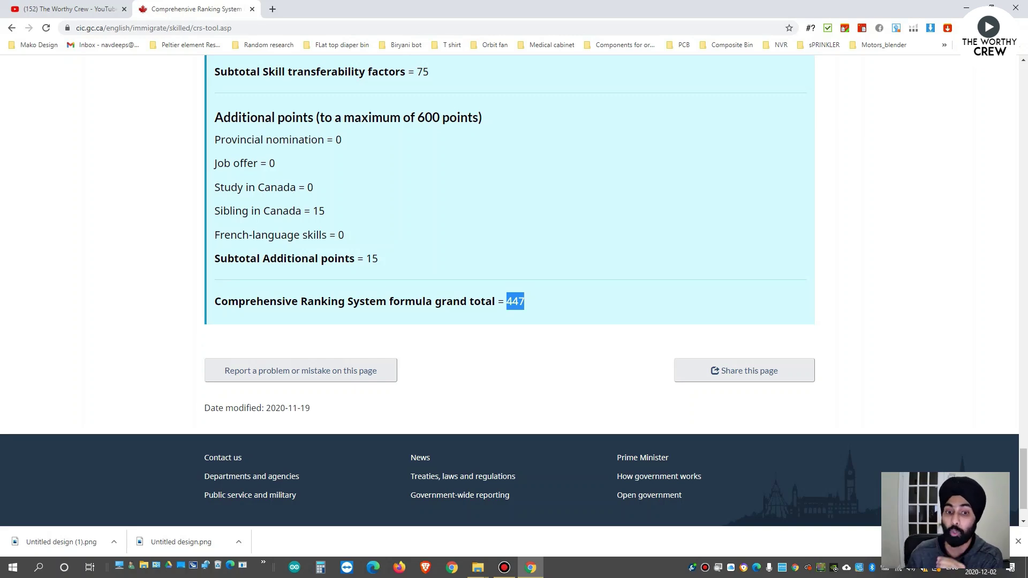
pyautogui.scroll(3, 509, 290)
pyautogui.scroll(4, 509, 291)
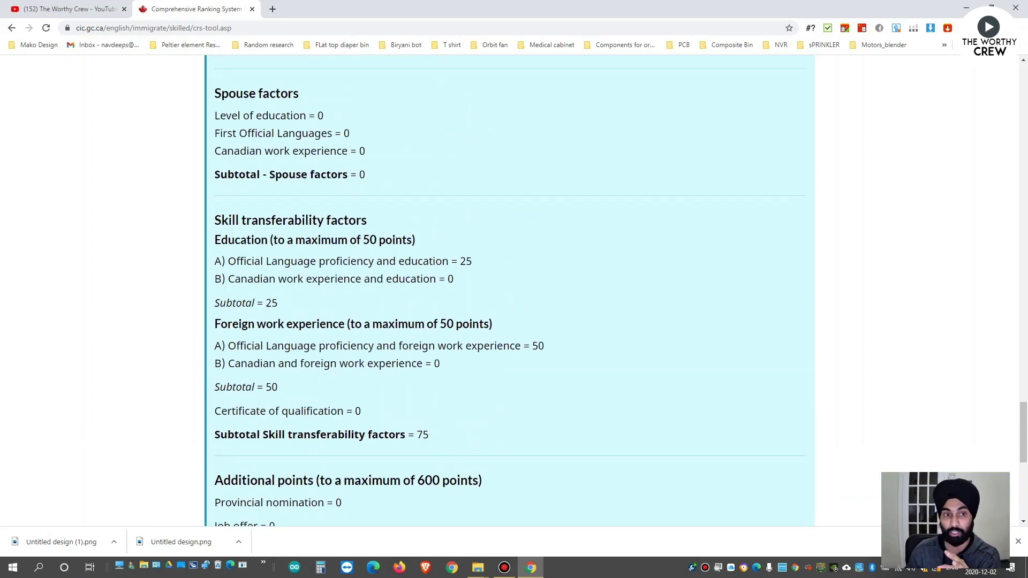
pyautogui.moveTo(214, 130); pyautogui.dragTo(384, 273)
pyautogui.scroll(-4, 385, 289)
pyautogui.scroll(-1, 342, 318)
pyautogui.scroll(7, 345, 340)
pyautogui.moveTo(298, 319); pyautogui.dragTo(411, 273)
pyautogui.scroll(-4, 268, 106)
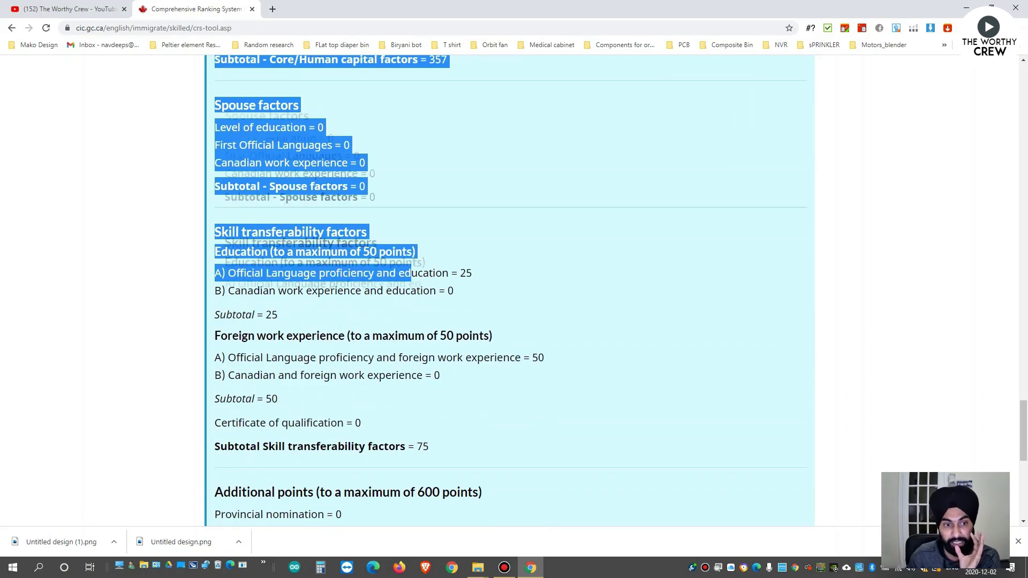
pyautogui.doubleClick(355, 251)
pyautogui.doubleClick(466, 273)
pyautogui.scroll(10, 509, 289)
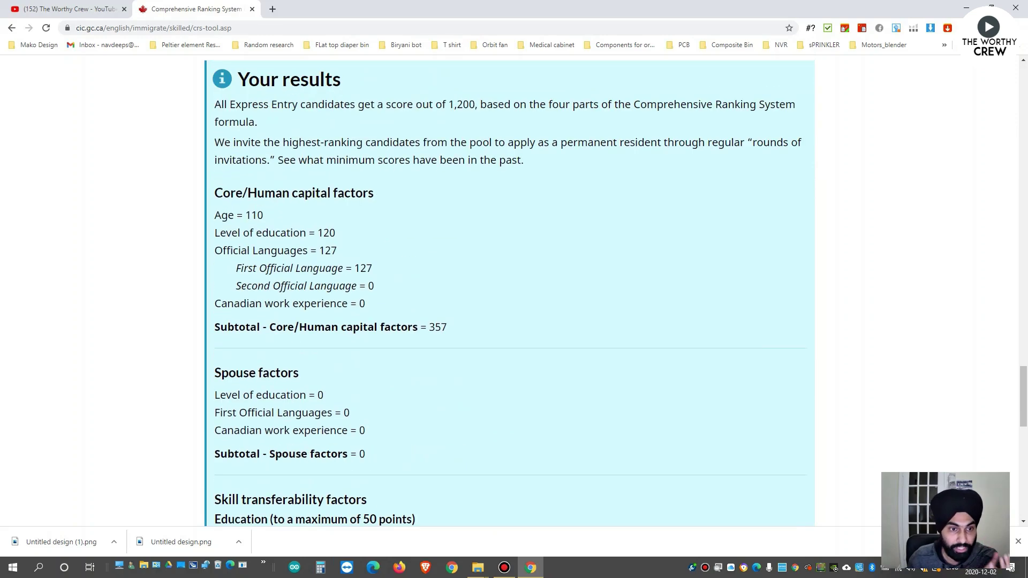
pyautogui.scroll(-4, 509, 289)
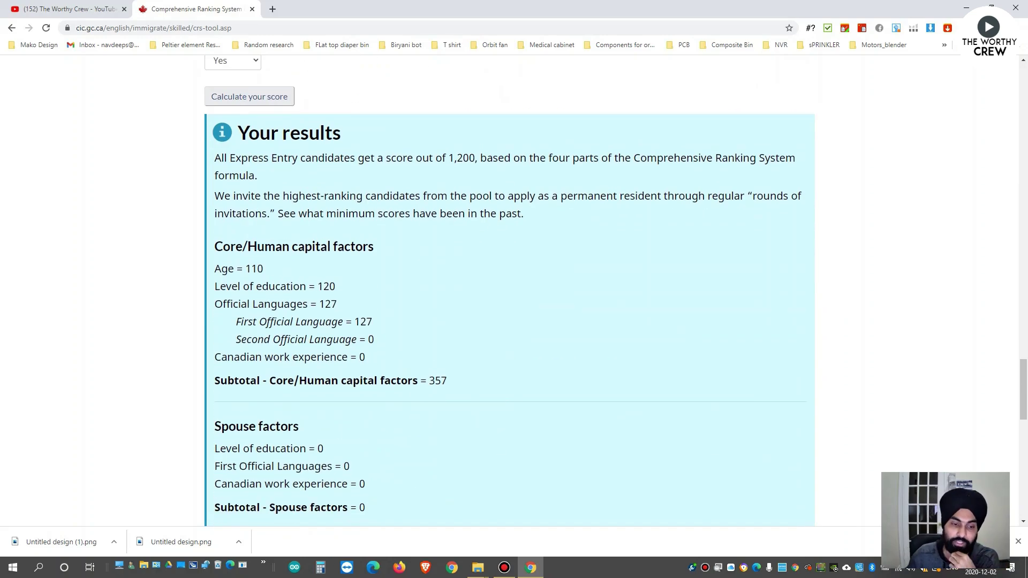
pyautogui.scroll(-6, 509, 290)
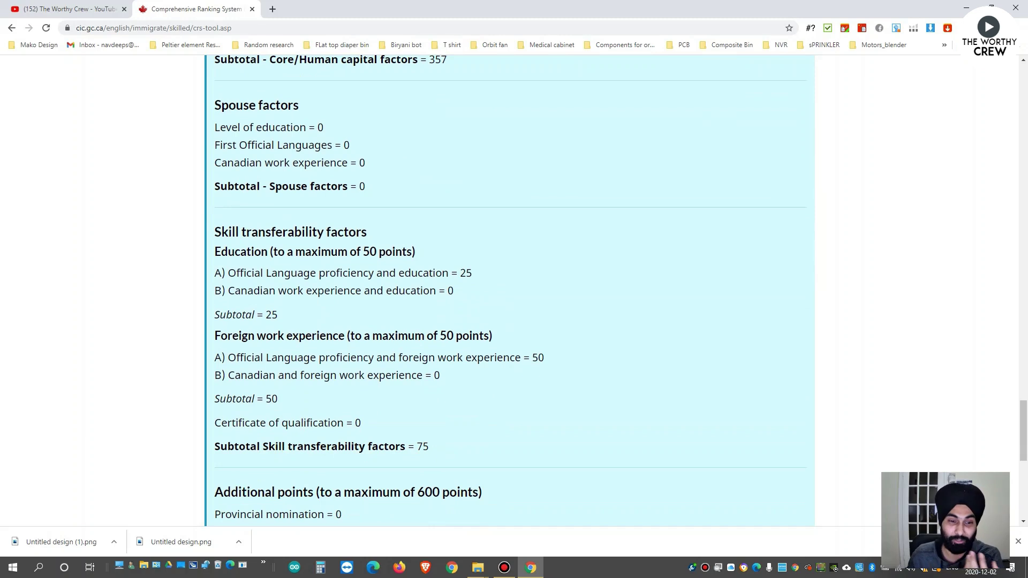
pyautogui.scroll(-1, 509, 289)
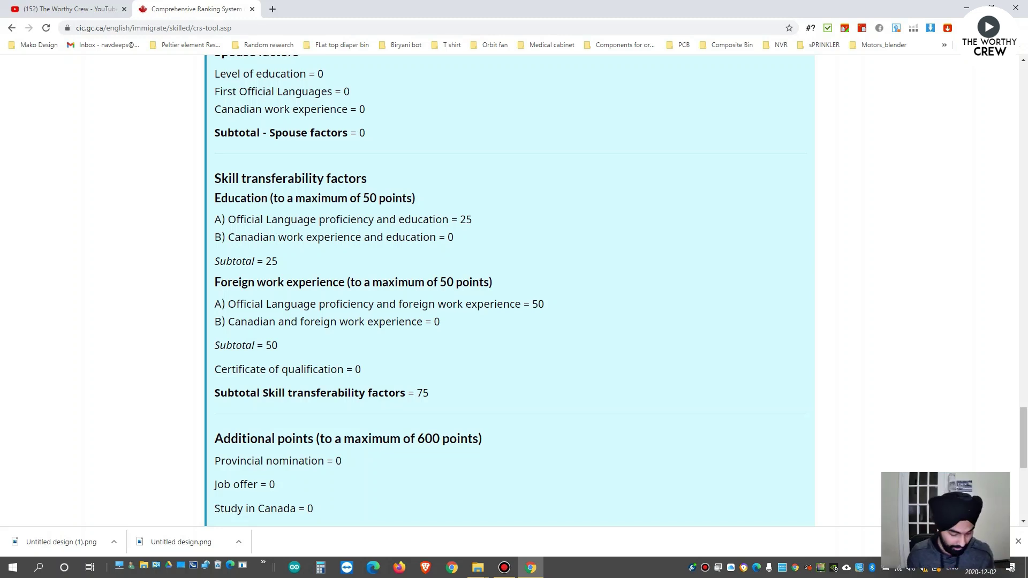
# Print the CRS results page with Save as PDF into Downloads, keeping the 447 total.
pyautogui.hotkey('ctrl', 'p')
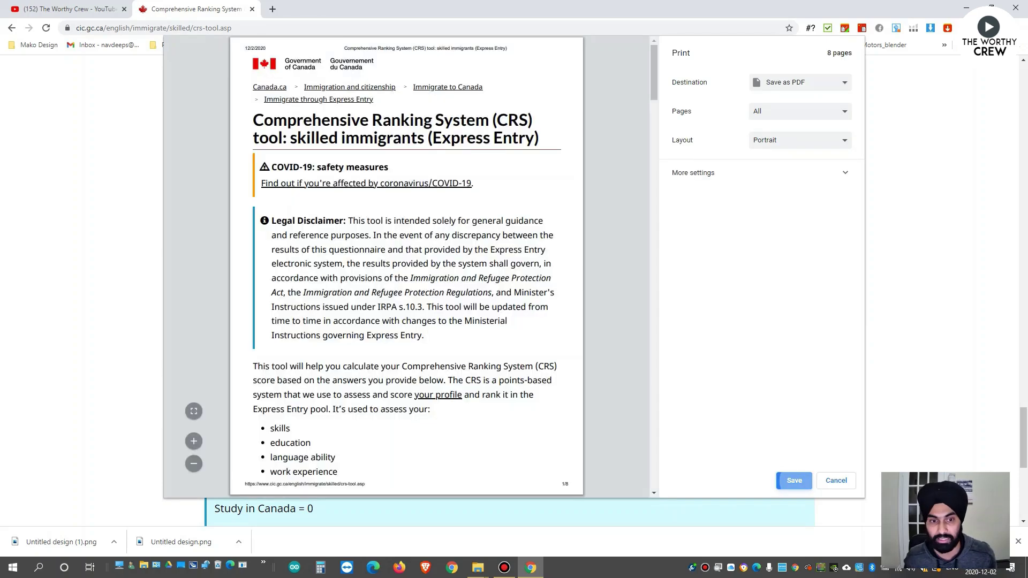
pyautogui.press('Return')
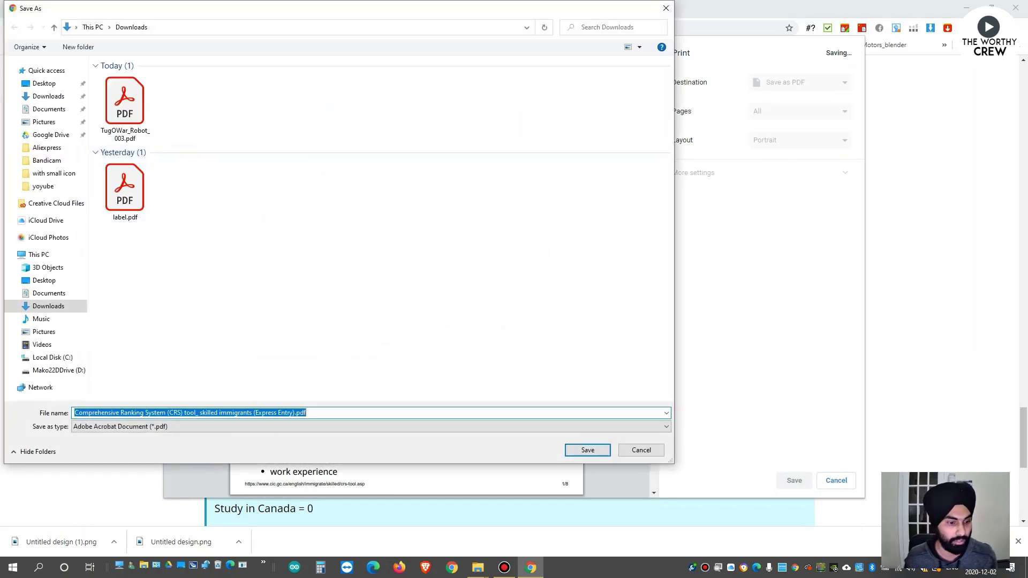
pyautogui.press('Return')
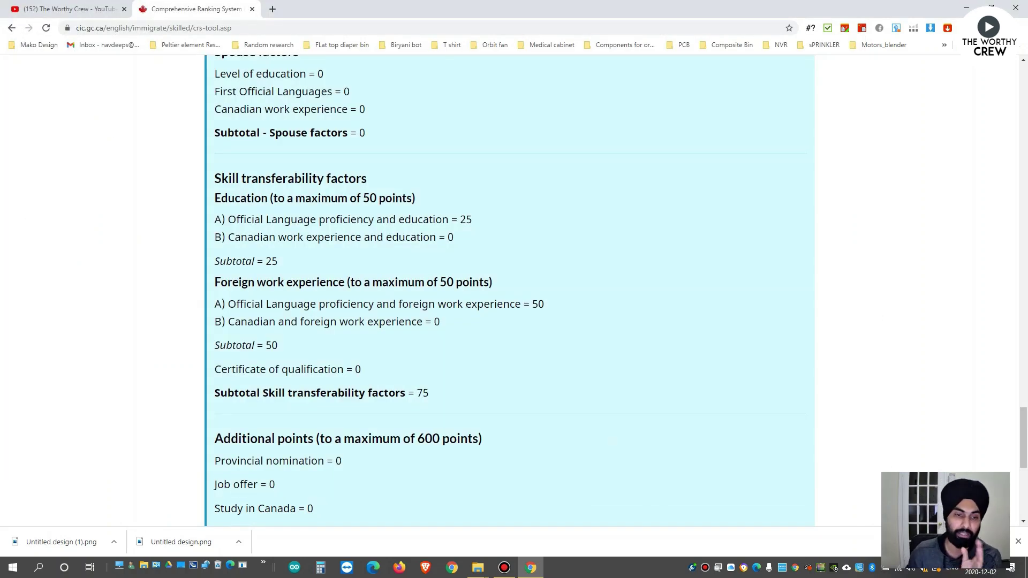
pyautogui.scroll(-4, 509, 289)
pyautogui.scroll(12, 509, 289)
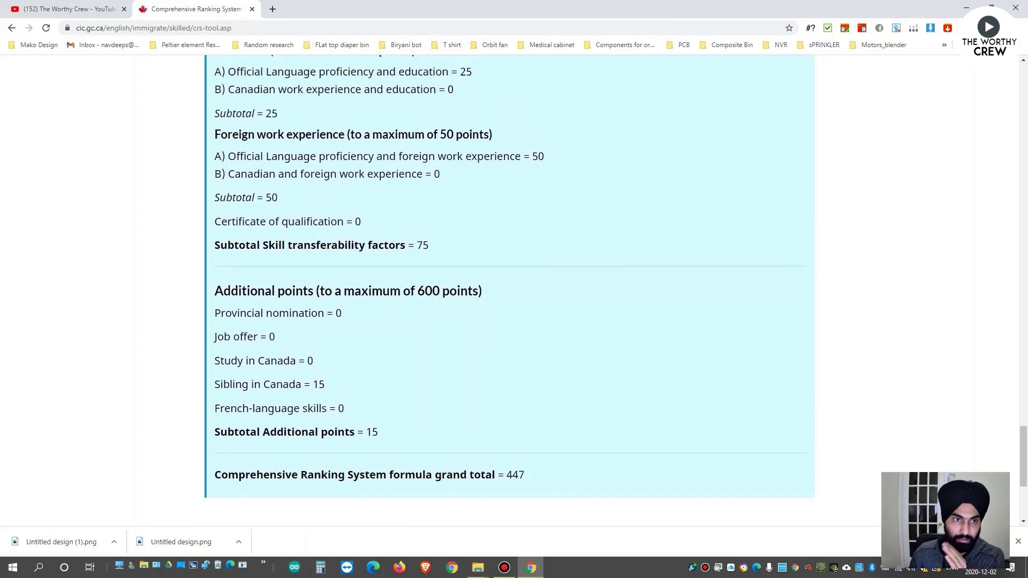
# Scroll back up through the questionnaire to review the answers.
pyautogui.scroll(5, 509, 289)
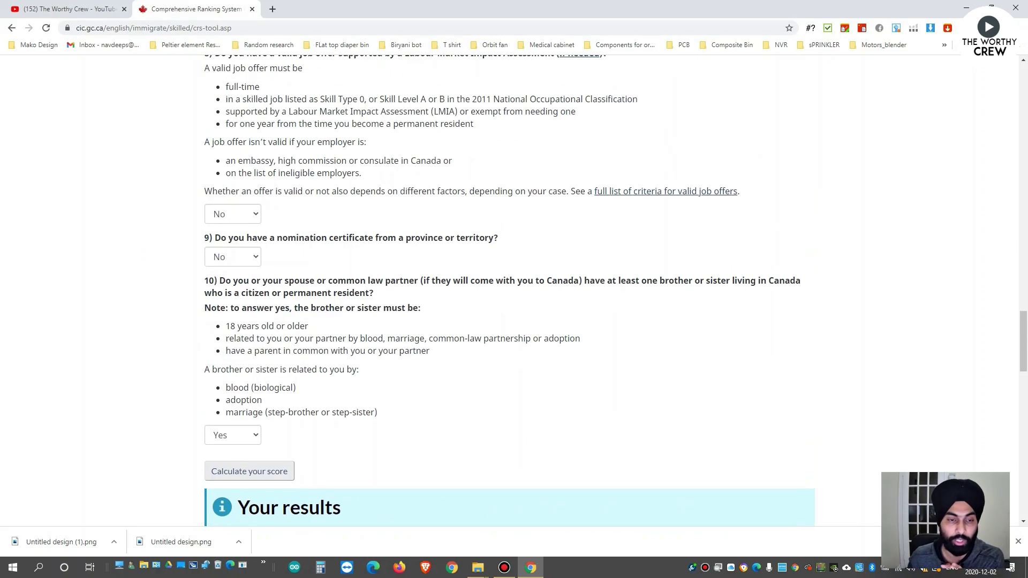
pyautogui.scroll(5, 509, 289)
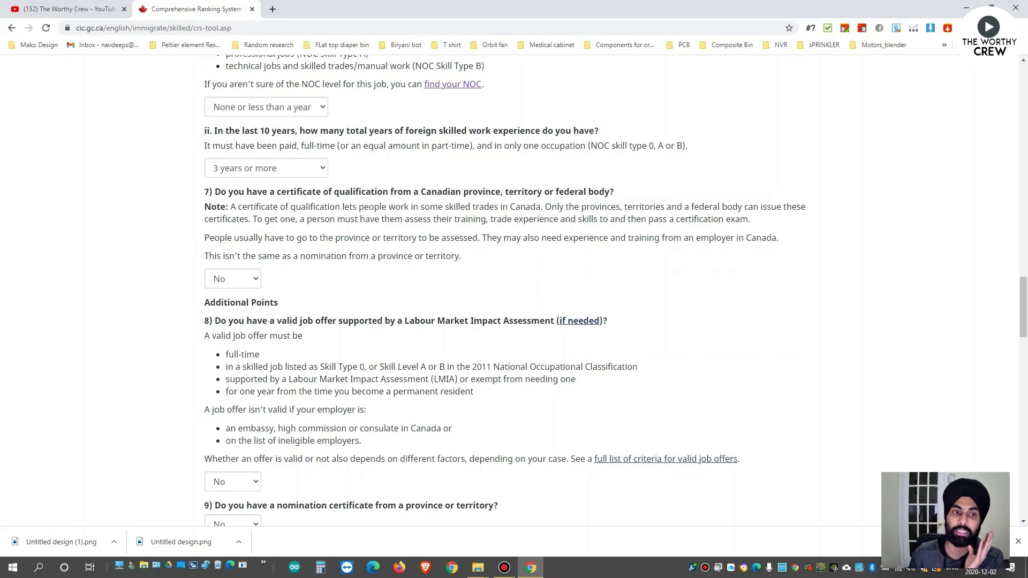
pyautogui.scroll(12, 508, 289)
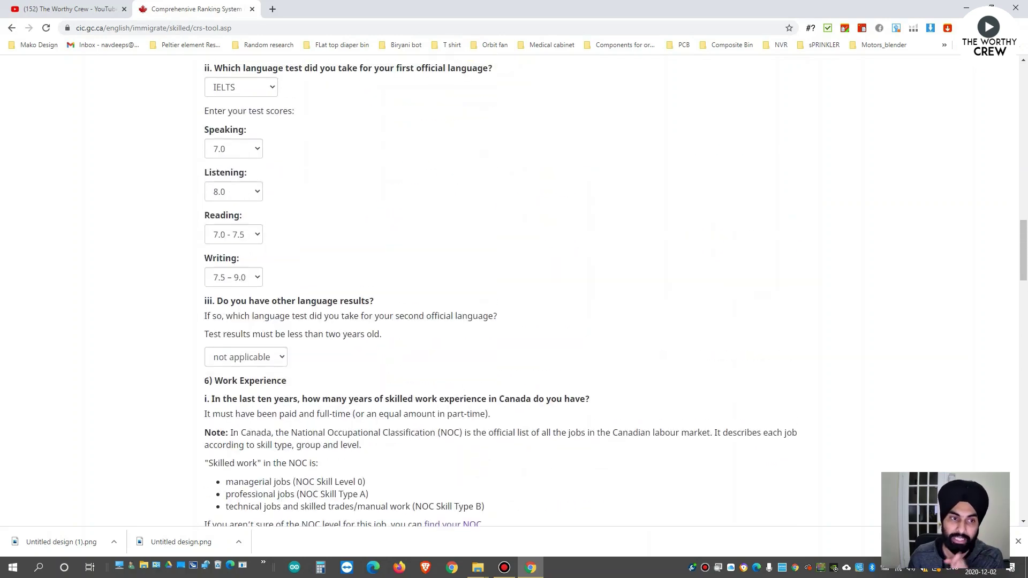
pyautogui.scroll(-7, 509, 289)
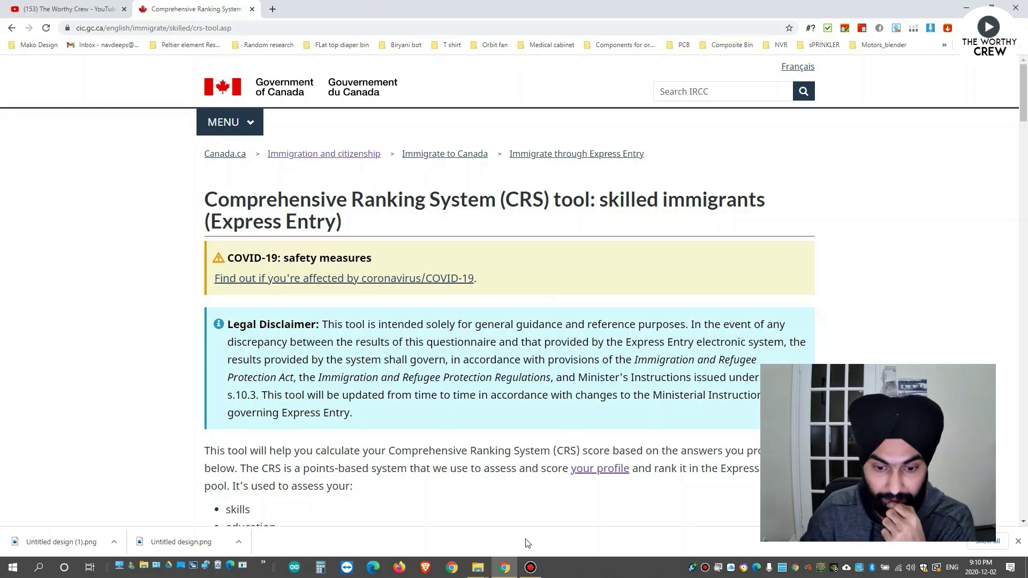
# Open the saved CRS results PDF from the Downloads folder.
pyautogui.moveTo(477, 567)
pyautogui.click(395, 513)
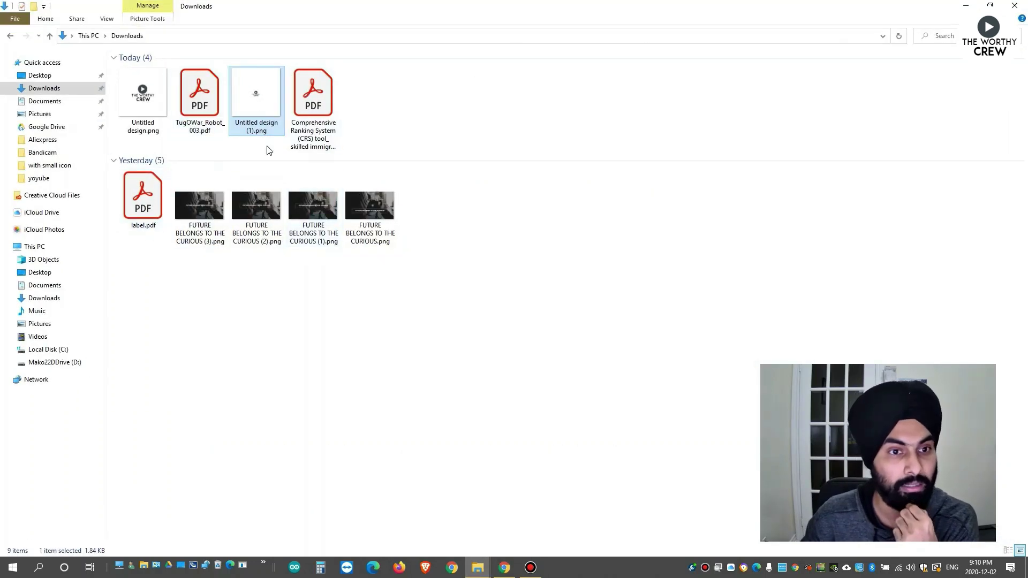
pyautogui.doubleClick(307, 112)
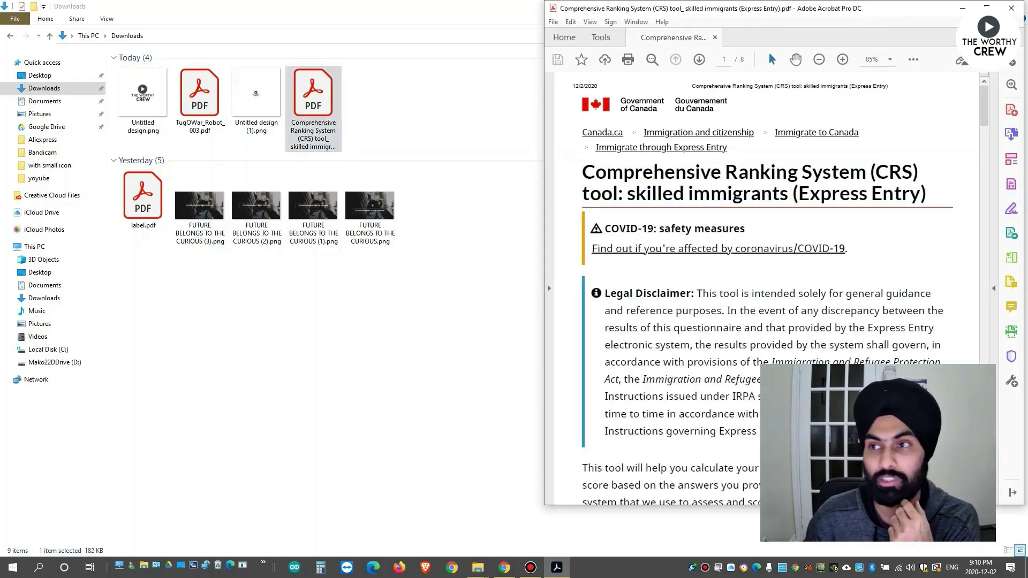
# Maximize the CRS results PDF in Acrobat and select the grand total 447.
pyautogui.click(990, 5)
pyautogui.scroll(-3, 563, 225)
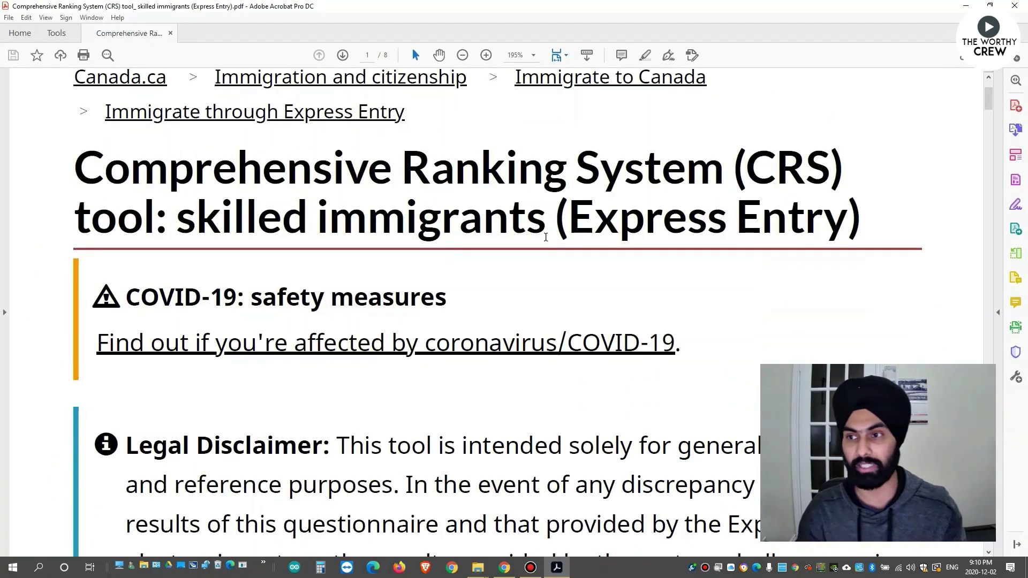
pyautogui.keyDown('ctrl'); pyautogui.scroll(-3, 546, 251); pyautogui.keyUp('ctrl')
pyautogui.scroll(-20, 527, 294)
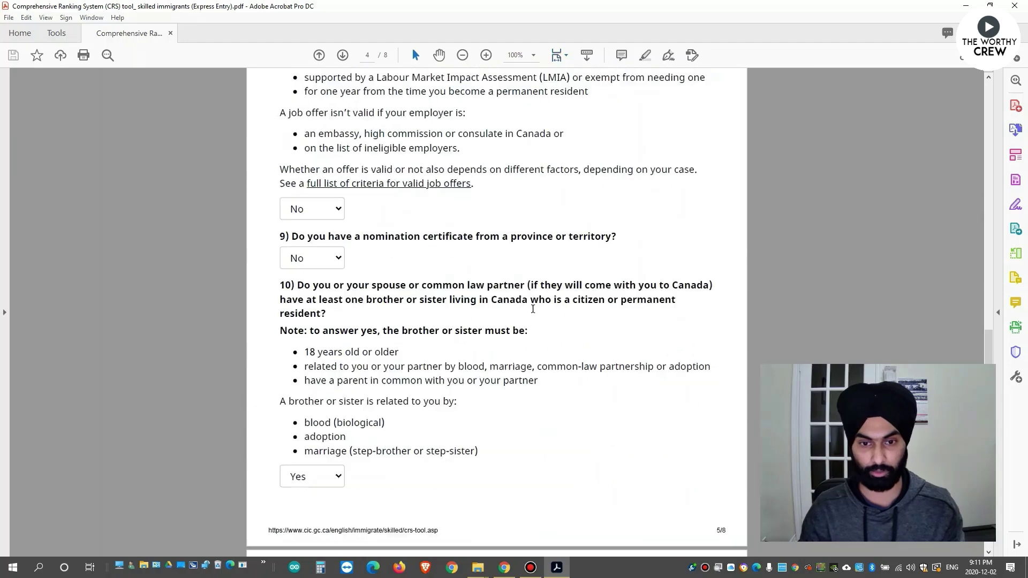
pyautogui.scroll(-10, 533, 317)
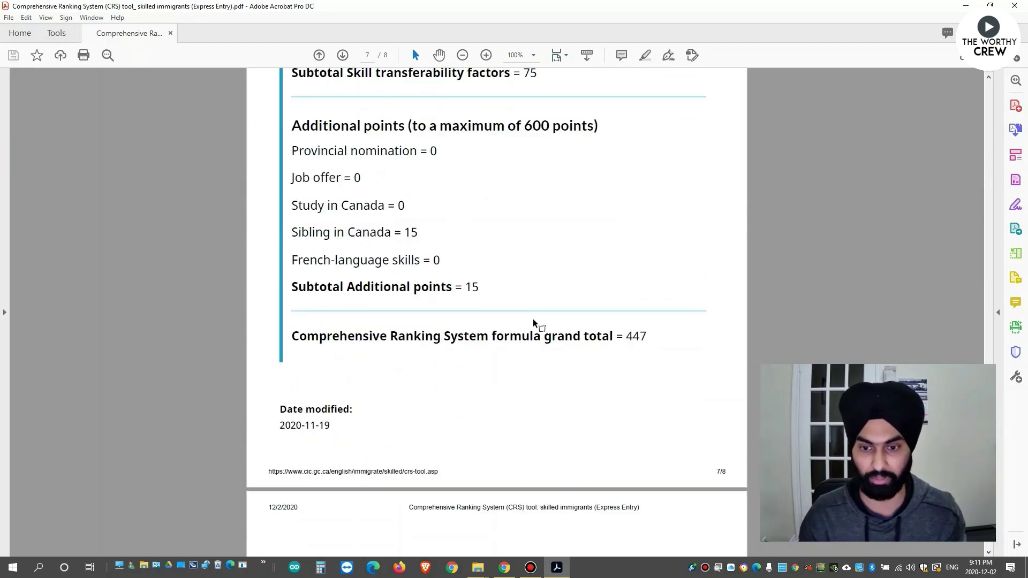
pyautogui.doubleClick(632, 311)
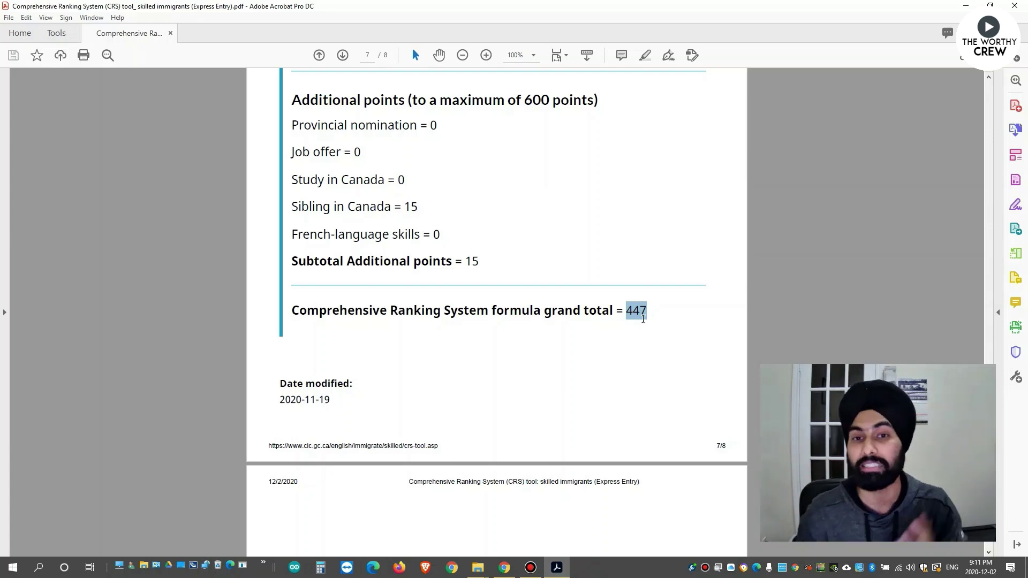
# Minimize Acrobat and return to the CRS tool page in the browser.
pyautogui.scroll(3, 547, 370)
pyautogui.scroll(7, 544, 369)
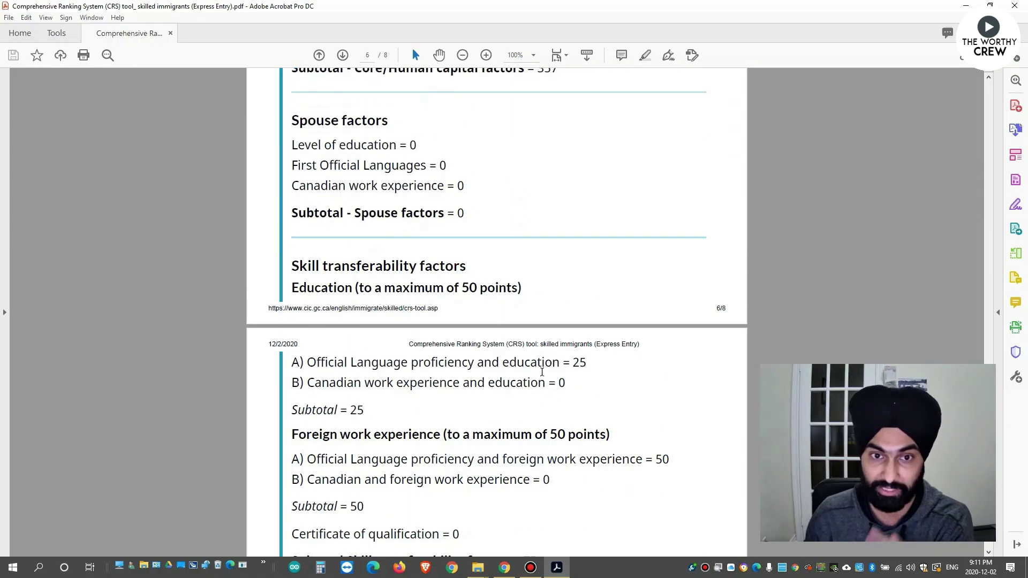
pyautogui.scroll(11, 542, 371)
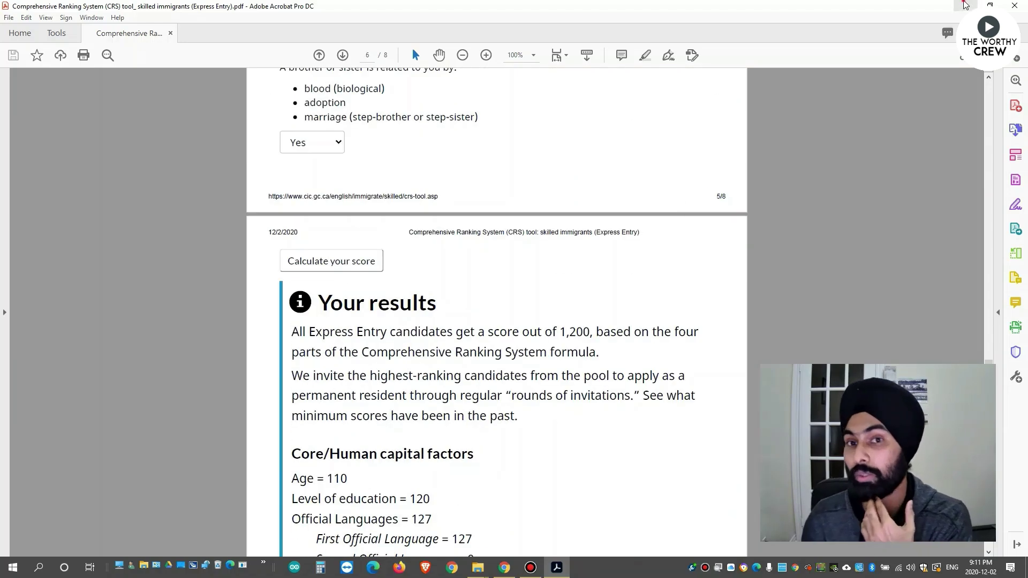
pyautogui.click(966, 6)
pyautogui.click(504, 567)
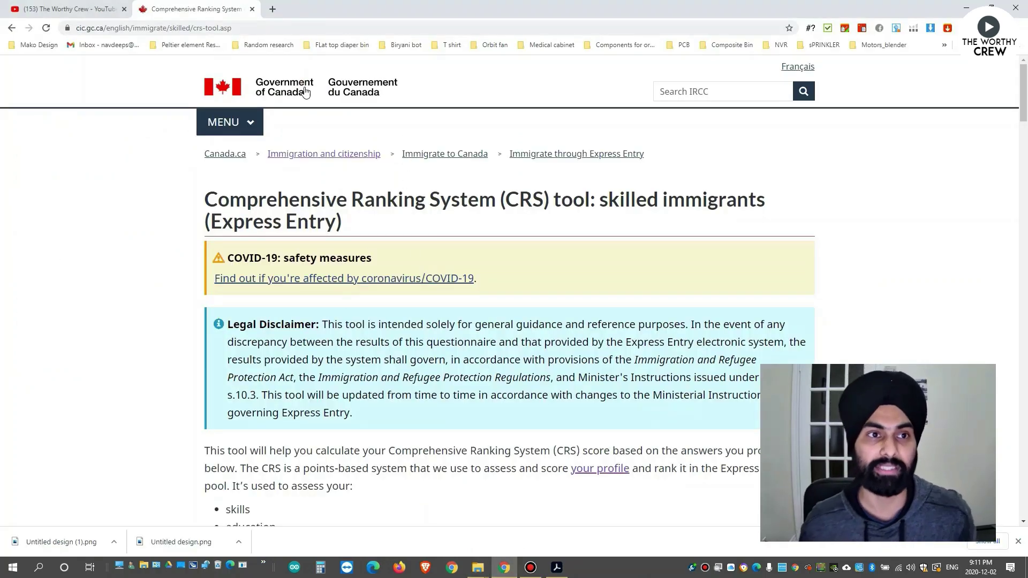
# Search 'create express entry profile' in a new tab and open the Canada.ca online form result.
pyautogui.click(272, 10)
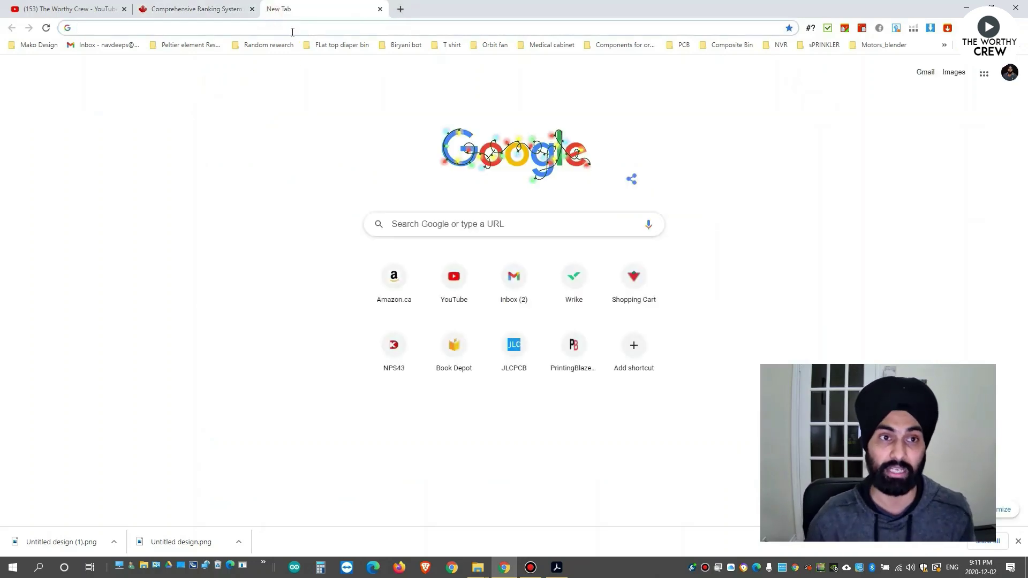
pyautogui.write('create express entry profile')
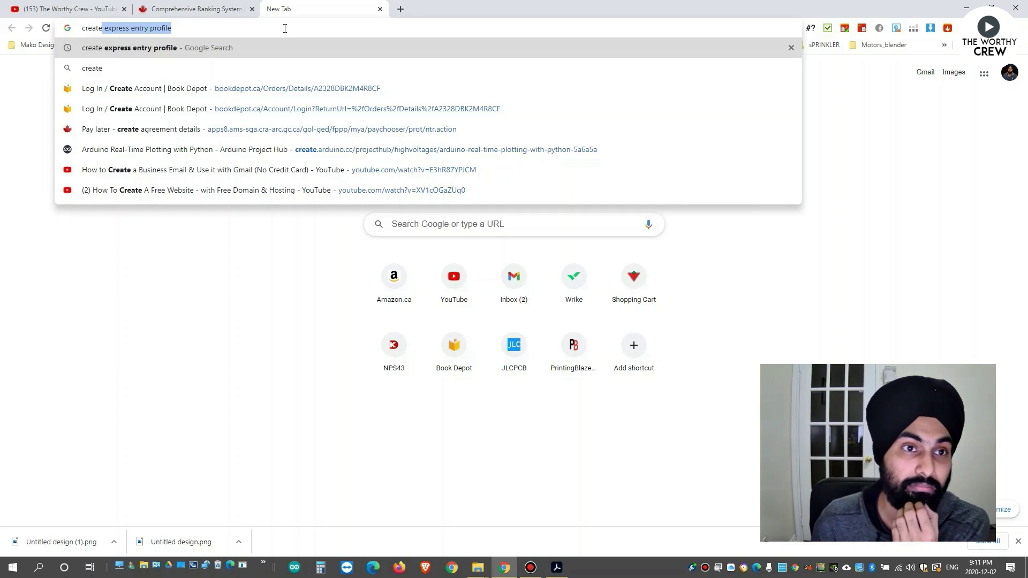
pyautogui.press('Right')
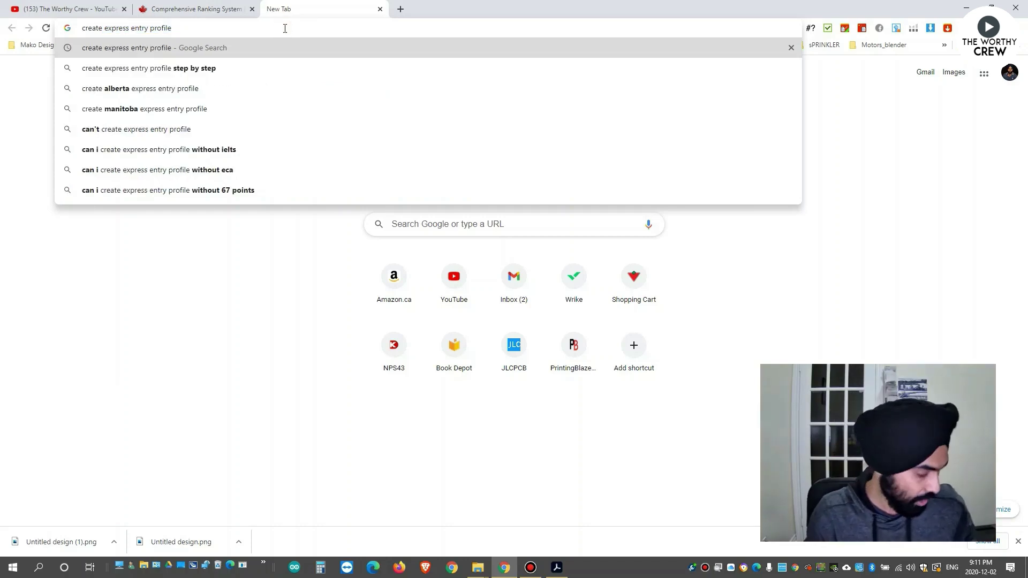
pyautogui.press('Return')
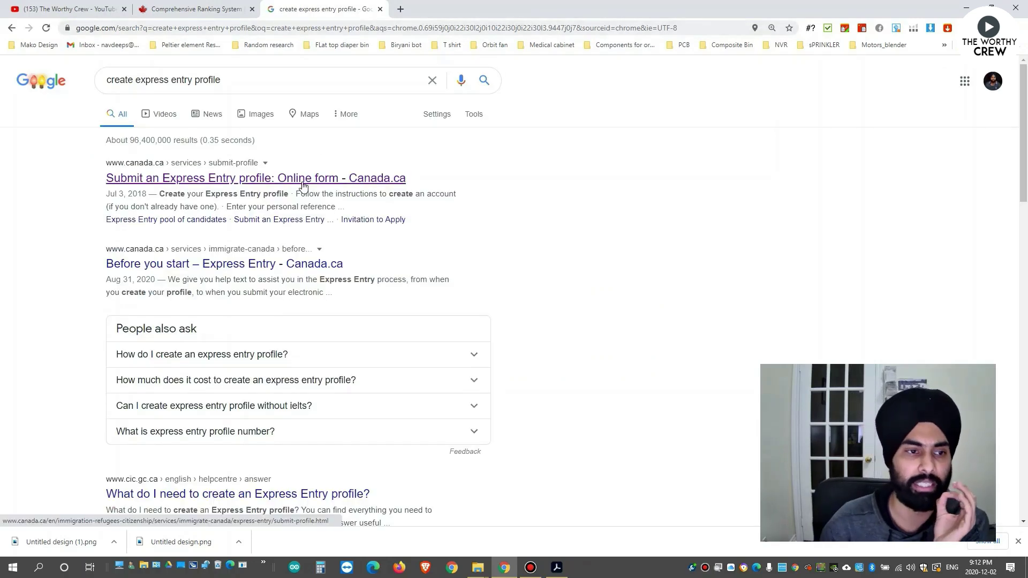
pyautogui.click(209, 184)
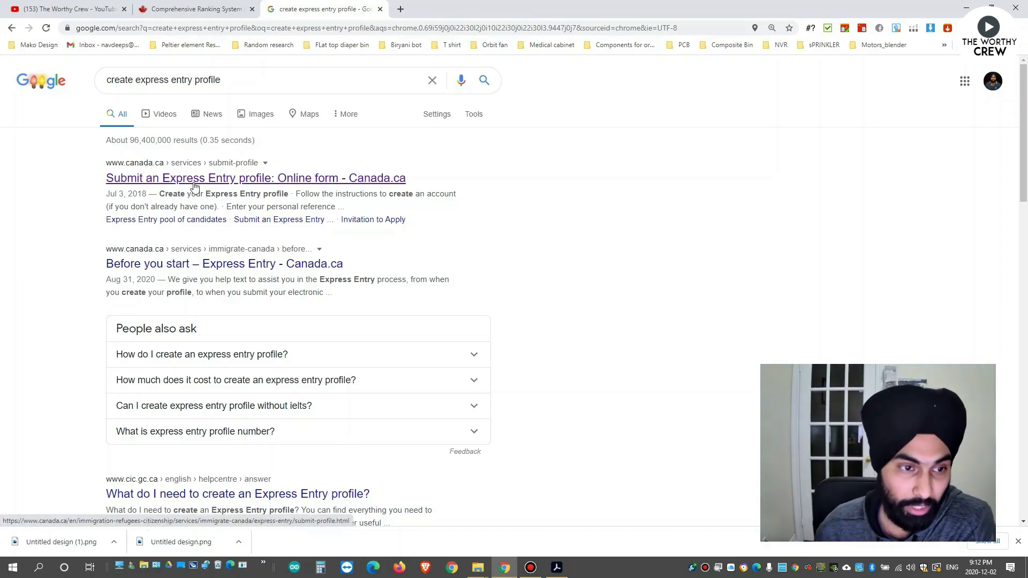
pyautogui.click(213, 180)
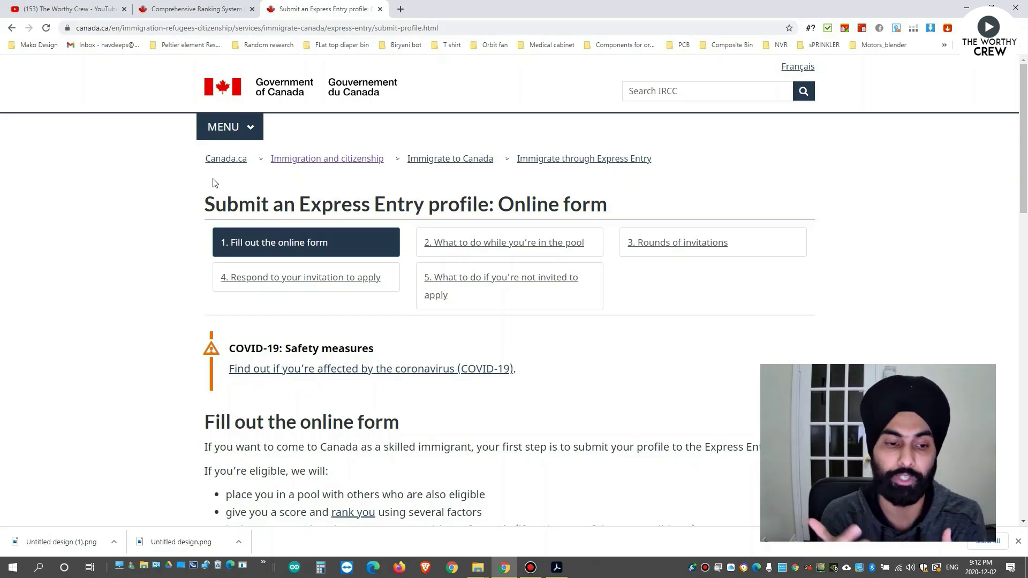
pyautogui.scroll(-1, 387, 145)
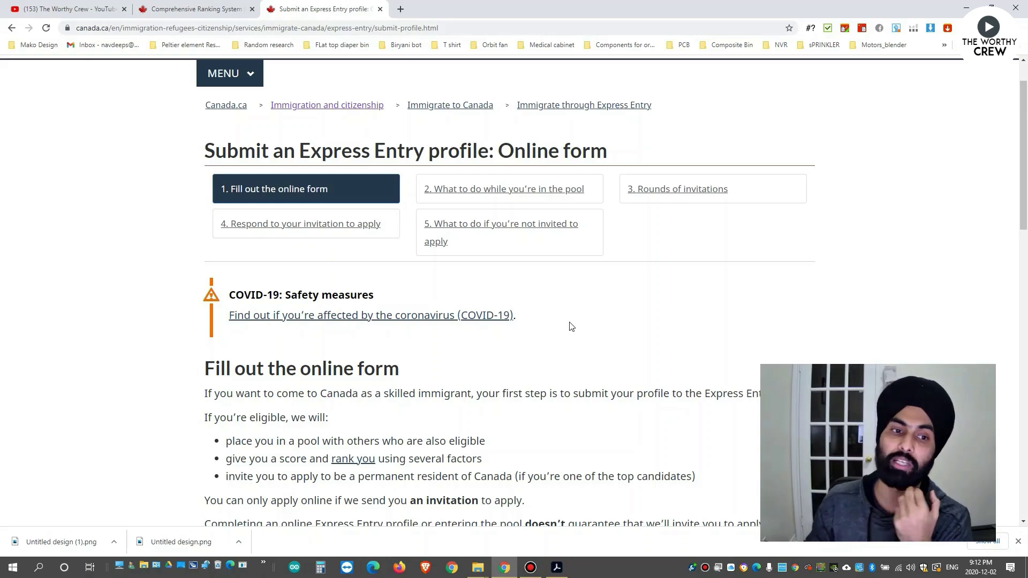
pyautogui.scroll(-2, 569, 321)
pyautogui.scroll(-10, 569, 321)
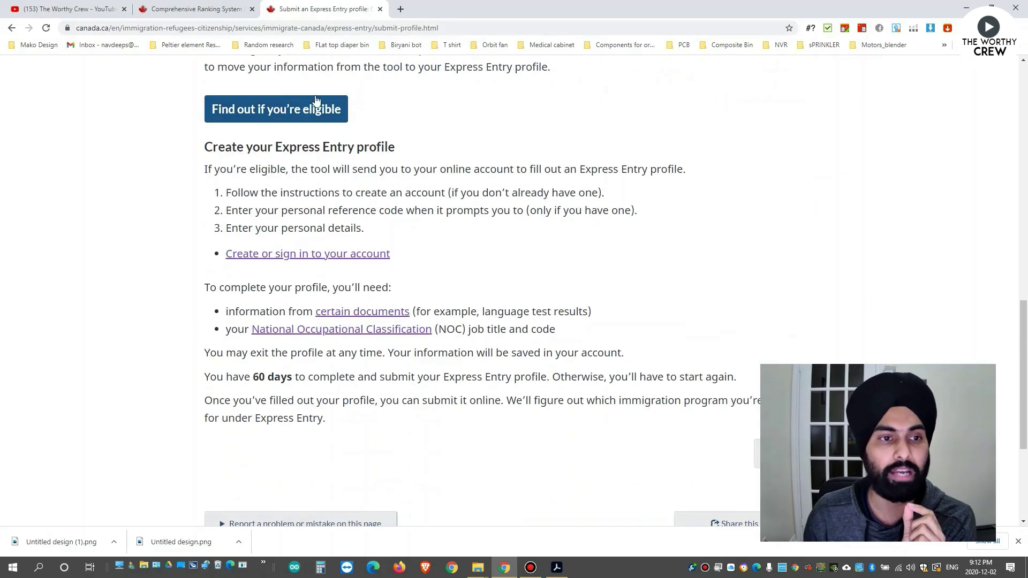
pyautogui.scroll(1, 379, 166)
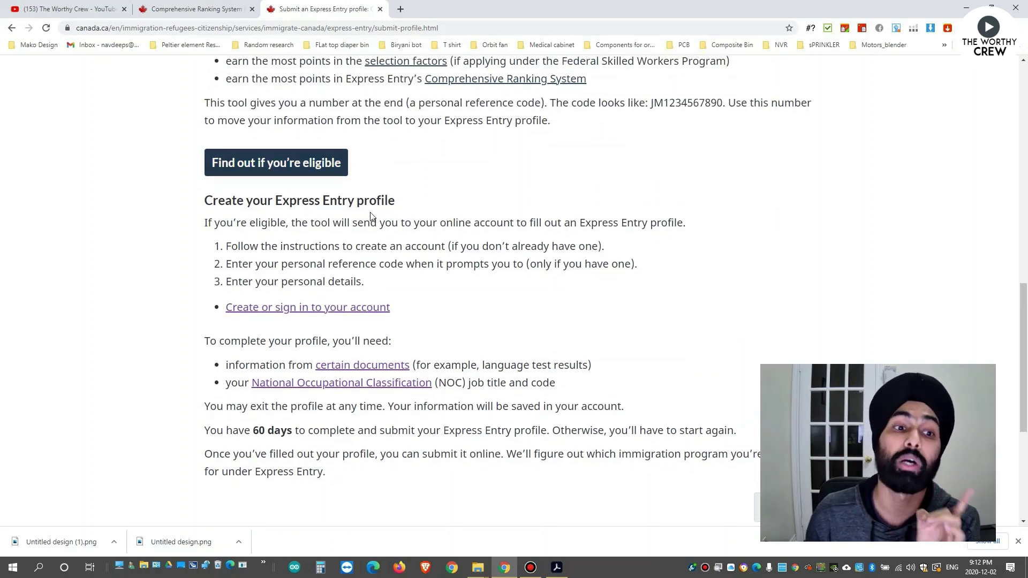
pyautogui.scroll(1, 378, 217)
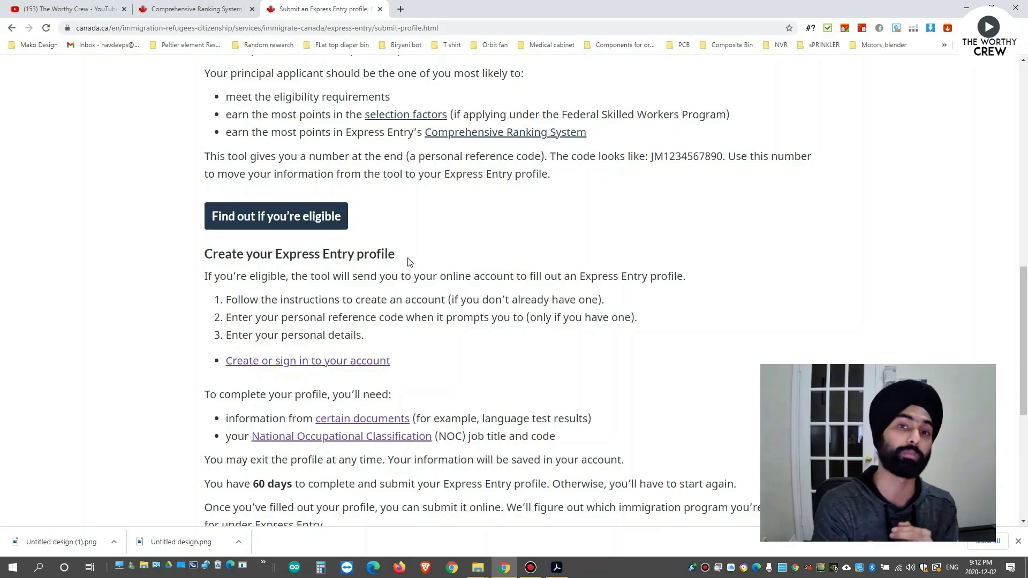
pyautogui.scroll(-1, 410, 262)
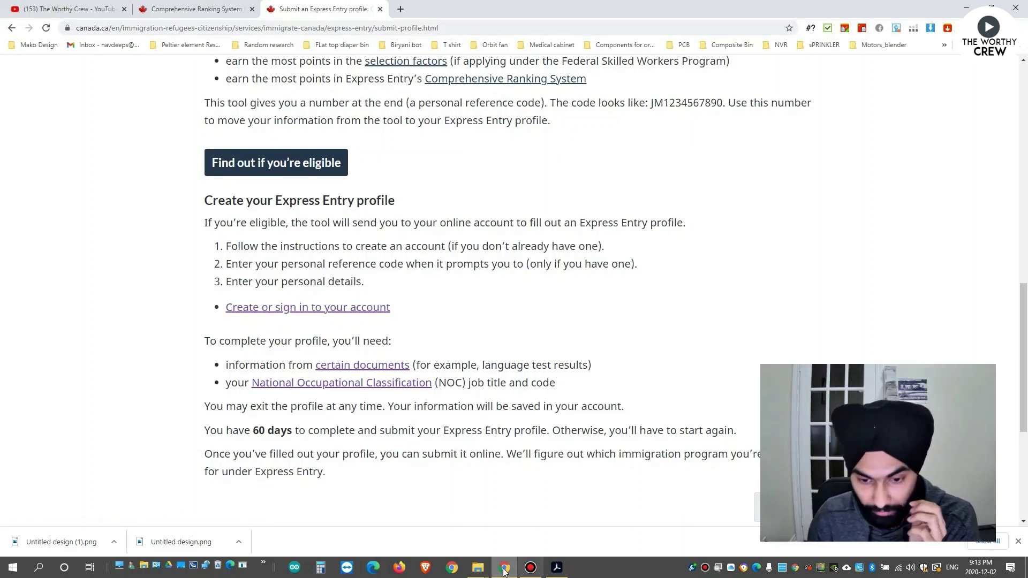
# Follow 'Create or sign in to your account' and scroll to the GCKey and Sign-In Partner options.
pyautogui.click(348, 310)
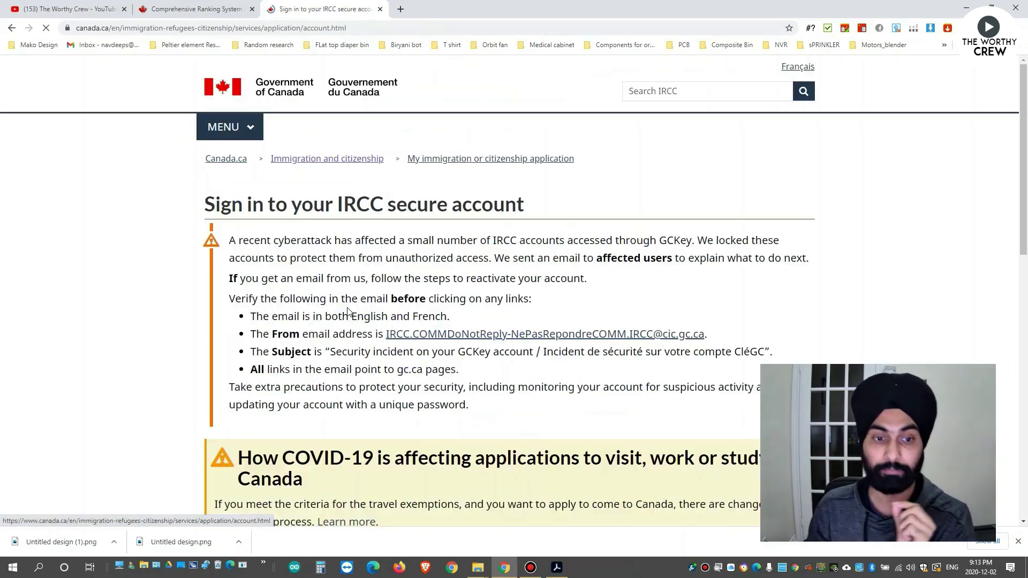
pyautogui.scroll(-6, 538, 341)
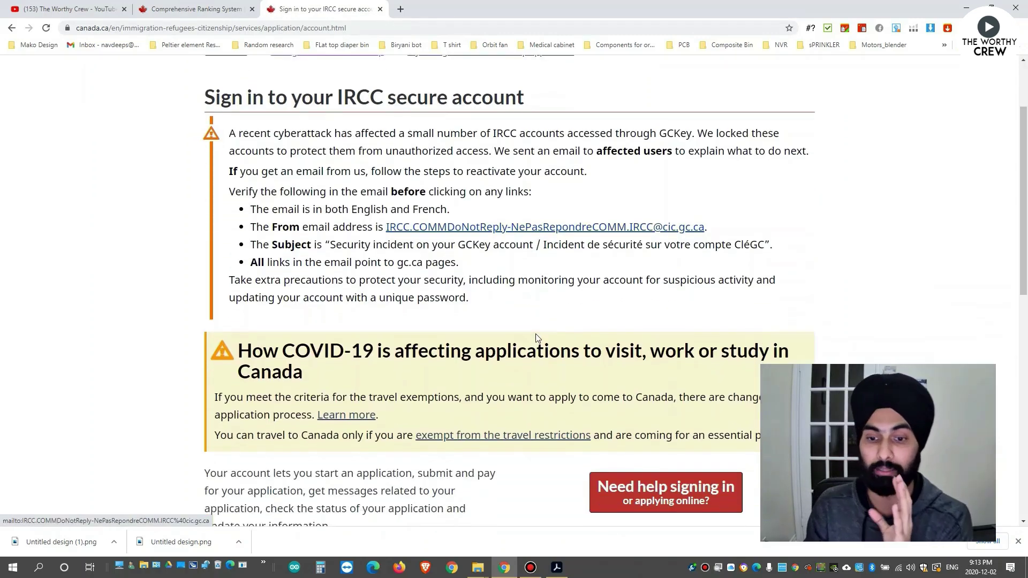
pyautogui.scroll(-1, 529, 331)
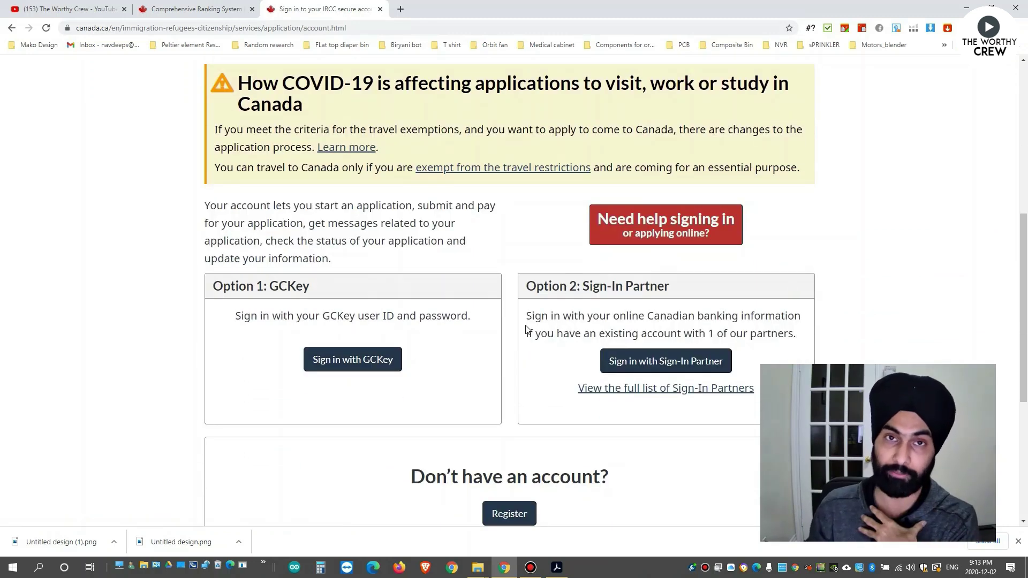
pyautogui.scroll(-3, 526, 329)
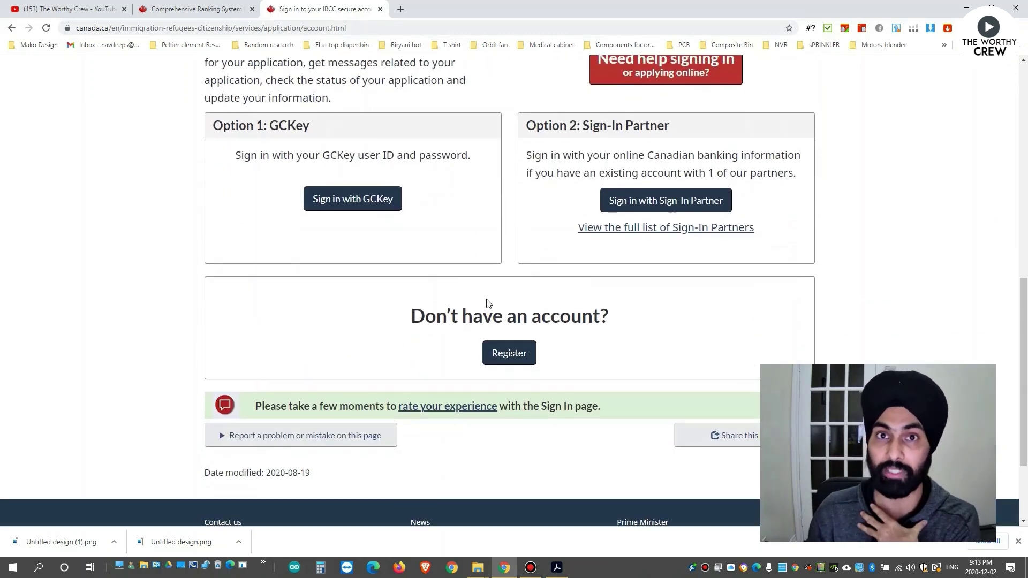
pyautogui.scroll(4, 487, 304)
pyautogui.scroll(-3, 490, 305)
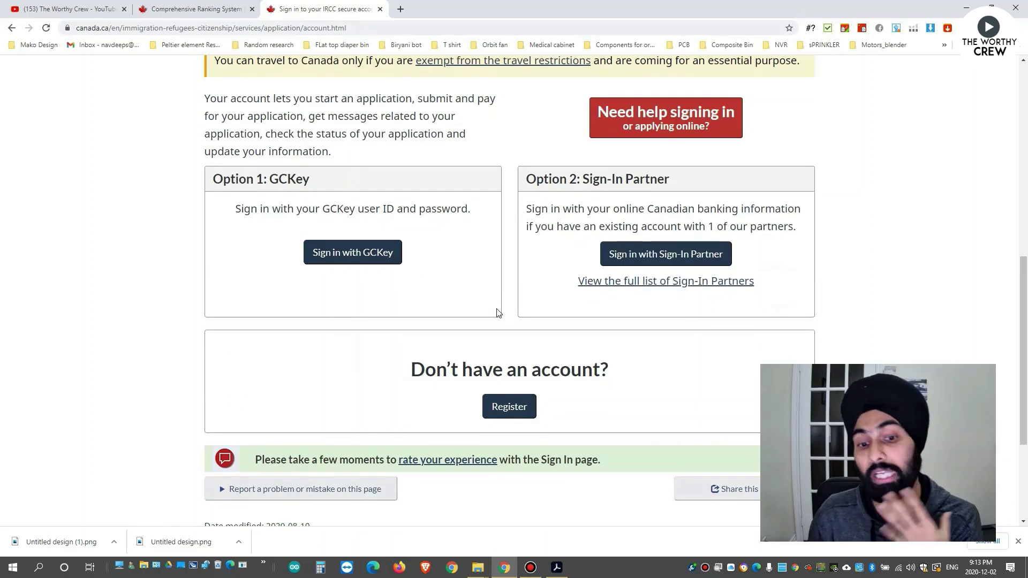
# Go to Register and read through the nine GCKey steps and the Sign-In Partner steps.
pyautogui.click(518, 410)
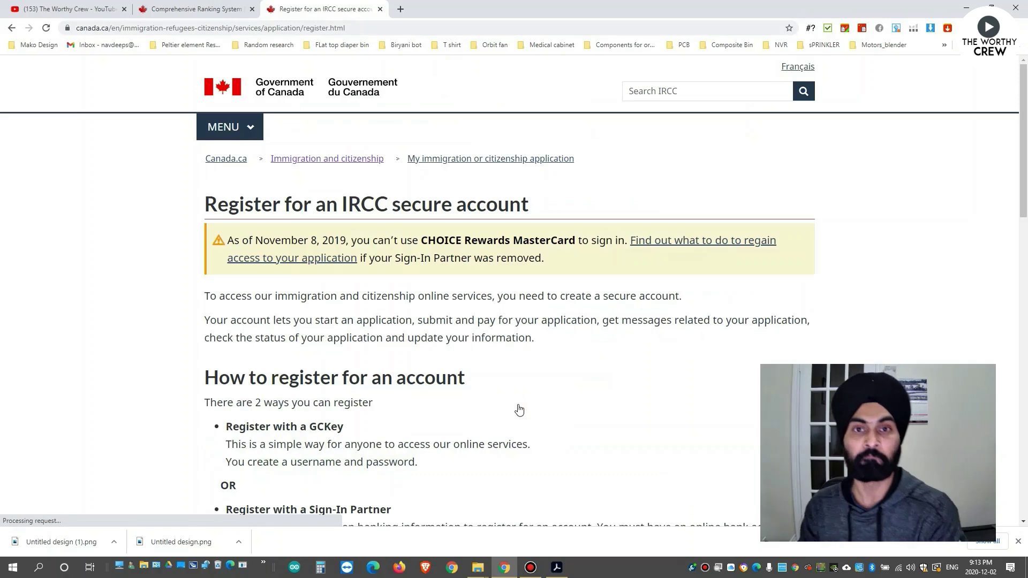
pyautogui.scroll(-7, 514, 392)
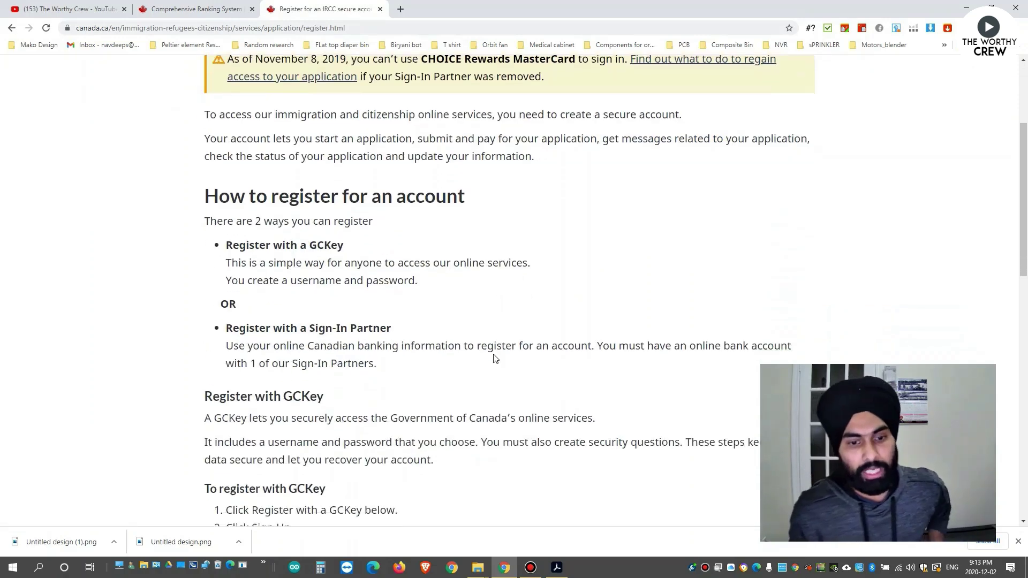
pyautogui.scroll(4, 485, 348)
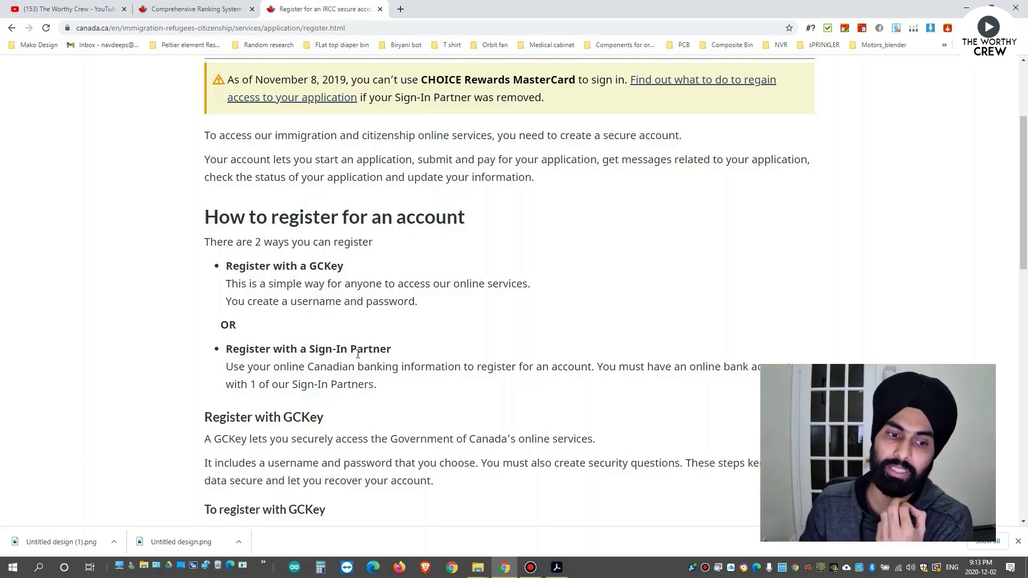
pyautogui.scroll(-7, 420, 354)
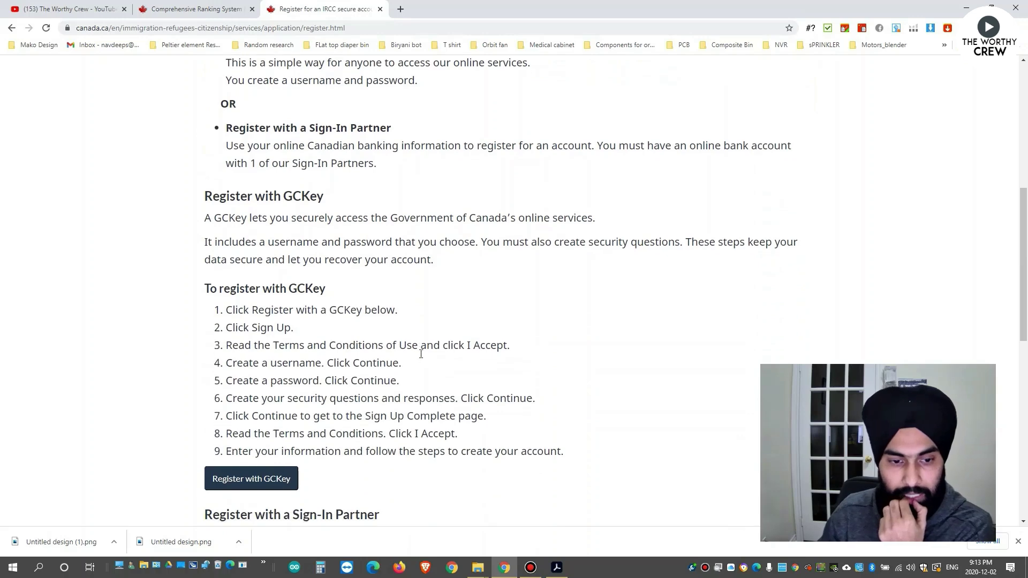
pyautogui.scroll(-2, 421, 354)
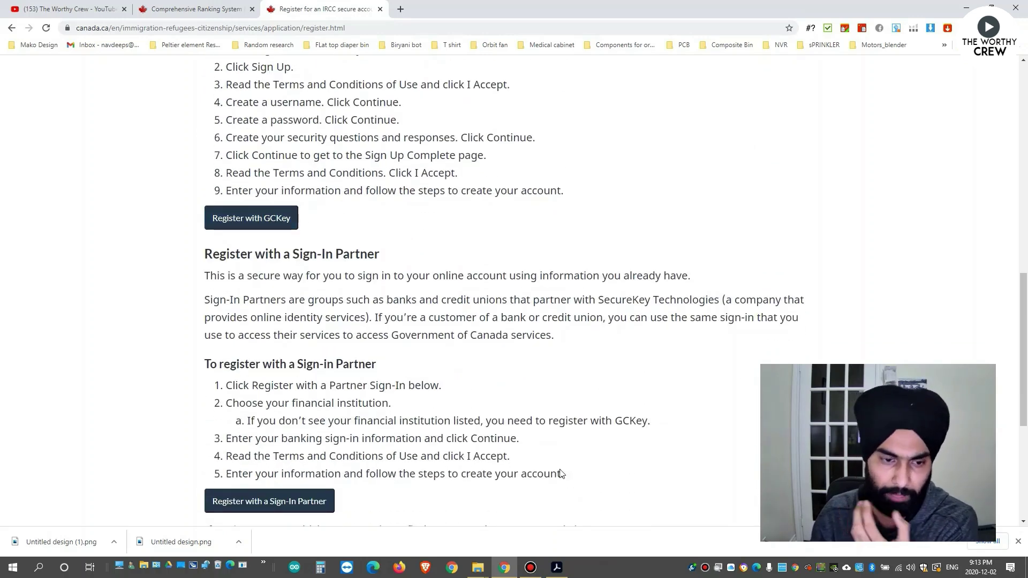
pyautogui.scroll(1, 300, 241)
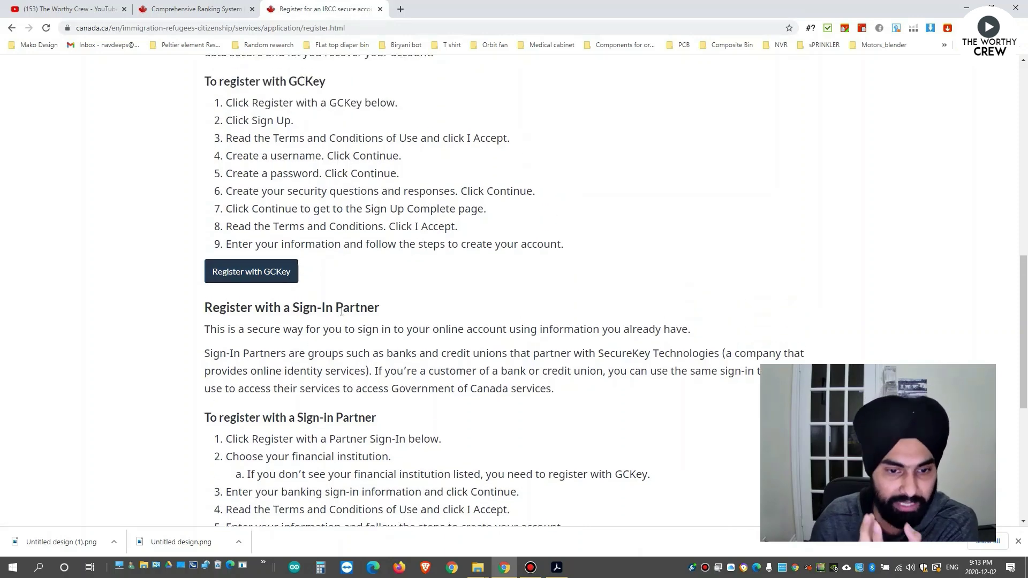
pyautogui.scroll(-1, 459, 384)
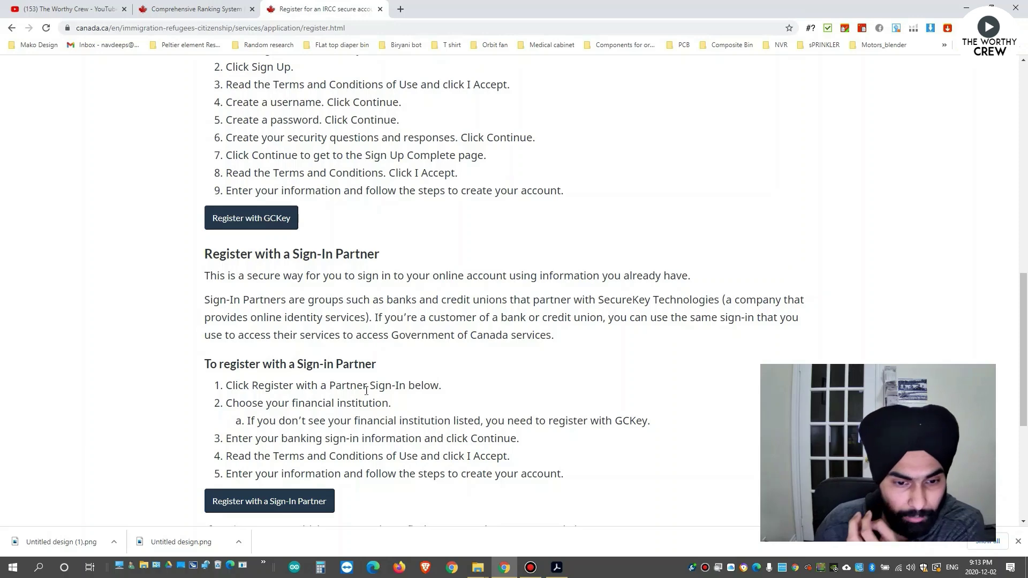
pyautogui.moveTo(293, 404); pyautogui.dragTo(225, 403)
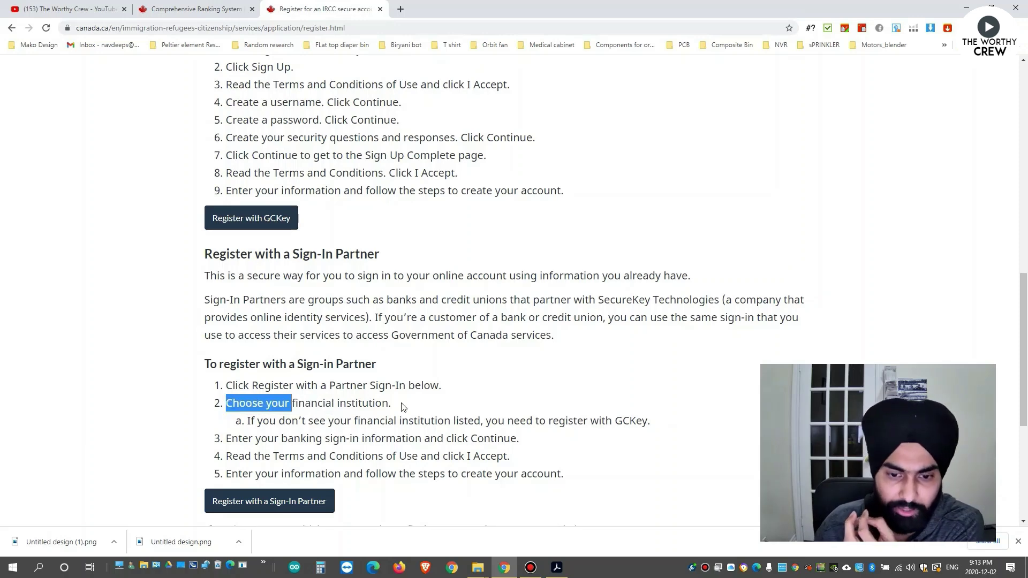
pyautogui.click(390, 404)
pyautogui.scroll(2, 377, 354)
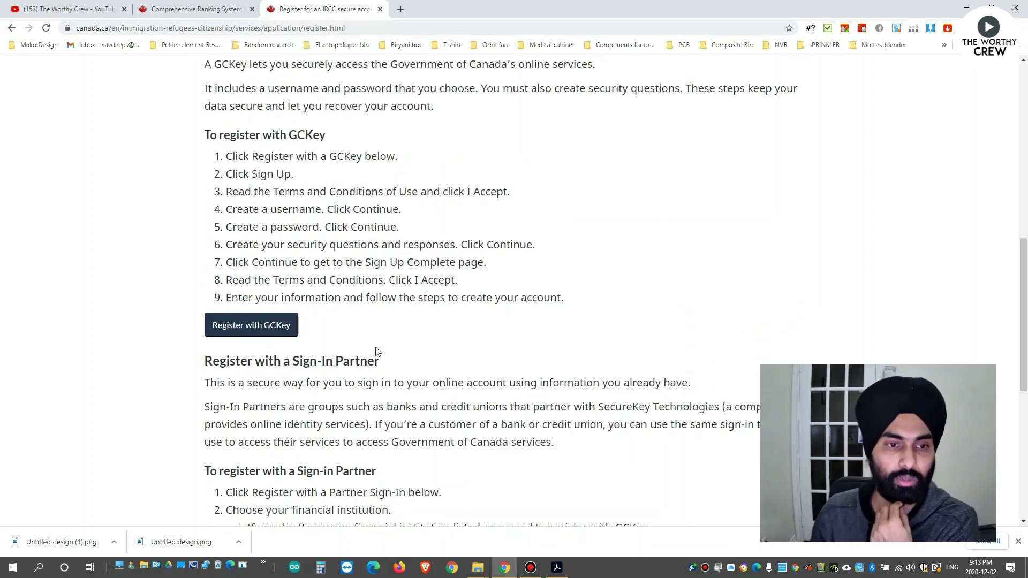
# Choose Register with GCKey, then Sign Up on the Welcome to GCKey page.
pyautogui.click(227, 327)
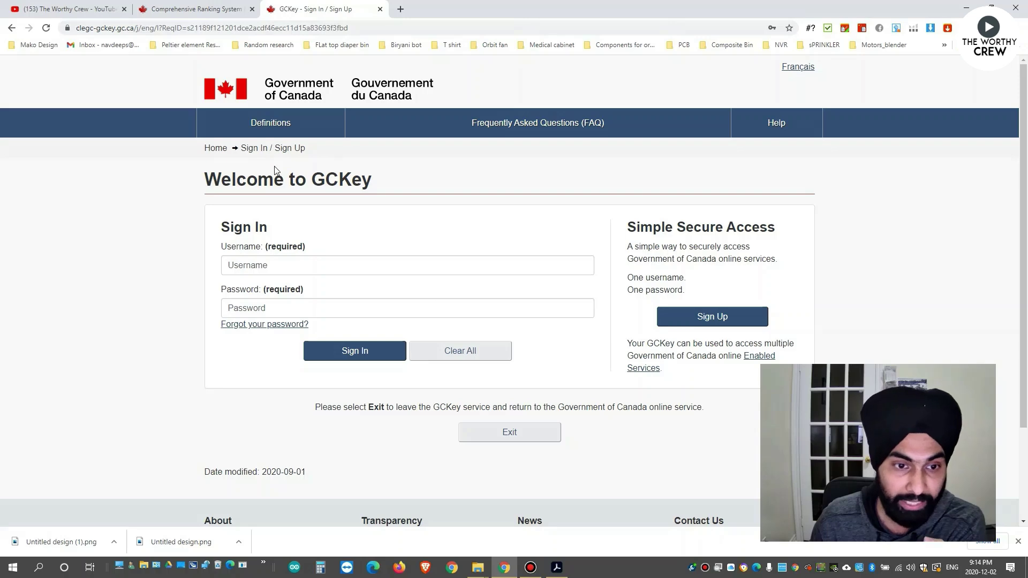
pyautogui.click(693, 322)
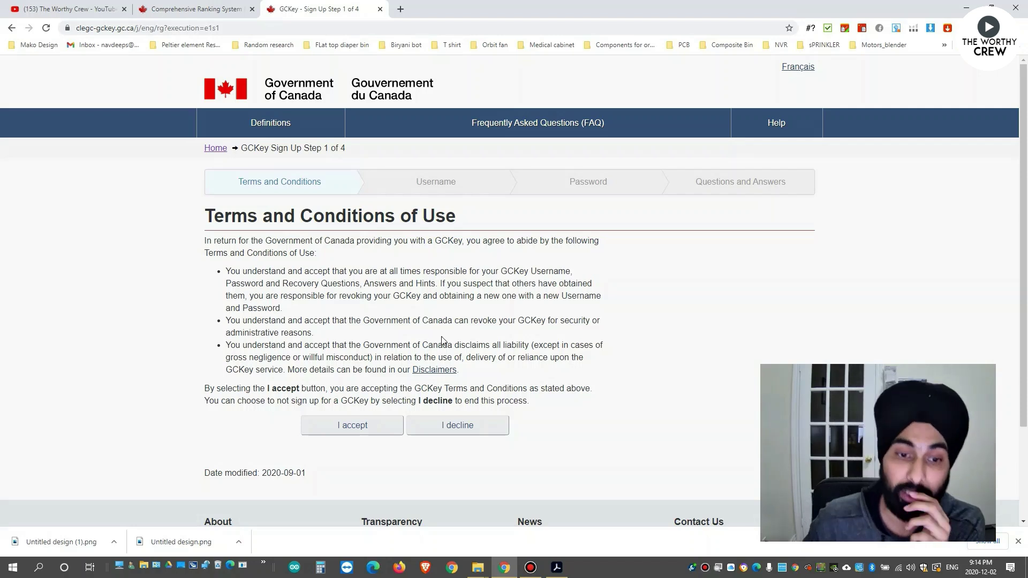
# Accept the GCKey terms of use and submit a new username that passes the checklist.
pyautogui.click(364, 429)
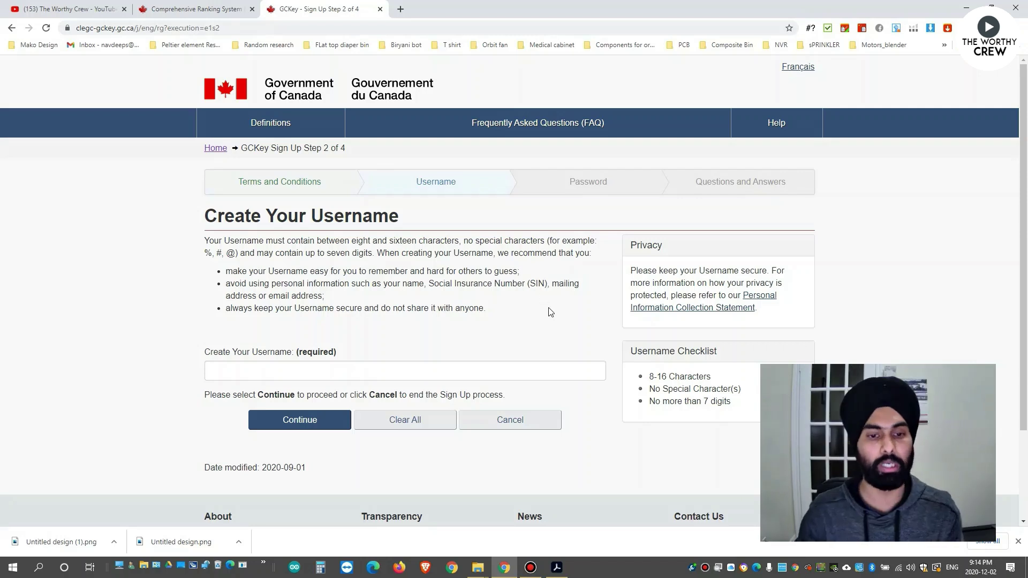
pyautogui.click(482, 368)
pyautogui.write('navdeep1100')
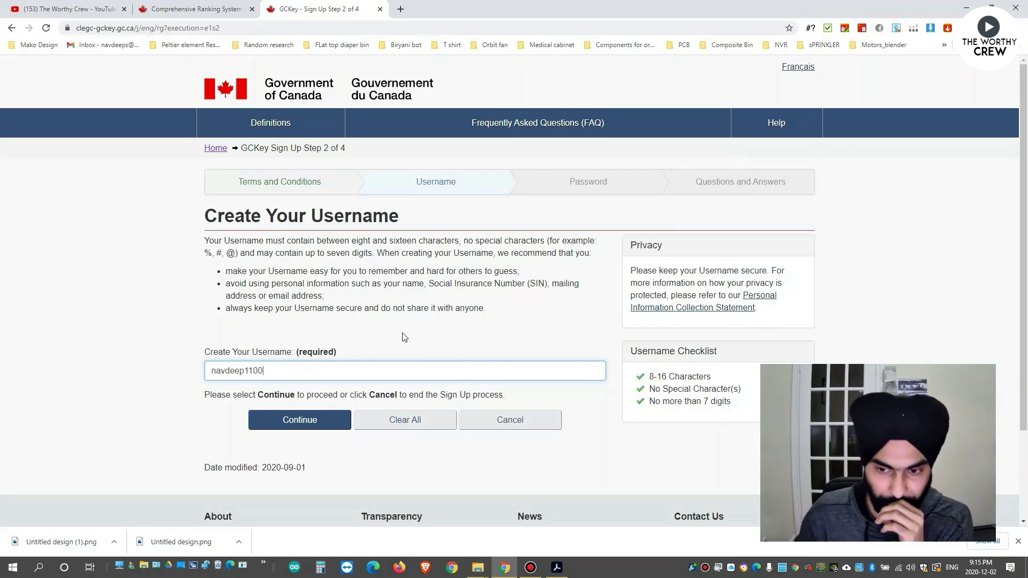
pyautogui.scroll(-1, 658, 329)
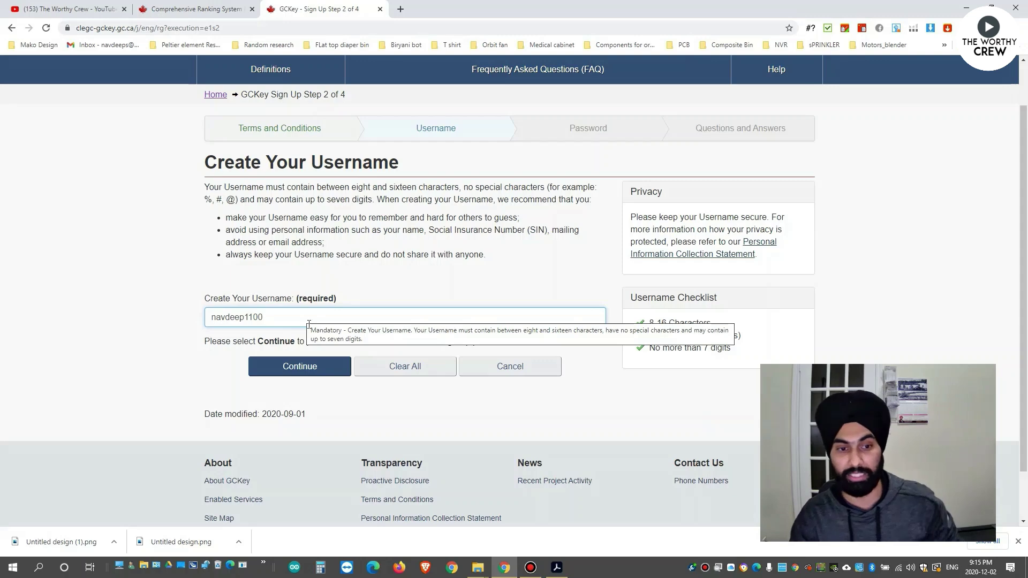
pyautogui.click(322, 369)
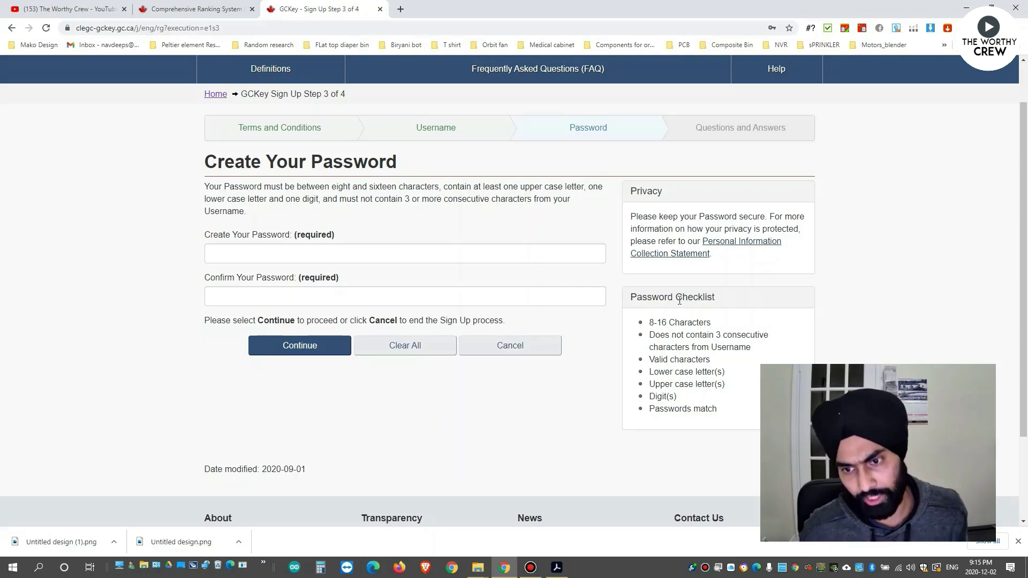
# Enter the account password in Create and Confirm Your Password and continue.
pyautogui.click(352, 253)
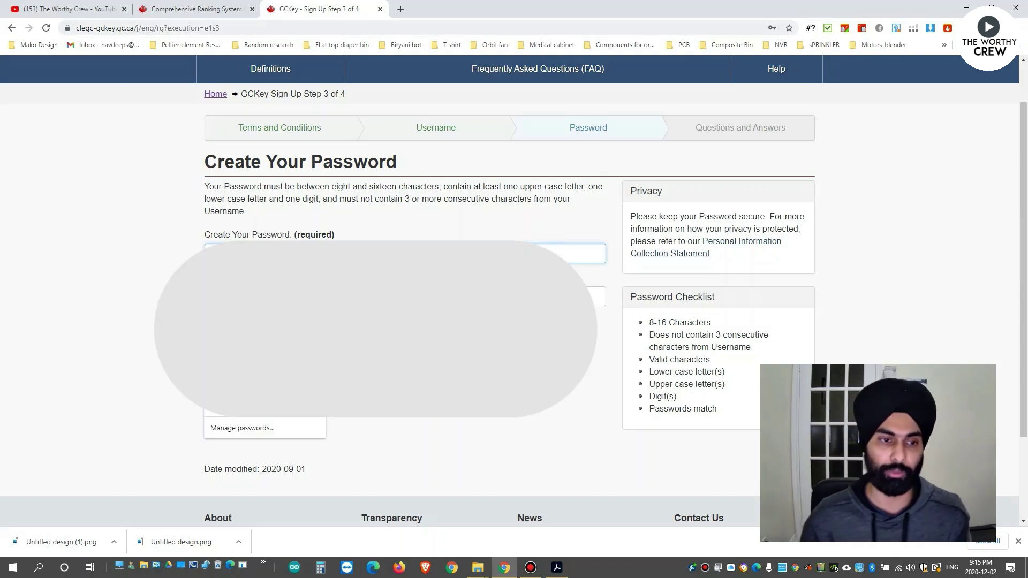
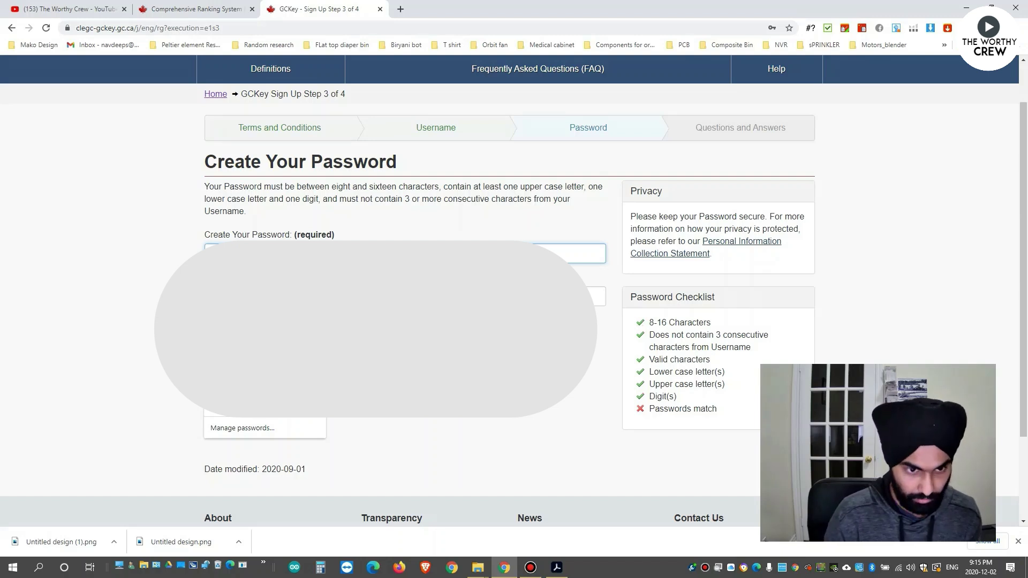
pyautogui.click(145, 265)
pyautogui.click(375, 296)
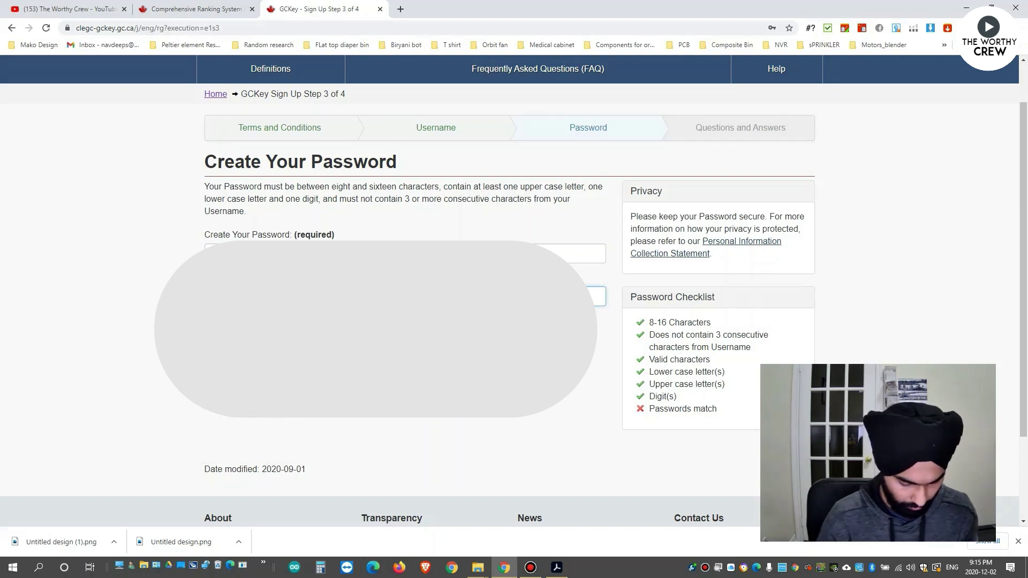
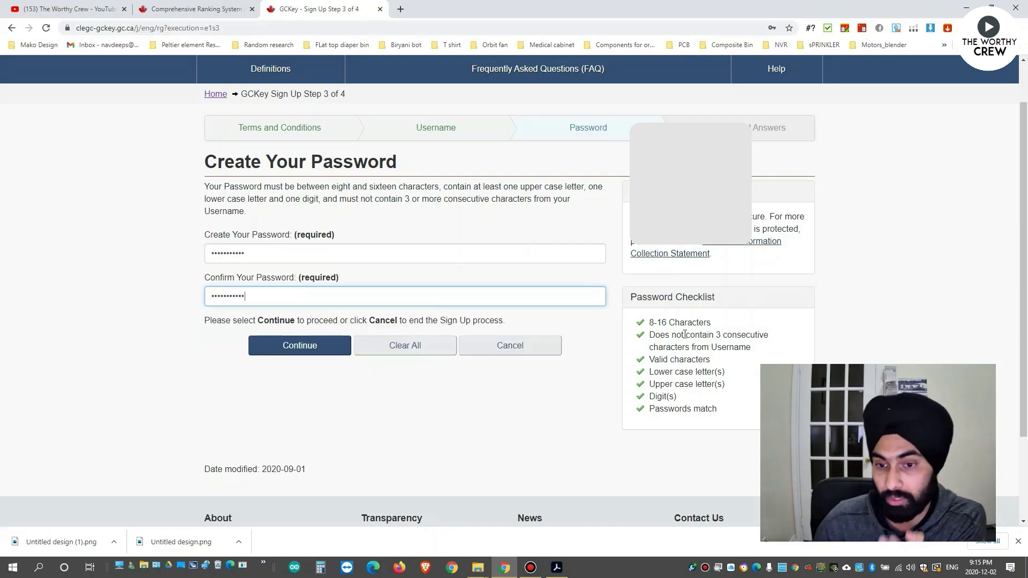
pyautogui.click(292, 347)
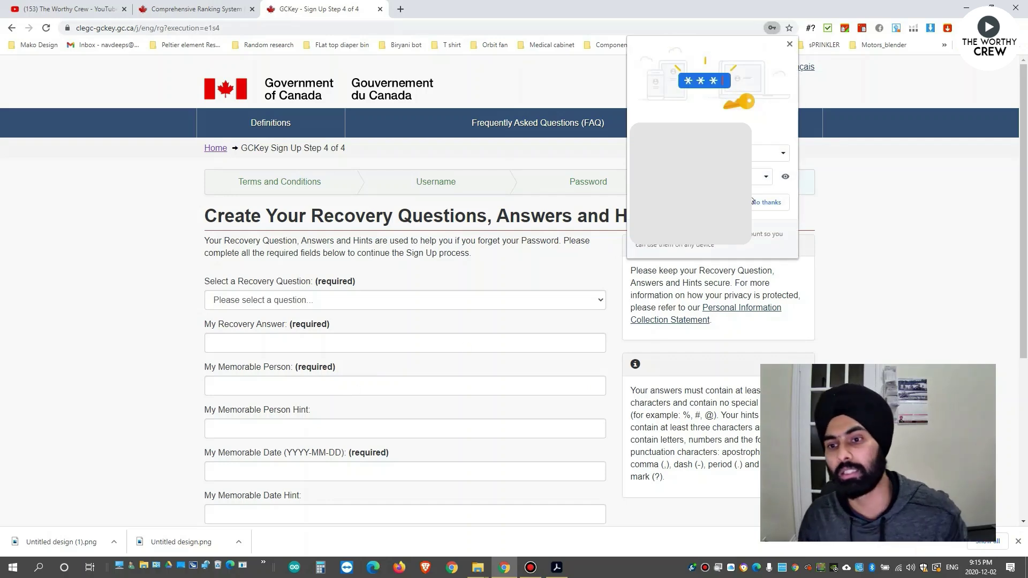
# Dismiss the save-password offer and submit the first-car recovery question, answers and hints.
pyautogui.click(754, 202)
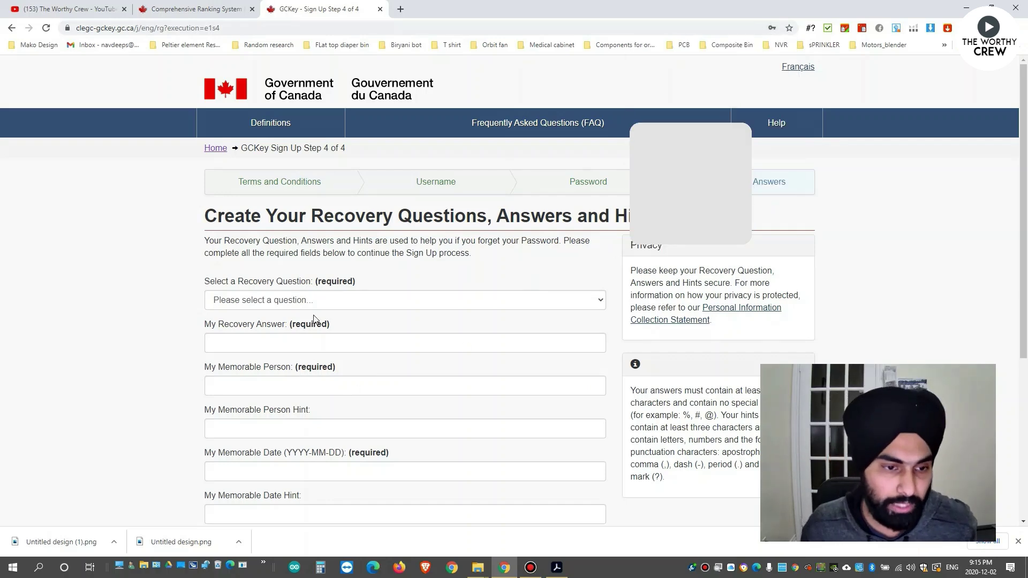
pyautogui.scroll(-1, 171, 336)
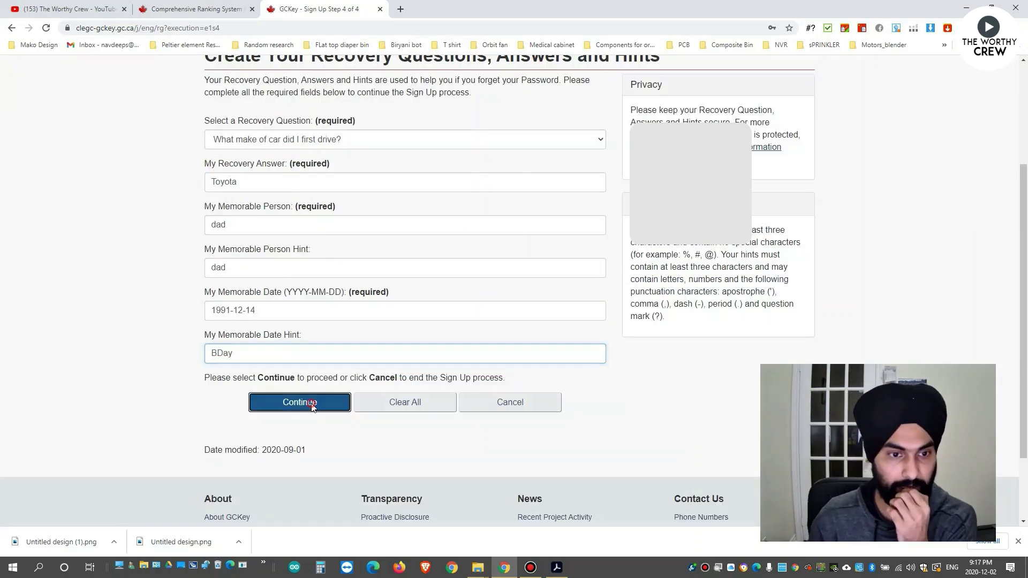
pyautogui.click(312, 407)
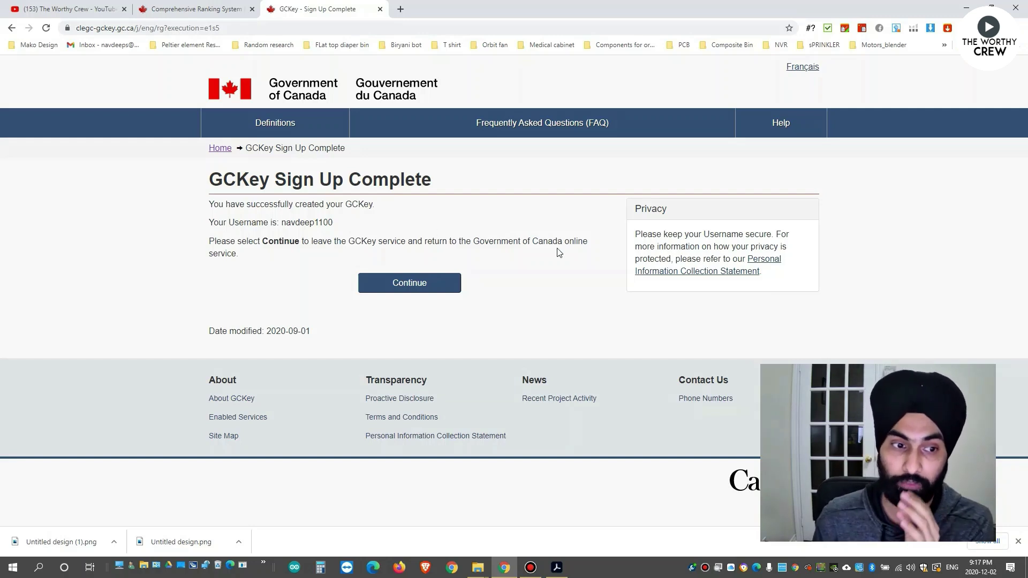
# Continue from GCKey's Sign Up Complete page back to IRCC and accept the terms and conditions.
pyautogui.click(410, 282)
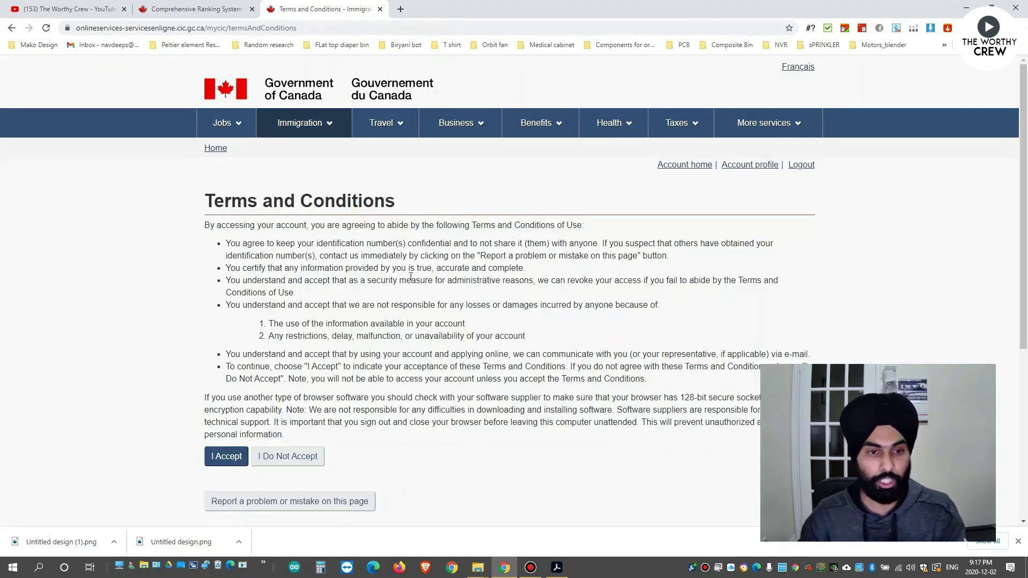
pyautogui.scroll(-3, 384, 256)
pyautogui.scroll(2, 380, 226)
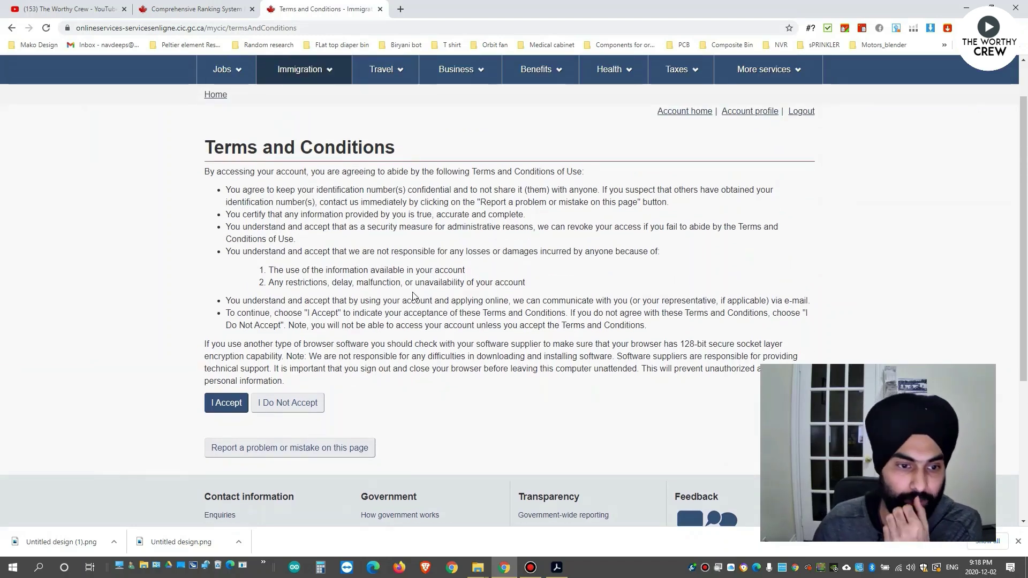
pyautogui.click(225, 403)
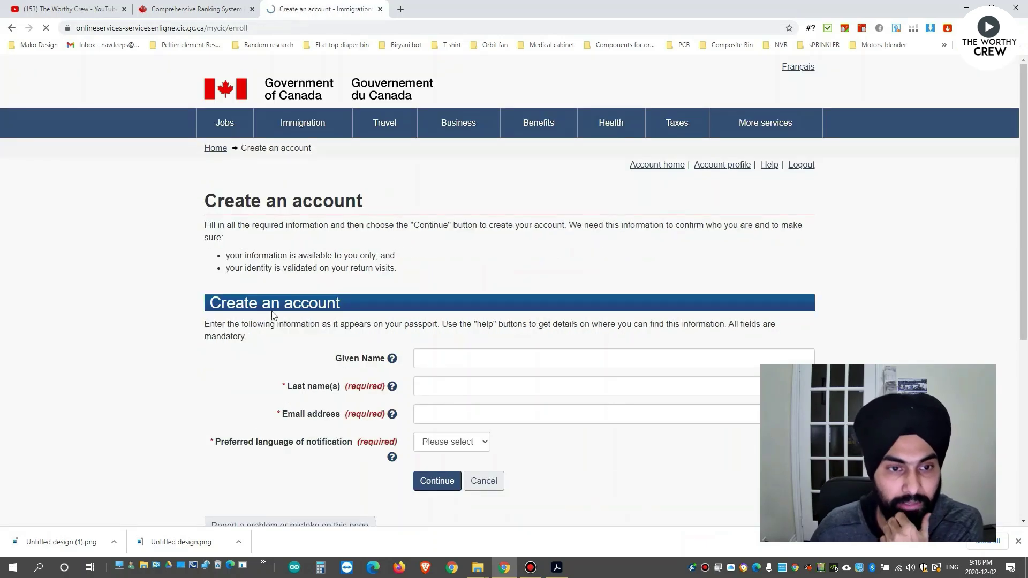
pyautogui.scroll(-2, 322, 326)
pyautogui.scroll(2, 323, 325)
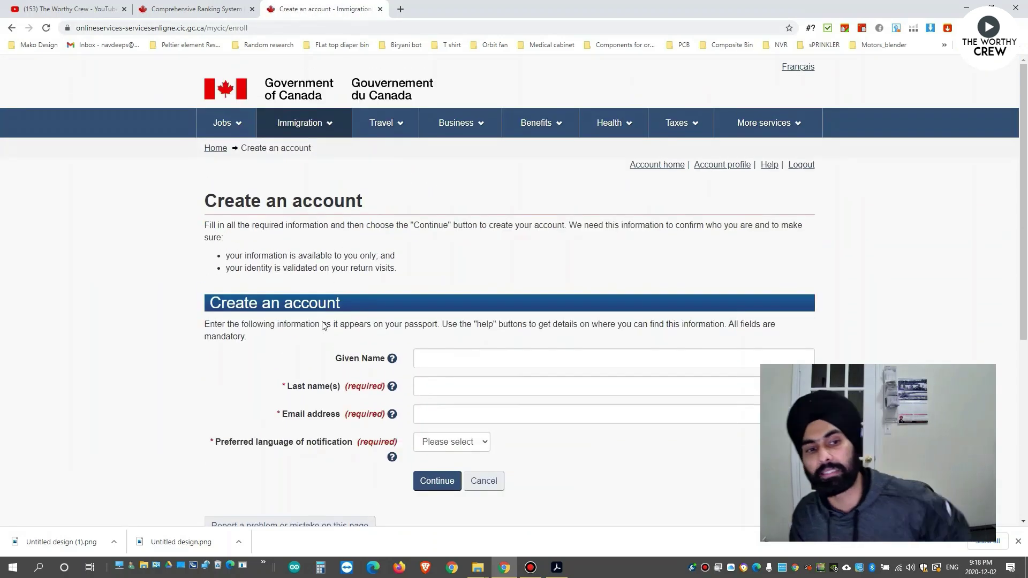
pyautogui.scroll(-2, 323, 325)
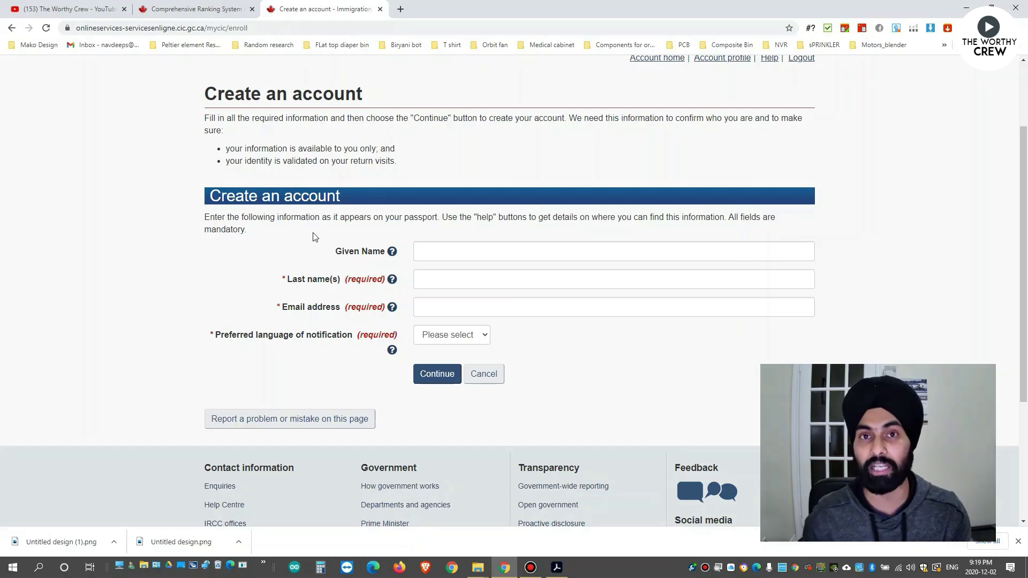
# Enter the applicant's given name and surname in the Create an account form.
pyautogui.click(430, 255)
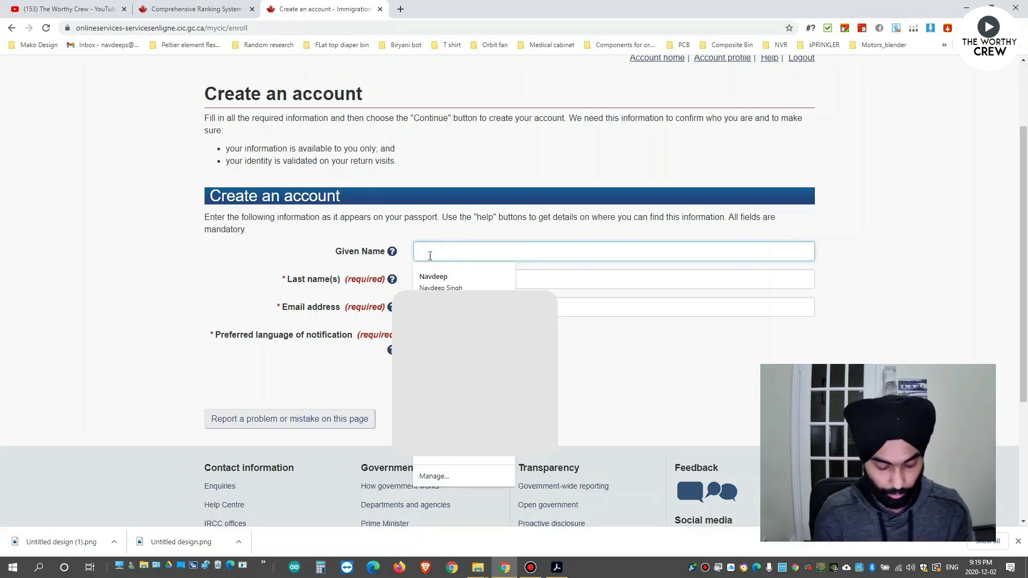
pyautogui.press('Tab')
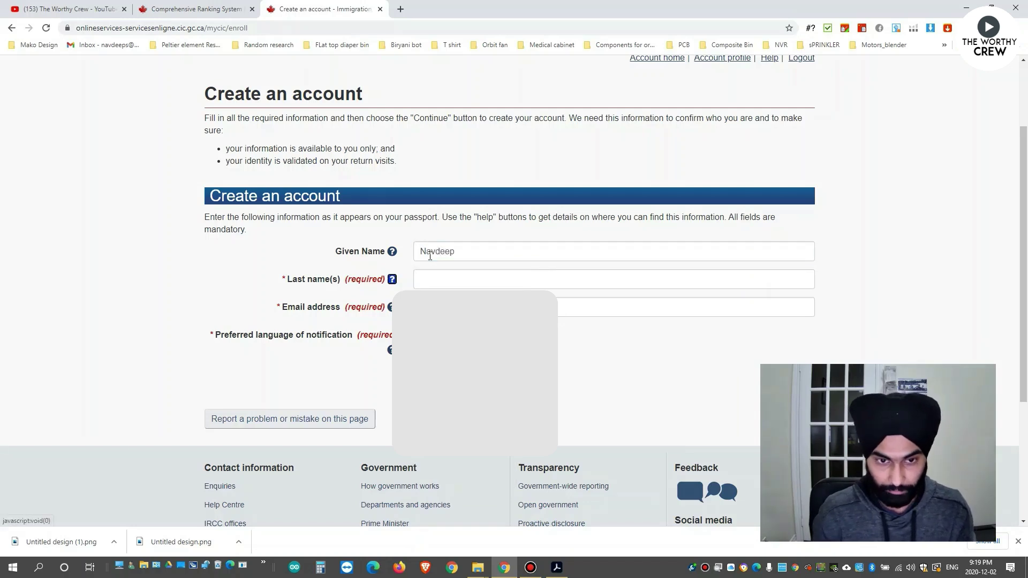
pyautogui.click(457, 283)
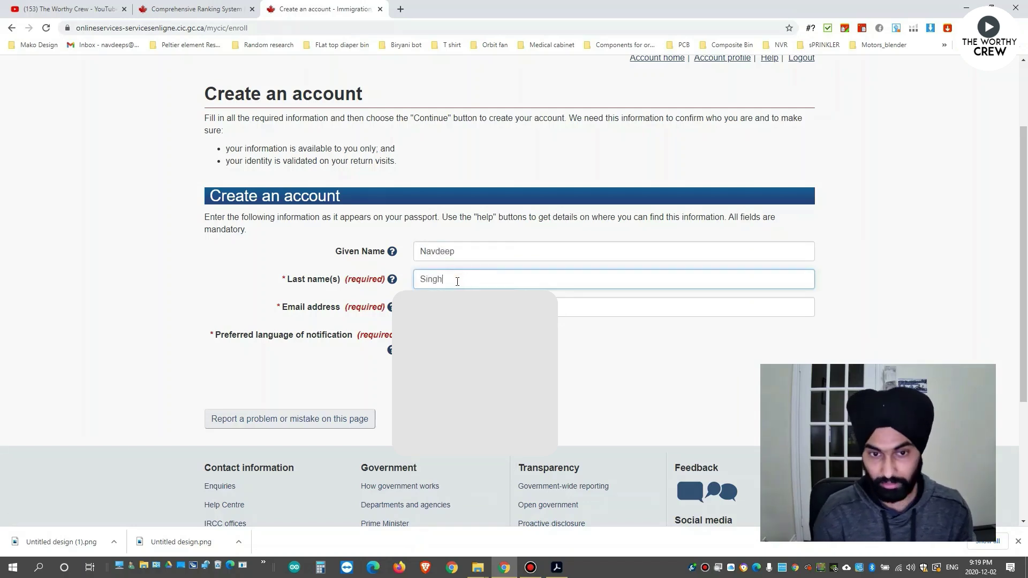
pyautogui.click(457, 256)
pyautogui.moveTo(450, 252); pyautogui.dragTo(421, 253)
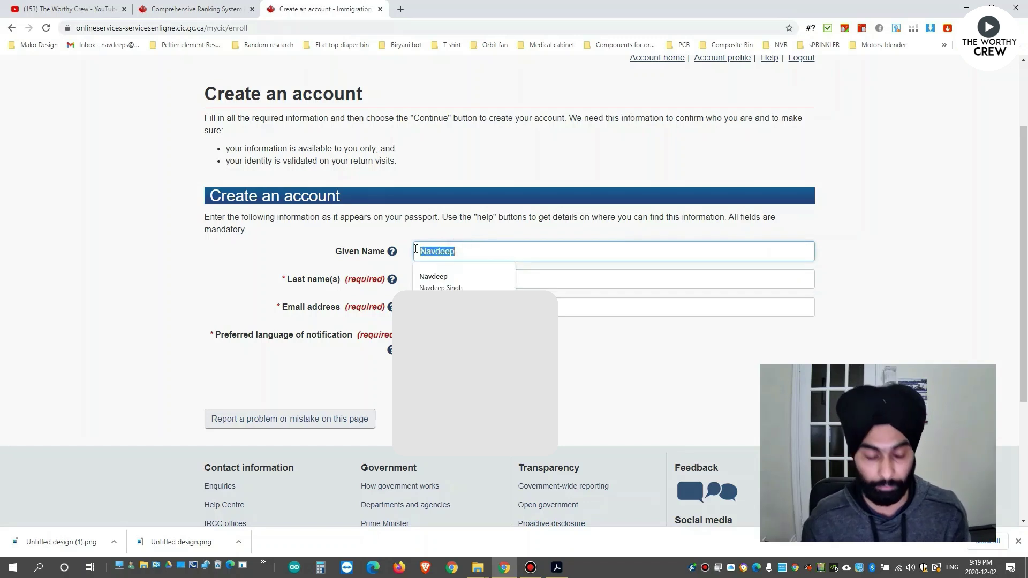
pyautogui.press('BackSpace')
pyautogui.click(419, 278)
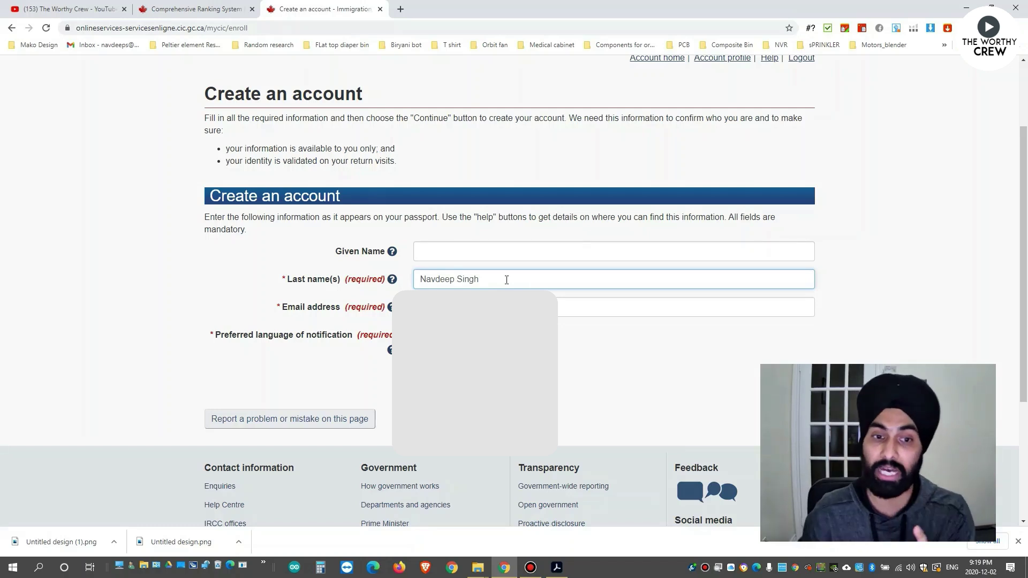
# Try 'N/A' in the given name field, clear it, and consult the name-field help.
pyautogui.click(464, 247)
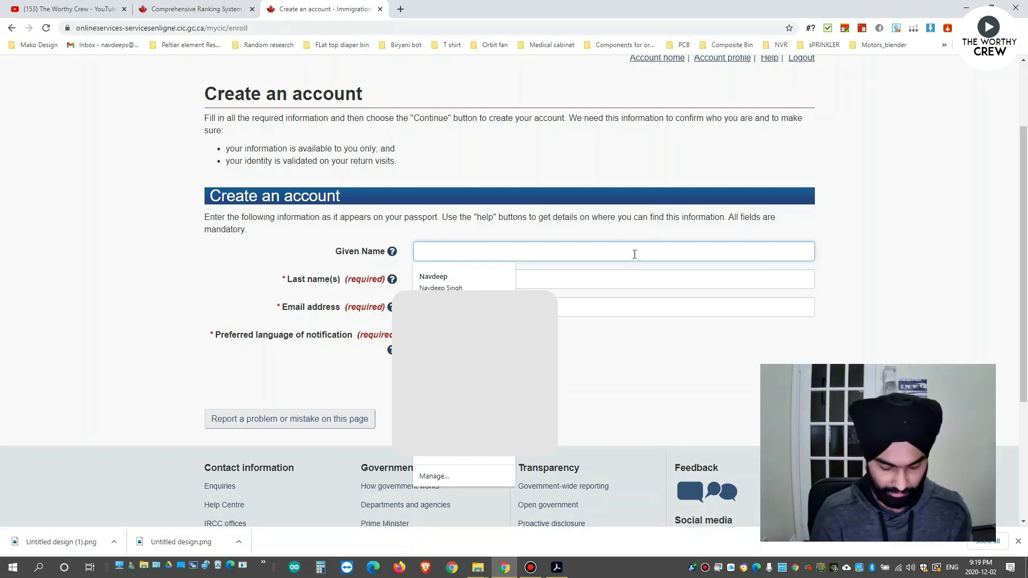
pyautogui.write('N/A')
pyautogui.press('BackSpace')
pyautogui.press('BackSpace')
pyautogui.write('a')
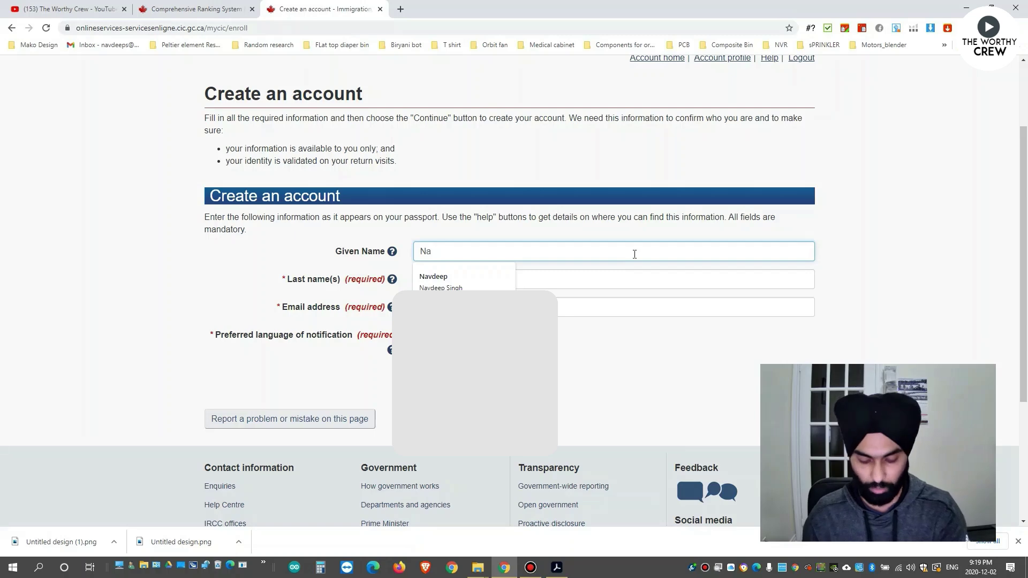
pyautogui.press('capslock')
pyautogui.write('A')
pyautogui.press('BackSpace')
pyautogui.press('BackSpace')
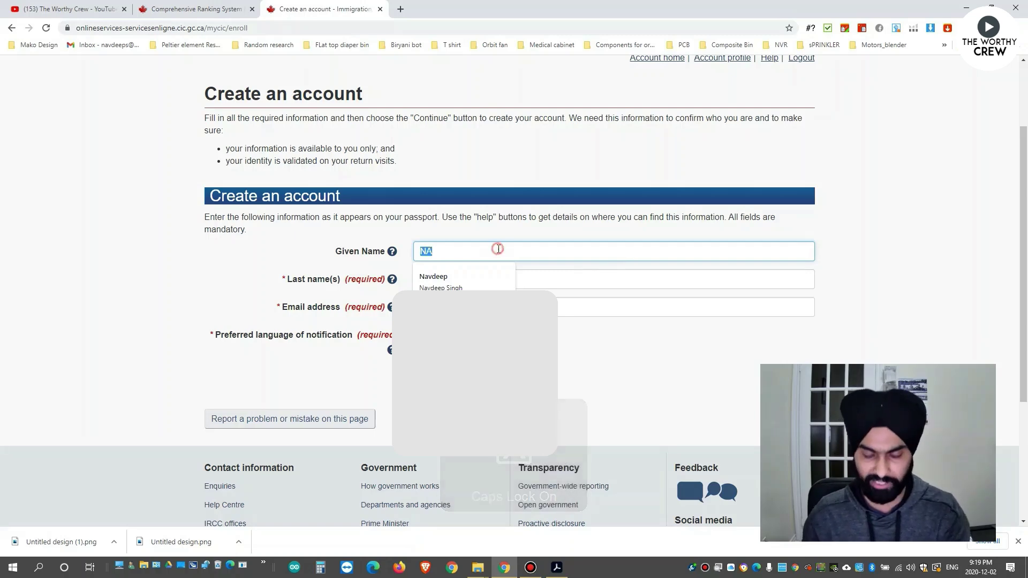
pyautogui.click(393, 251)
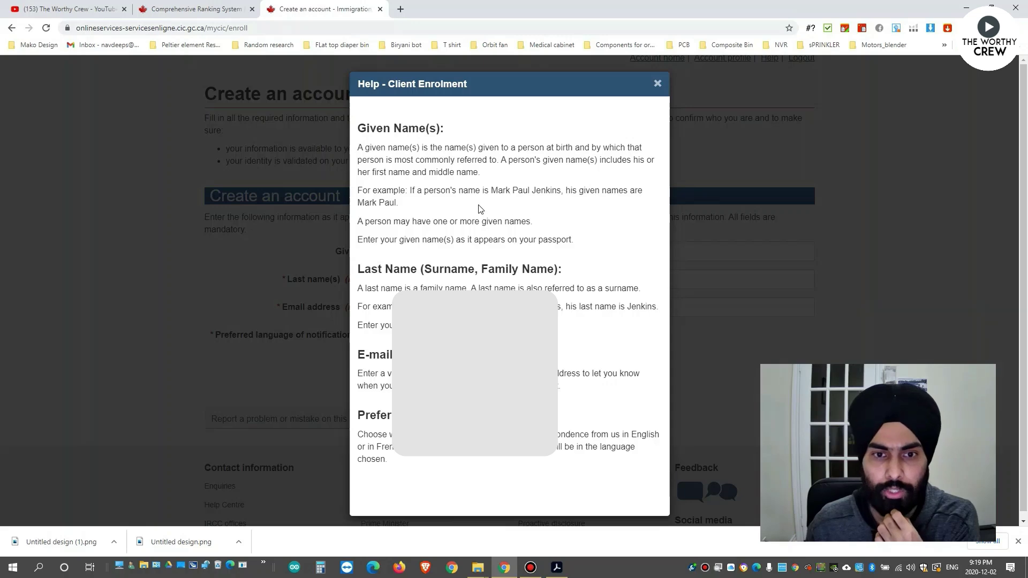
pyautogui.click(657, 85)
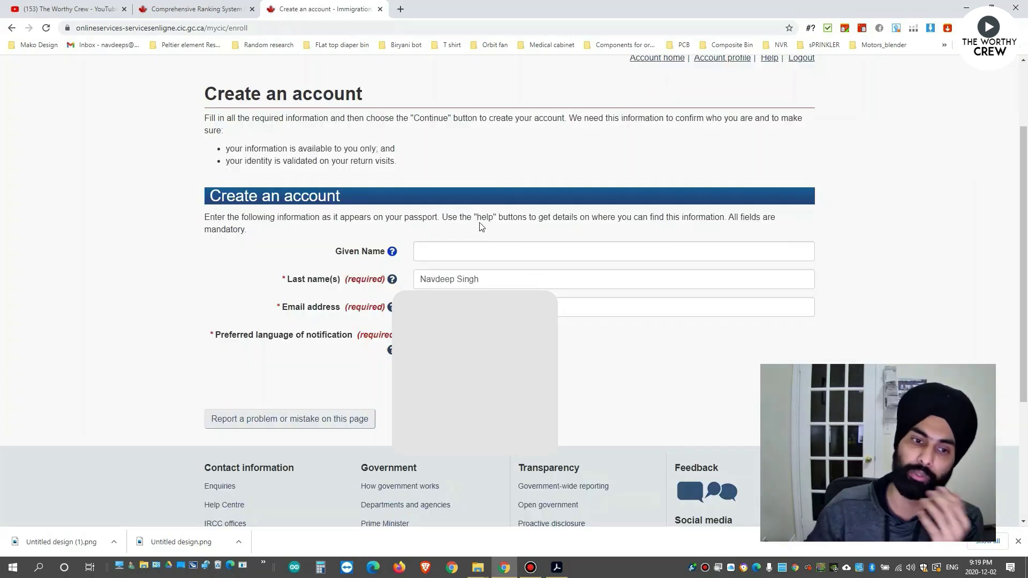
pyautogui.click(404, 216)
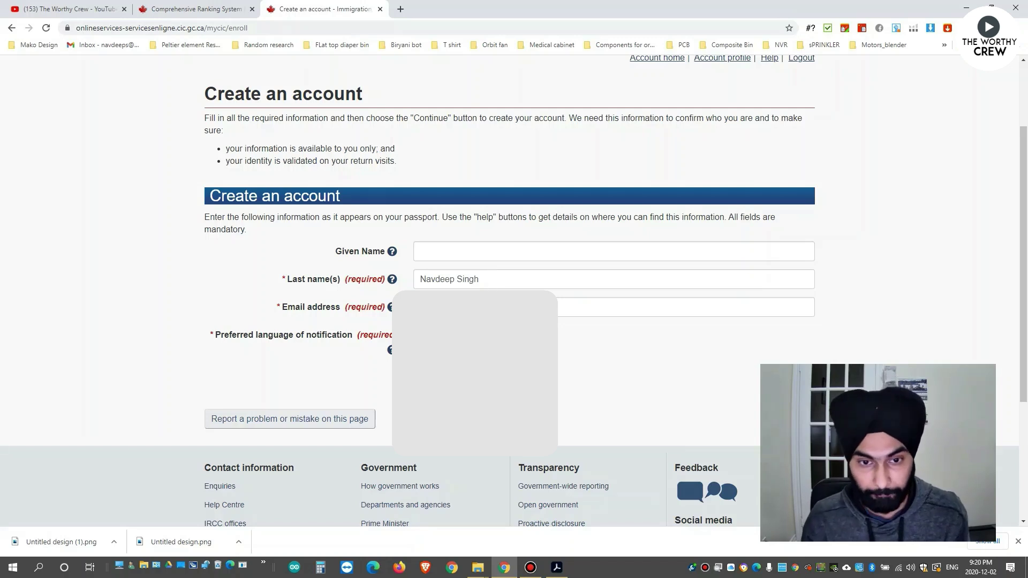
# Fill in the e-mail address and submit the account details.
pyautogui.click(642, 307)
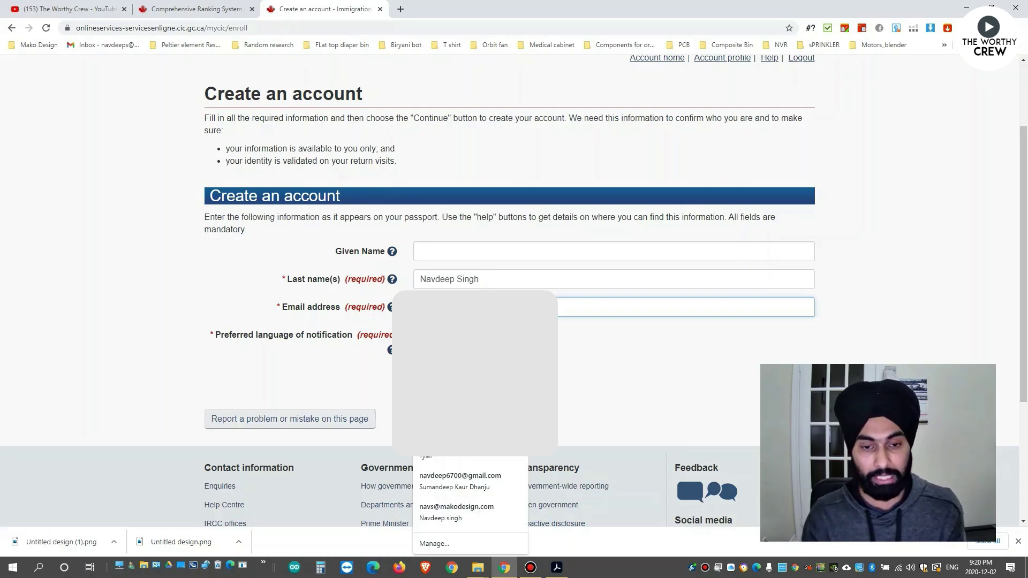
pyautogui.press('capslock')
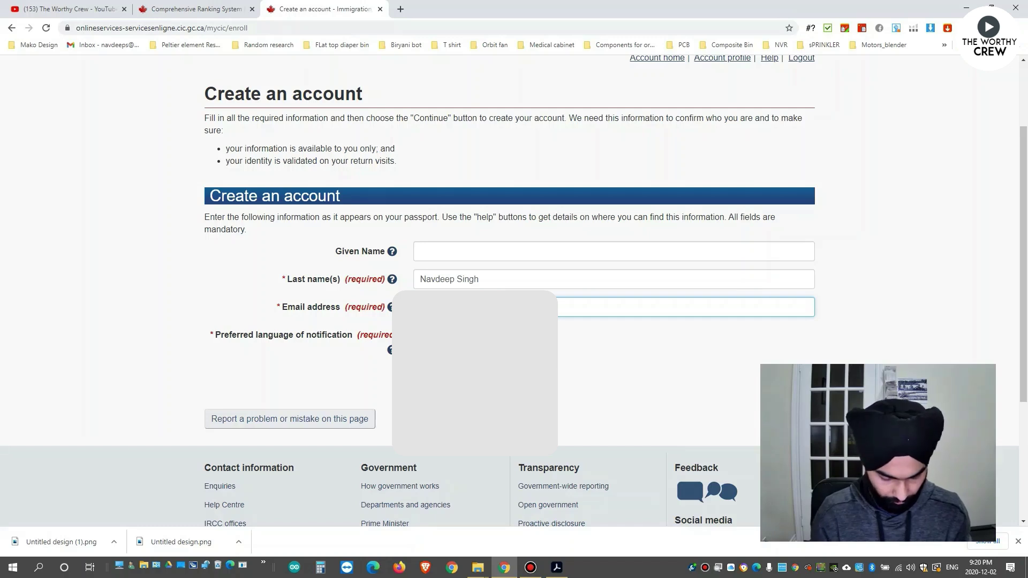
pyautogui.click(613, 328)
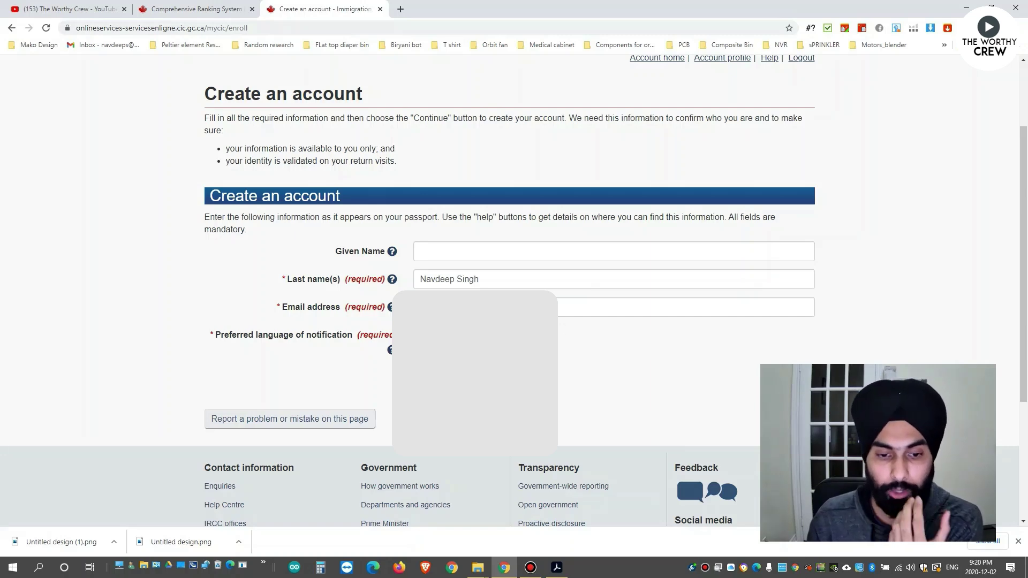
pyautogui.press('Return')
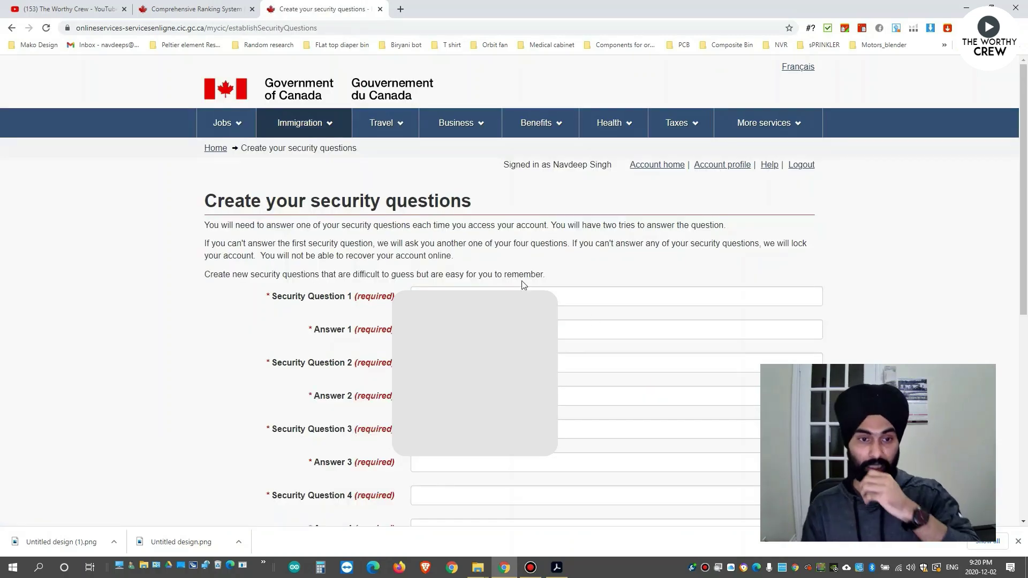
# Scroll through the four security questions and answers to review them.
pyautogui.scroll(-3, 523, 284)
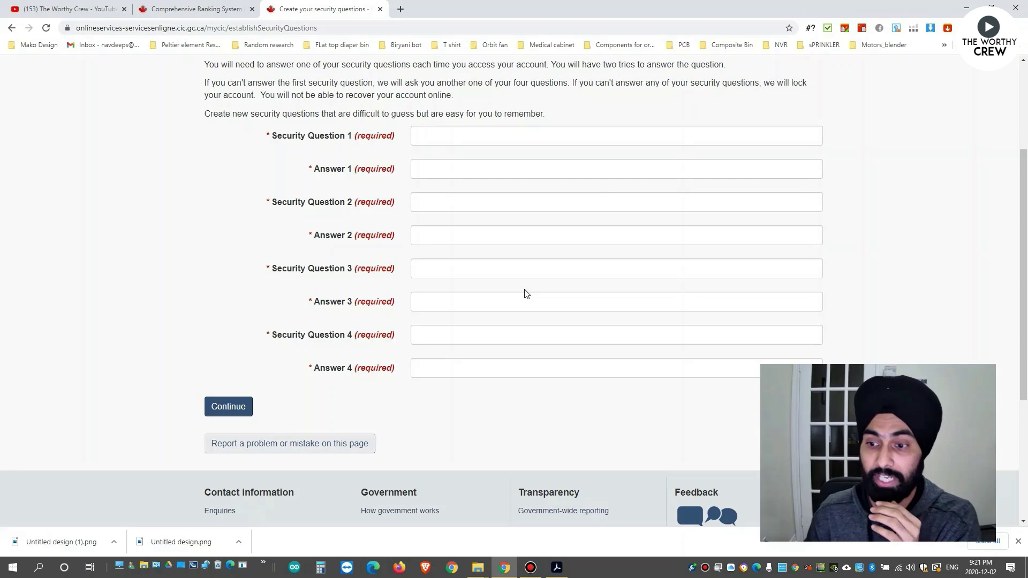
pyautogui.scroll(-2, 524, 292)
pyautogui.scroll(1, 522, 287)
pyautogui.scroll(1, 520, 284)
pyautogui.scroll(-1, 521, 285)
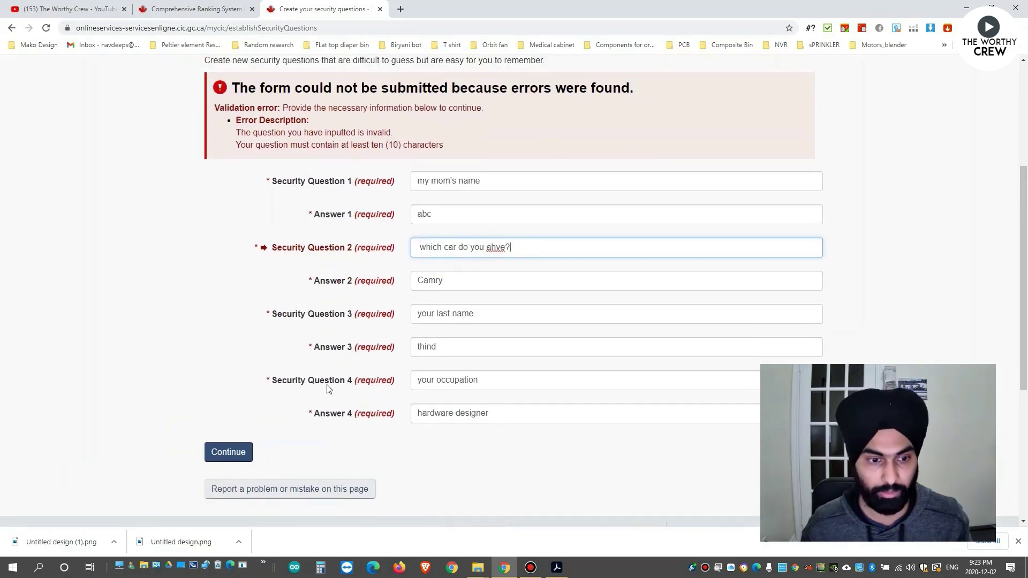
# Save the security questions and continue to the account home page.
pyautogui.click(228, 453)
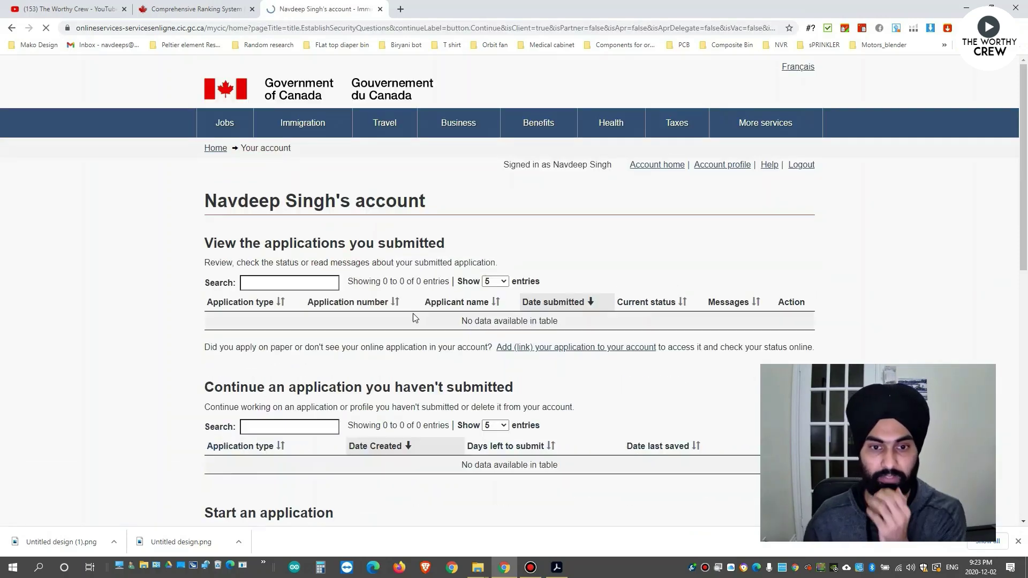
pyautogui.scroll(-5, 527, 289)
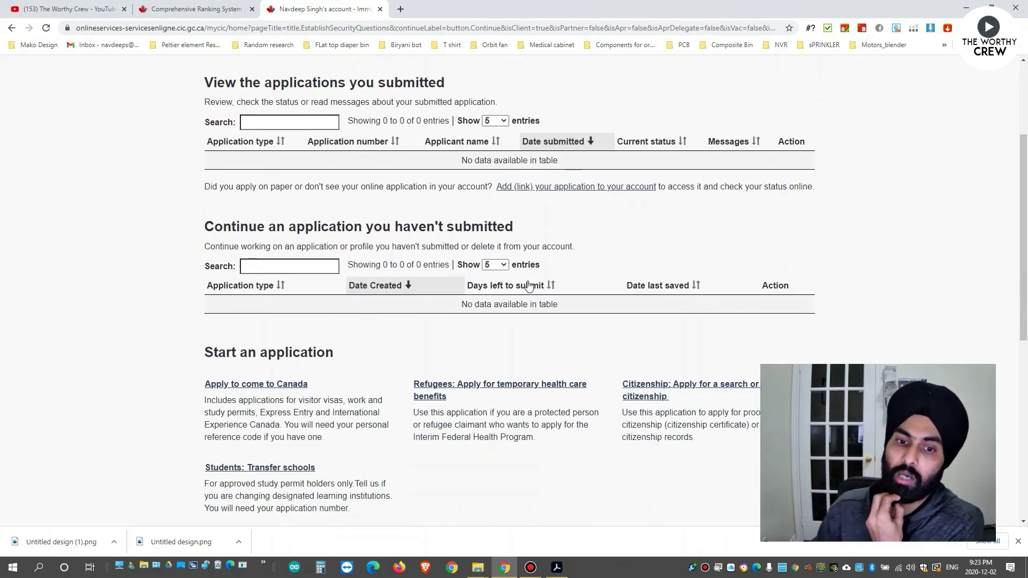
pyautogui.scroll(5, 532, 294)
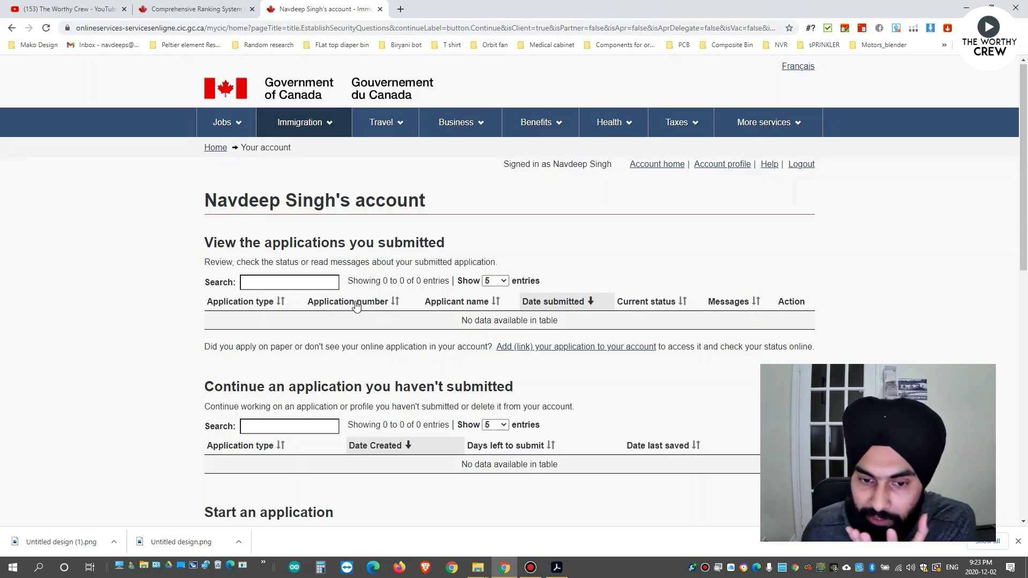
pyautogui.scroll(-3, 350, 304)
pyautogui.scroll(1, 368, 341)
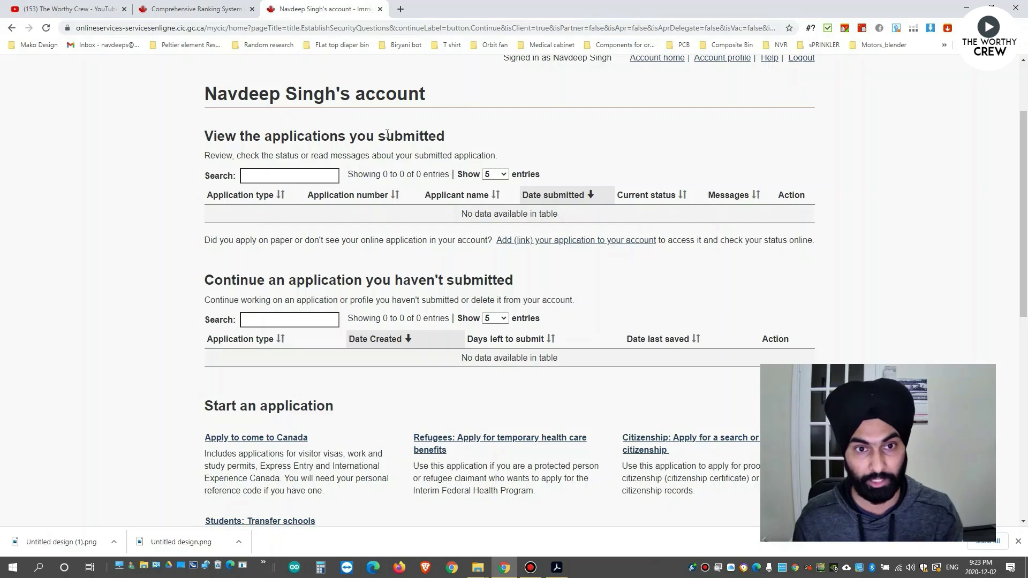
# Review the empty application tables, highlighting 'submitted' and 'Express Entry' in the page text.
pyautogui.moveTo(379, 136); pyautogui.dragTo(446, 139)
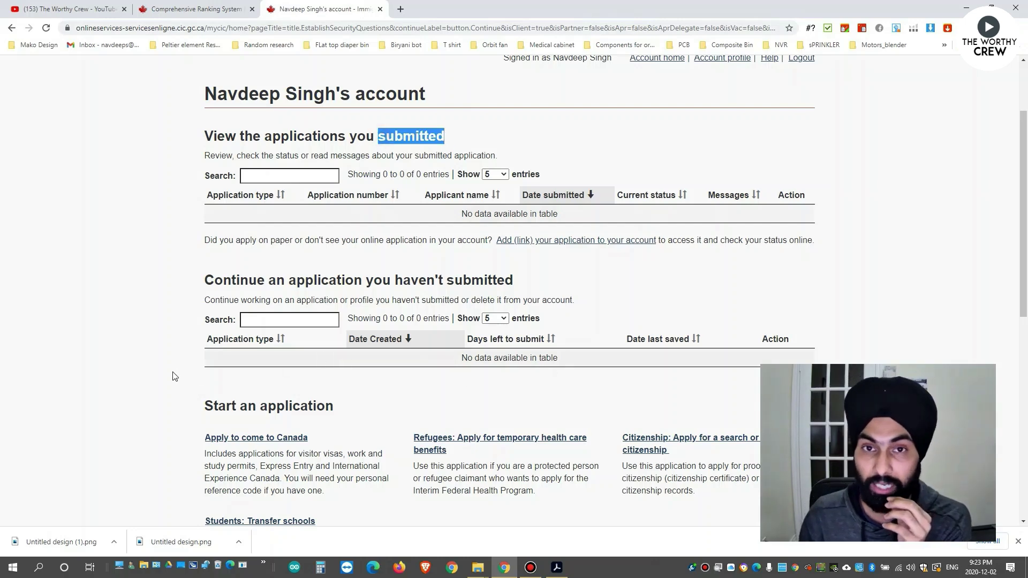
pyautogui.click(780, 282)
pyautogui.scroll(-3, 818, 275)
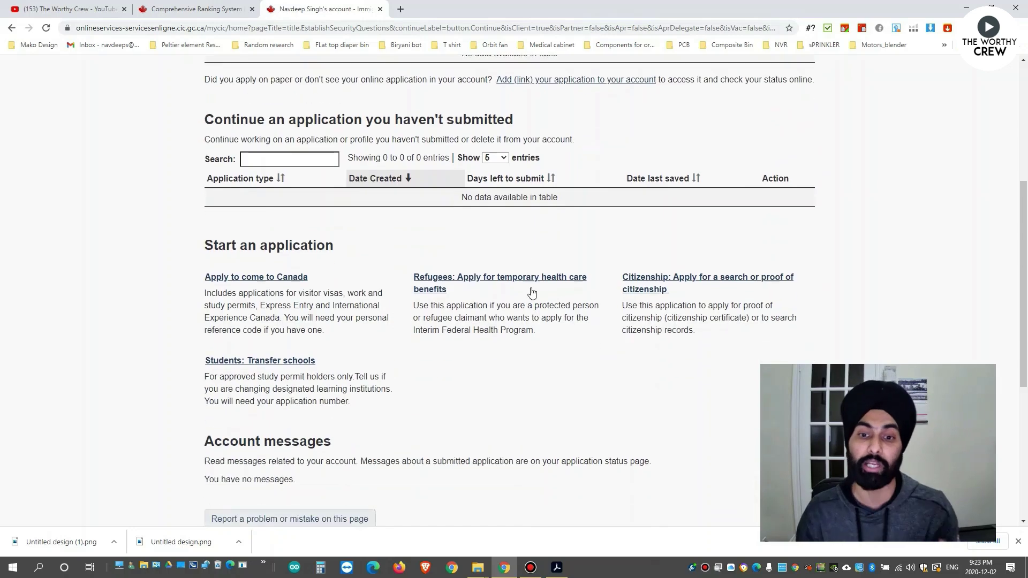
pyautogui.scroll(3, 566, 239)
pyautogui.scroll(2, 595, 182)
pyautogui.scroll(-4, 602, 203)
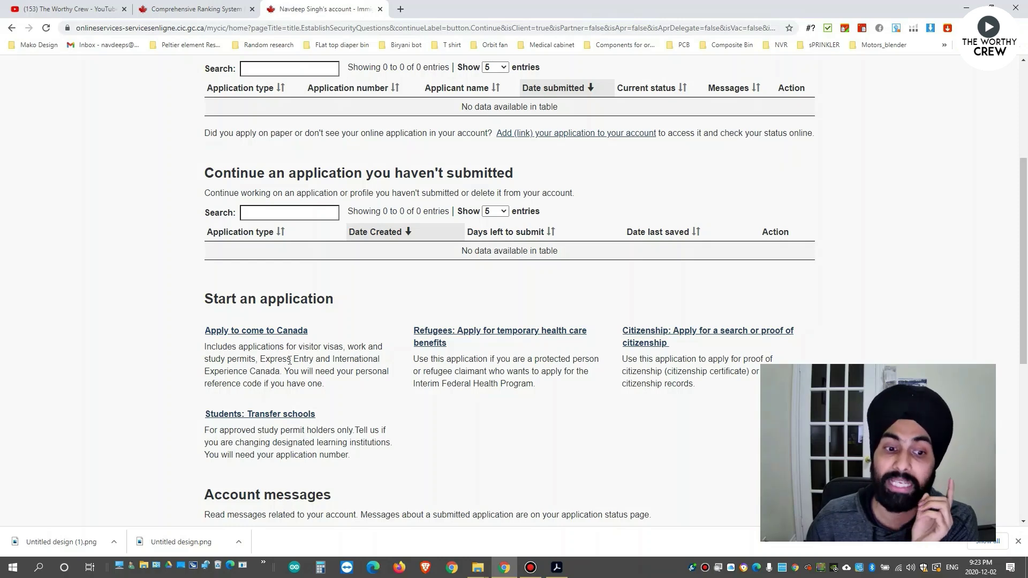
pyautogui.moveTo(315, 360); pyautogui.dragTo(261, 359)
pyautogui.click(312, 357)
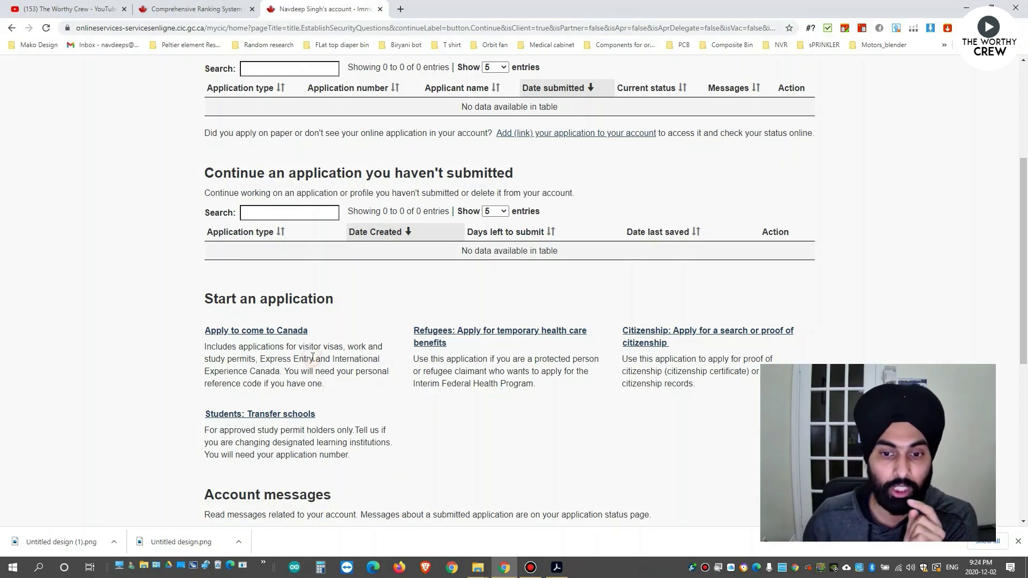
# Choose Apply to come to Canada without a reference code and start the Express Entry questionnaire.
pyautogui.click(273, 332)
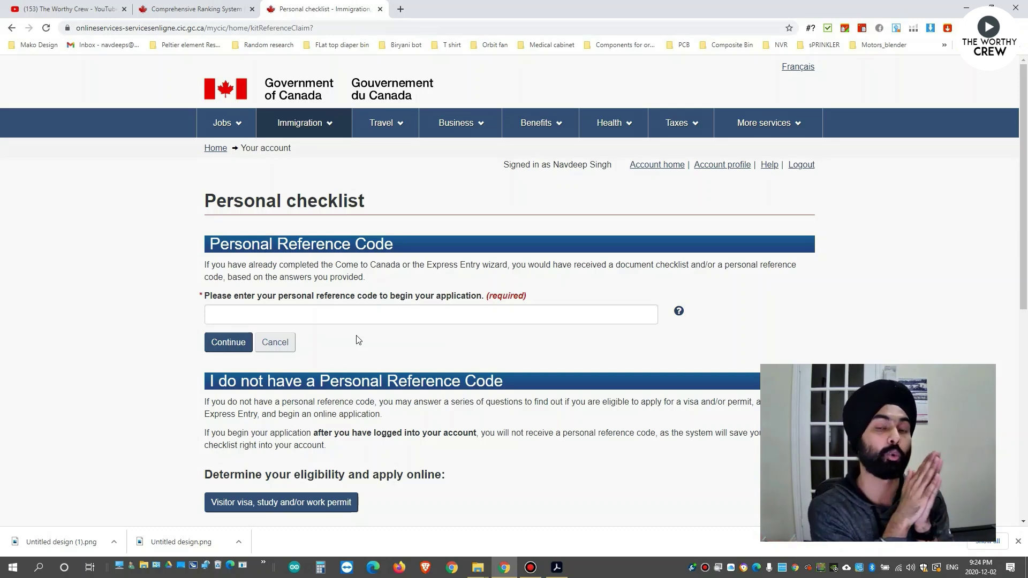
pyautogui.click(352, 314)
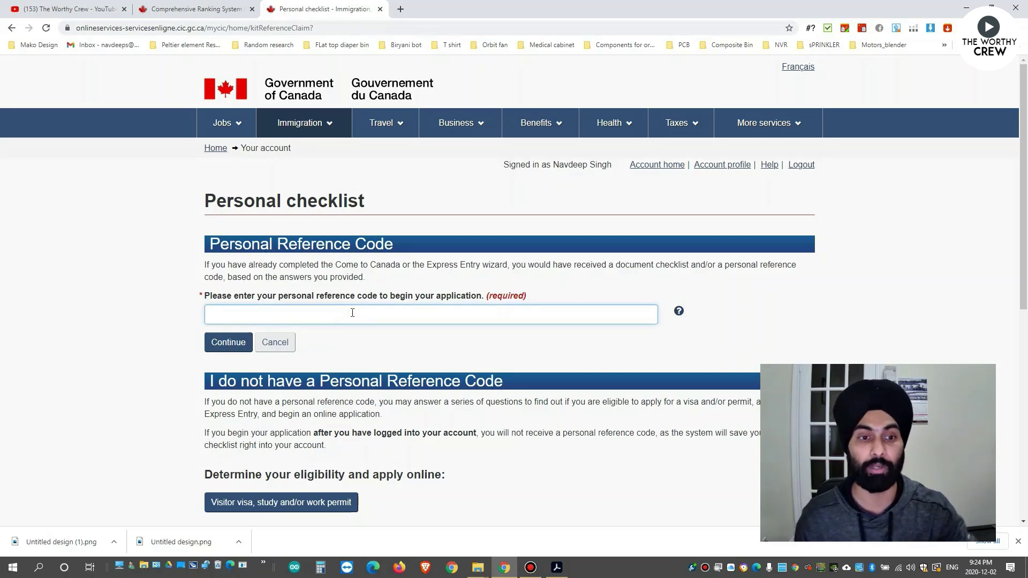
pyautogui.scroll(-1, 374, 360)
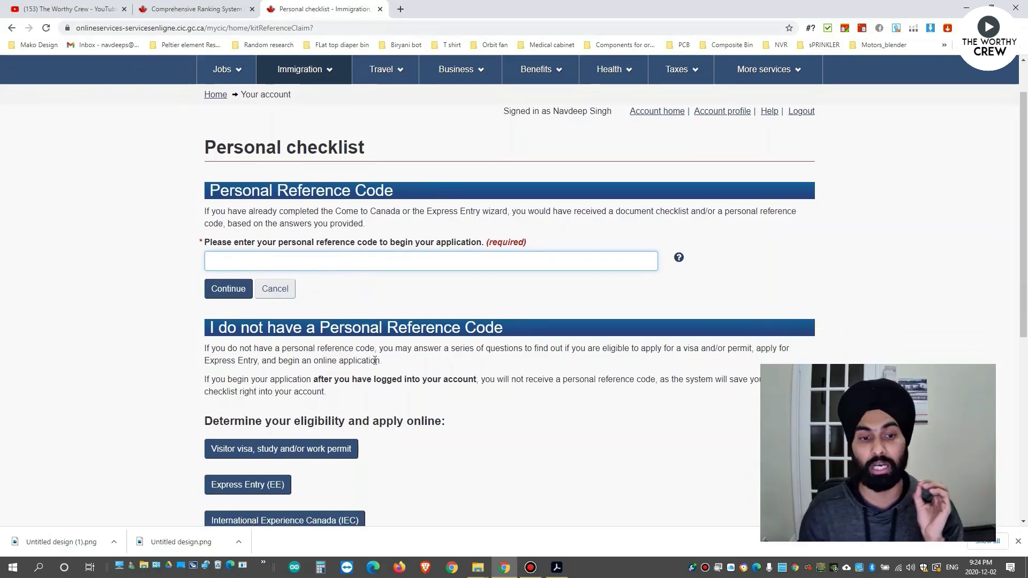
pyautogui.scroll(1, 369, 343)
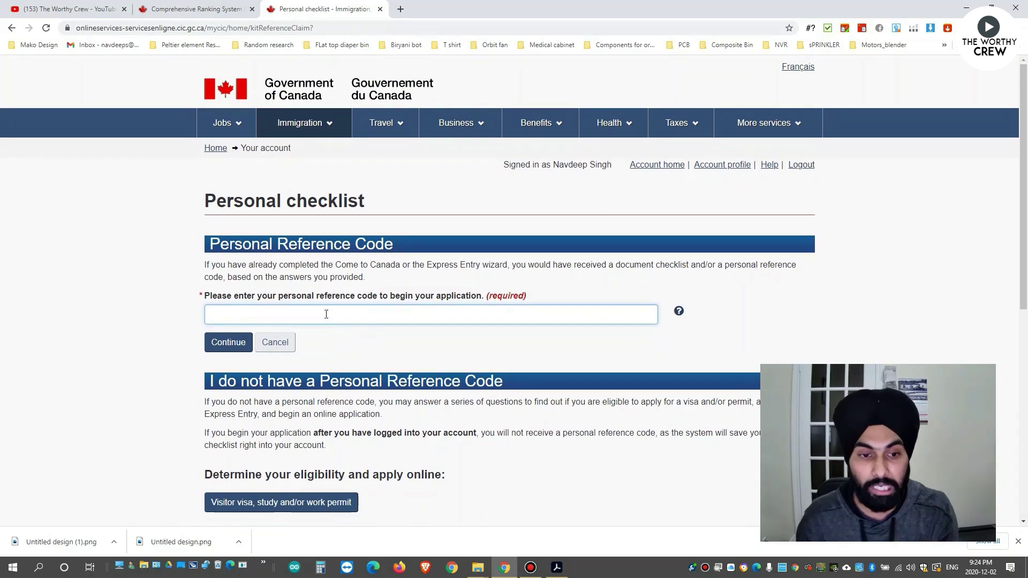
pyautogui.scroll(-2, 450, 369)
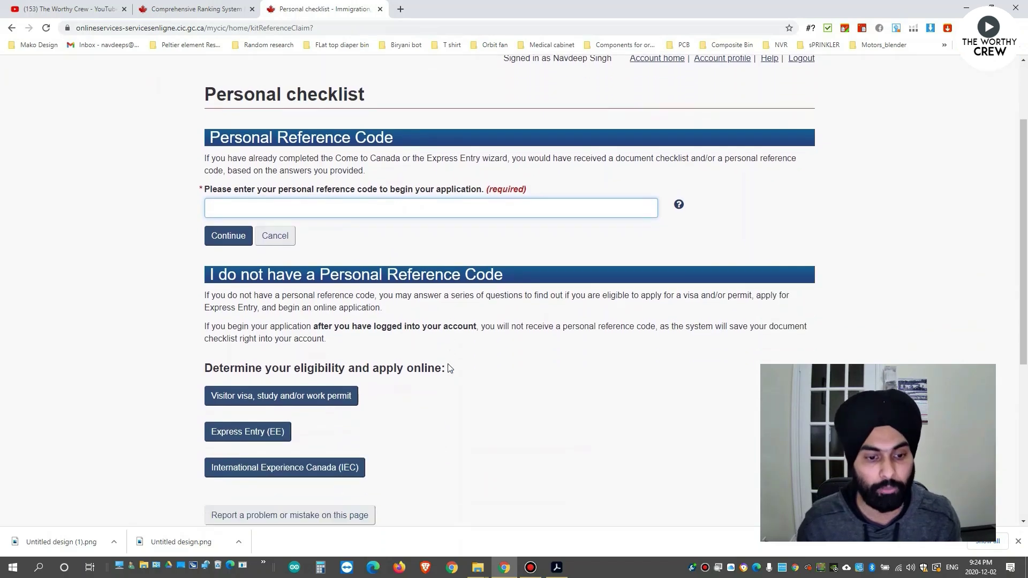
pyautogui.scroll(-1, 450, 369)
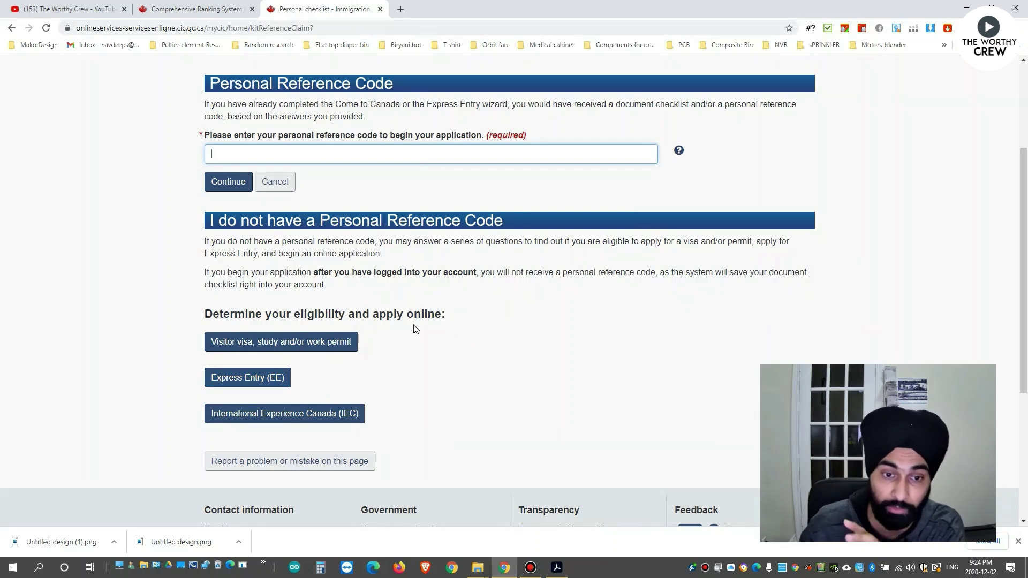
pyautogui.click(247, 383)
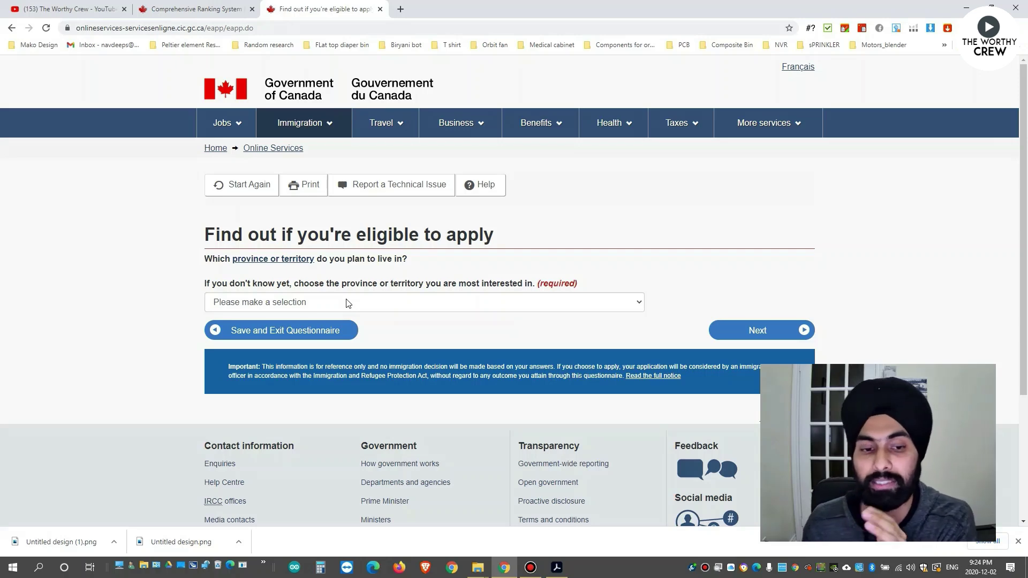
# Select Ontario as the planned province and go to the next question.
pyautogui.click(382, 303)
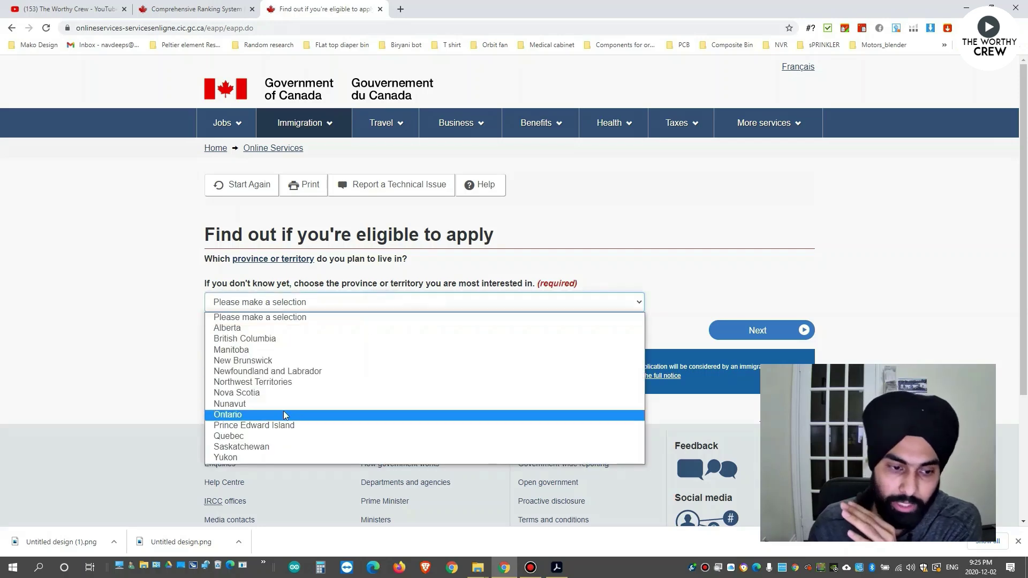
pyautogui.click(282, 414)
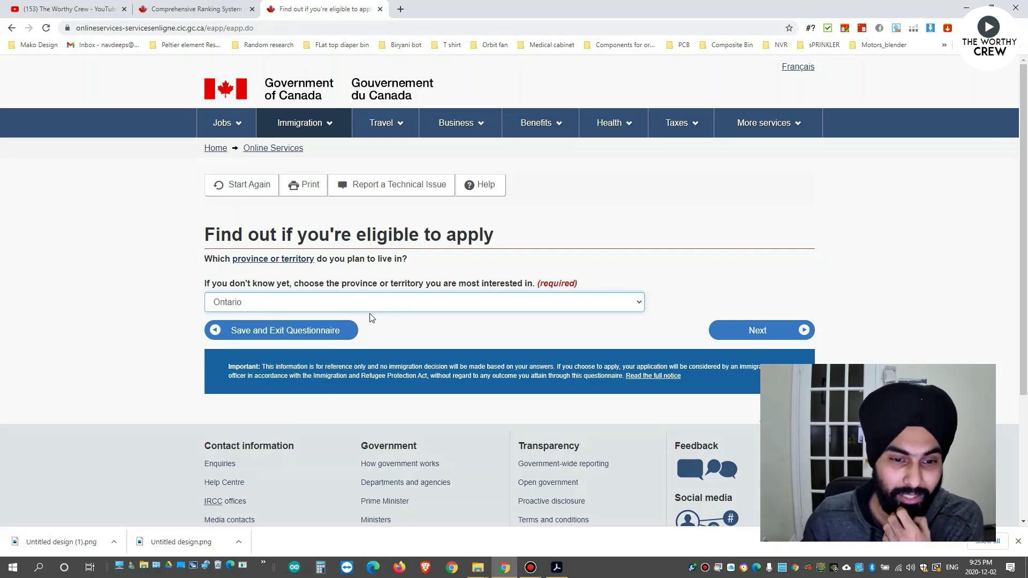
pyautogui.click(766, 337)
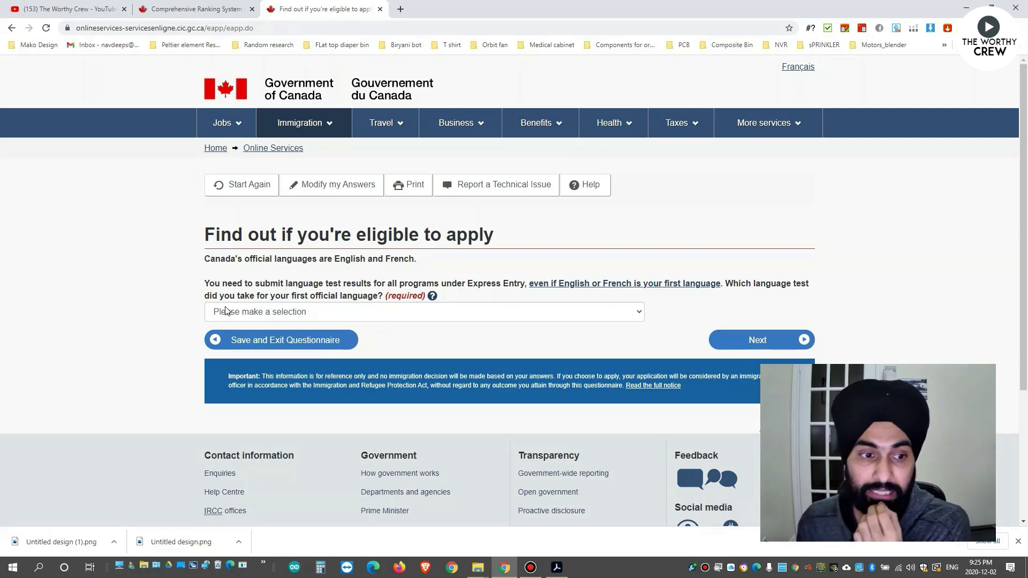
# Answer IELTS as the language test taken and go to the test date question.
pyautogui.click(318, 312)
pyautogui.click(355, 344)
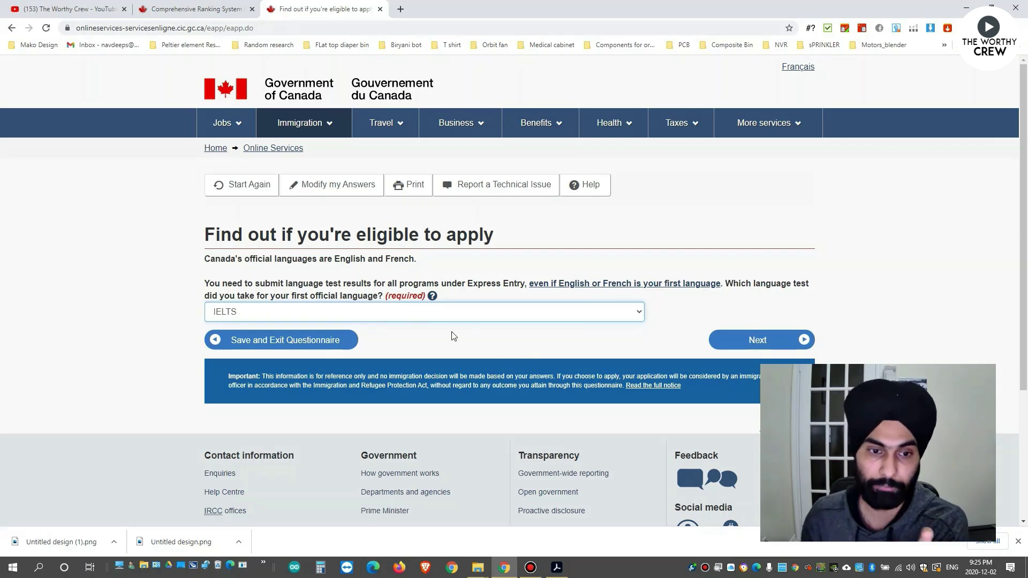
pyautogui.click(752, 345)
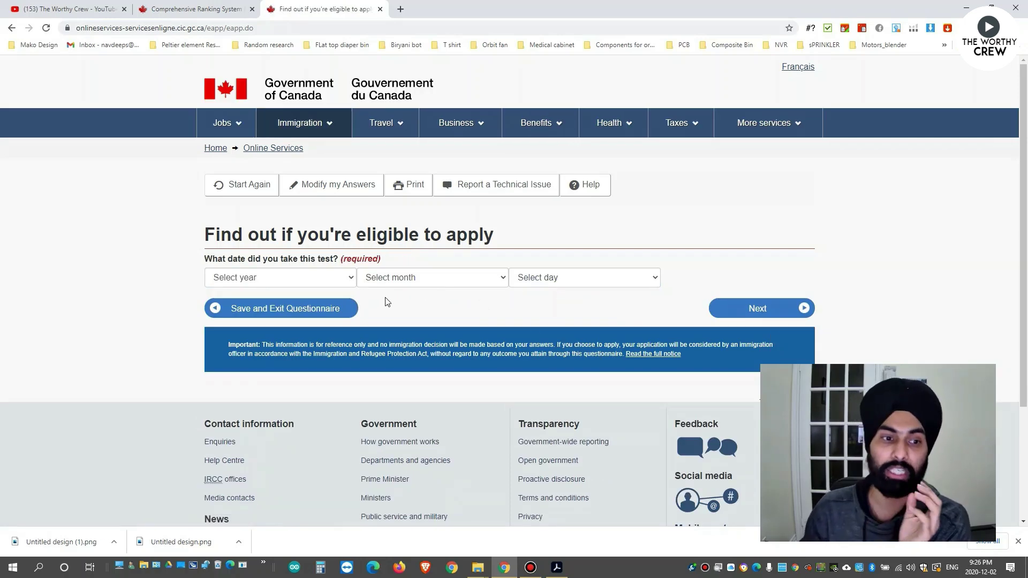
# Set the IELTS test date to 2020, January, 01.
pyautogui.click(344, 279)
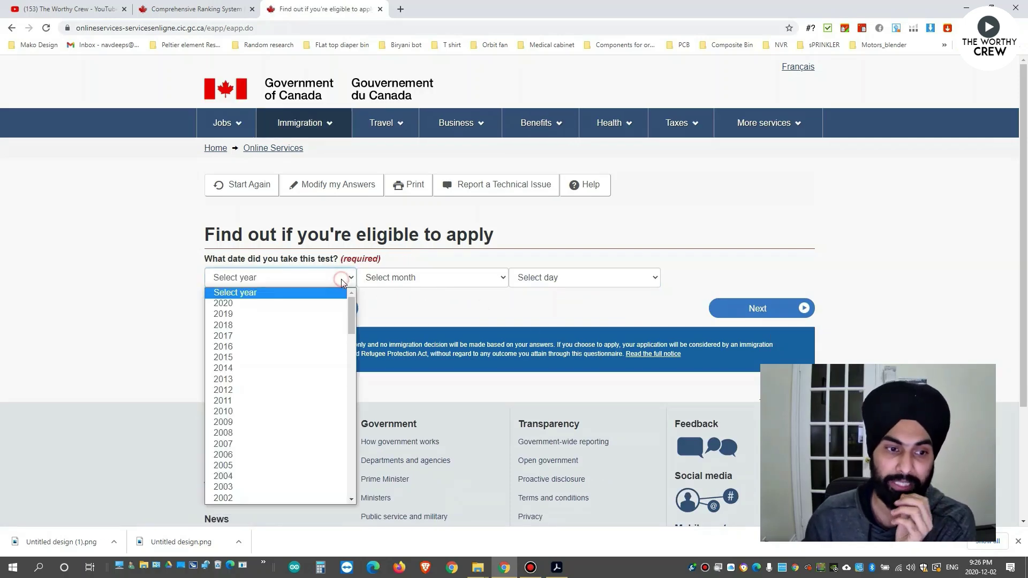
pyautogui.click(257, 304)
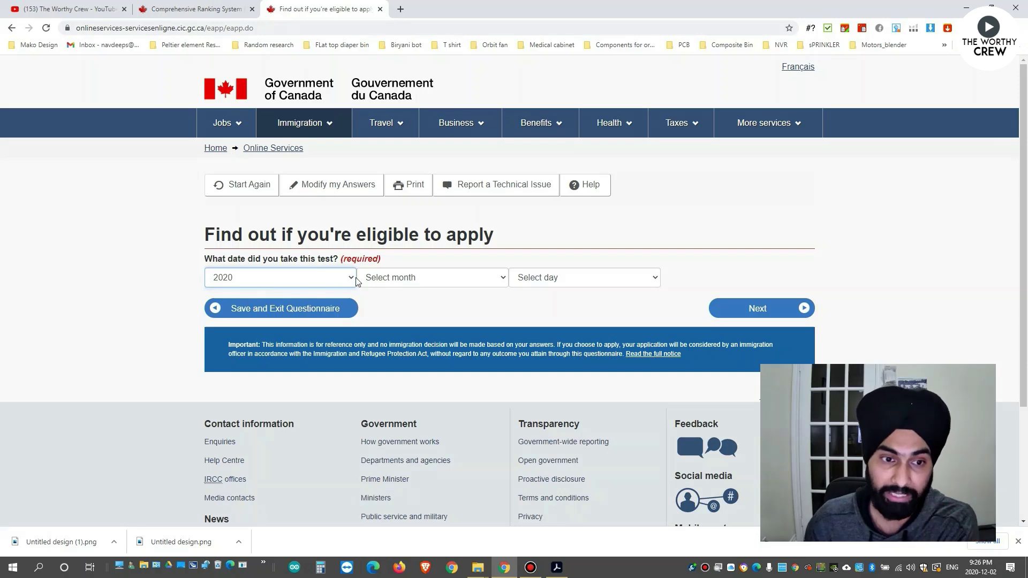
pyautogui.click(388, 280)
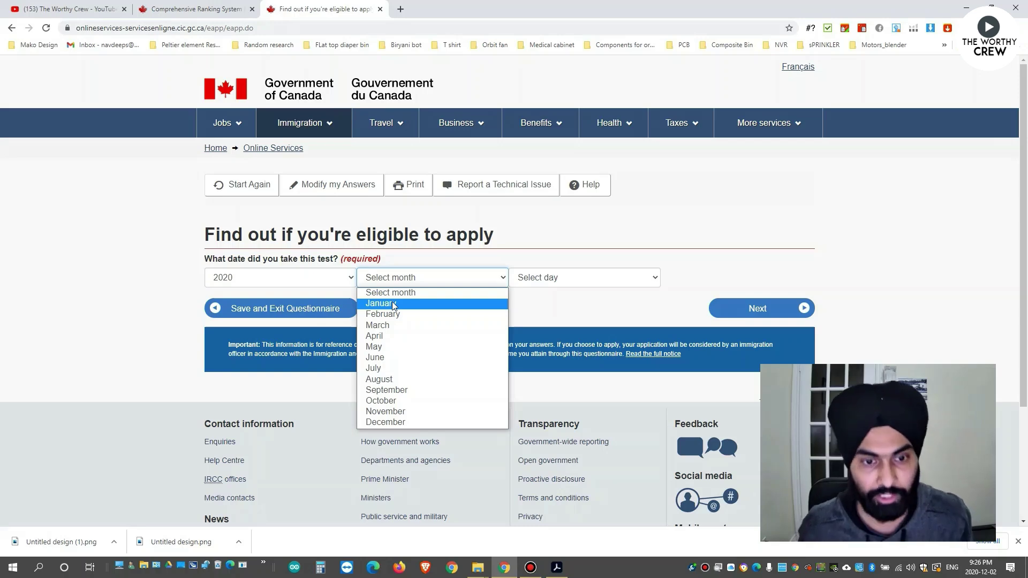
pyautogui.click(392, 303)
pyautogui.click(616, 276)
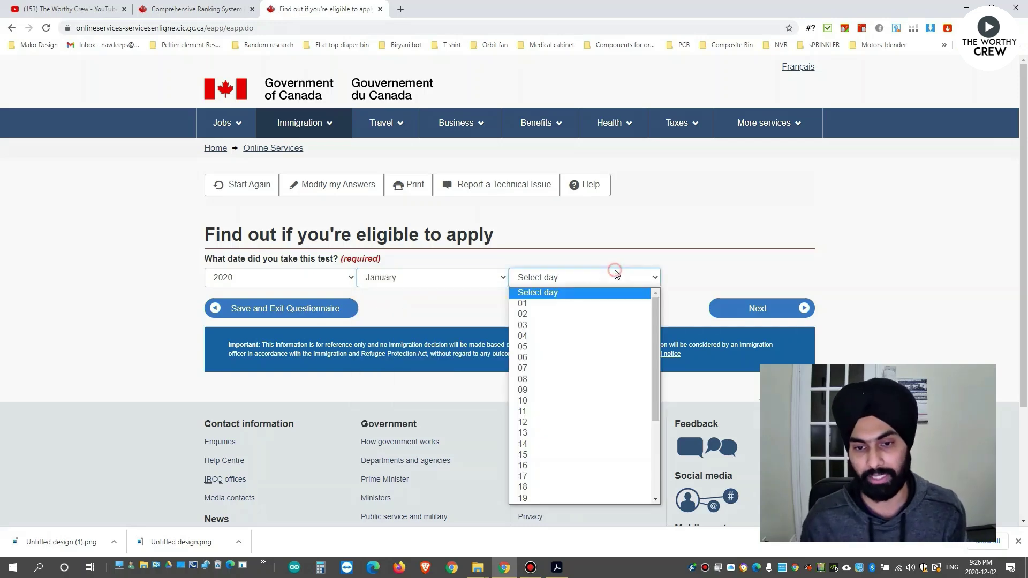
pyautogui.click(549, 304)
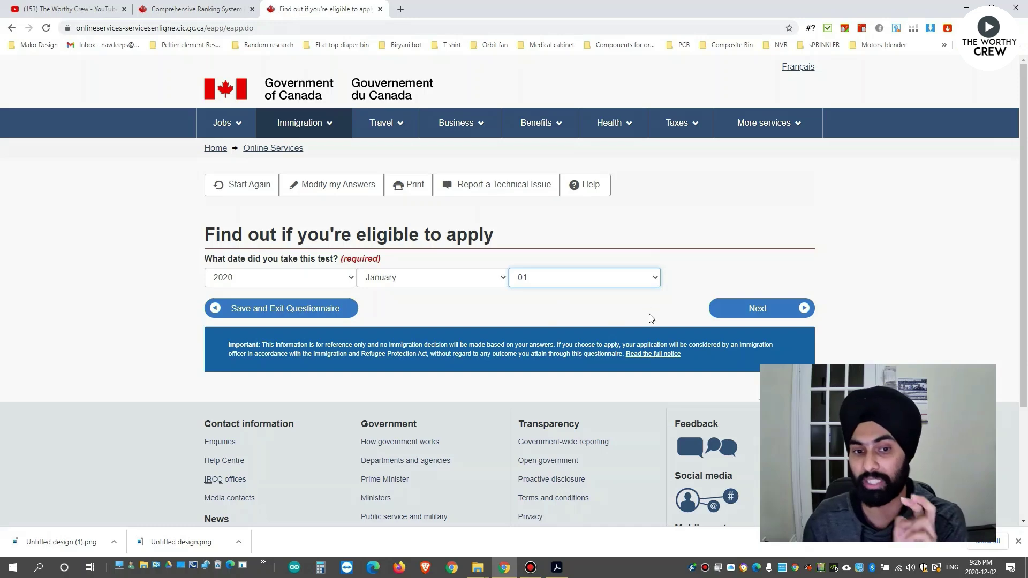
pyautogui.click(751, 315)
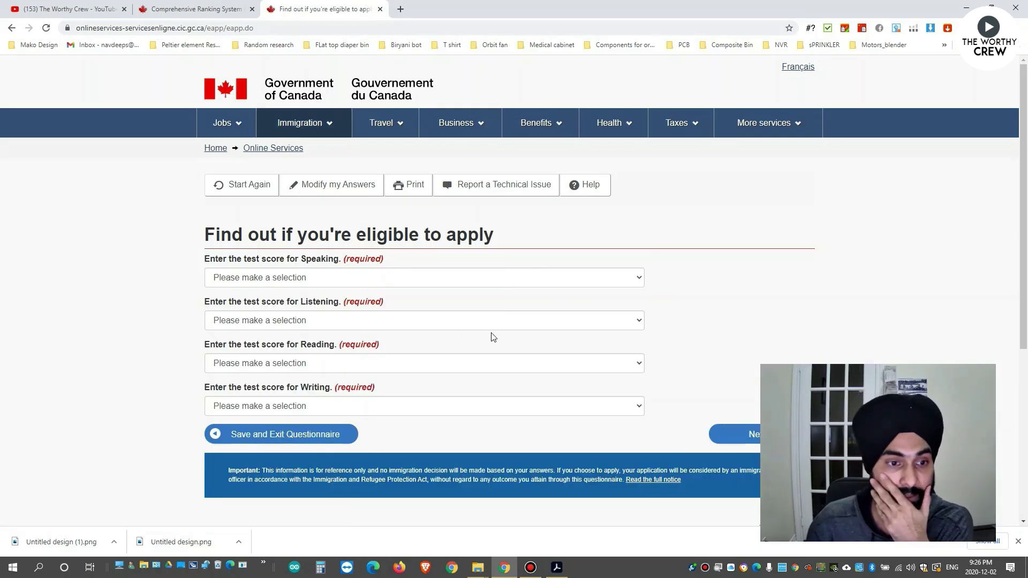
pyautogui.click(280, 278)
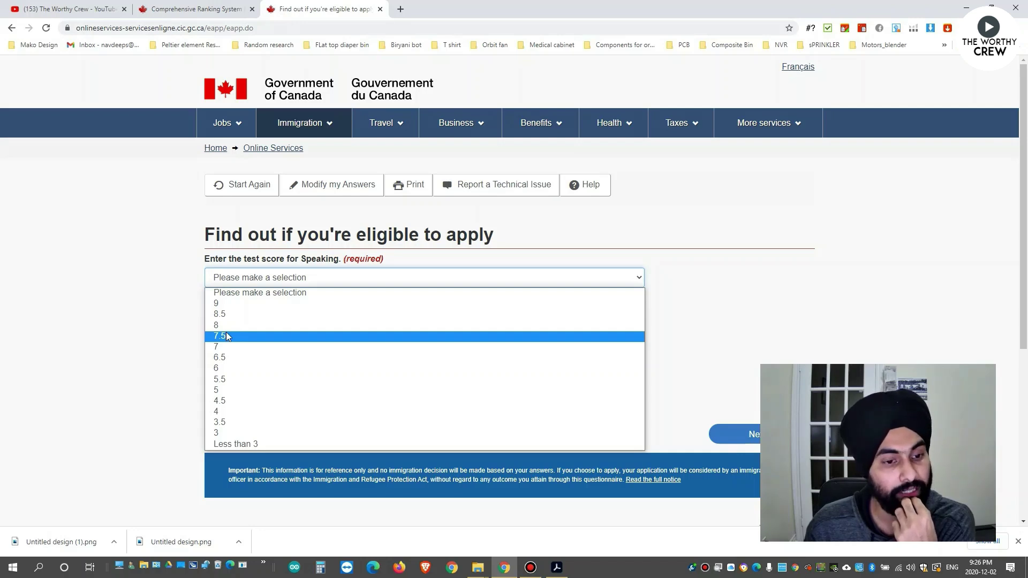
pyautogui.click(177, 323)
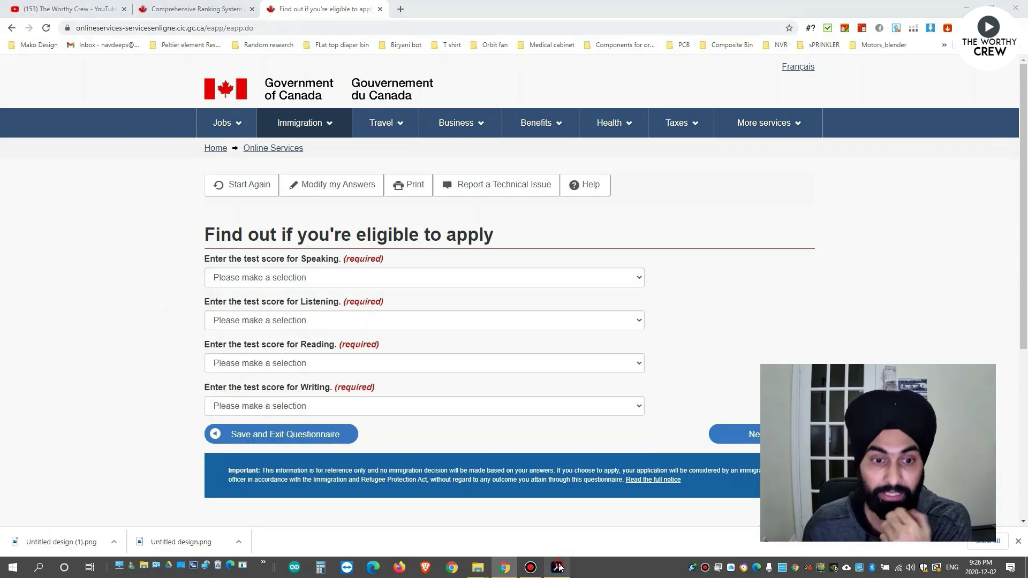
# Check the IELTS scores in the CRS tool PDF and set Speaking to 7.
pyautogui.click(558, 567)
pyautogui.scroll(-4, 475, 335)
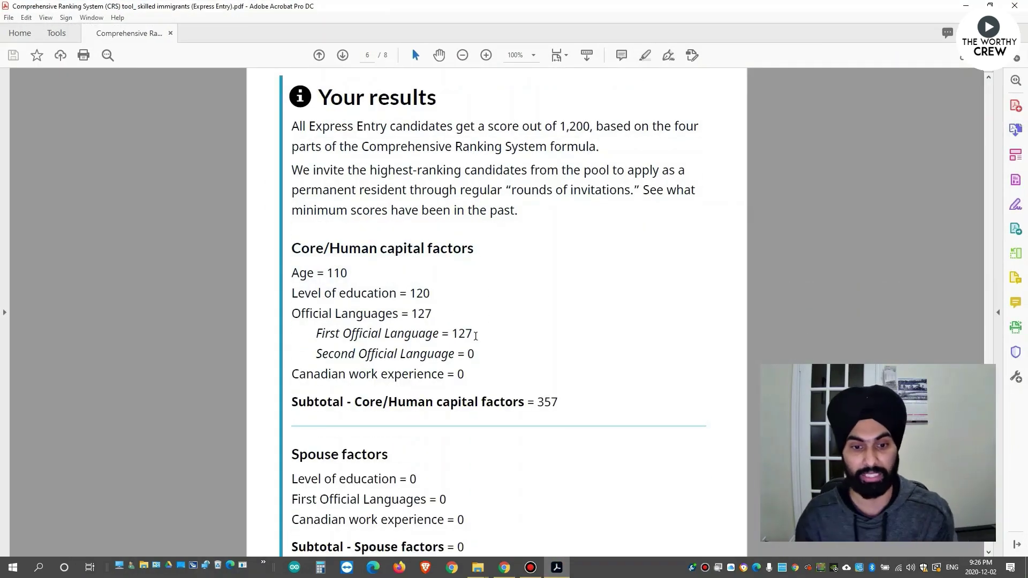
pyautogui.scroll(-2, 475, 336)
pyautogui.scroll(15, 480, 340)
pyautogui.scroll(4, 485, 349)
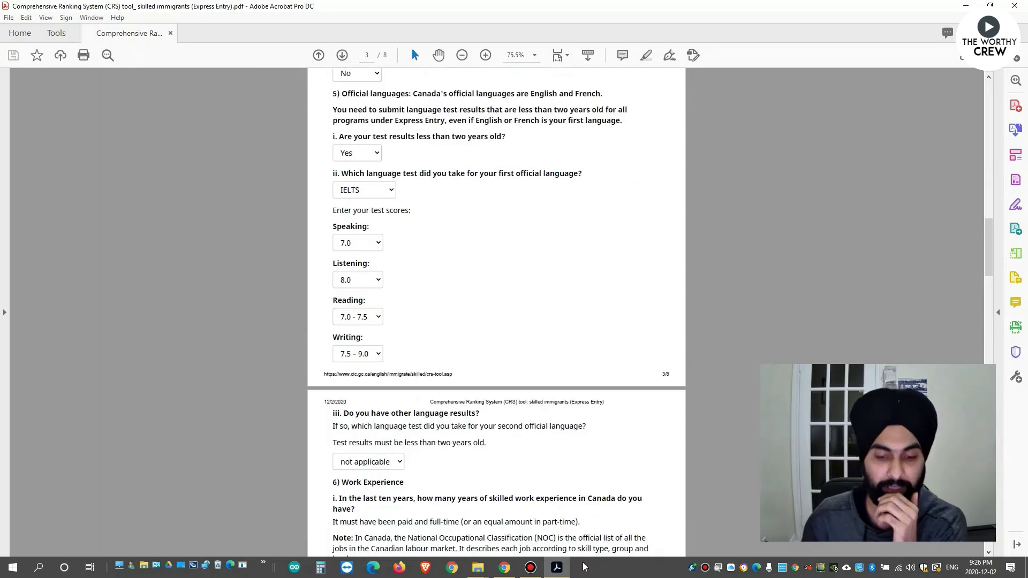
pyautogui.click(504, 567)
pyautogui.click(289, 279)
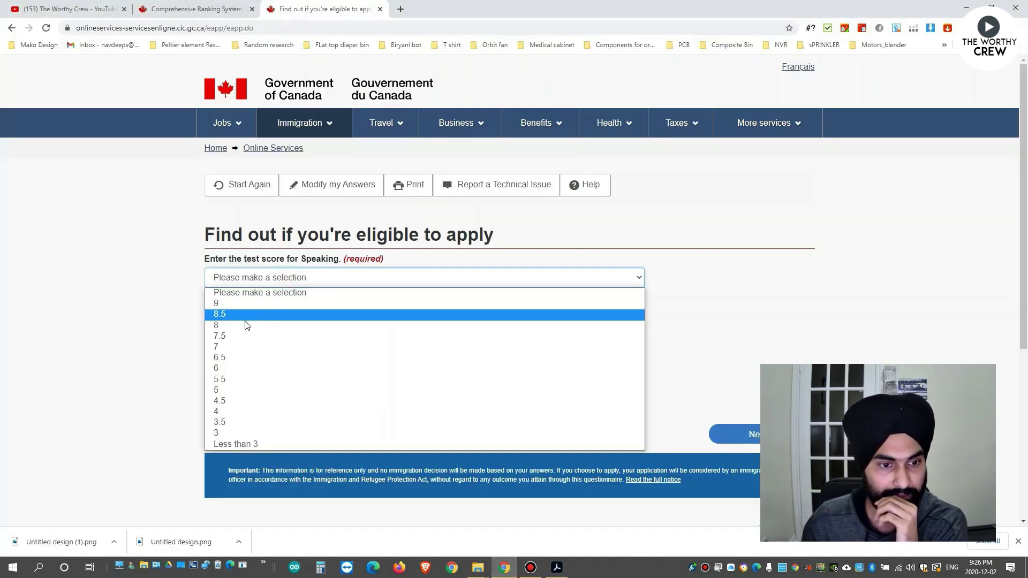
pyautogui.click(230, 346)
# Recheck the CRS PDF and set the Listening score to 8.
pyautogui.click(560, 569)
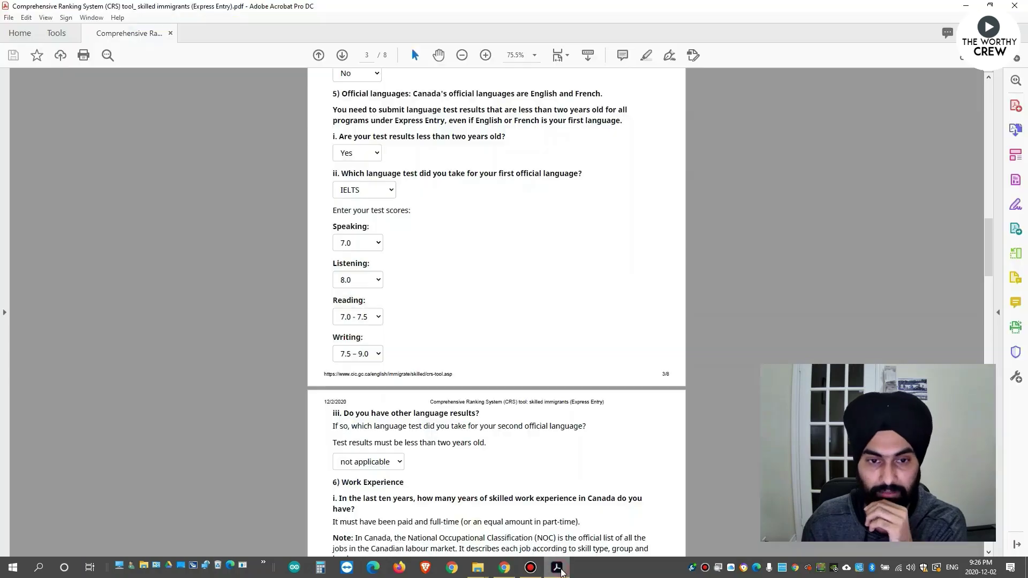
pyautogui.scroll(5, 477, 276)
pyautogui.scroll(-5, 477, 276)
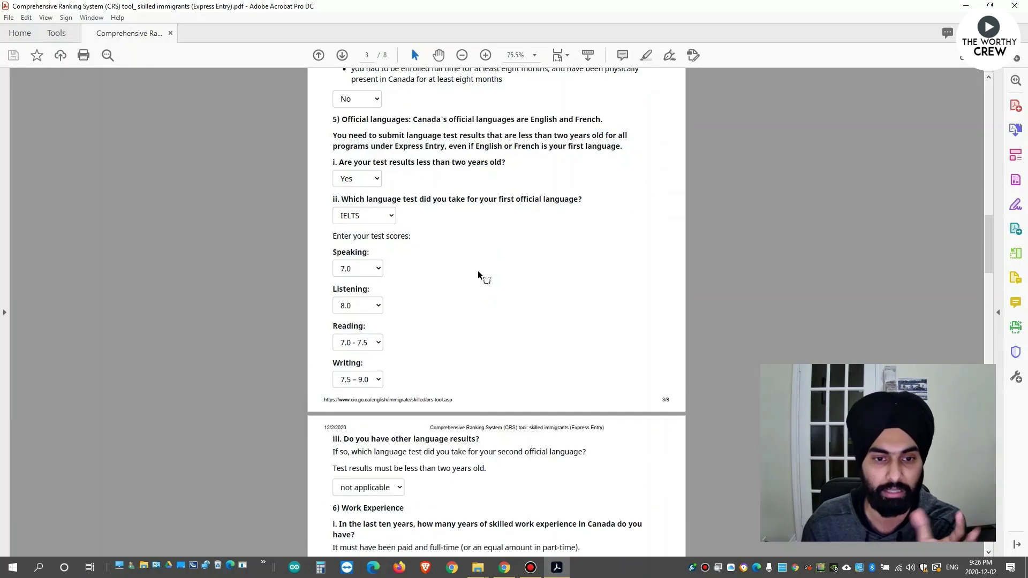
pyautogui.scroll(-1, 479, 275)
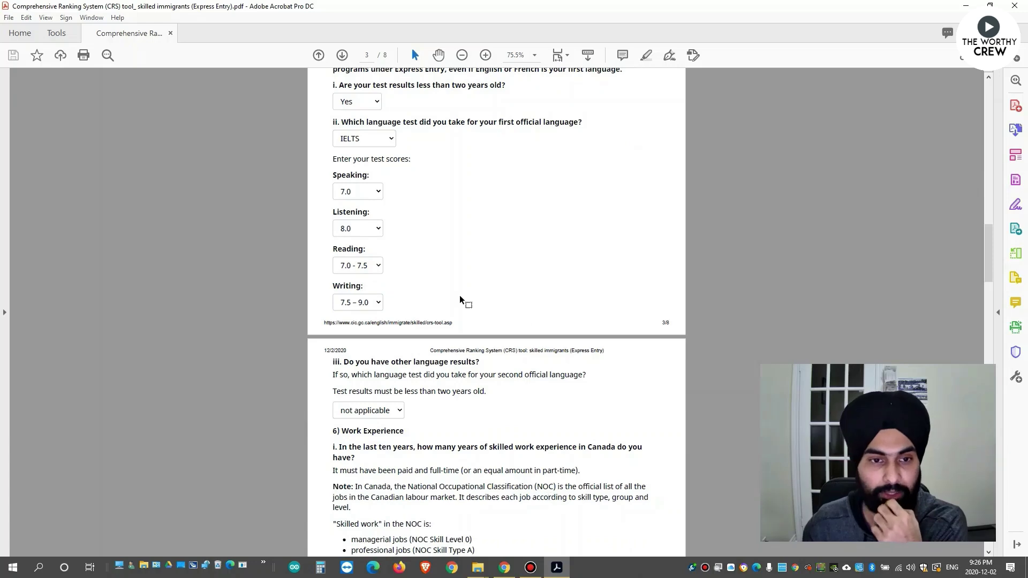
pyautogui.click(530, 567)
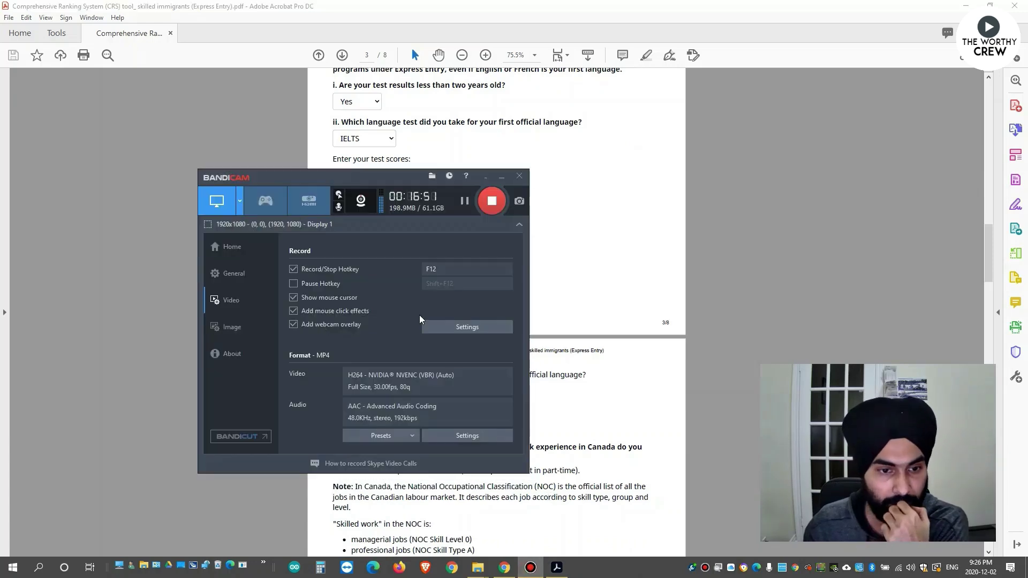
pyautogui.click(500, 179)
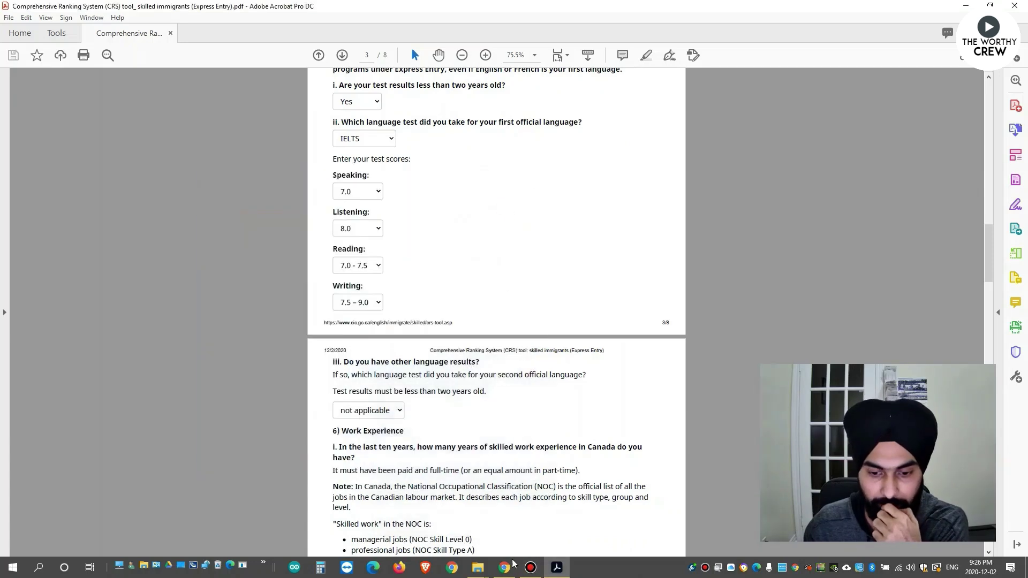
pyautogui.click(505, 568)
pyautogui.click(312, 320)
pyautogui.click(239, 369)
pyautogui.scroll(-1, 611, 375)
pyautogui.scroll(-1, 611, 375)
pyautogui.click(530, 567)
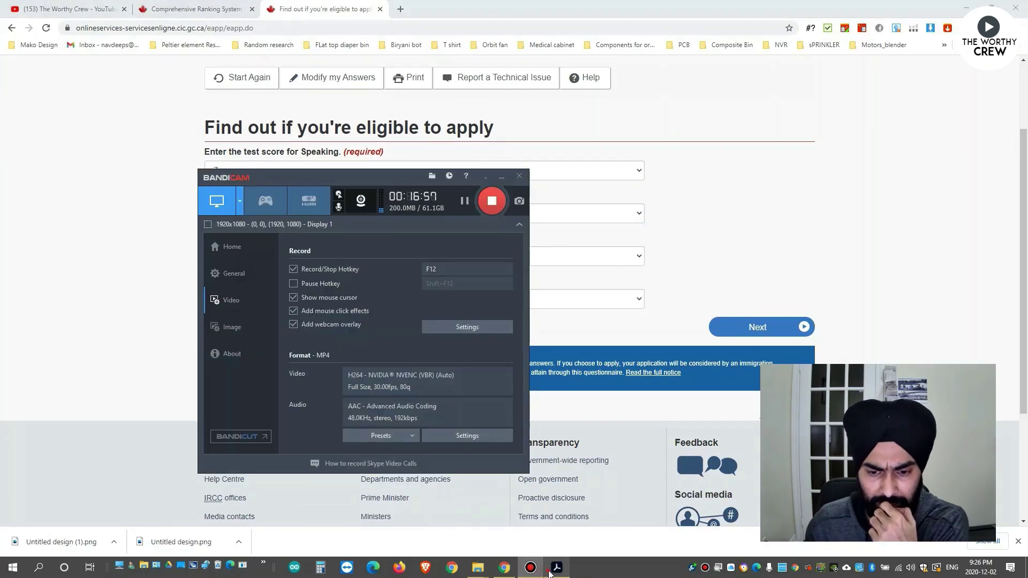
# Set Reading and Writing to 7.5, cross-checking the CRS PDF, and submit the language scores.
pyautogui.click(557, 568)
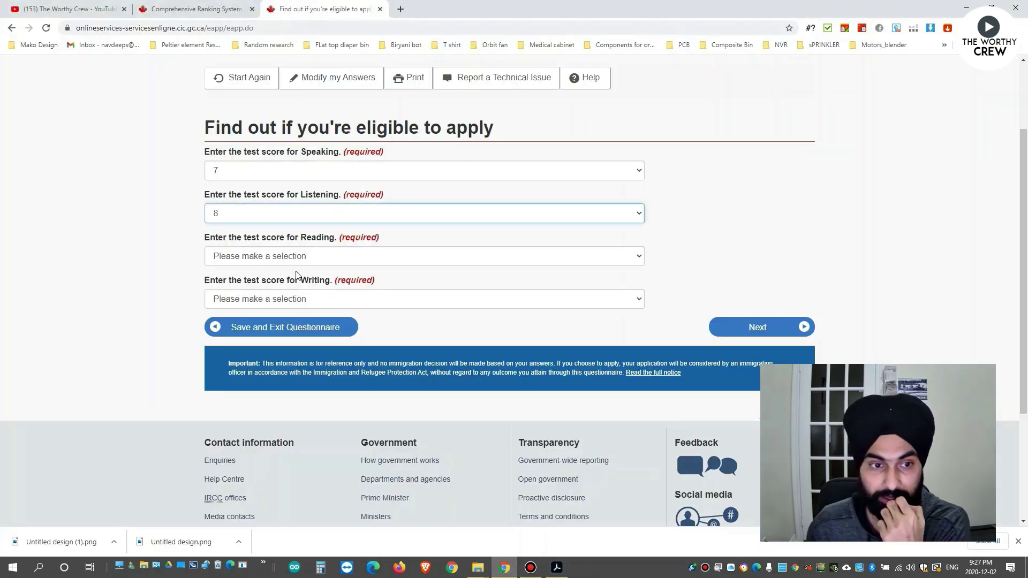
pyautogui.click(284, 257)
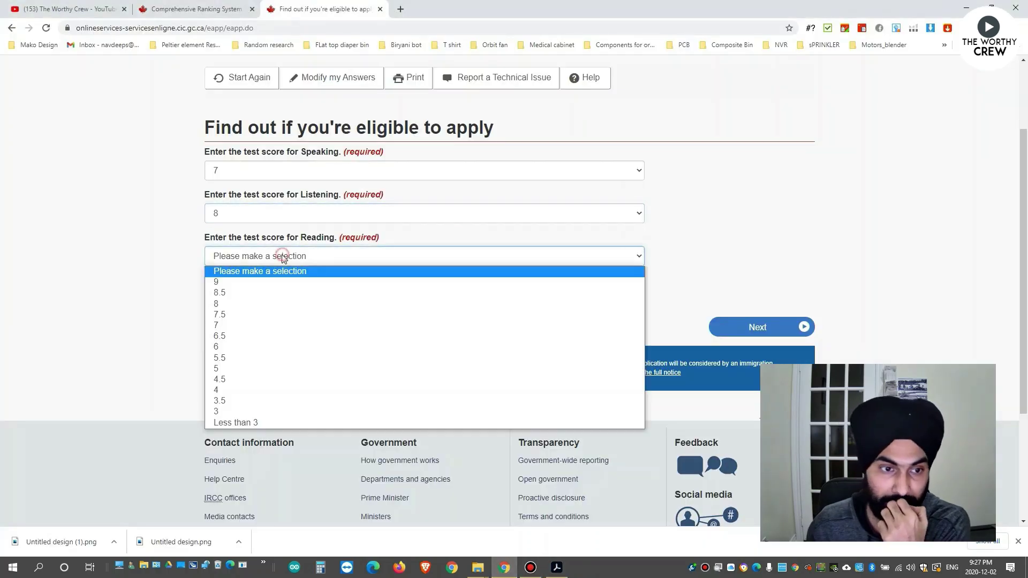
pyautogui.click(225, 315)
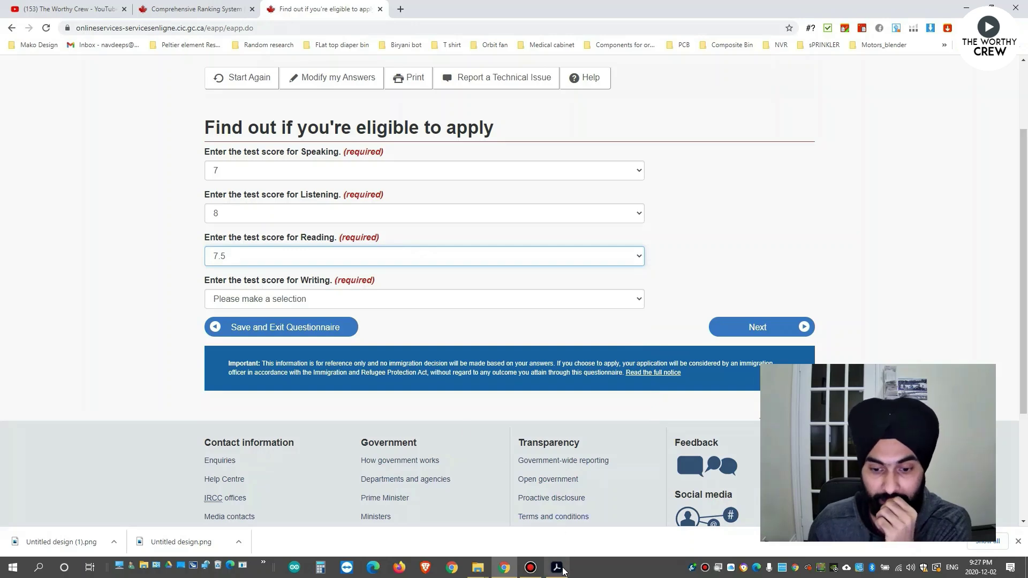
pyautogui.click(559, 569)
pyautogui.click(559, 569)
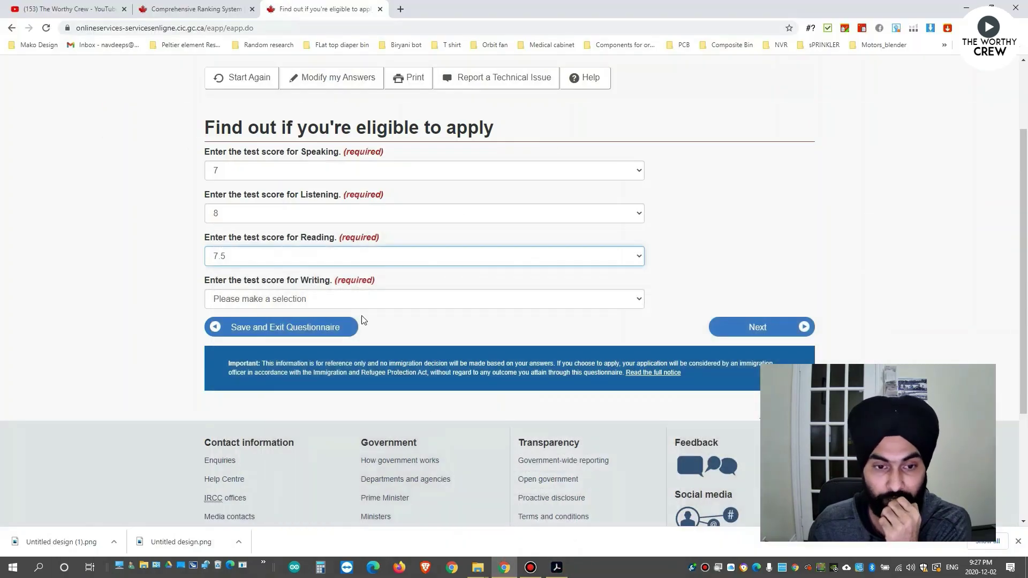
pyautogui.click(359, 300)
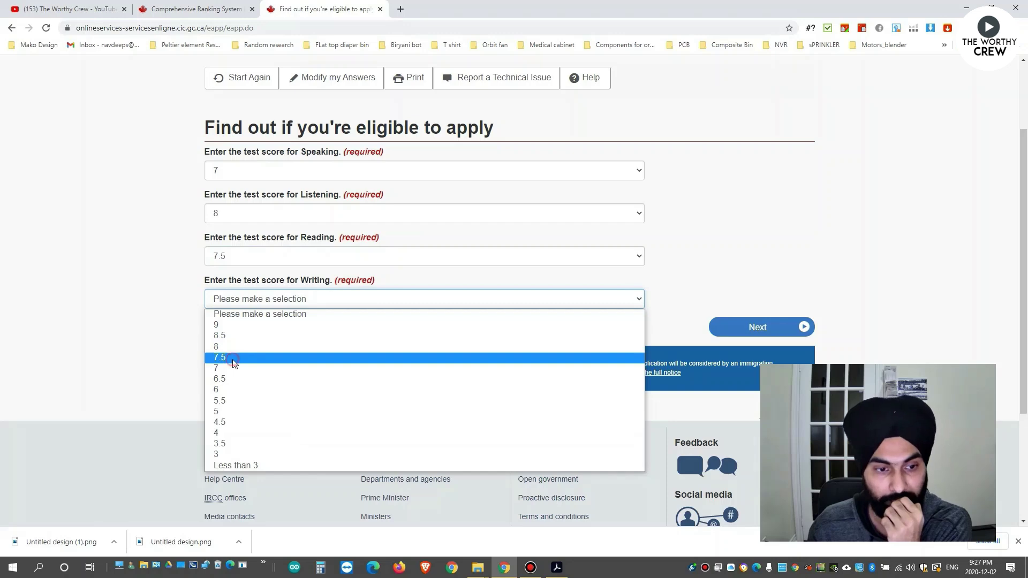
pyautogui.click(228, 357)
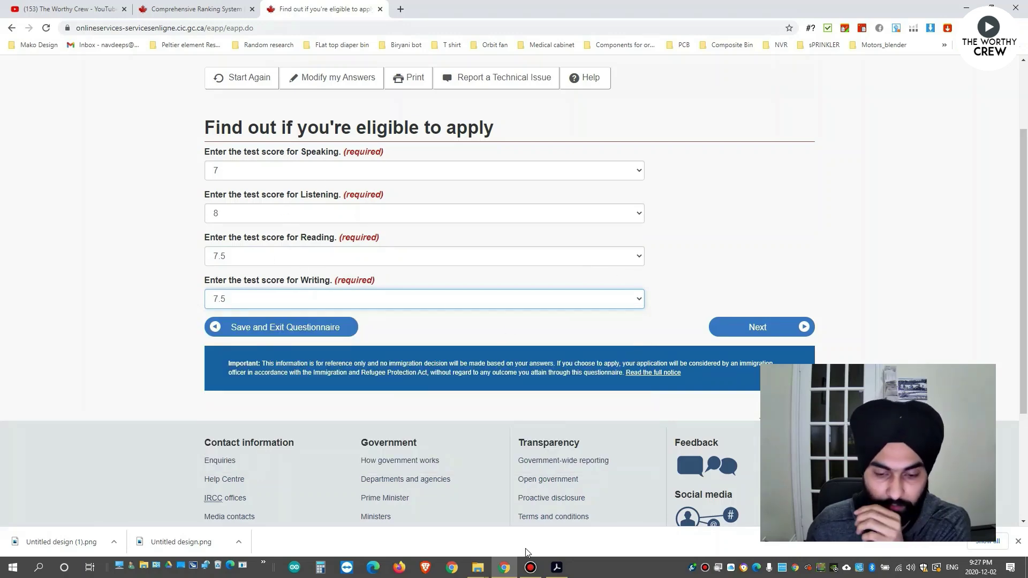
pyautogui.click(557, 568)
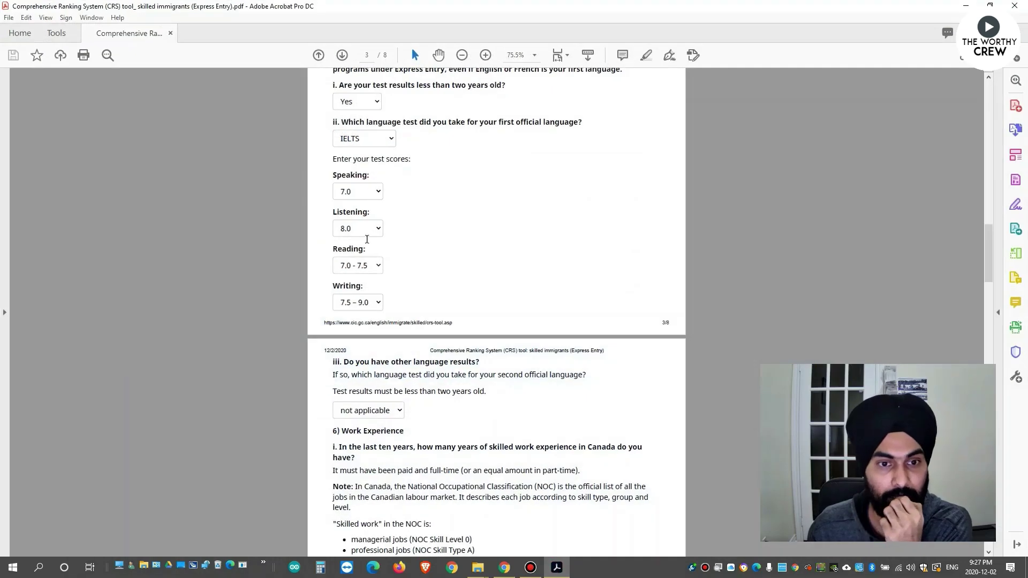
pyautogui.click(559, 568)
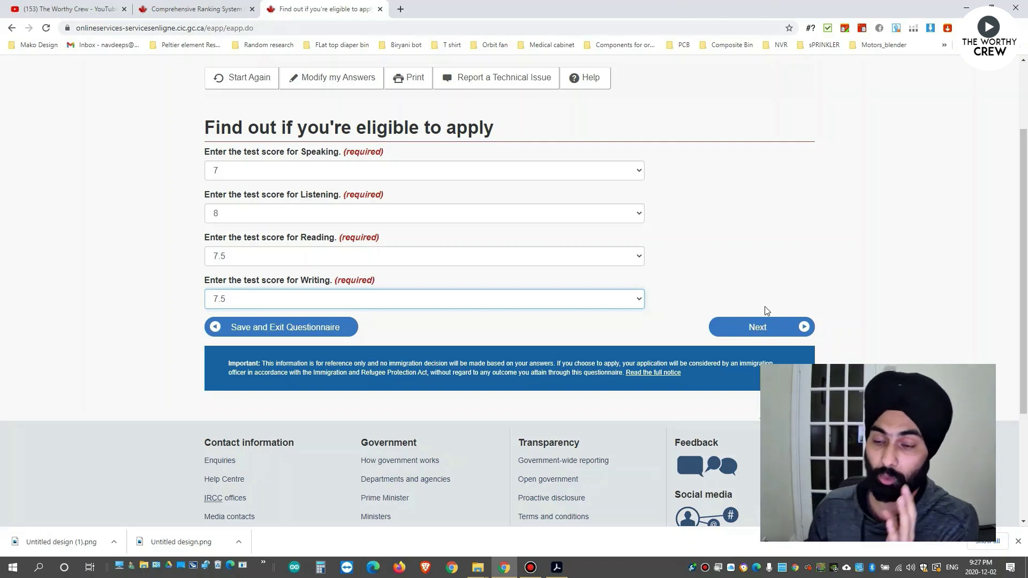
pyautogui.click(767, 332)
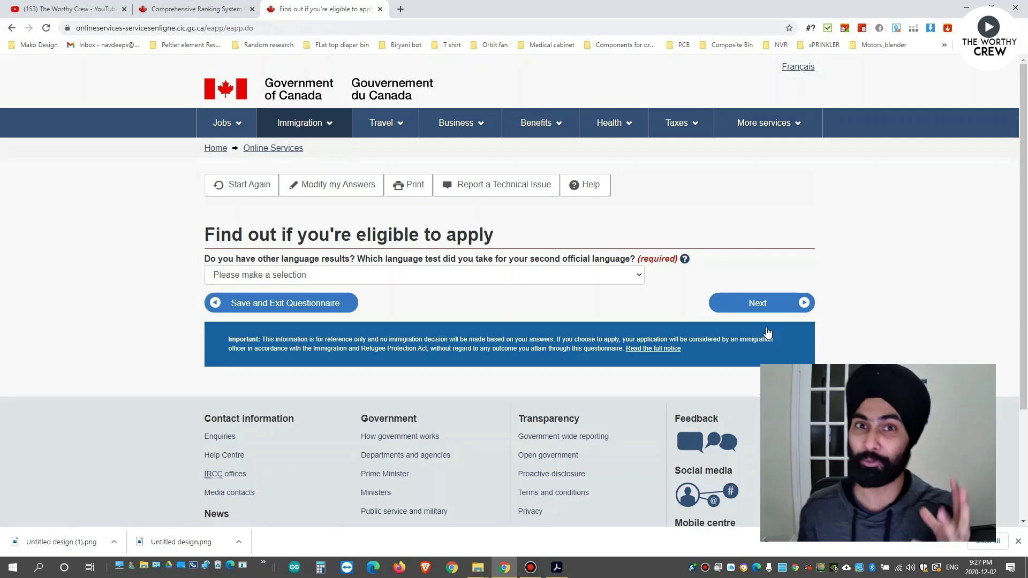
# Answer None to the question about taking a second official language test.
pyautogui.click(558, 278)
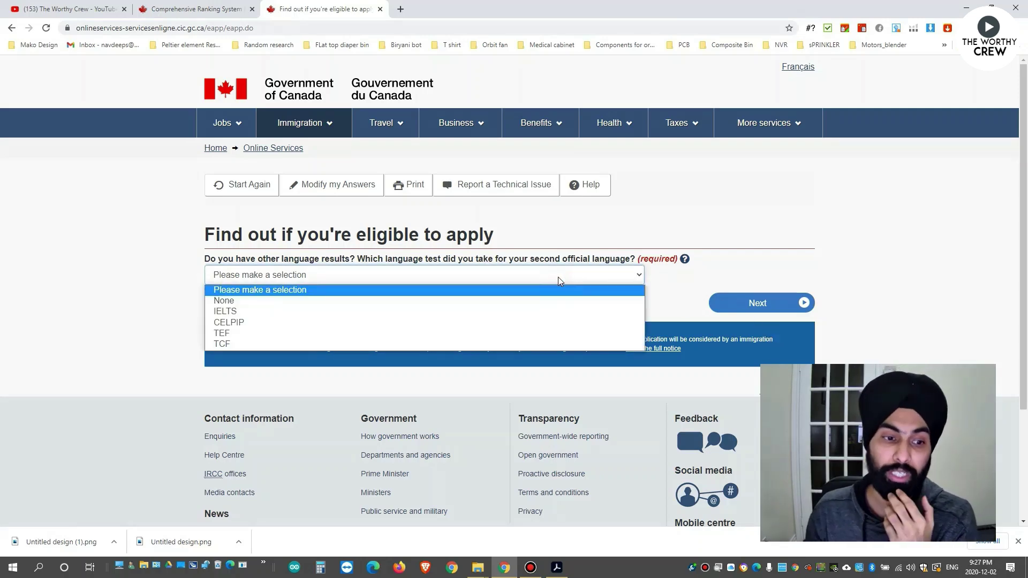
pyautogui.click(382, 303)
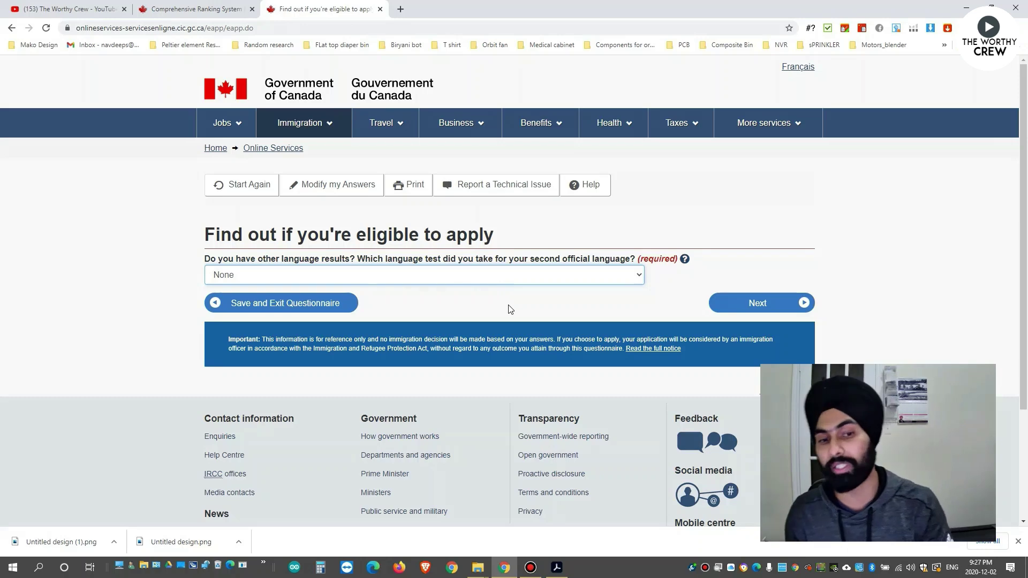
pyautogui.click(236, 278)
pyautogui.click(128, 289)
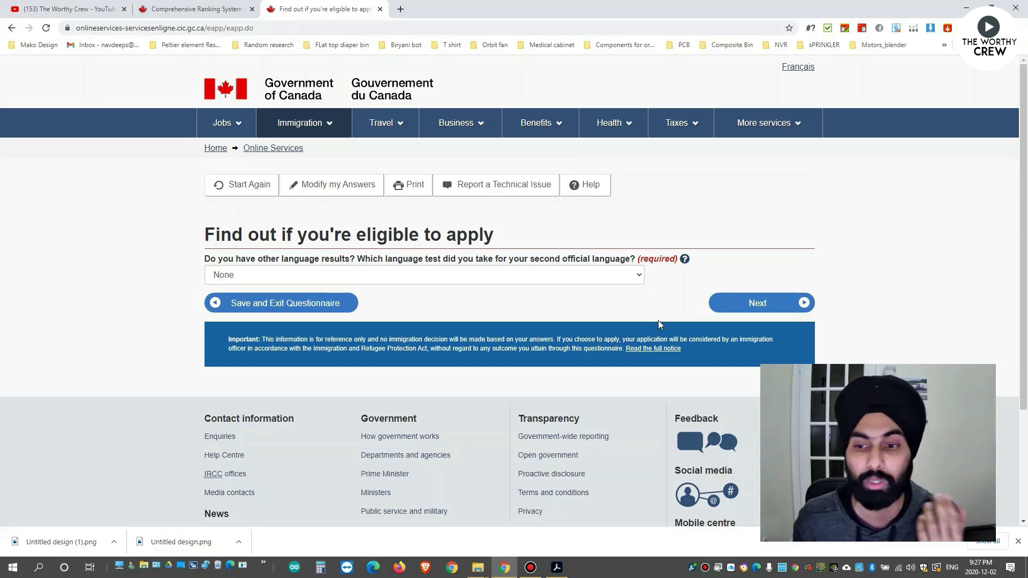
# Go to the work experience questions and answer None for Canadian skilled work experience.
pyautogui.click(731, 304)
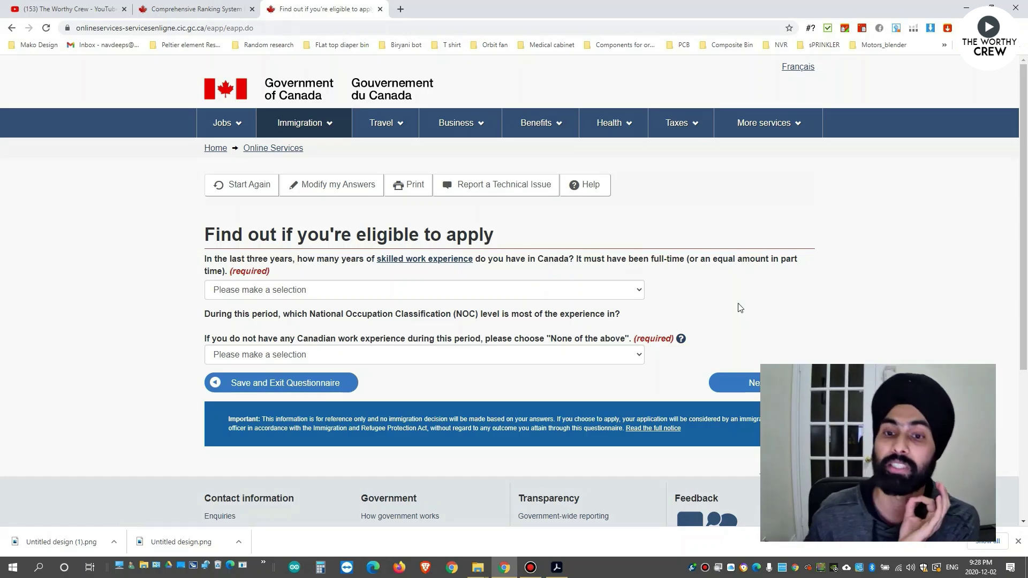
pyautogui.click(600, 294)
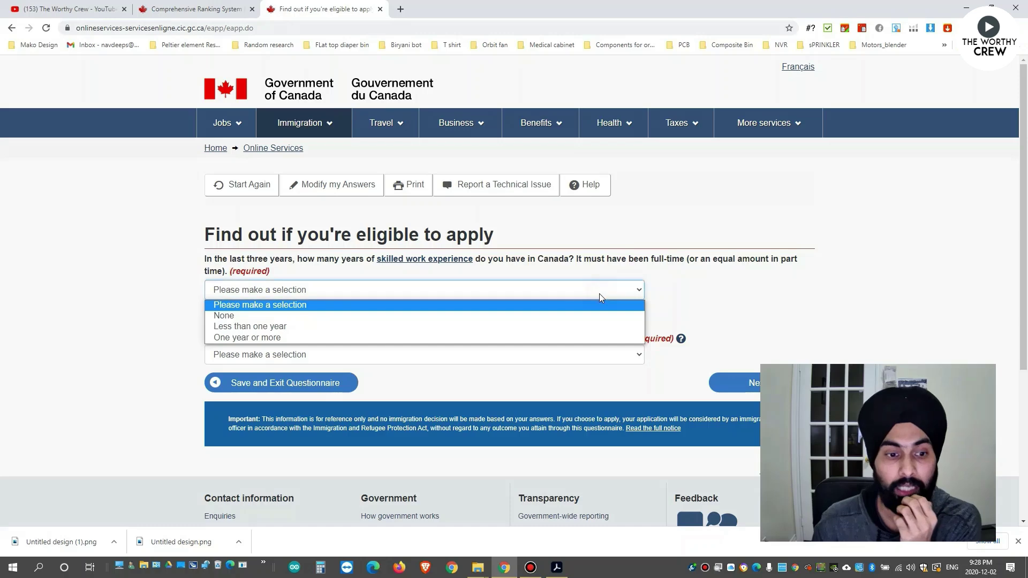
pyautogui.click(370, 316)
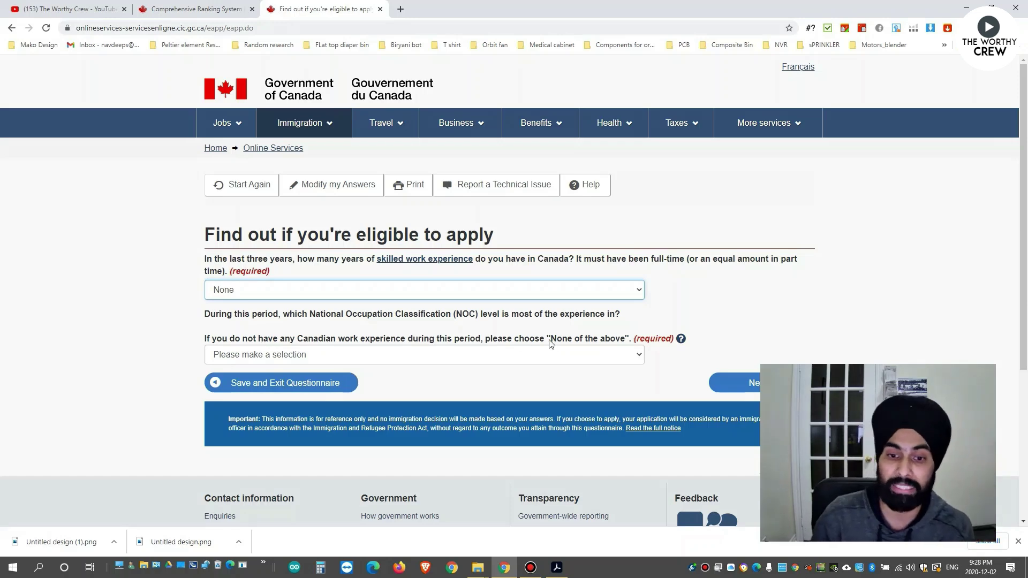
# Choose None of the above for NOC skill level and continue to the next questions.
pyautogui.click(523, 356)
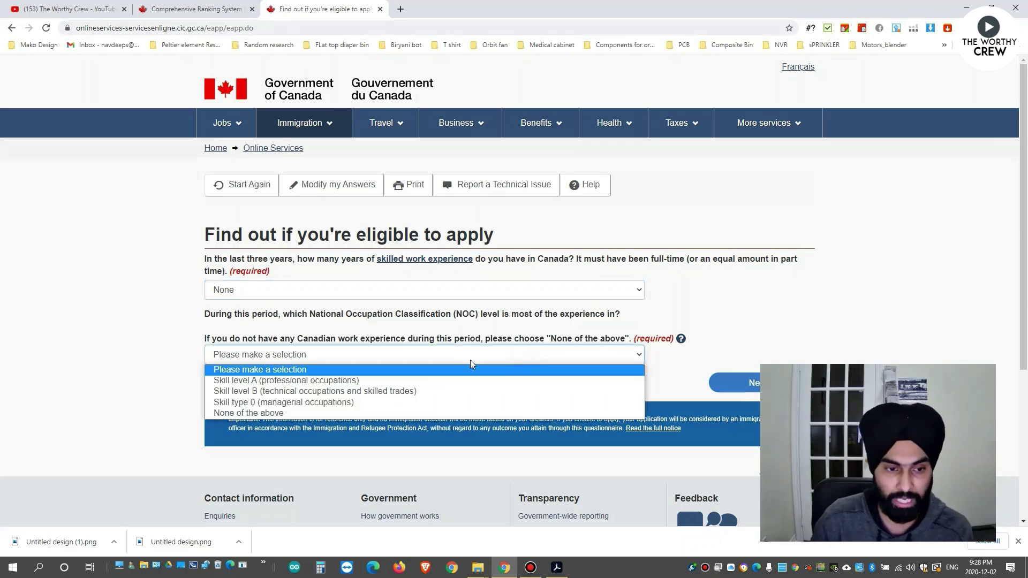
pyautogui.click(284, 414)
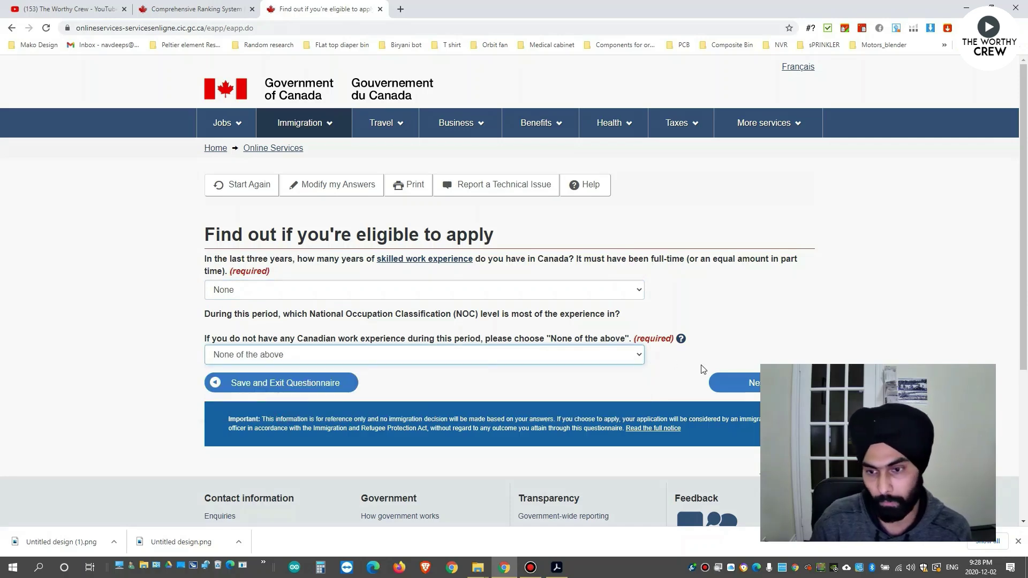
pyautogui.scroll(-1, 702, 364)
pyautogui.click(757, 328)
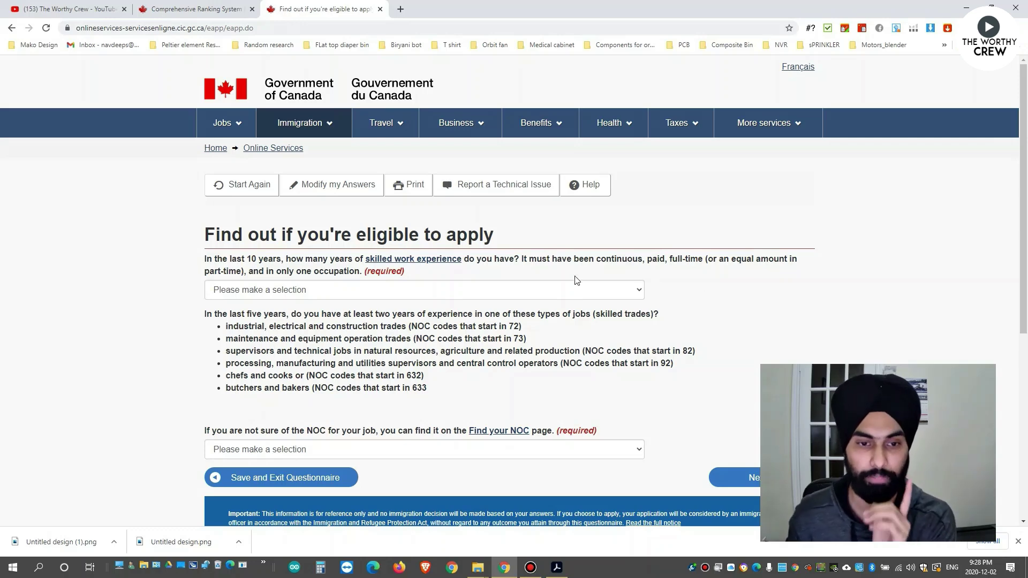
# Answer Six or more for years of skilled work experience in the last 10 years.
pyautogui.click(517, 286)
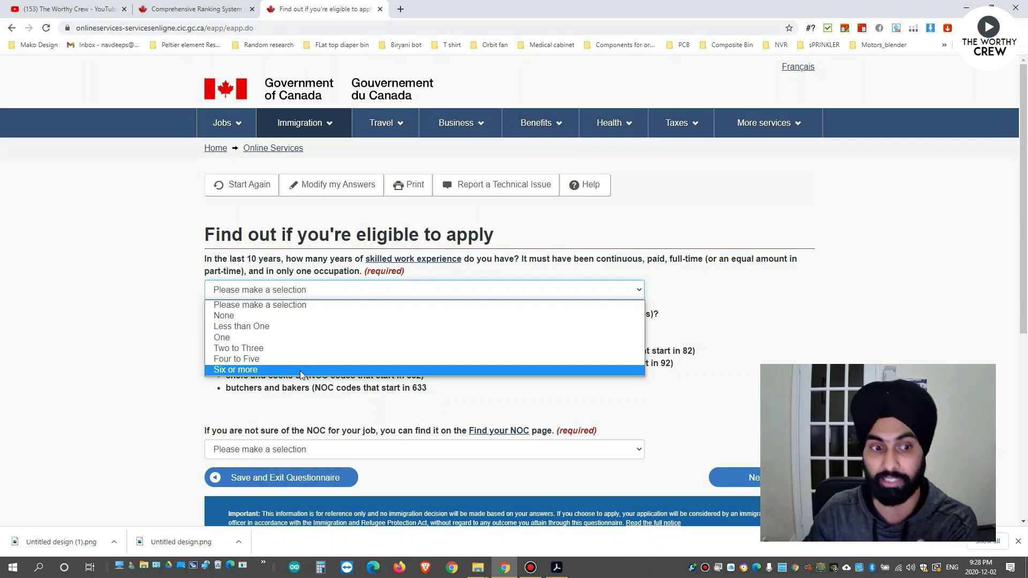
pyautogui.click(301, 371)
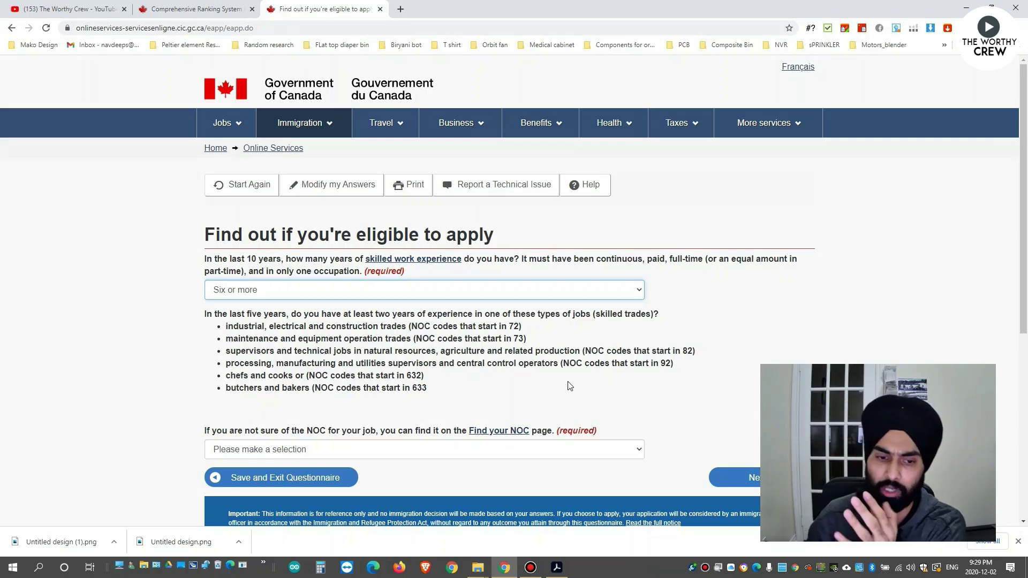
pyautogui.scroll(-1, 600, 389)
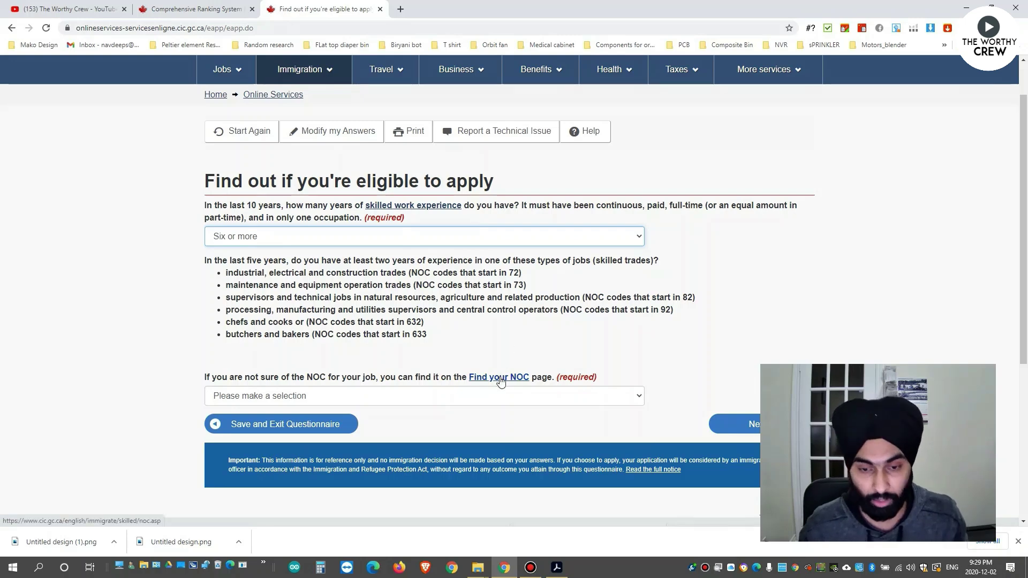
# Open the Find your NOC guidance in a new tab and follow it to the NOC website.
pyautogui.middleClick(500, 380)
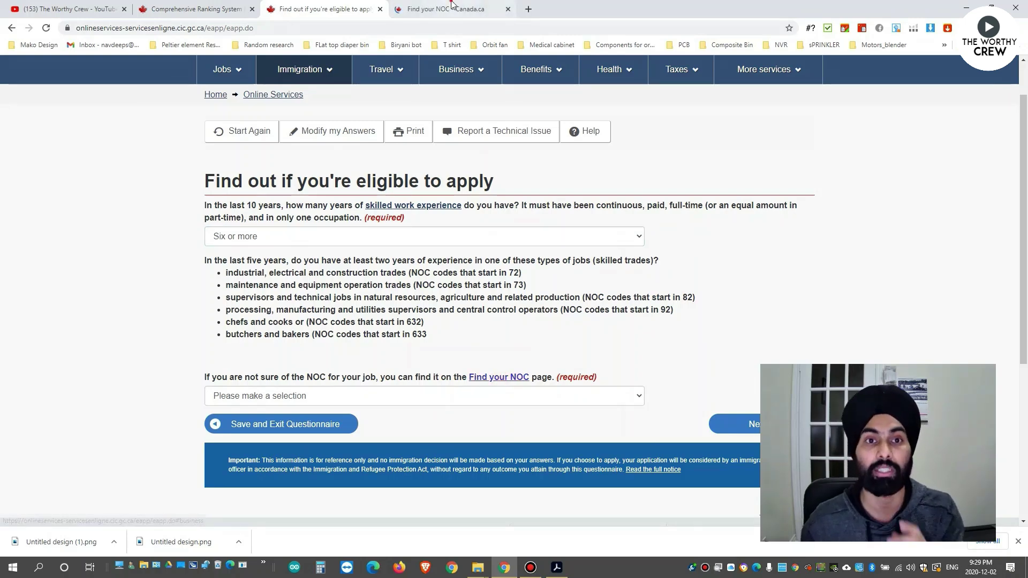
pyautogui.click(461, 10)
pyautogui.scroll(-9, 503, 217)
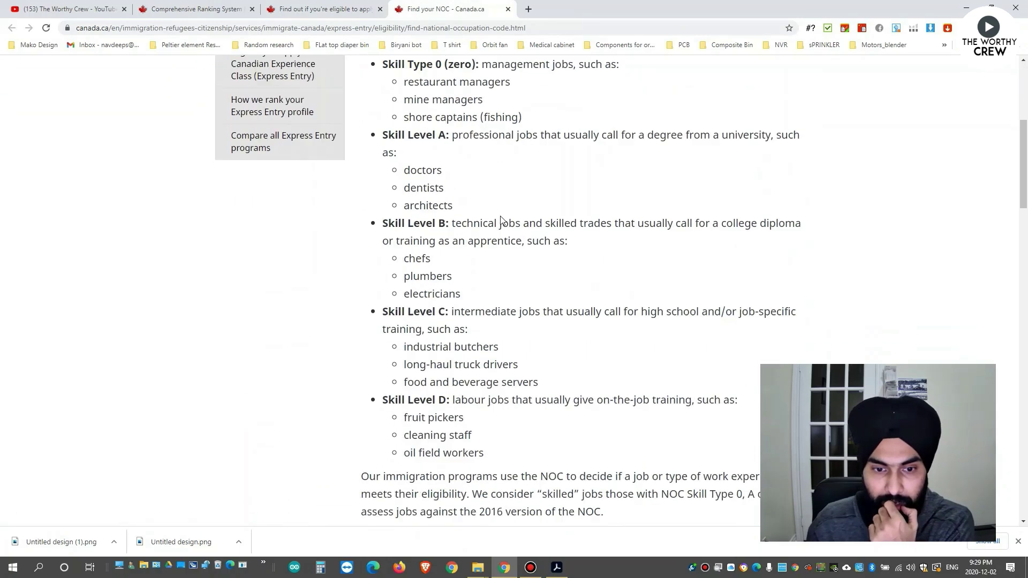
pyautogui.scroll(-16, 503, 216)
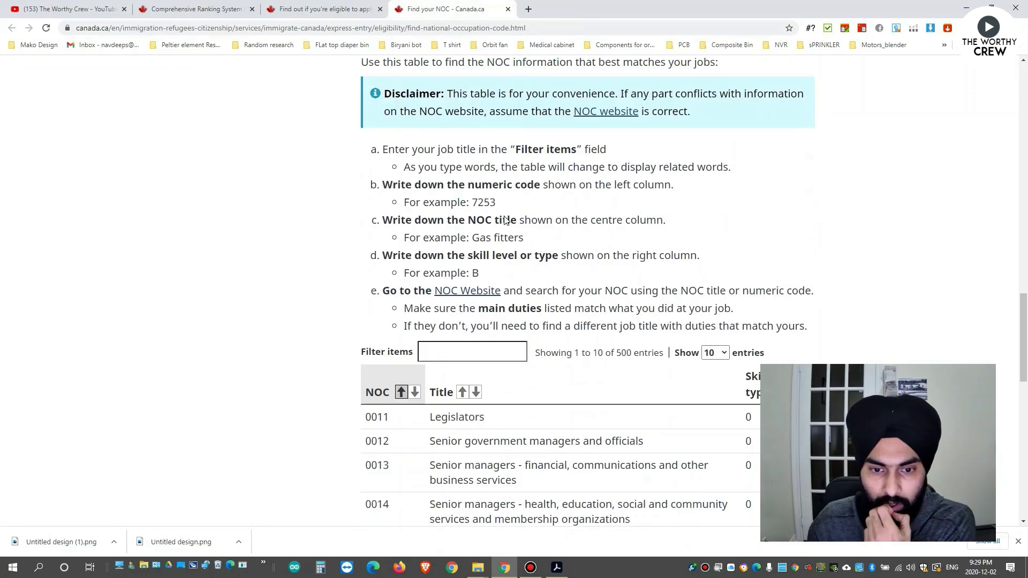
pyautogui.scroll(-1, 482, 219)
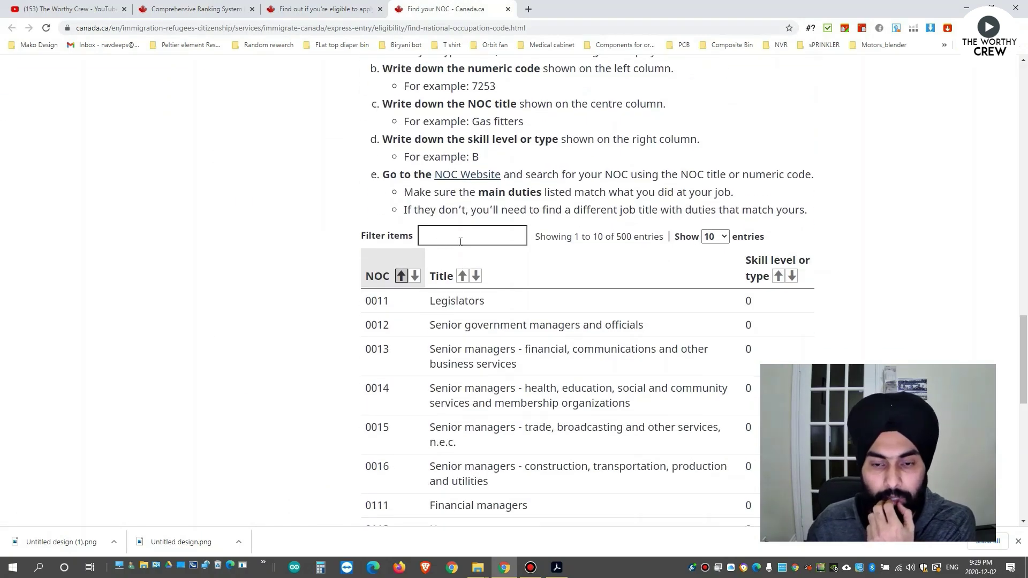
pyautogui.scroll(3, 501, 229)
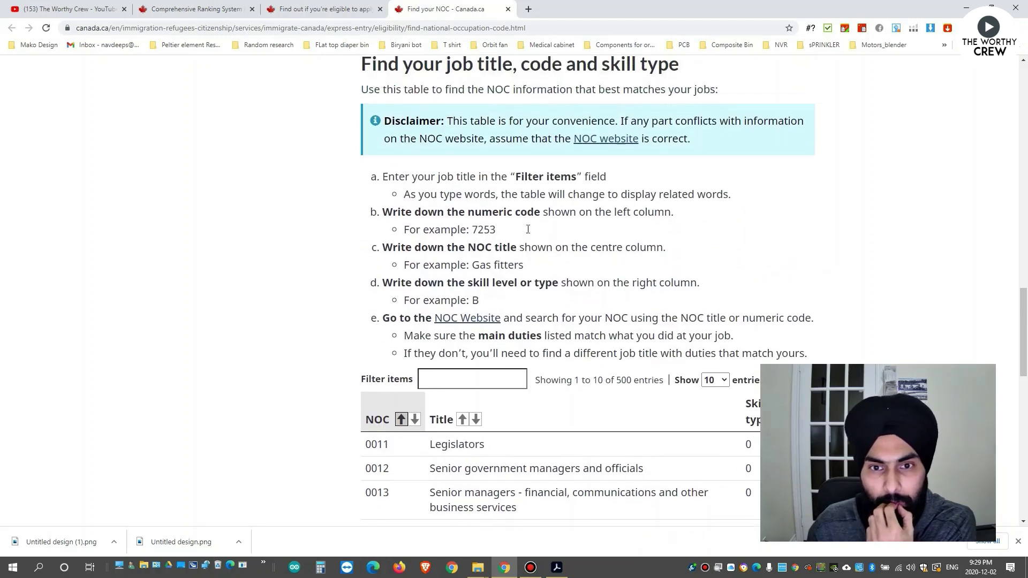
pyautogui.scroll(-1, 541, 239)
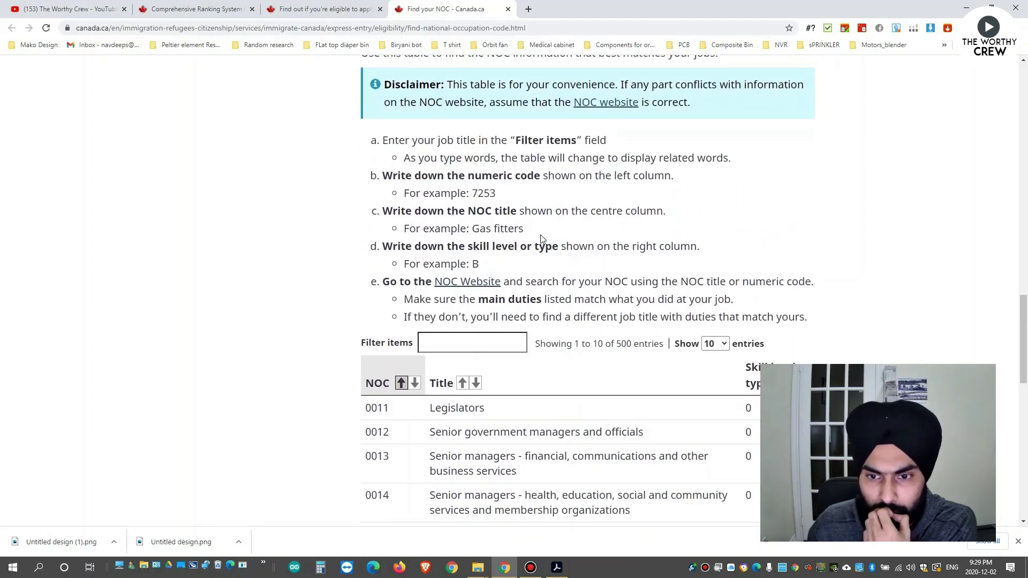
pyautogui.click(469, 285)
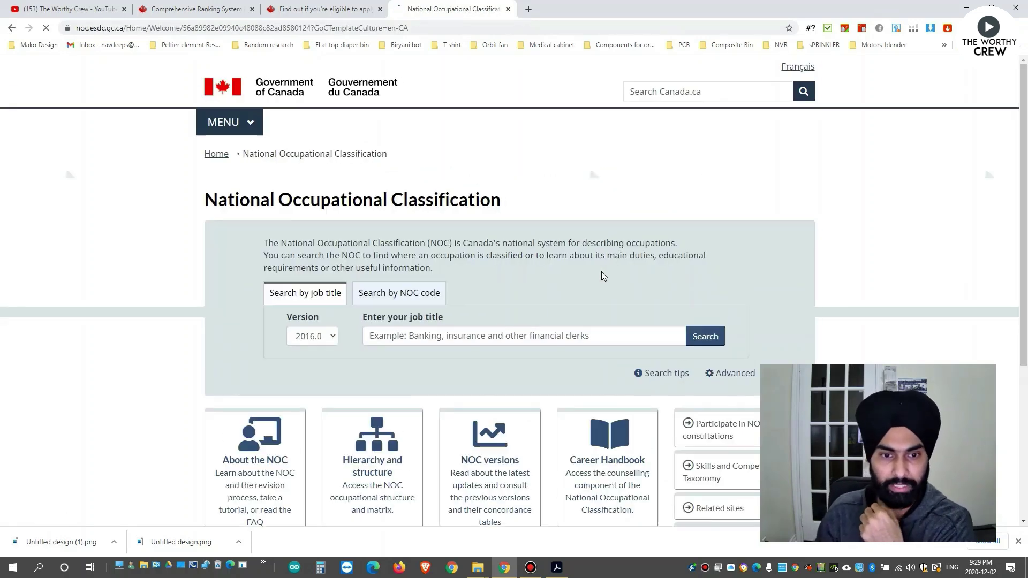
pyautogui.scroll(-2, 509, 274)
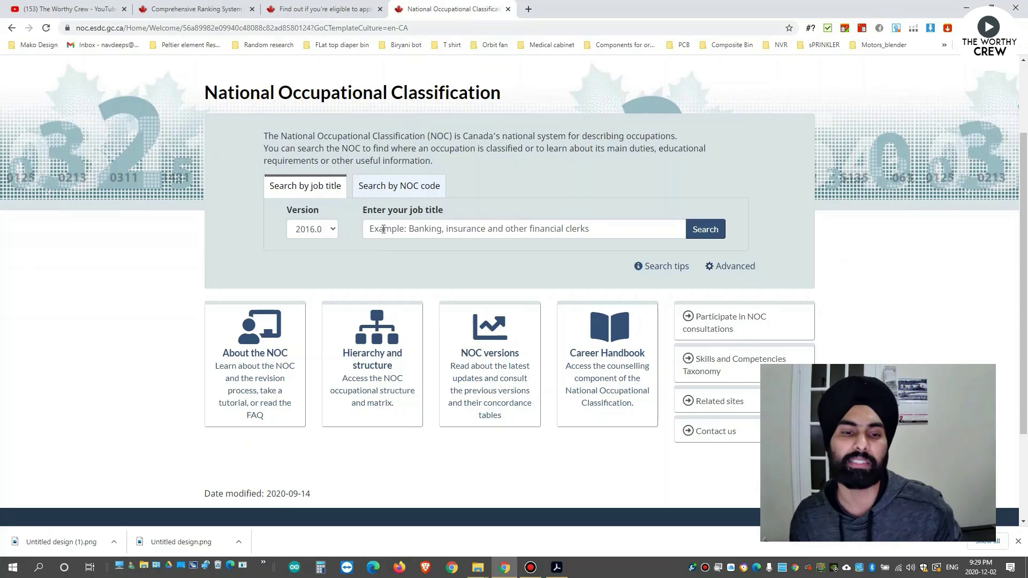
# Search NOC job titles for 'electronics', review the 13 unit groups, then return to the questionnaire.
pyautogui.click(384, 229)
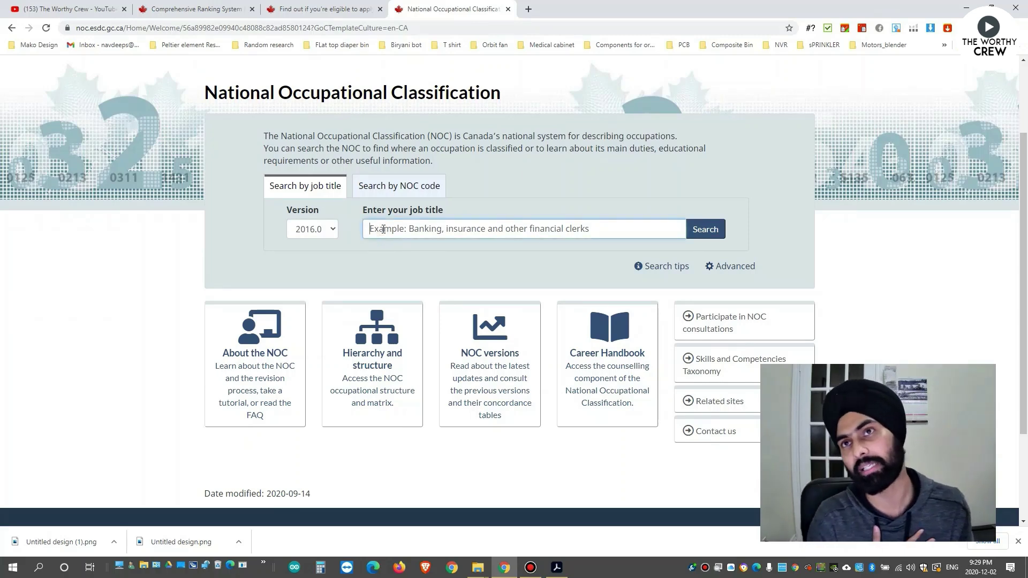
pyautogui.write('electronics')
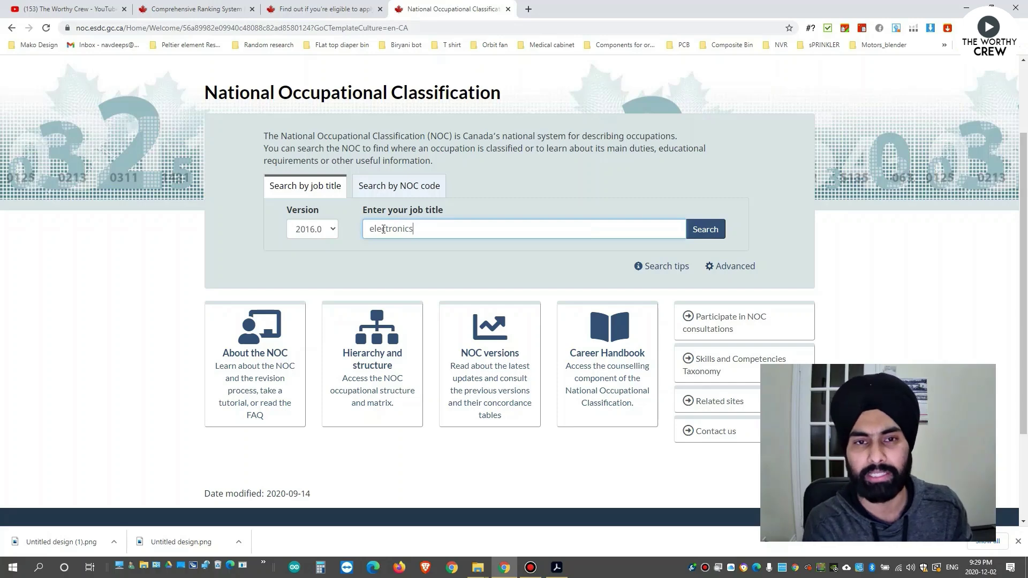
pyautogui.press('Return')
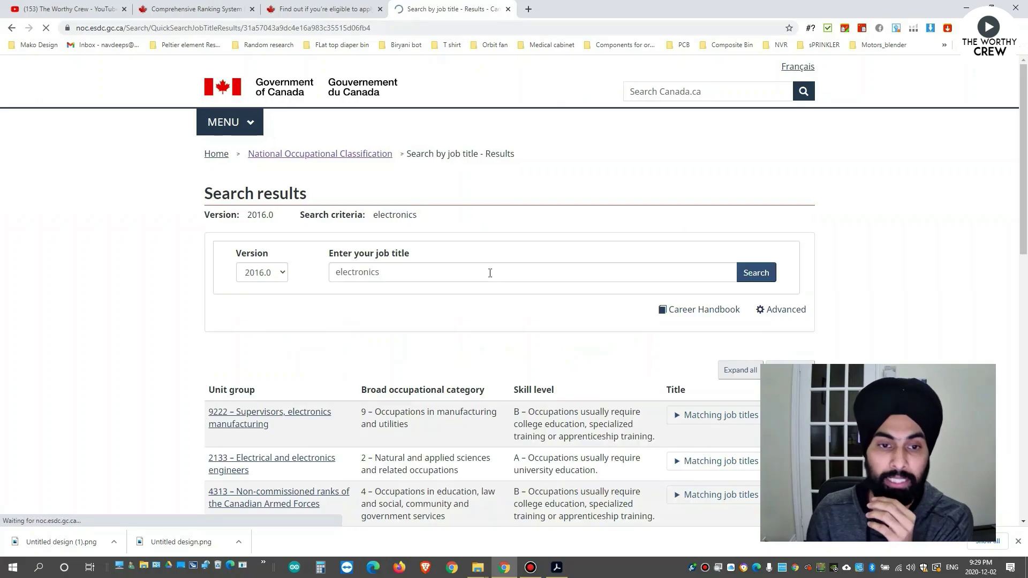
pyautogui.scroll(-8, 474, 284)
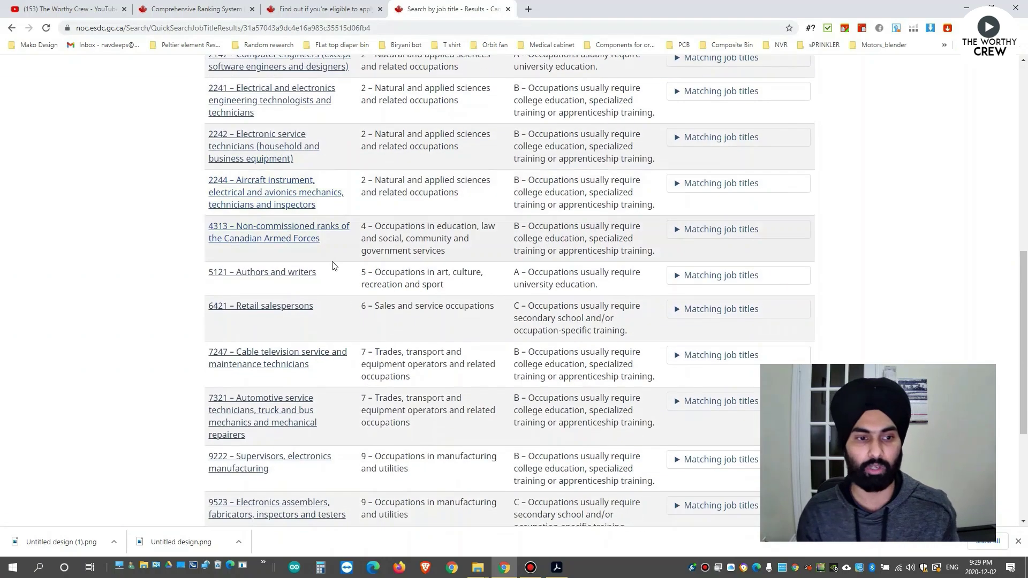
pyautogui.scroll(-5, 333, 266)
pyautogui.scroll(6, 510, 323)
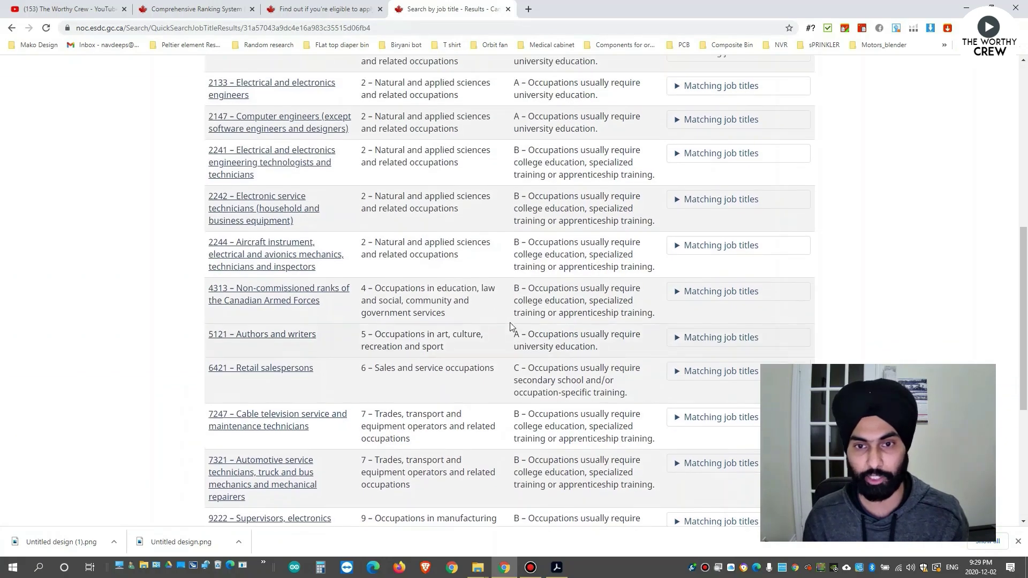
pyautogui.scroll(4, 510, 323)
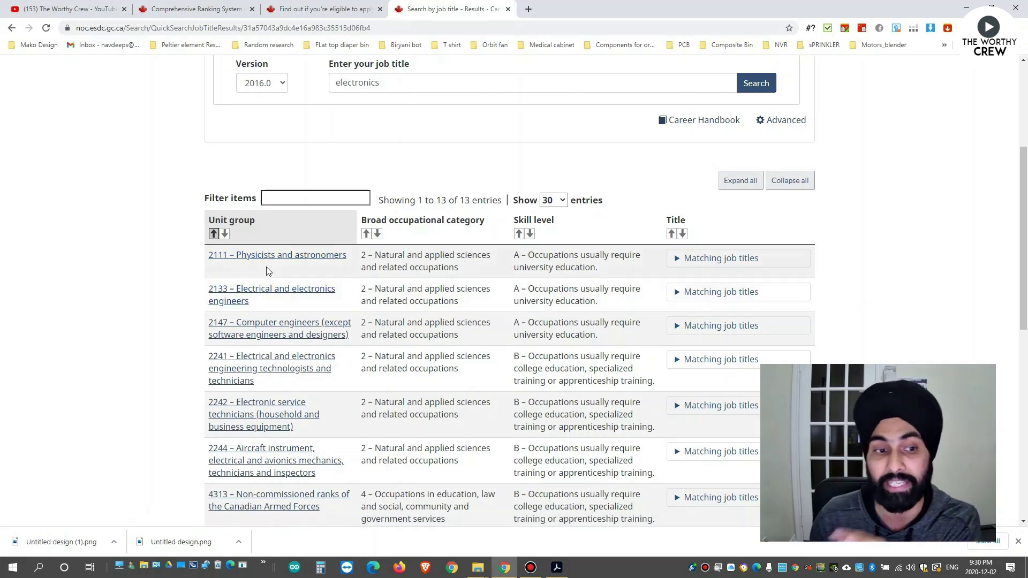
pyautogui.scroll(-2, 275, 284)
pyautogui.scroll(-5, 305, 296)
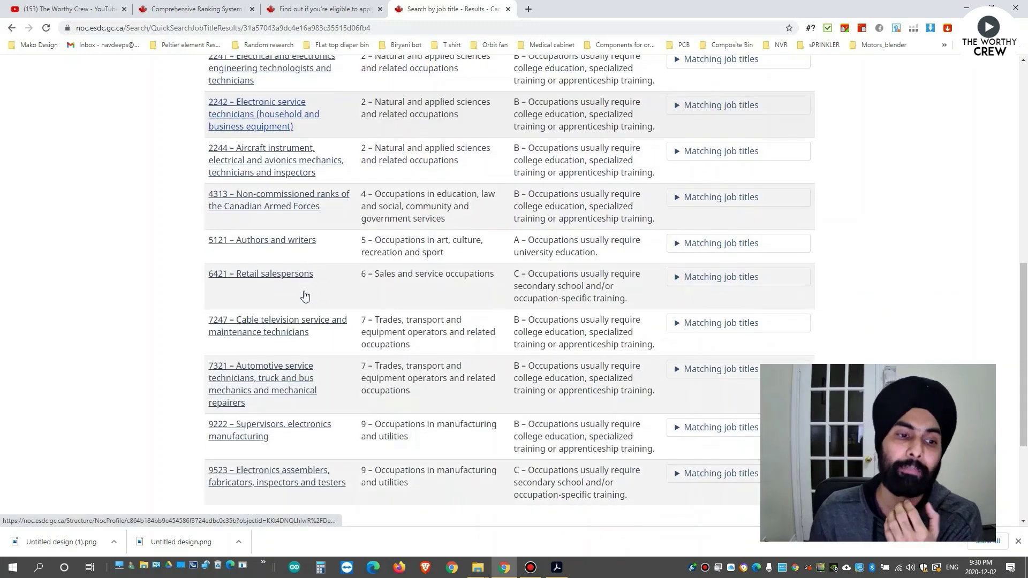
pyautogui.scroll(3, 328, 369)
pyautogui.scroll(4, 328, 370)
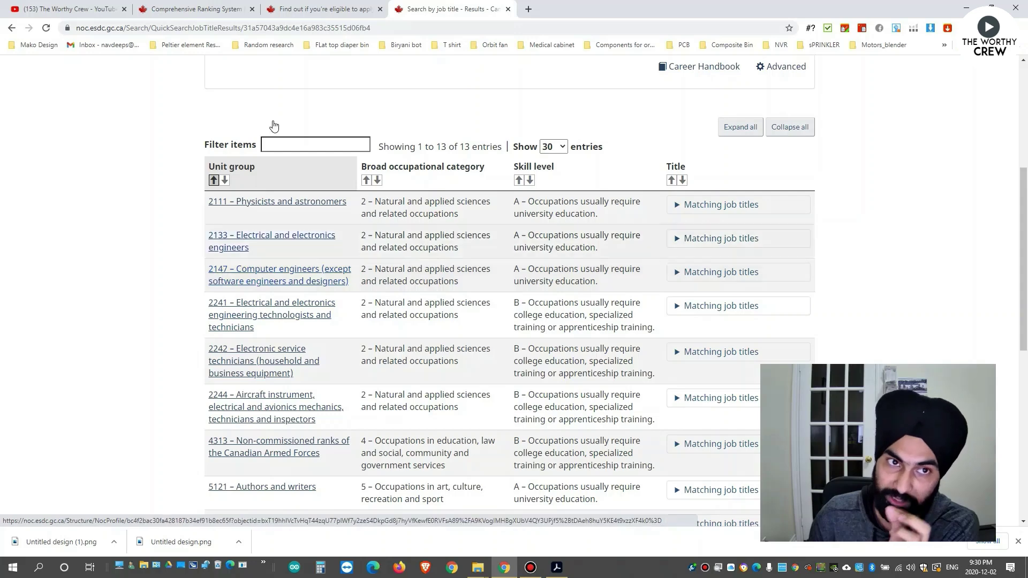
pyautogui.click(295, 5)
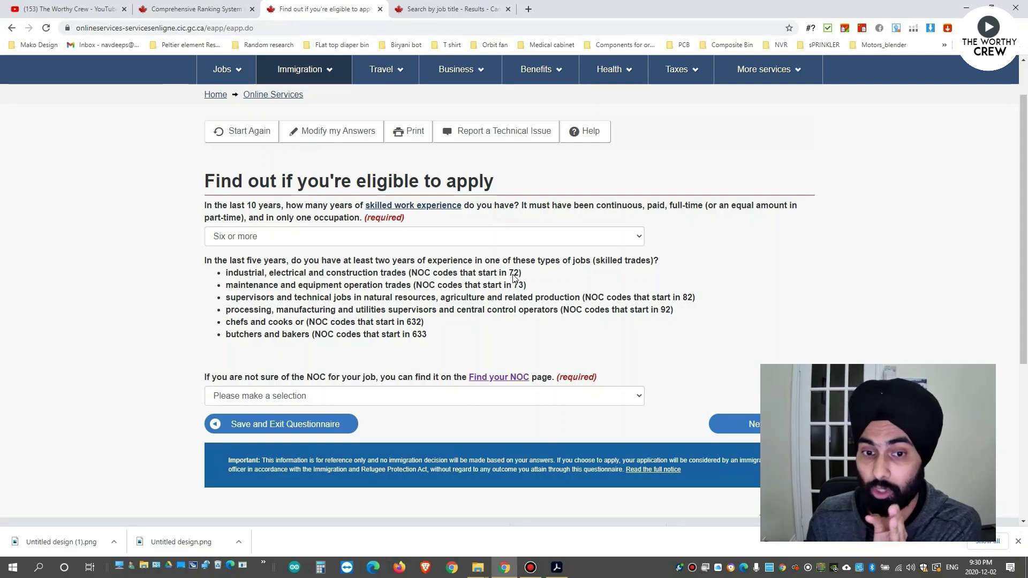
# Answer None for skilled trades experience and continue to the settlement funds questions.
pyautogui.hotkey('ctrl', 'Tab')
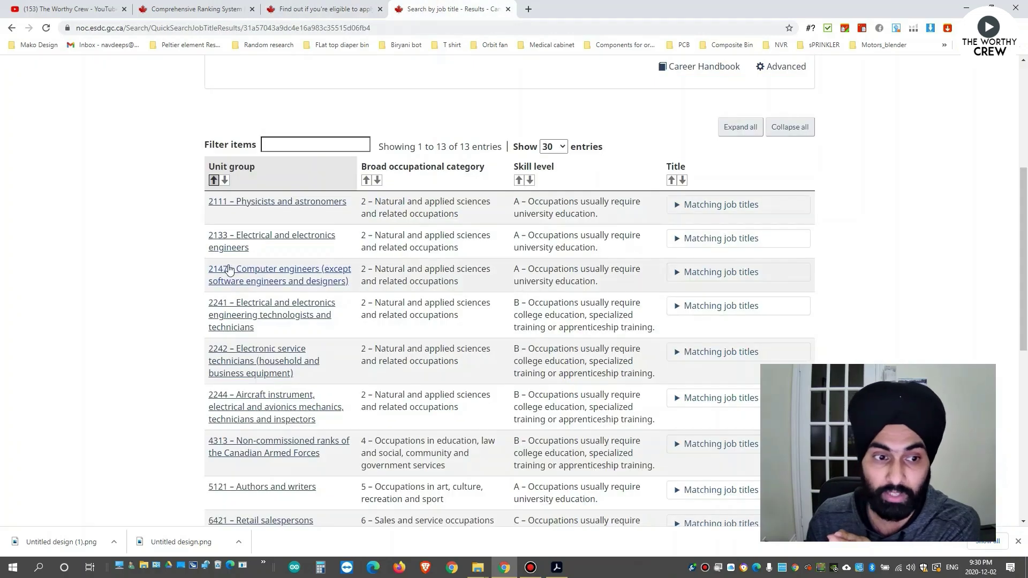
pyautogui.hotkey('ctrl', 'shift', 'Tab')
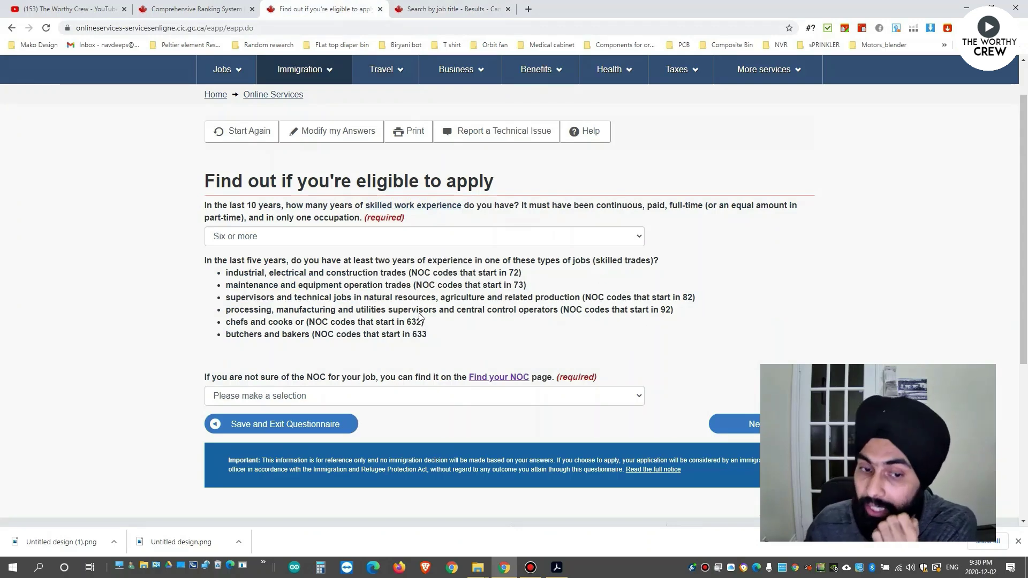
pyautogui.click(399, 397)
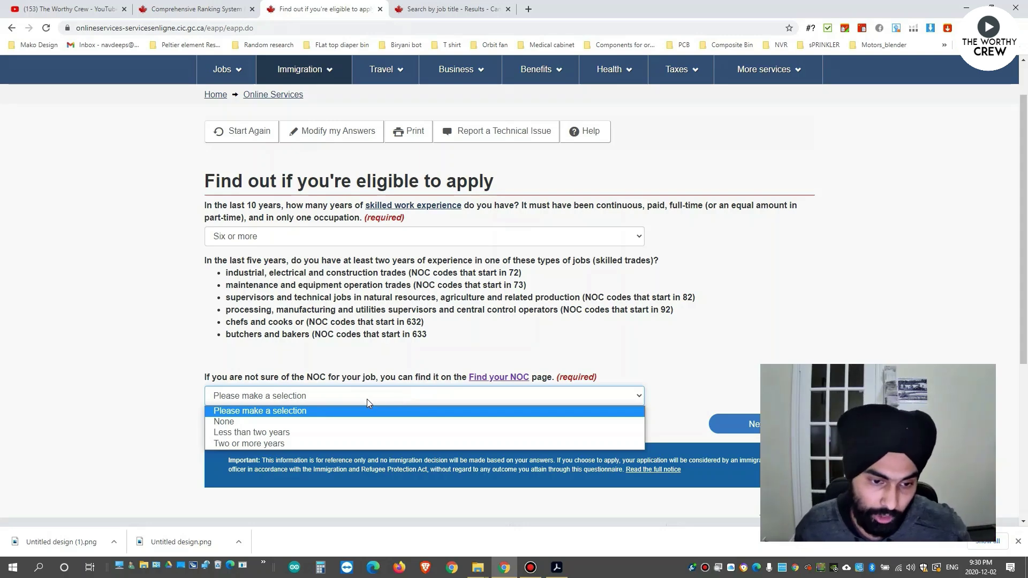
pyautogui.click(289, 427)
pyautogui.scroll(-2, 736, 303)
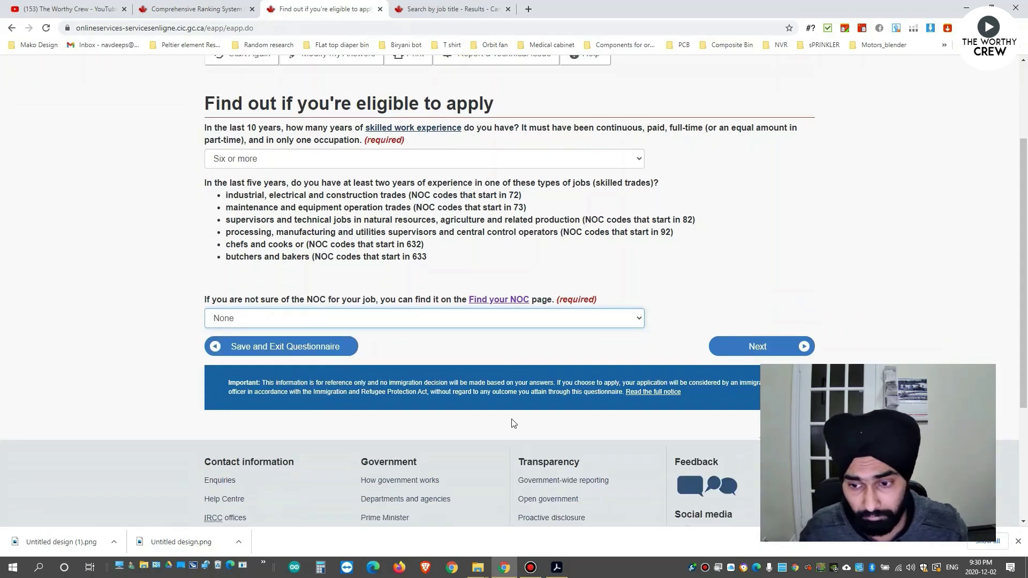
pyautogui.click(733, 315)
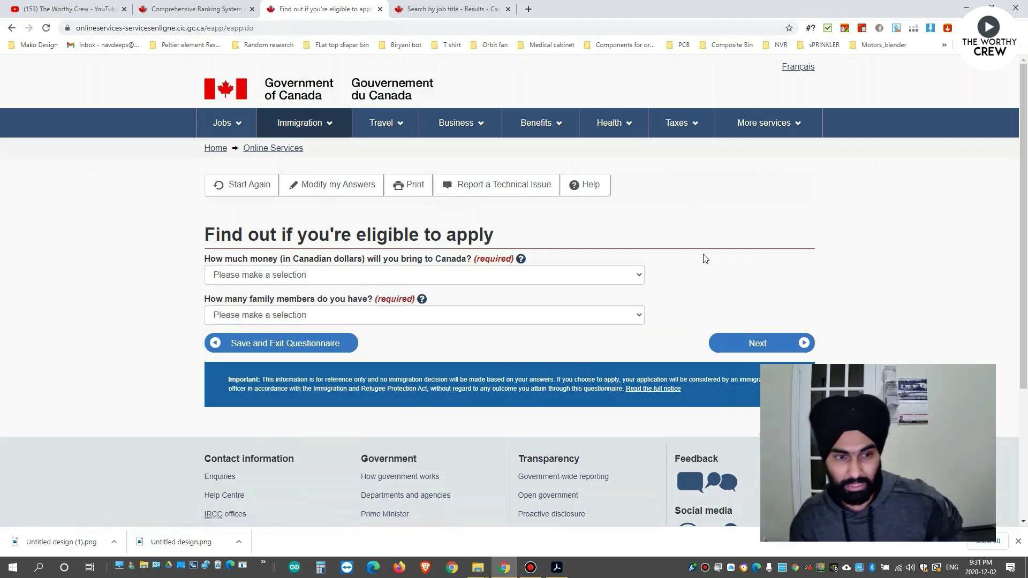
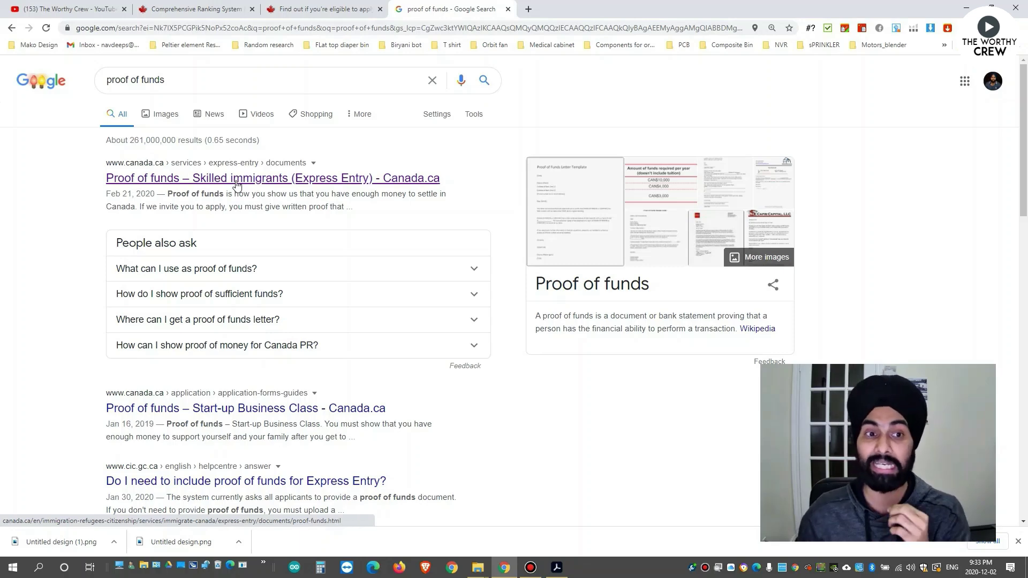
# Open the Canada.ca Proof of funds page and scroll to the minimum settlement funds table.
pyautogui.click(378, 183)
pyautogui.scroll(-2, 570, 266)
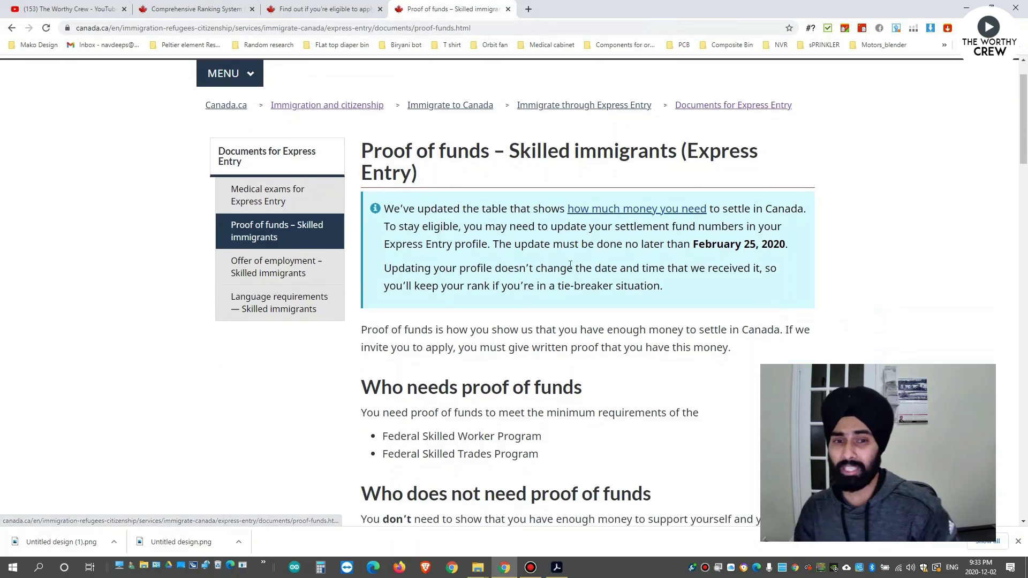
pyautogui.scroll(-13, 571, 266)
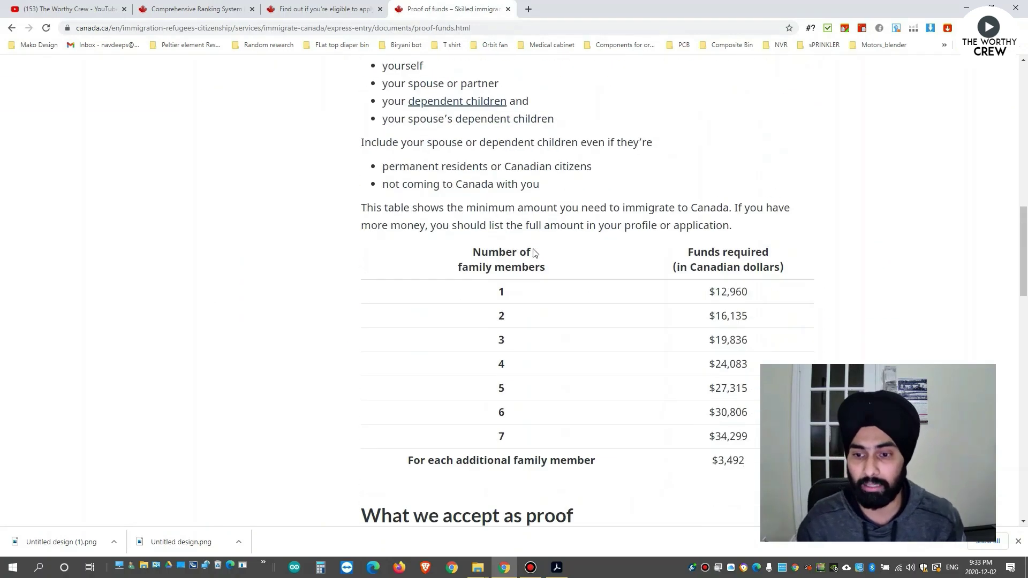
pyautogui.scroll(-2, 533, 252)
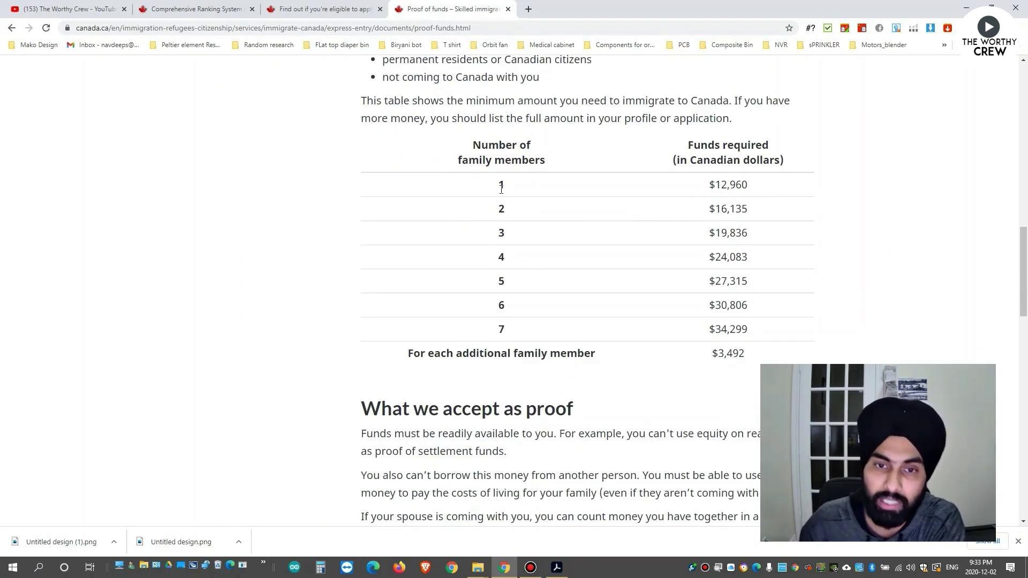
# Highlight the $12,960, $16,135 and $19,836 minimums, then return to the questionnaire's money question.
pyautogui.doubleClick(501, 186)
pyautogui.doubleClick(729, 186)
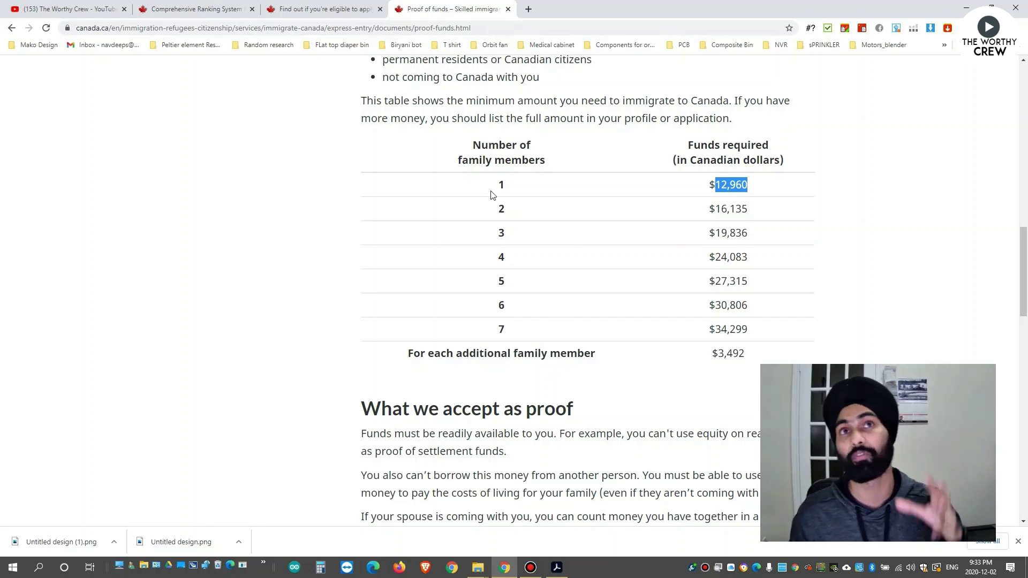
pyautogui.moveTo(494, 214); pyautogui.dragTo(755, 213)
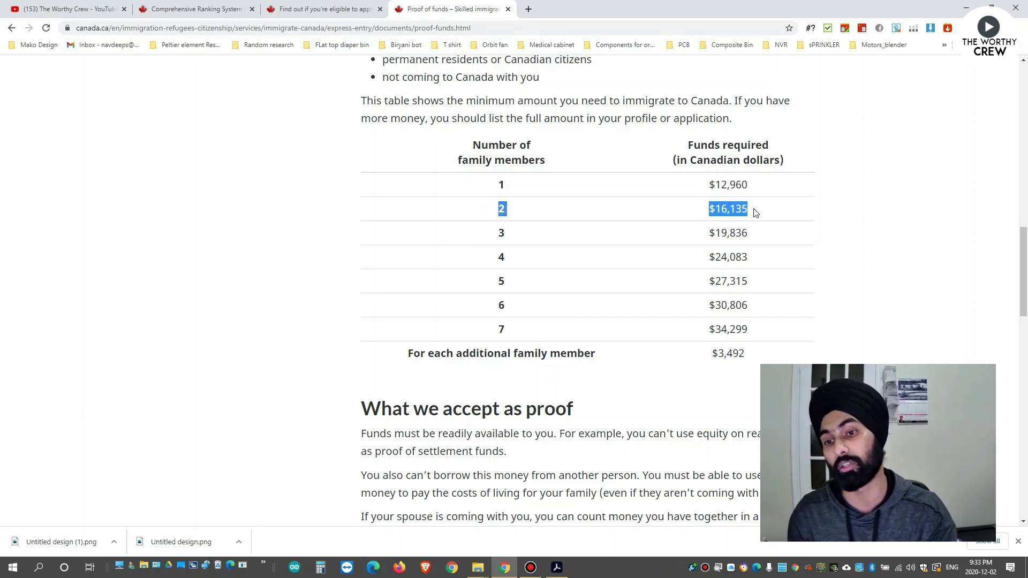
pyautogui.moveTo(495, 234); pyautogui.dragTo(761, 239)
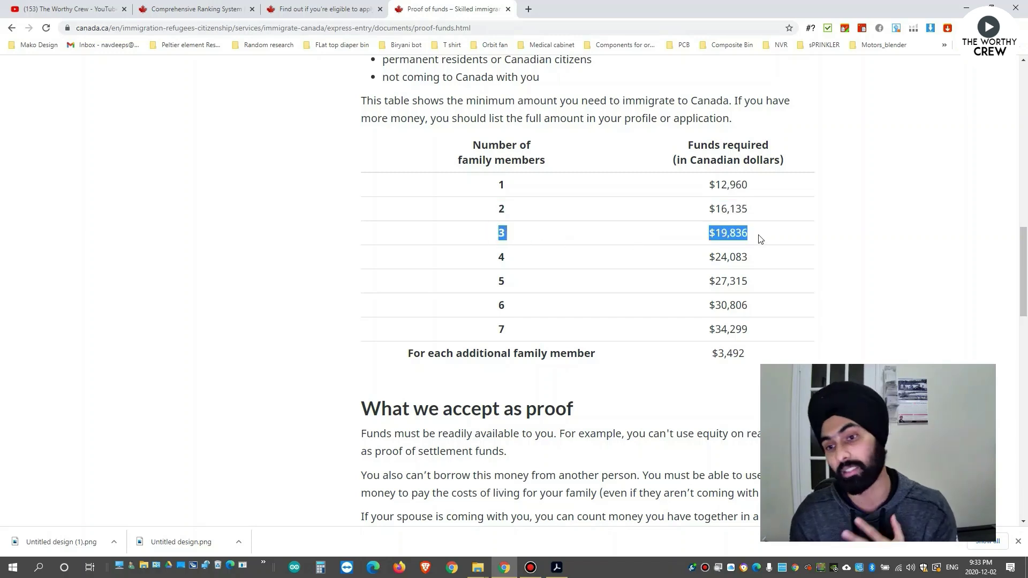
pyautogui.moveTo(486, 192); pyautogui.dragTo(770, 191)
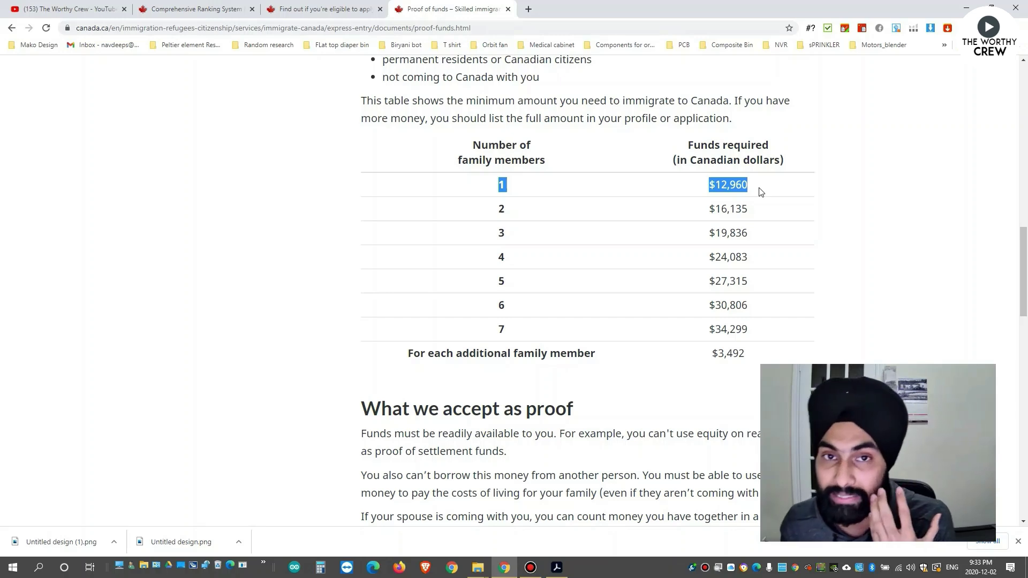
pyautogui.click(359, 10)
pyautogui.click(383, 275)
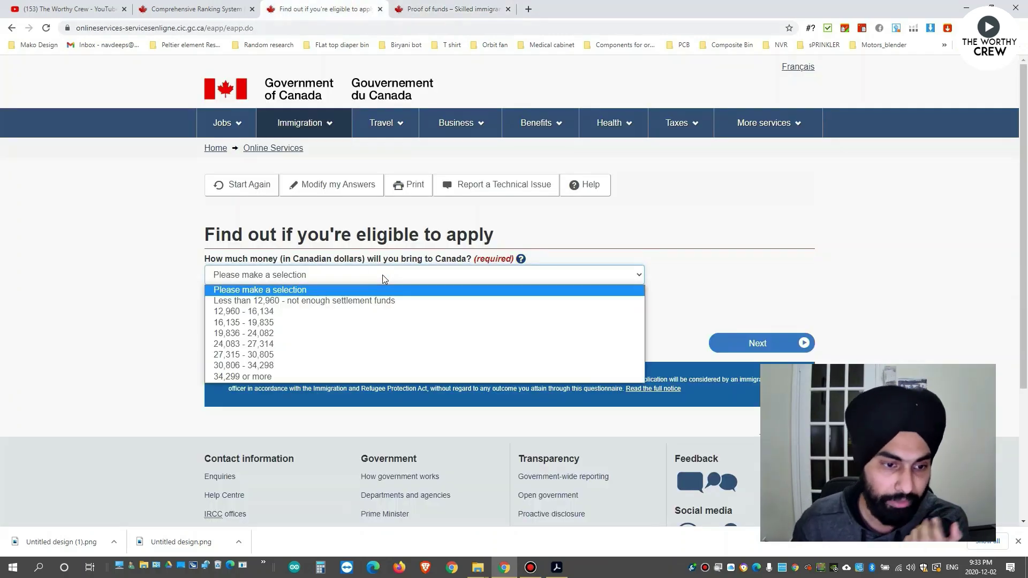
# Recheck the funds table and answer 12,960 - 16,134 for money brought to Canada.
pyautogui.click(404, 4)
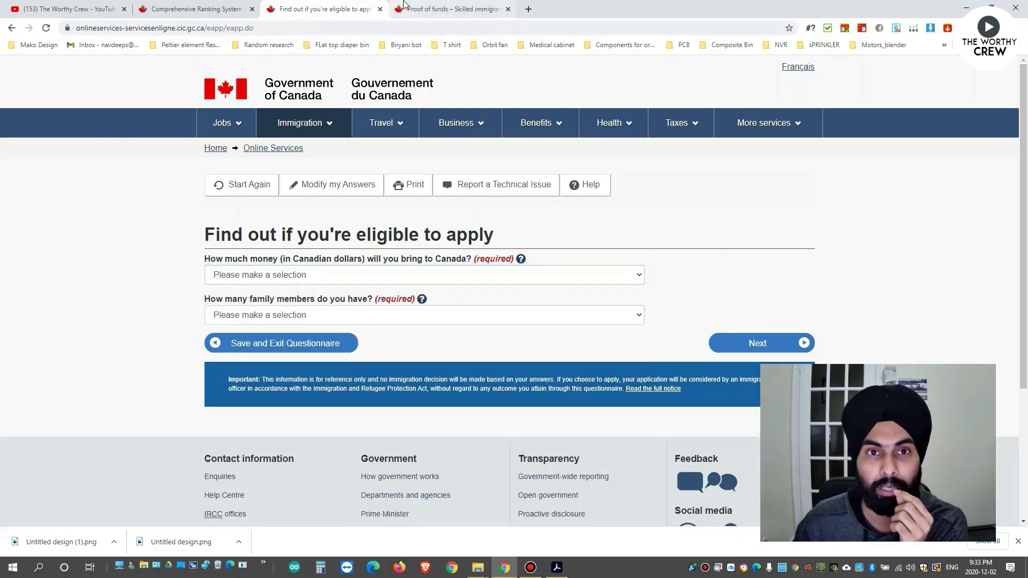
pyautogui.click(405, 4)
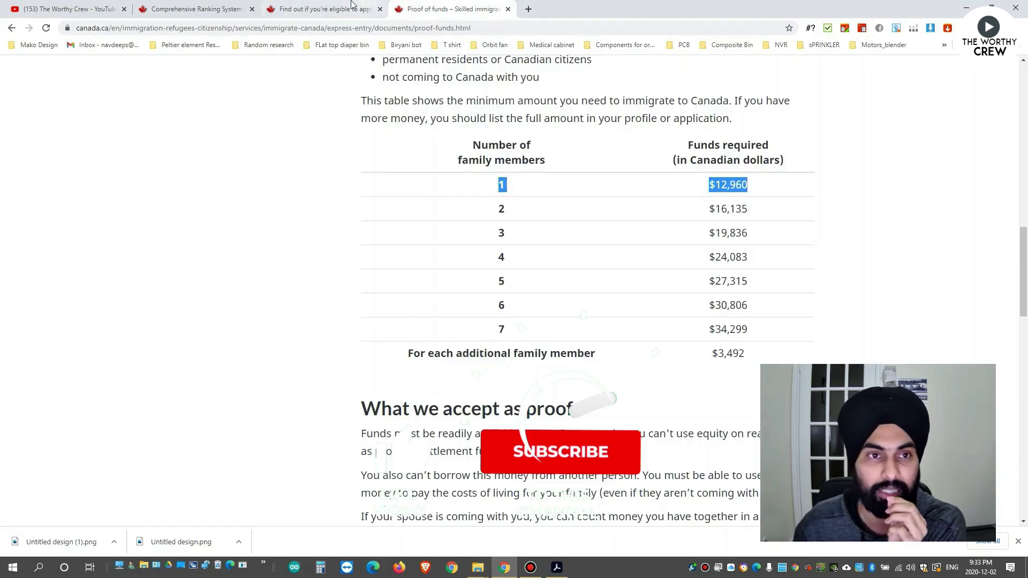
pyautogui.click(362, 3)
pyautogui.click(278, 275)
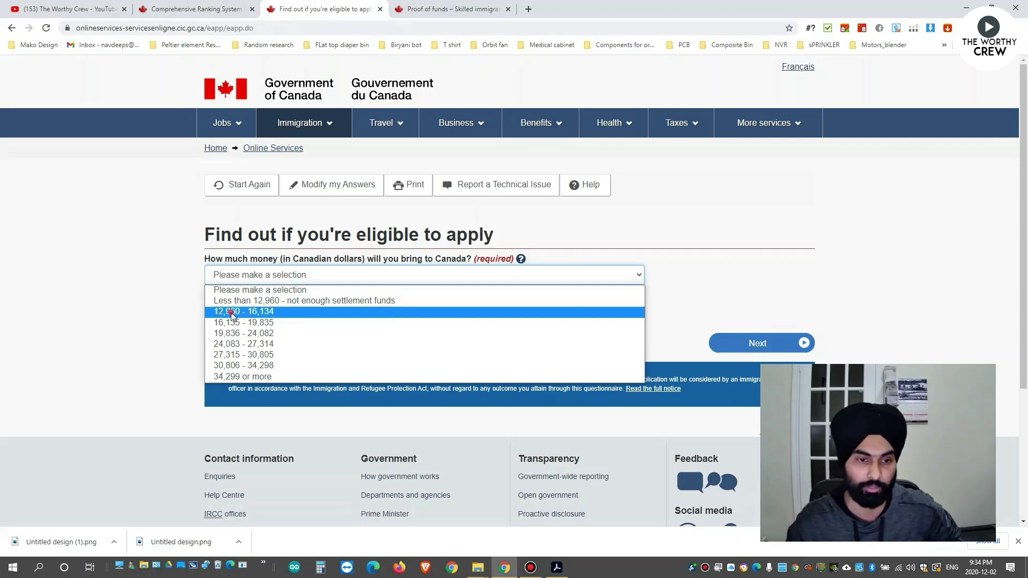
pyautogui.click(233, 312)
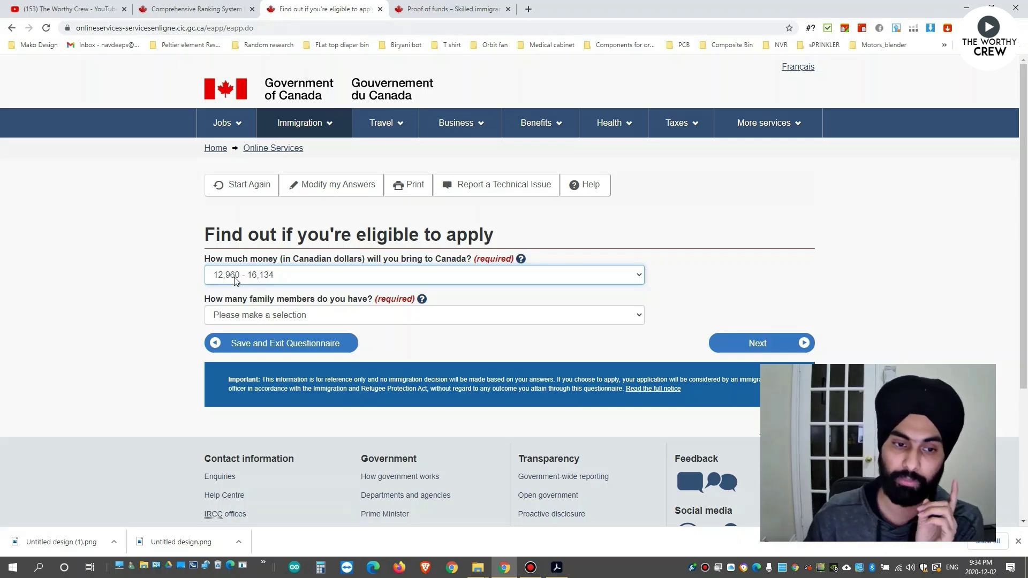
# Set family members to 1, read the counting help, and submit the answers.
pyautogui.click(344, 316)
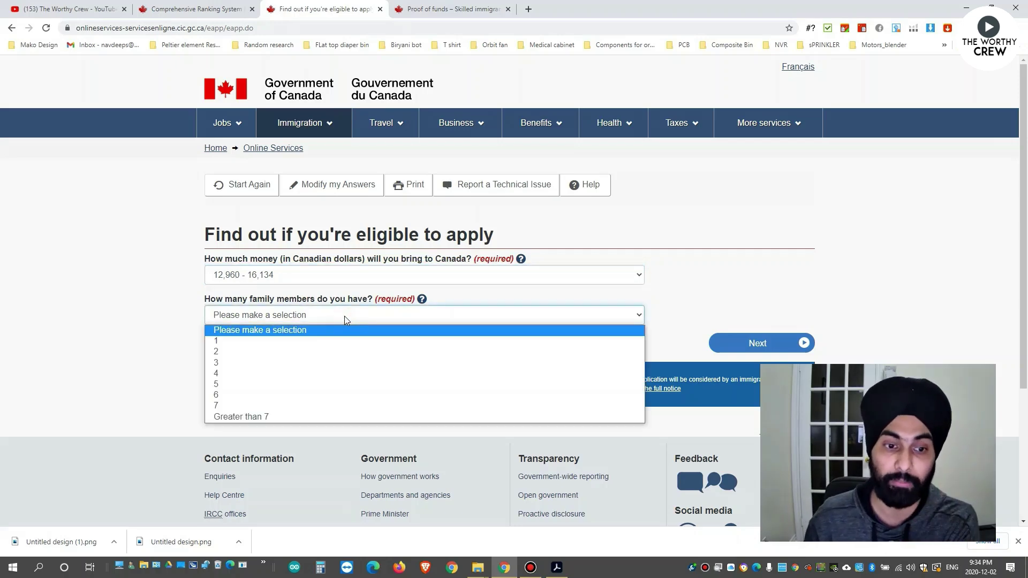
pyautogui.click(283, 341)
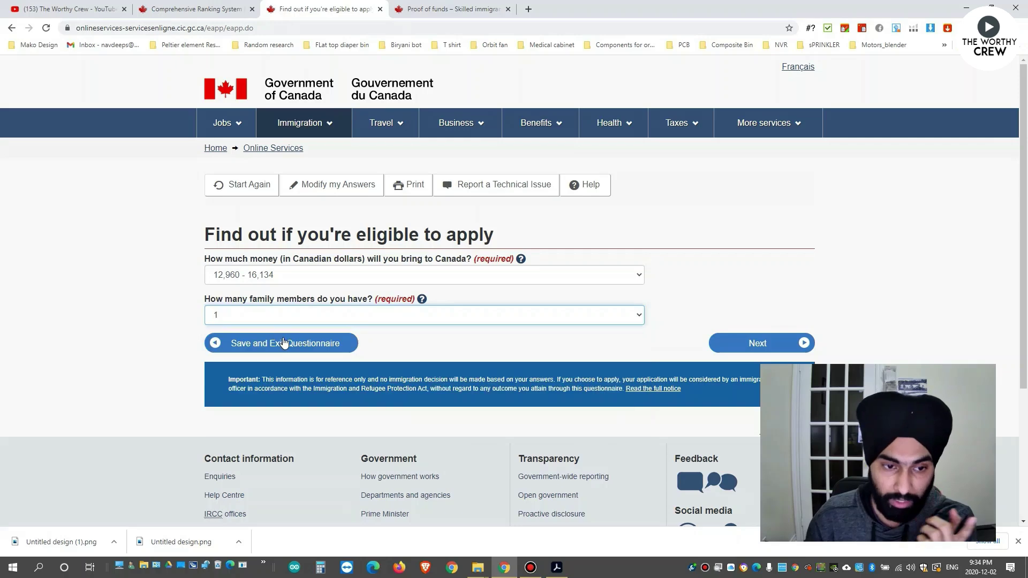
pyautogui.click(422, 299)
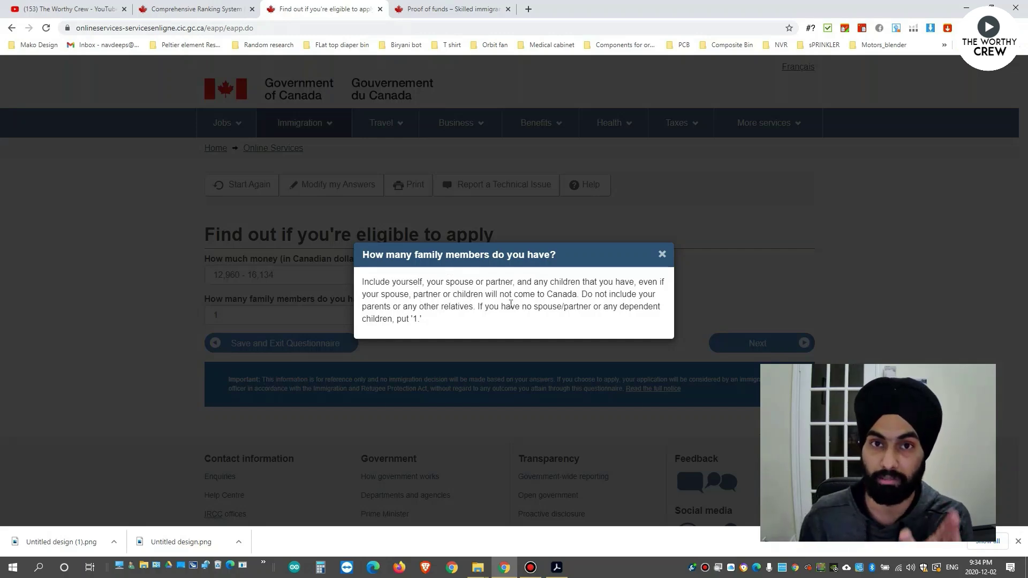
pyautogui.click(662, 255)
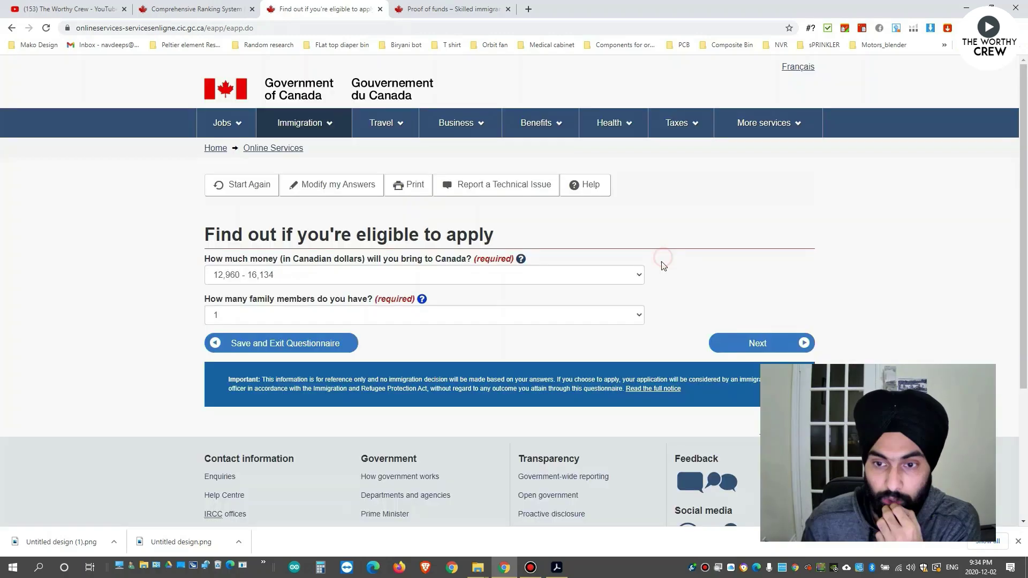
pyautogui.click(735, 343)
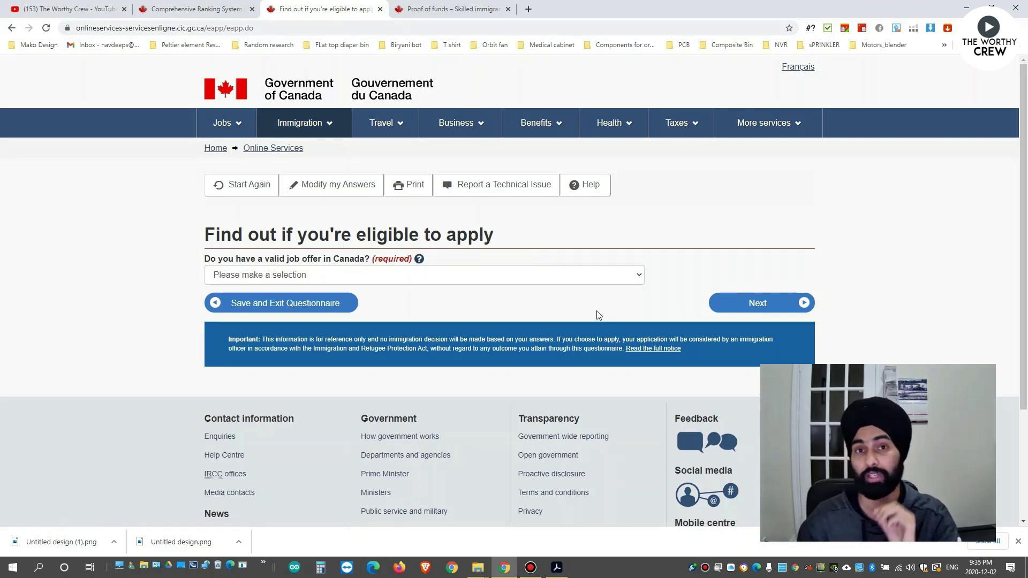
# Answer No to having a valid job offer in Canada and continue.
pyautogui.click(561, 278)
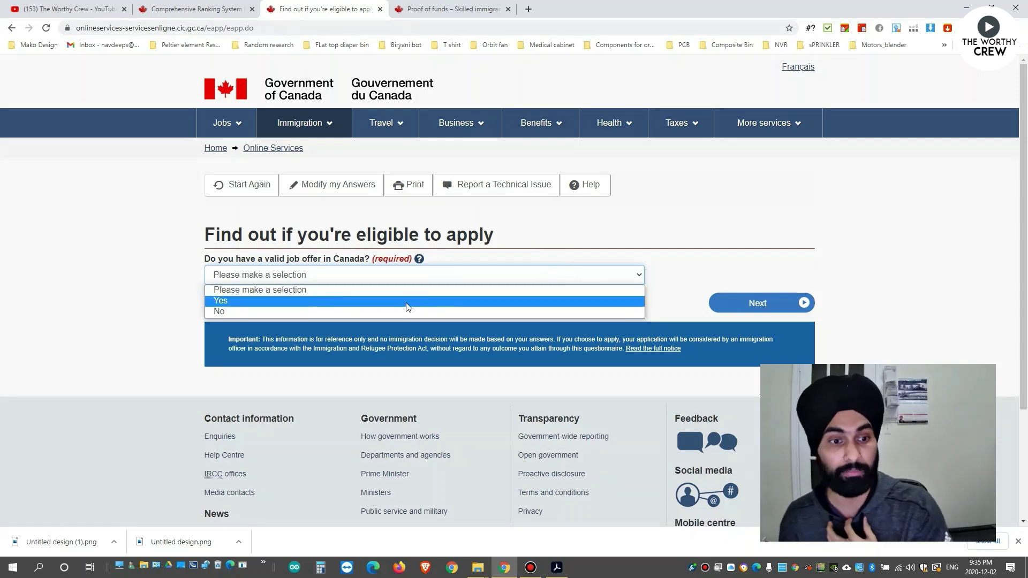
pyautogui.click(390, 312)
pyautogui.click(757, 302)
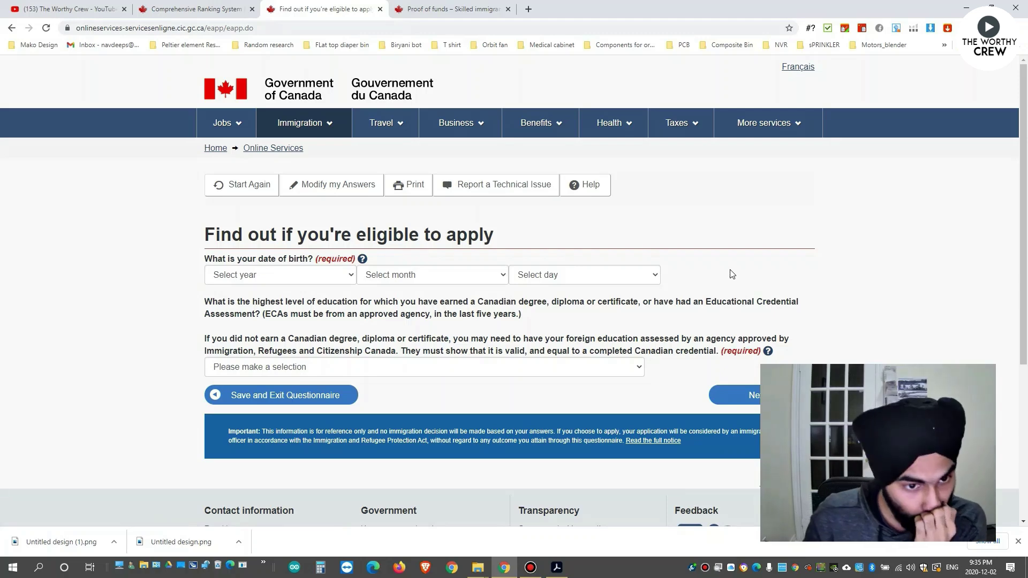
pyautogui.click(318, 279)
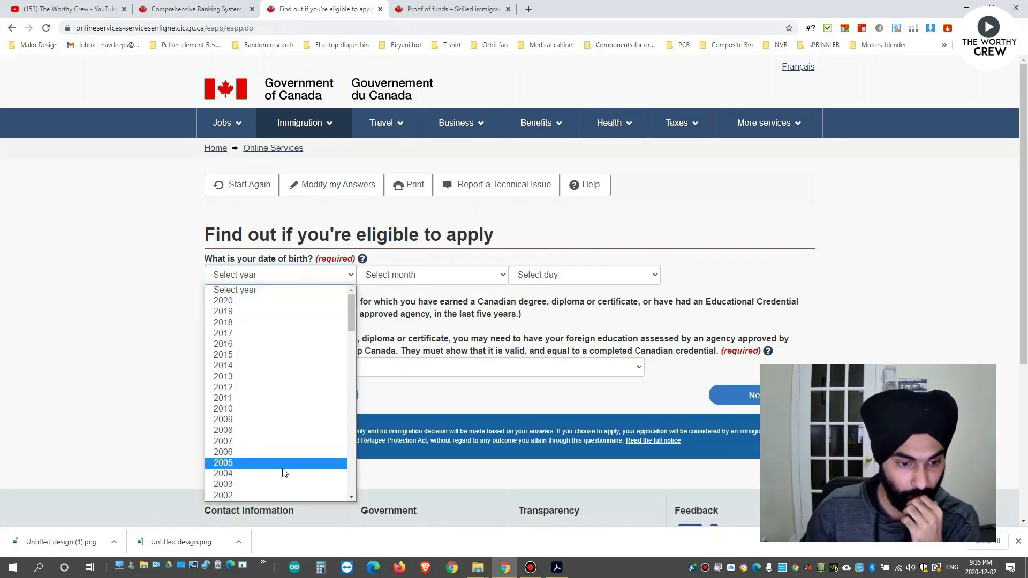
pyautogui.scroll(-12, 244, 353)
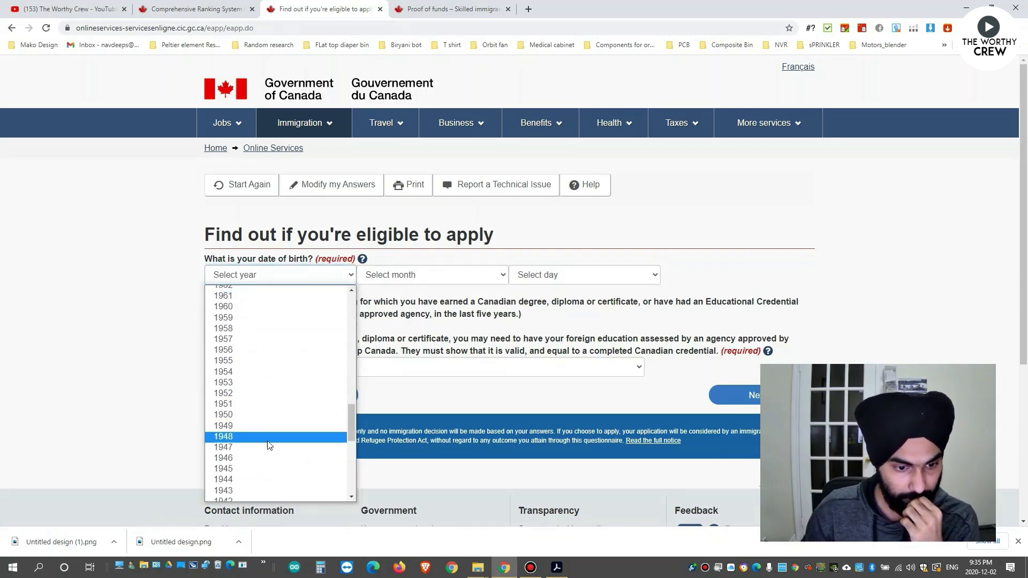
pyautogui.scroll(8, 240, 396)
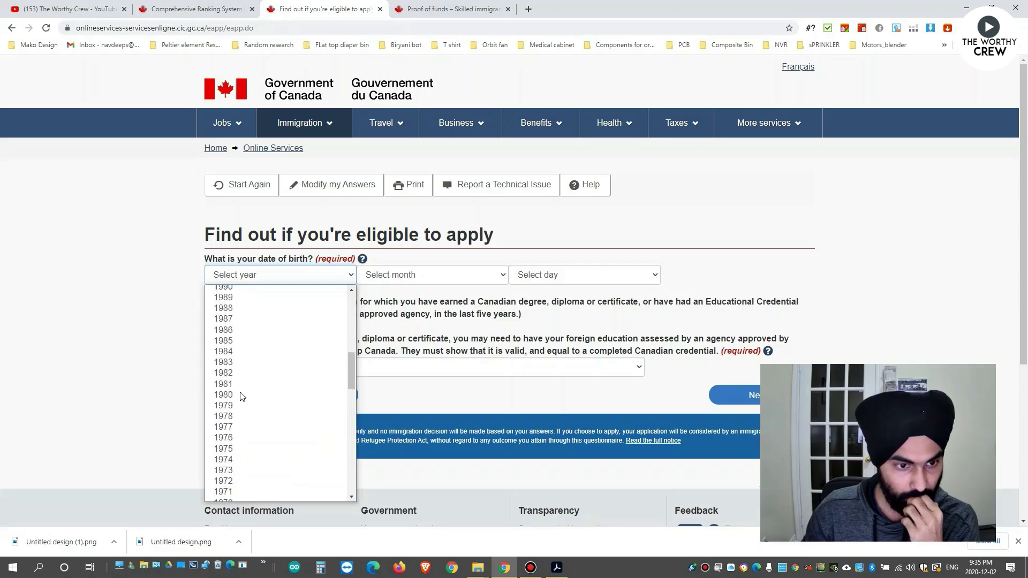
pyautogui.click(244, 400)
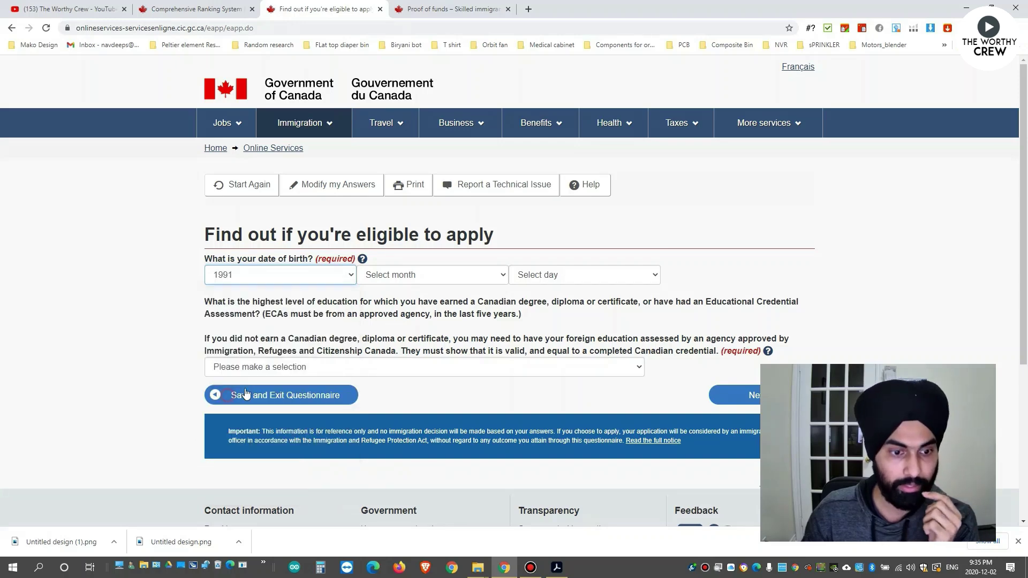
pyautogui.click(471, 274)
pyautogui.click(404, 420)
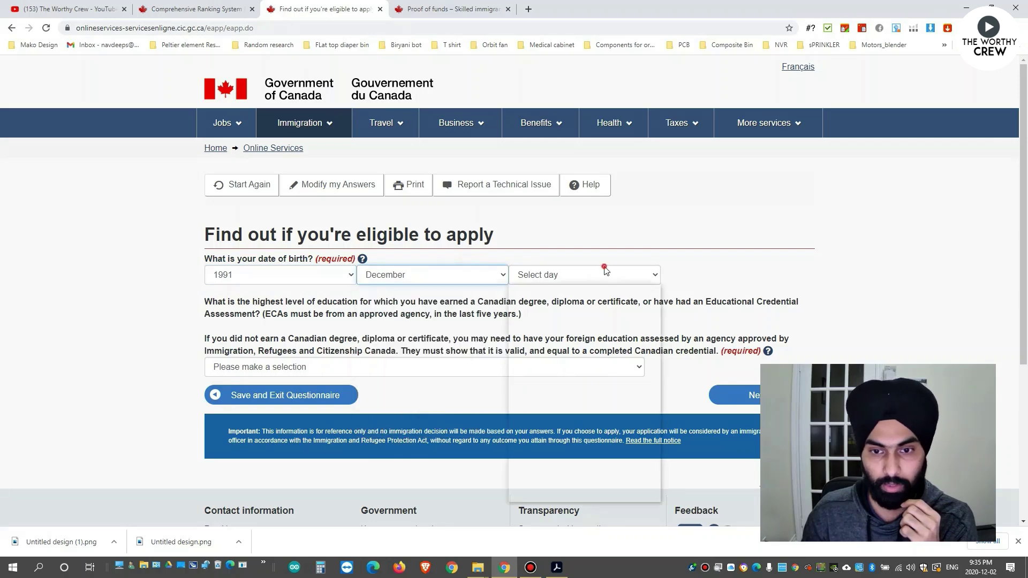
pyautogui.click(557, 275)
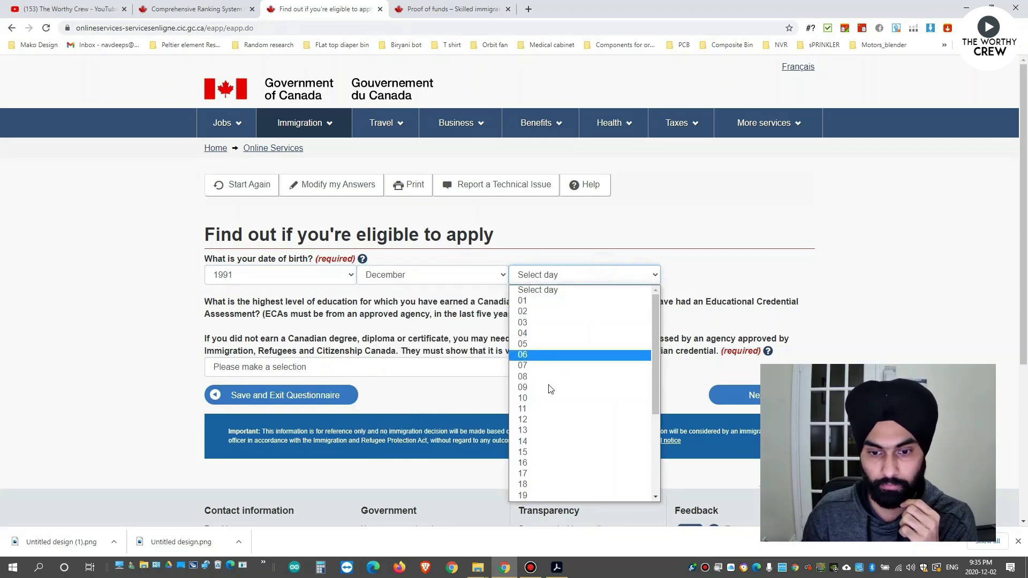
pyautogui.click(546, 440)
pyautogui.scroll(-1, 525, 277)
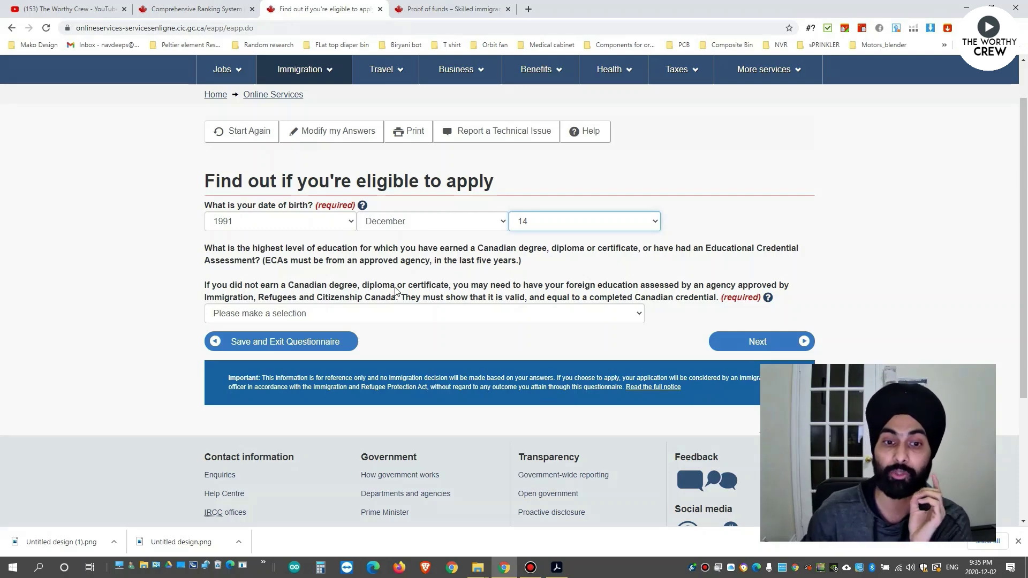
# Choose Bachelor's degree as highest education level and advance to the next question.
pyautogui.moveTo(638, 292); pyautogui.dragTo(679, 292)
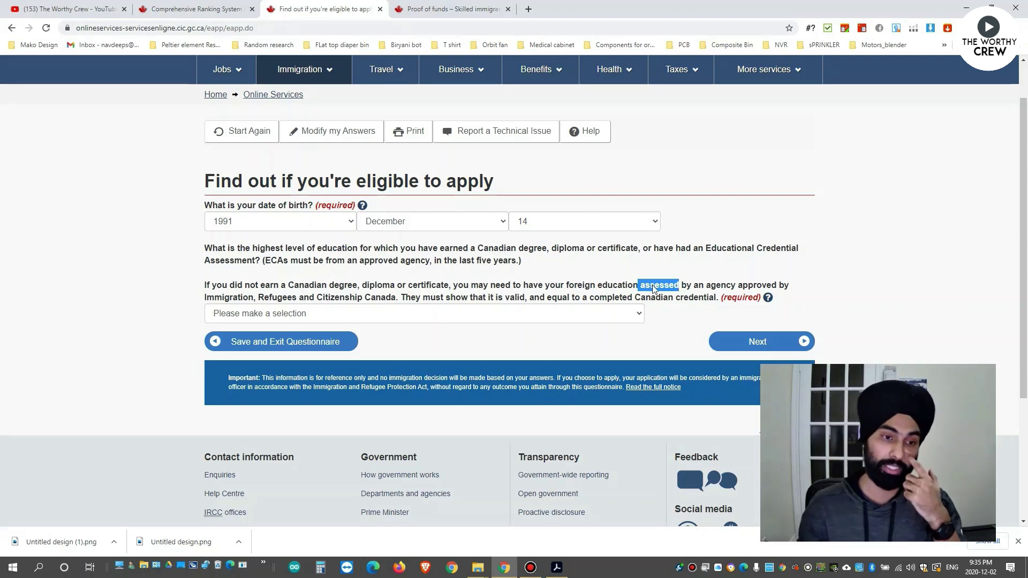
pyautogui.click(419, 315)
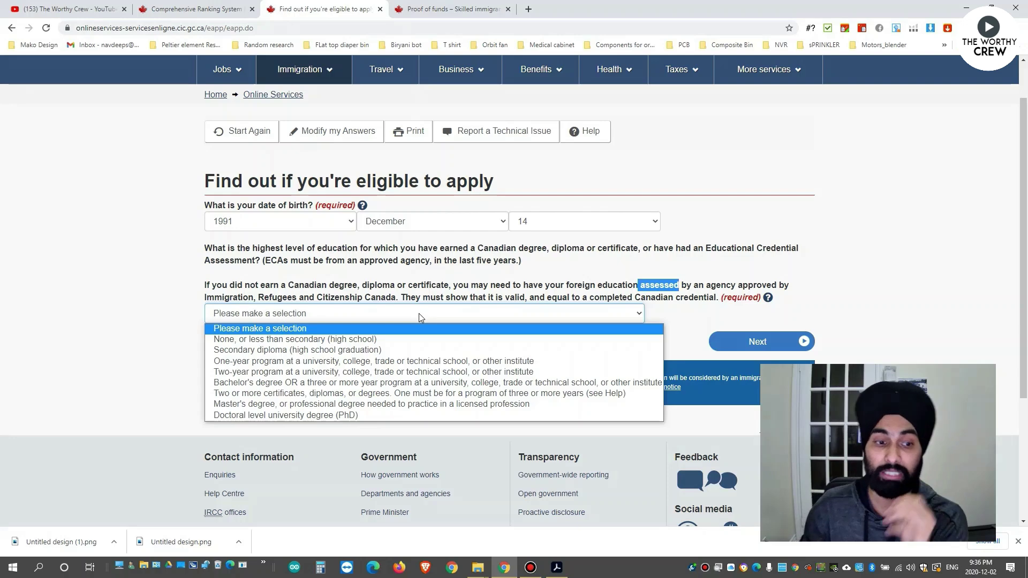
pyautogui.click(357, 384)
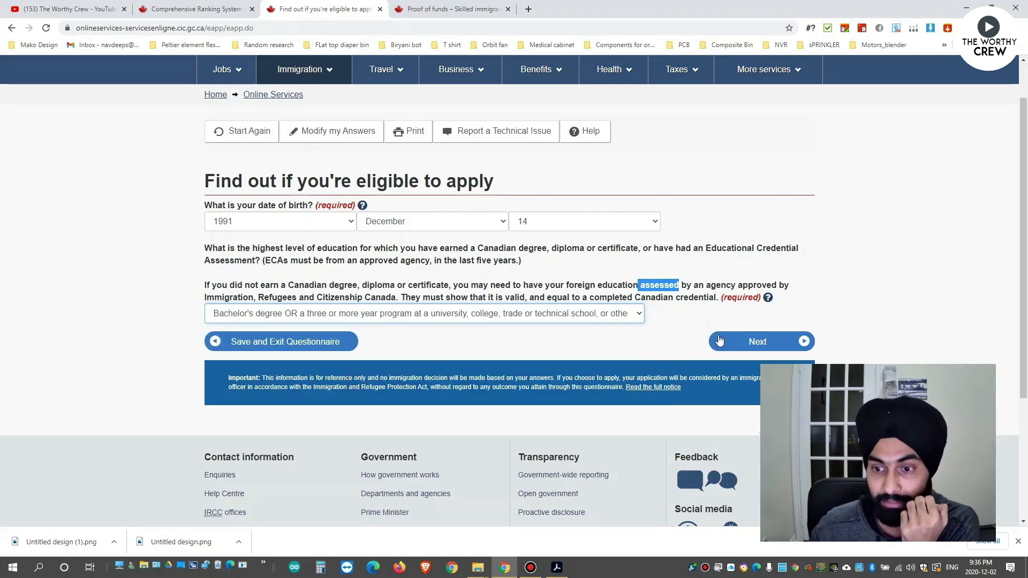
pyautogui.click(671, 338)
pyautogui.click(527, 320)
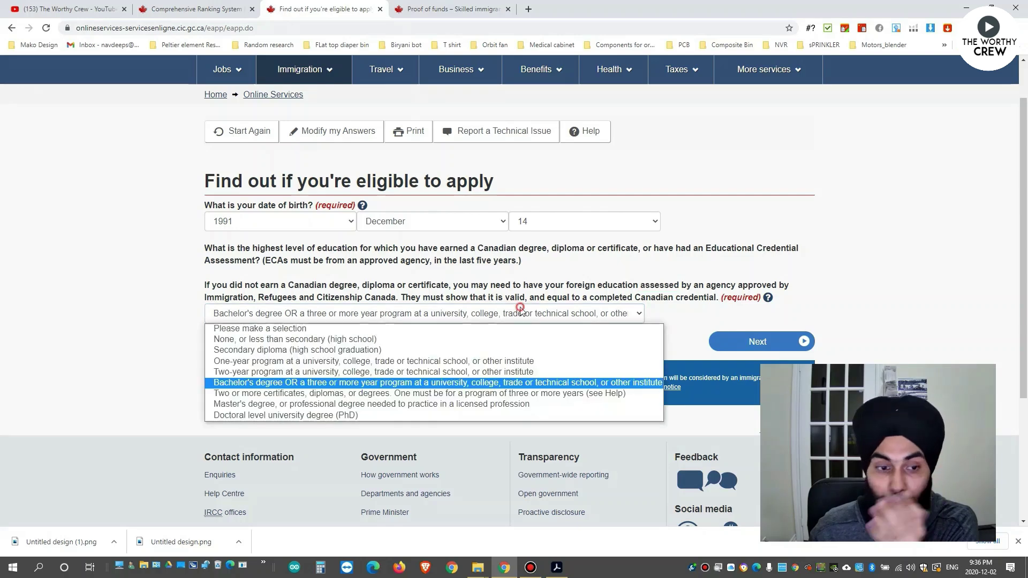
pyautogui.click(675, 313)
pyautogui.click(744, 341)
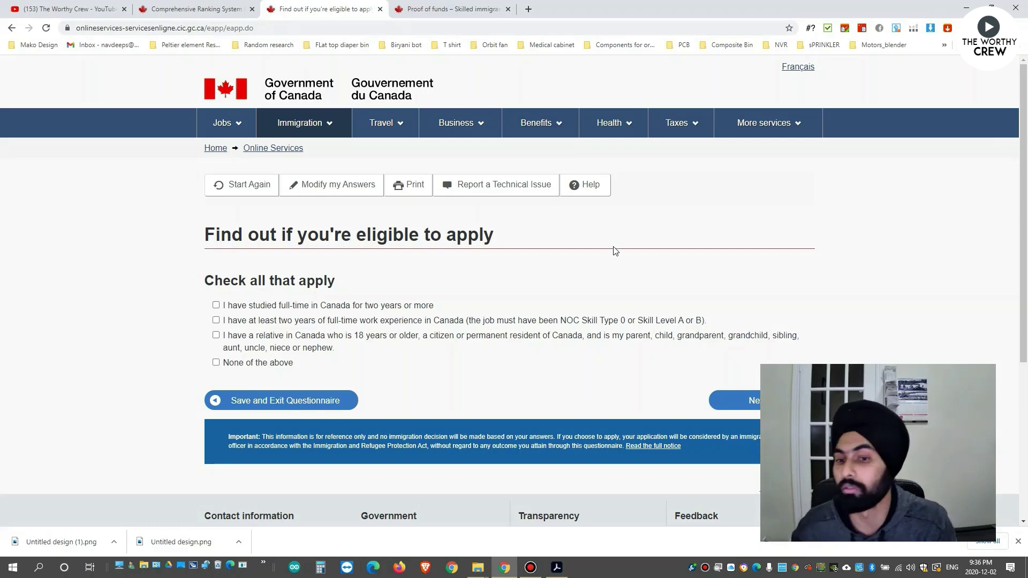
# Tick 'I have a relative in Canada' and submit the checklist answer.
pyautogui.scroll(-1, 615, 249)
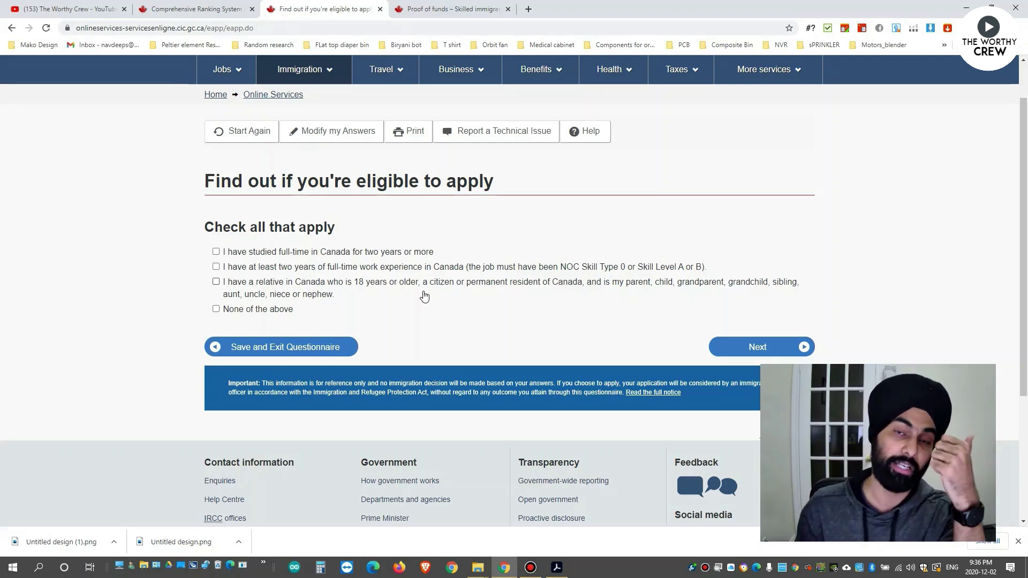
pyautogui.click(320, 283)
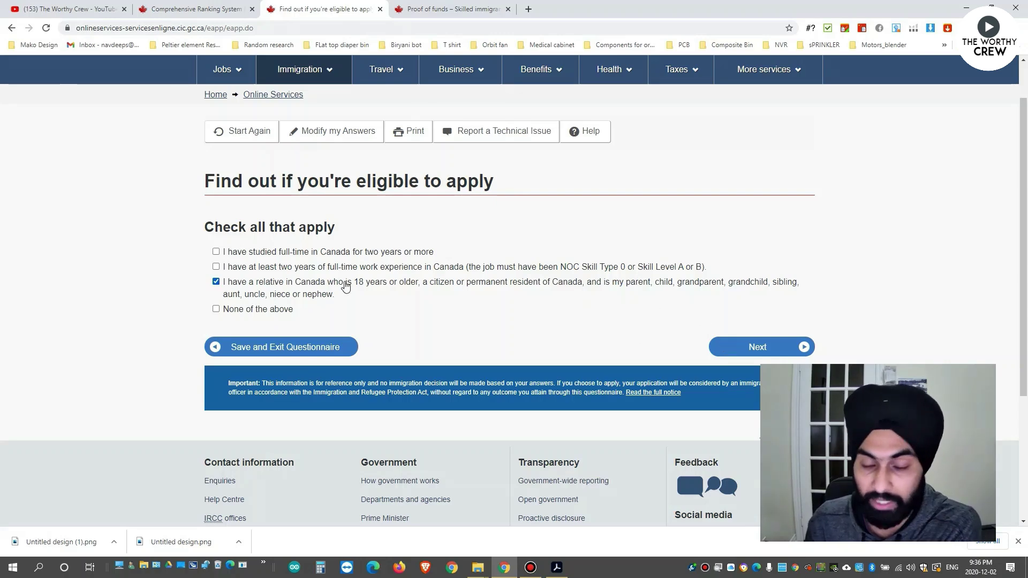
pyautogui.click(731, 353)
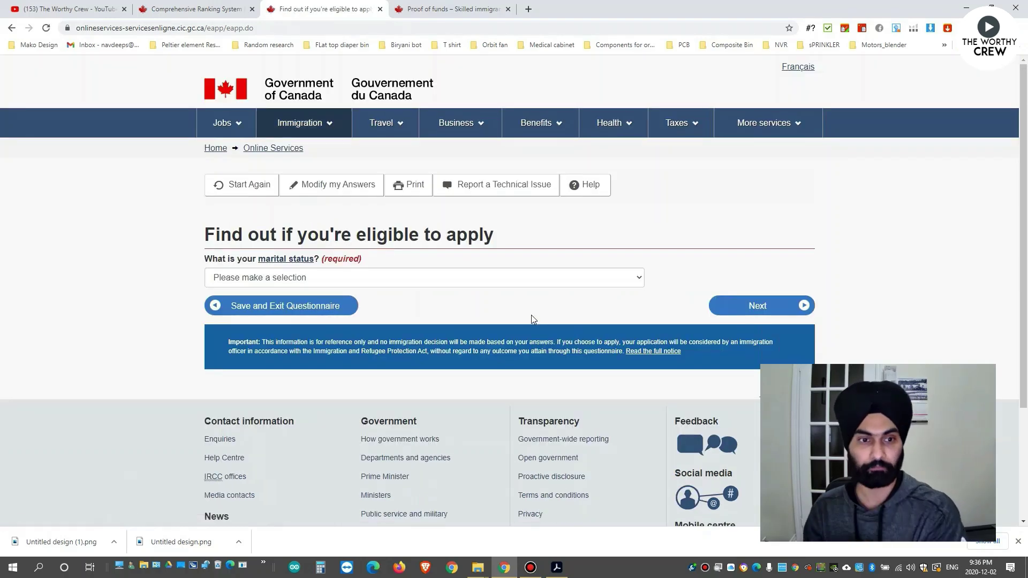
pyautogui.click(428, 277)
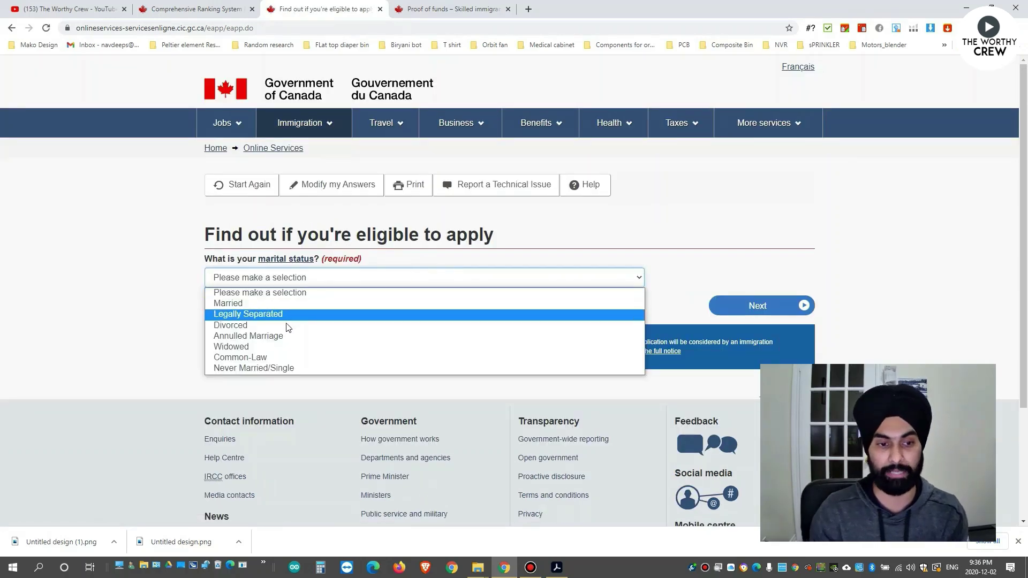
# Choose Never Married/Single, review the eligibility results, and continue to the applicant details form.
pyautogui.click(262, 369)
pyautogui.click(750, 306)
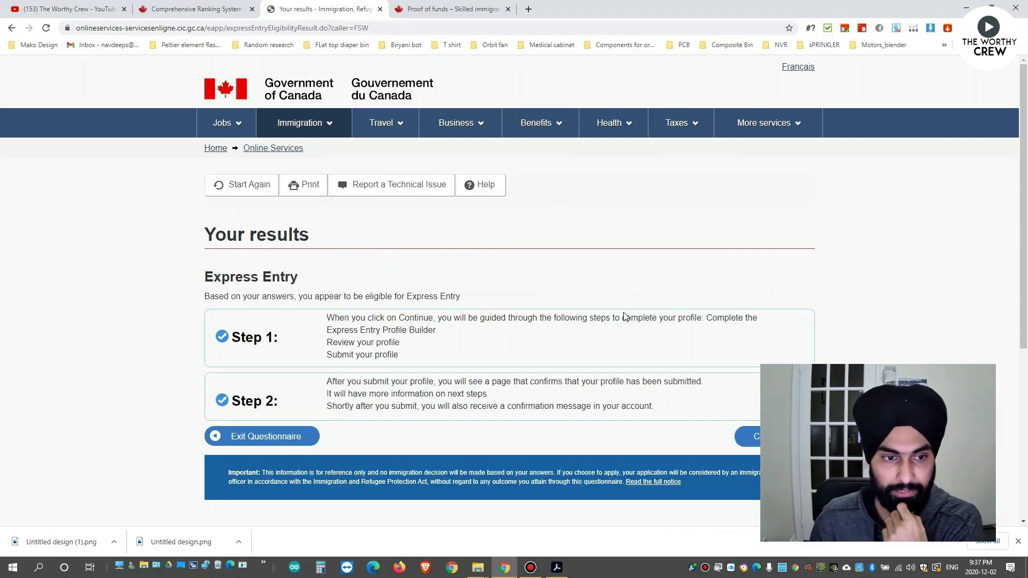
pyautogui.scroll(-1, 497, 321)
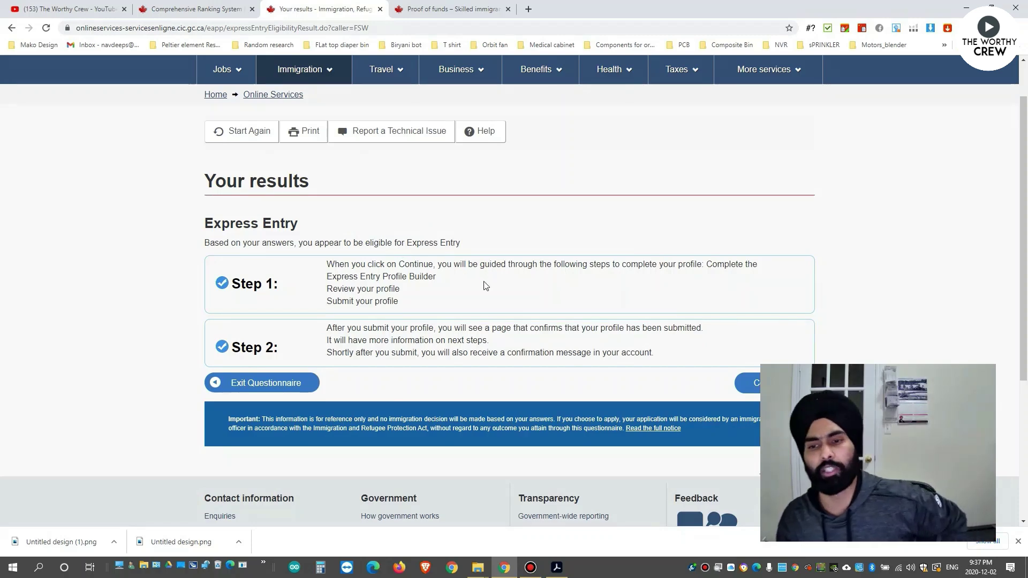
pyautogui.scroll(-2, 457, 265)
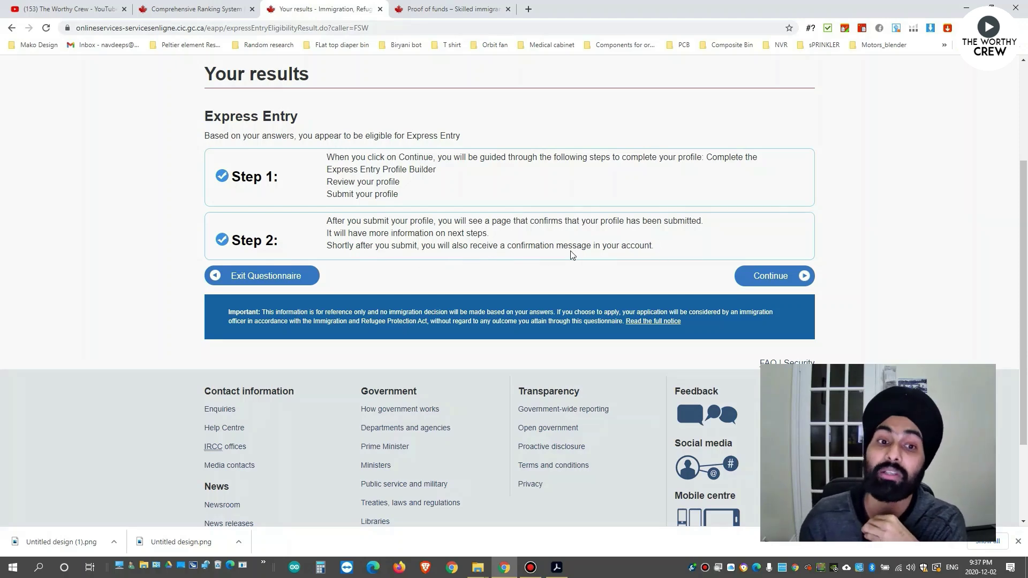
pyautogui.click(751, 277)
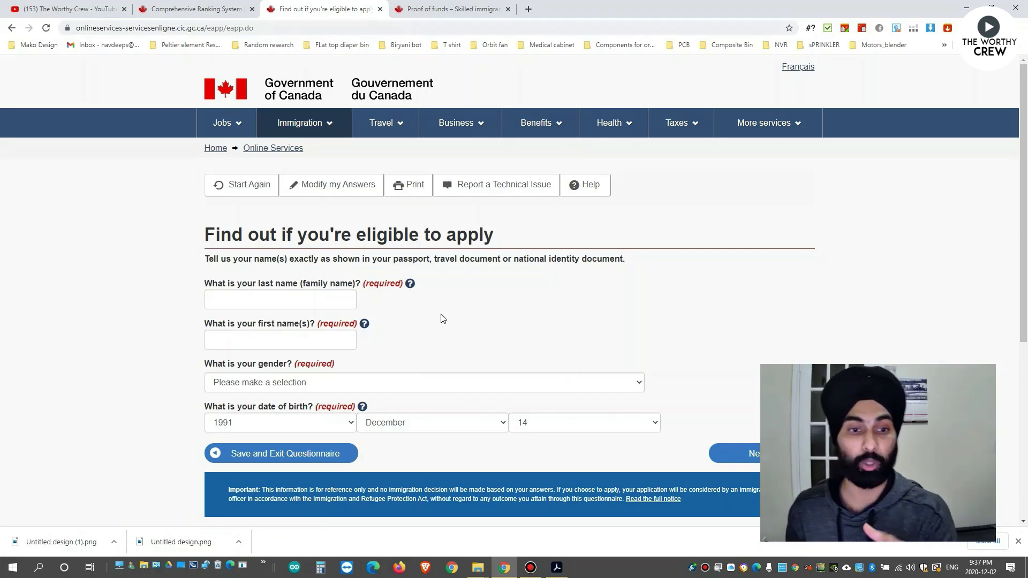
# Enter the applicant's last name, set gender to Male, keep birth year 1991, and submit.
pyautogui.scroll(-1, 393, 258)
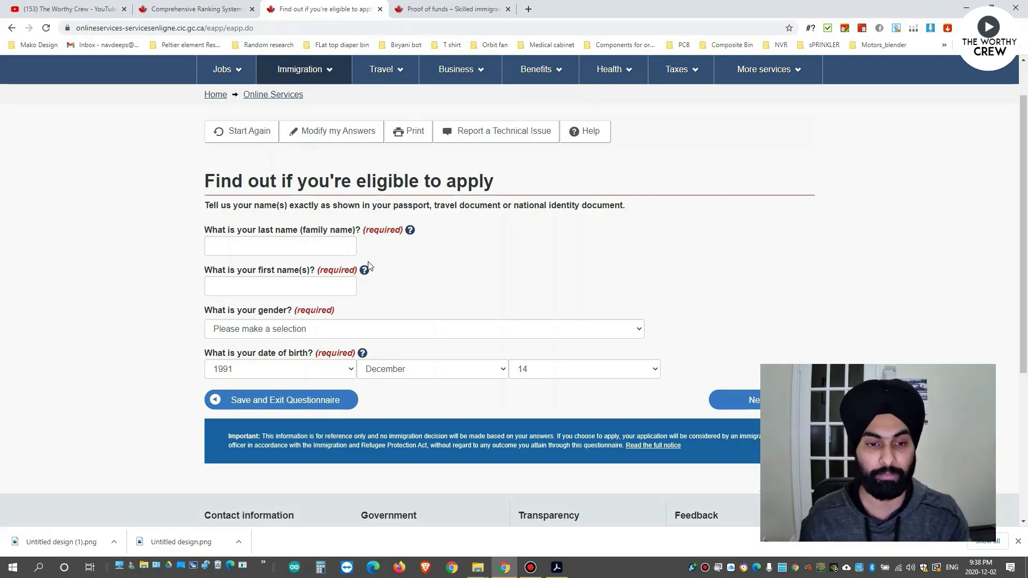
pyautogui.click(301, 252)
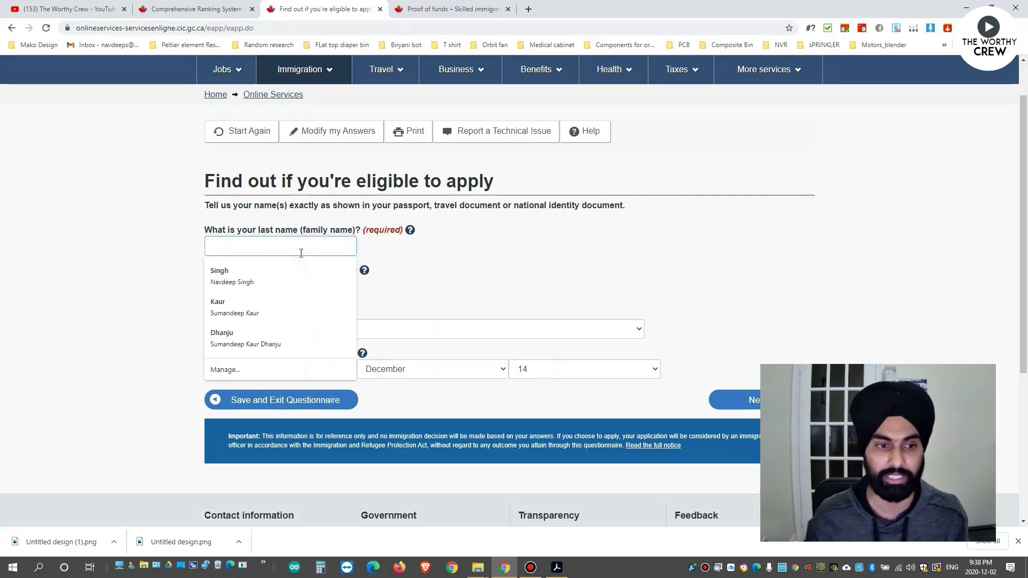
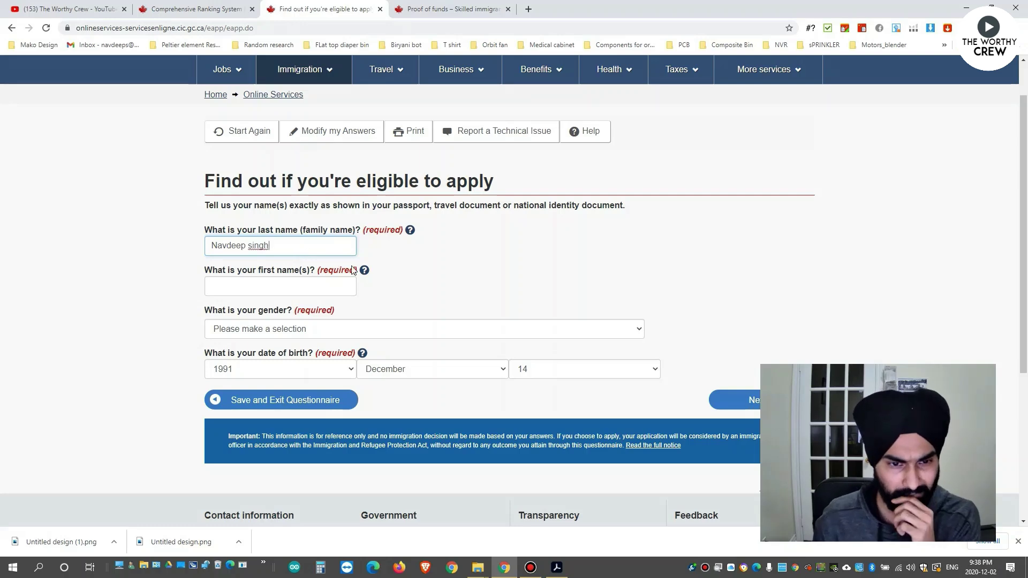
pyautogui.click(392, 298)
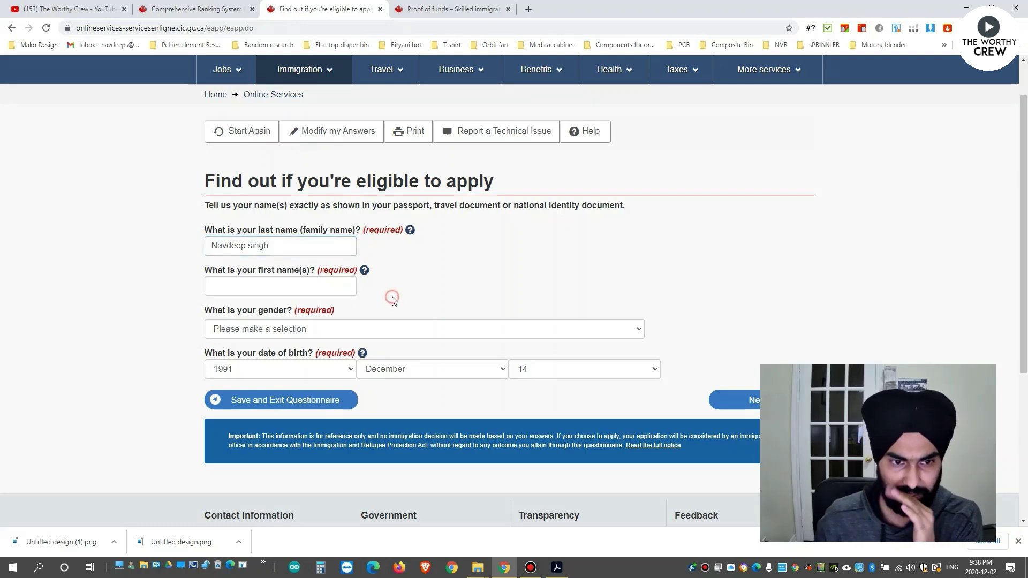
pyautogui.click(352, 329)
pyautogui.click(253, 366)
pyautogui.click(293, 369)
pyautogui.click(293, 369)
pyautogui.scroll(-1, 495, 327)
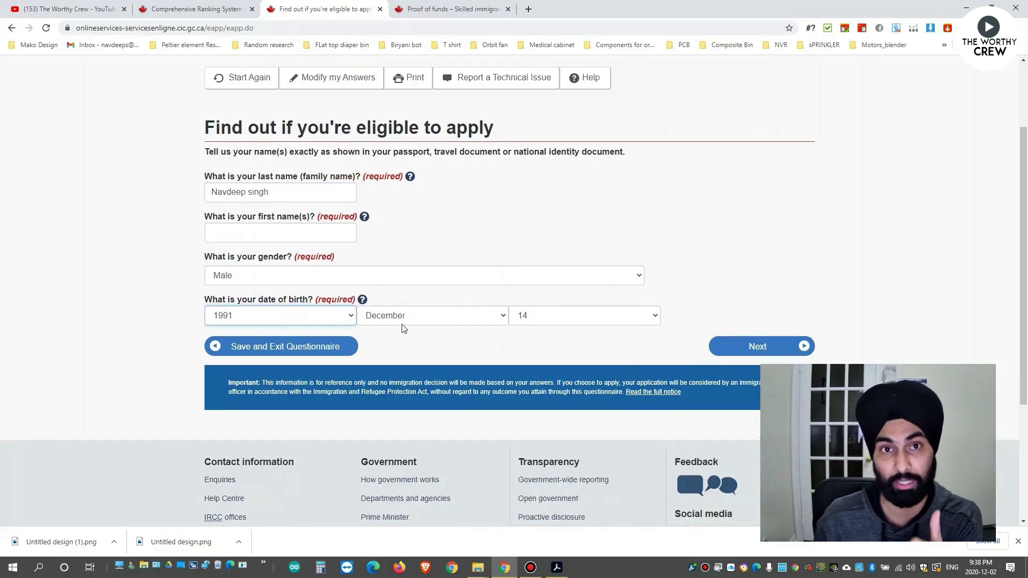
pyautogui.click(722, 351)
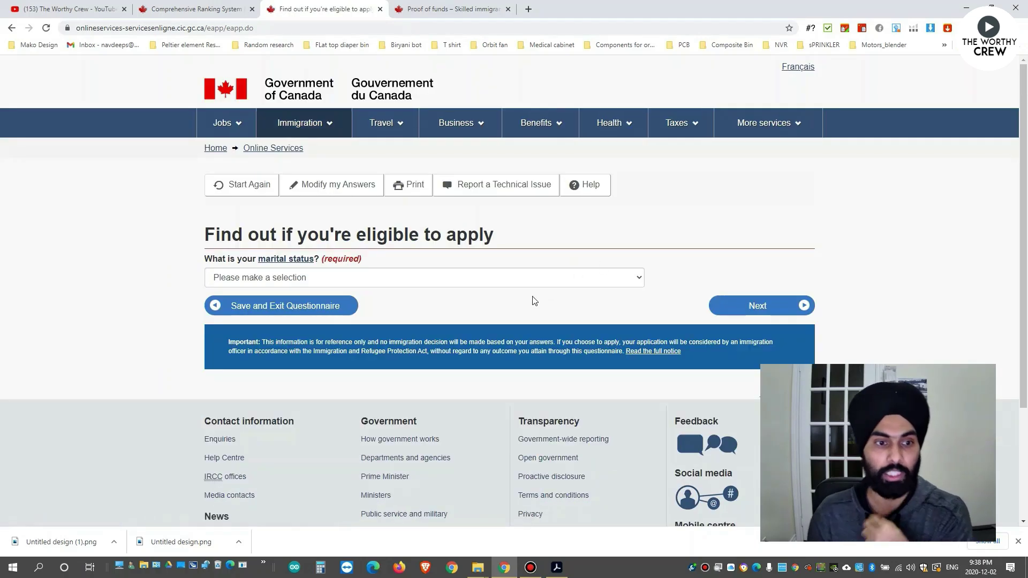
# Select Never Married/Single as marital status and submit to reach the Express Entry profile.
pyautogui.click(456, 279)
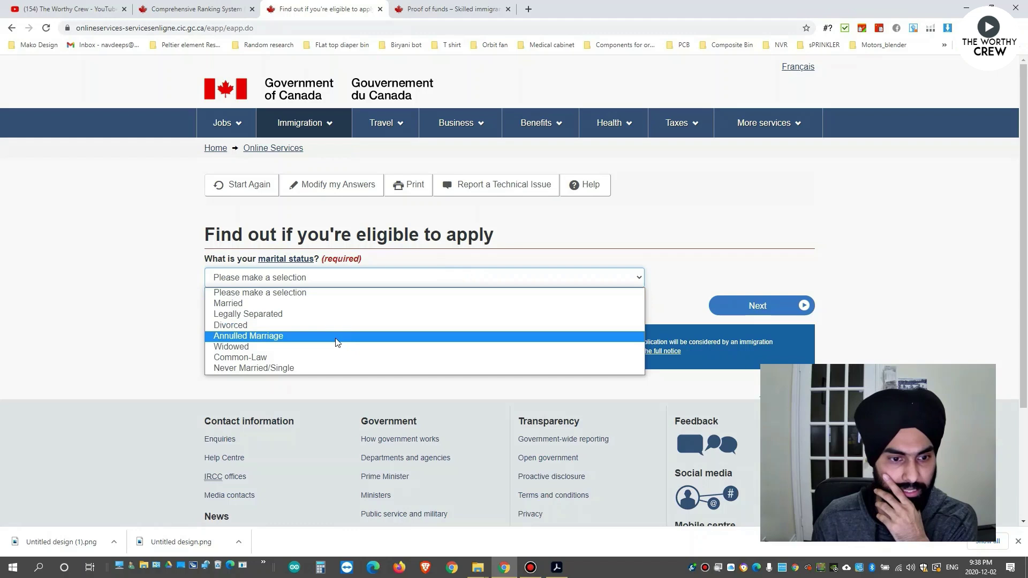
pyautogui.click(298, 368)
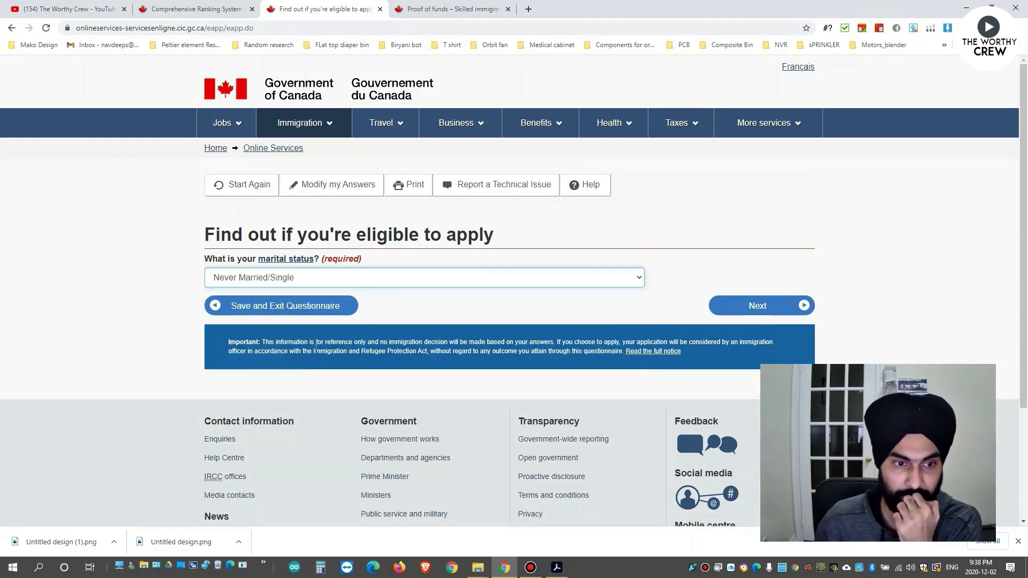
pyautogui.click(760, 305)
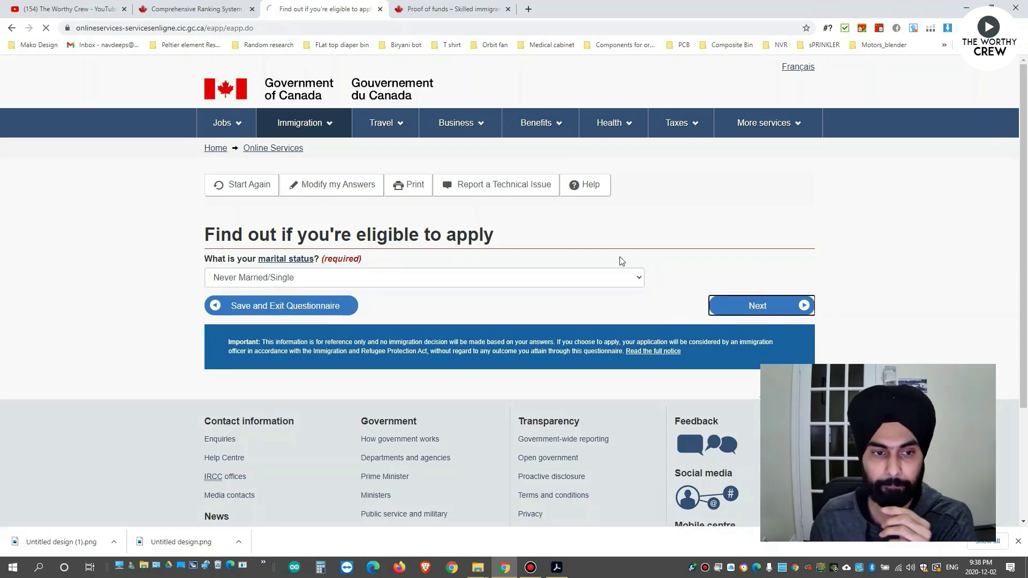
pyautogui.scroll(-3, 472, 313)
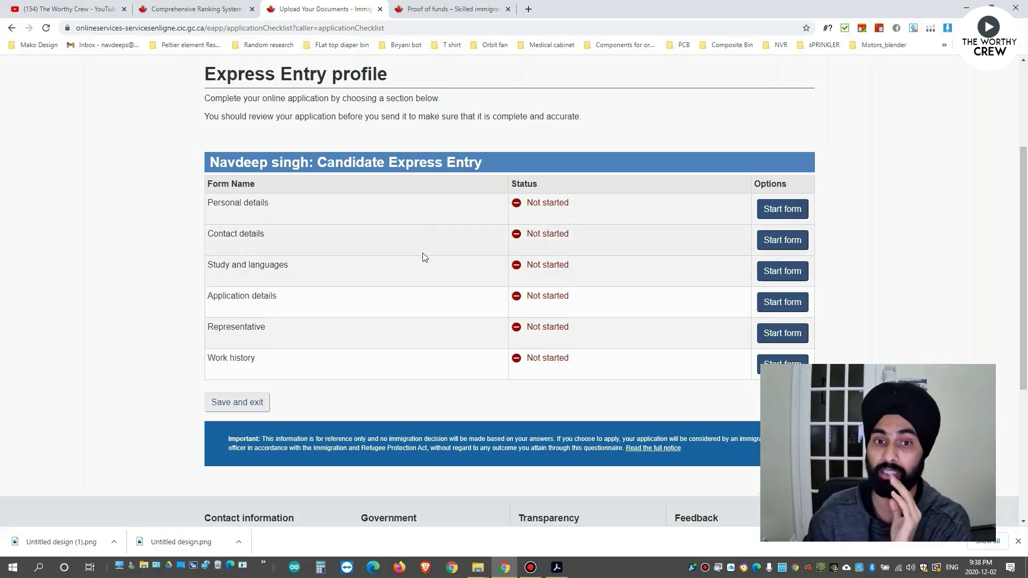
# Review the six profile forms and start the Personal details form.
pyautogui.scroll(-1, 424, 257)
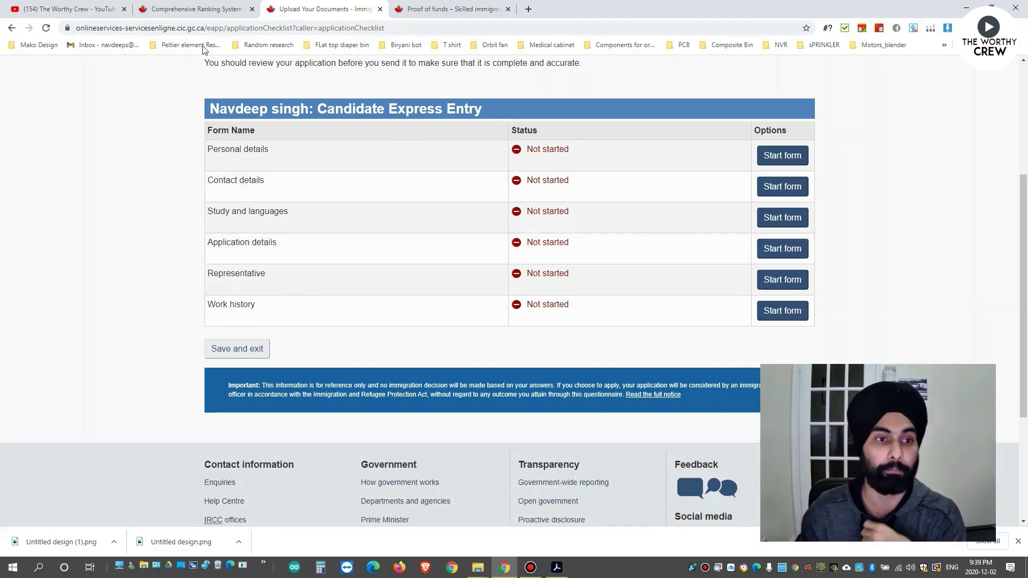
pyautogui.moveTo(207, 149); pyautogui.dragTo(651, 301)
pyautogui.click(651, 300)
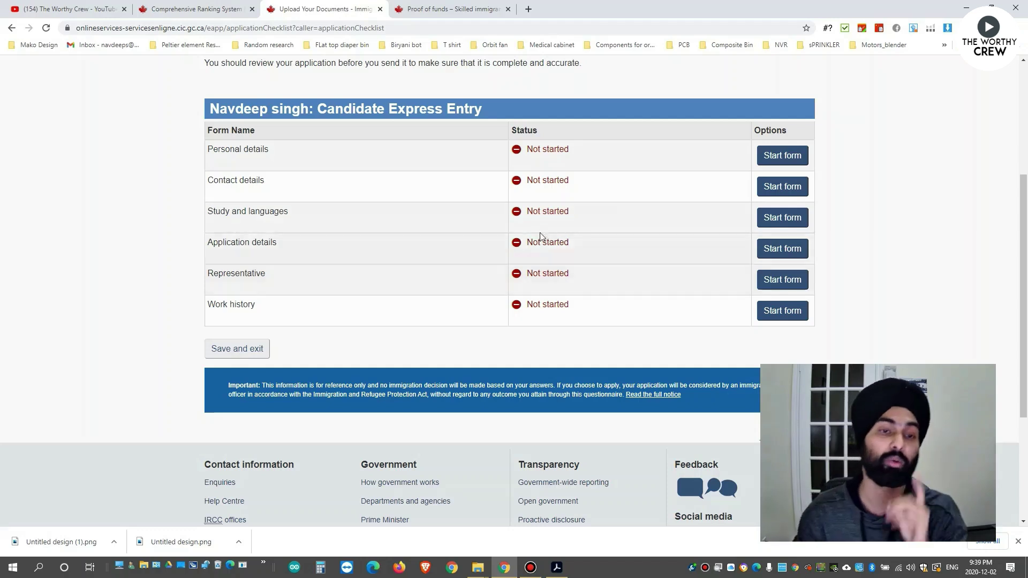
pyautogui.scroll(1, 626, 193)
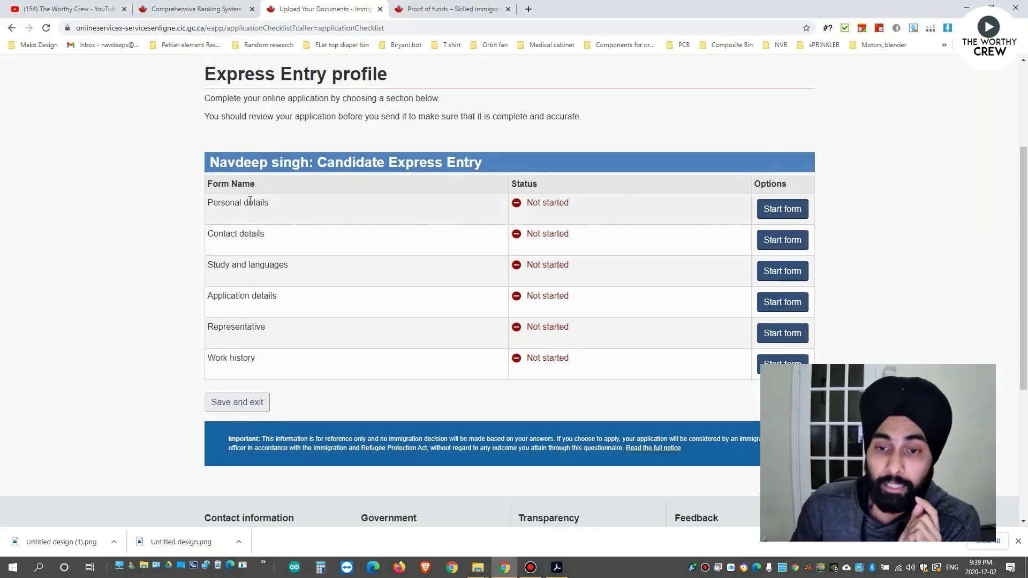
pyautogui.click(776, 213)
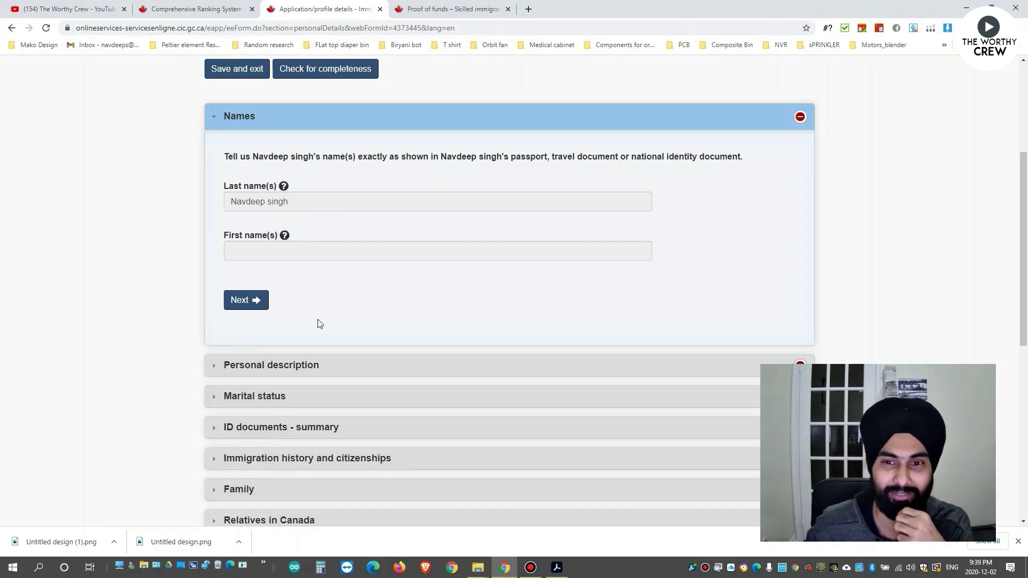
# Enter India as country of birth and Jalandhar as city of birth.
pyautogui.scroll(-1, 317, 321)
pyautogui.click(254, 251)
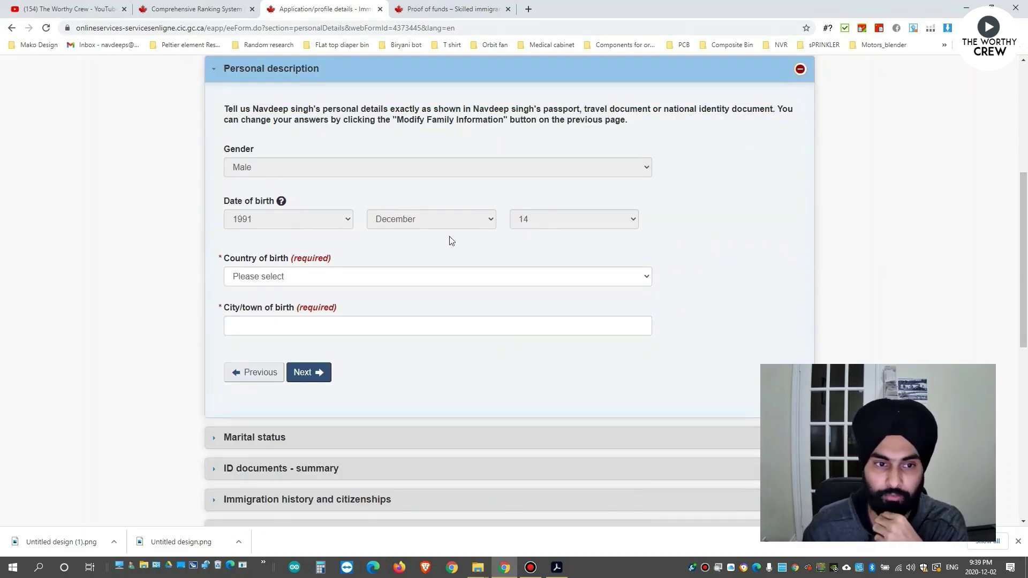
pyautogui.click(305, 276)
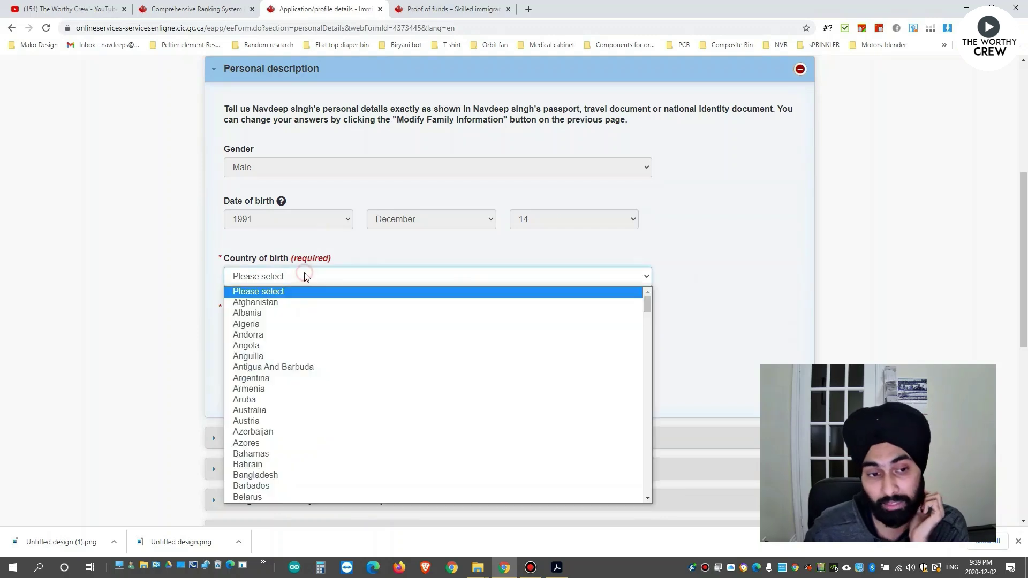
pyautogui.write('india')
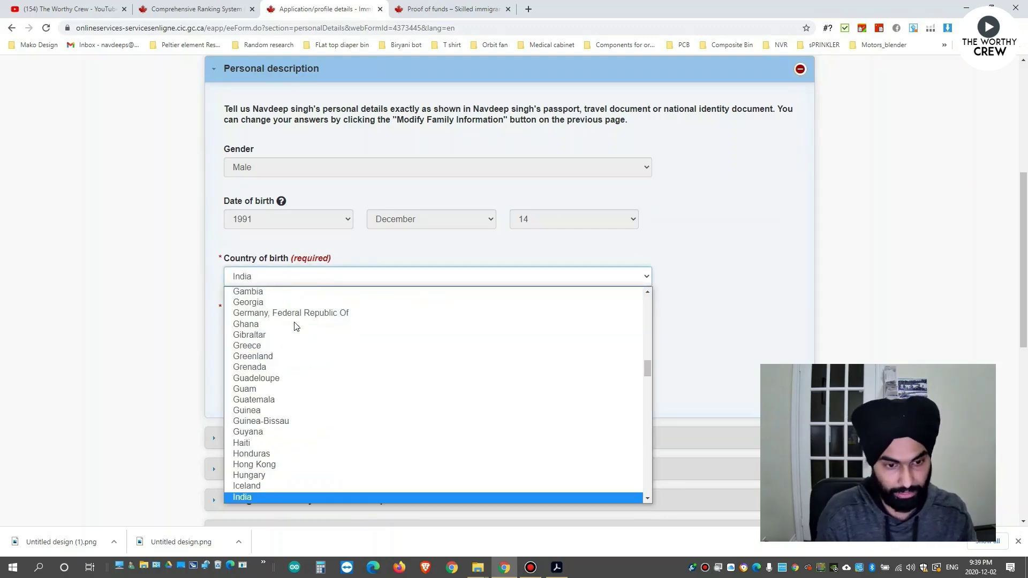
pyautogui.press('Return')
pyautogui.click(295, 322)
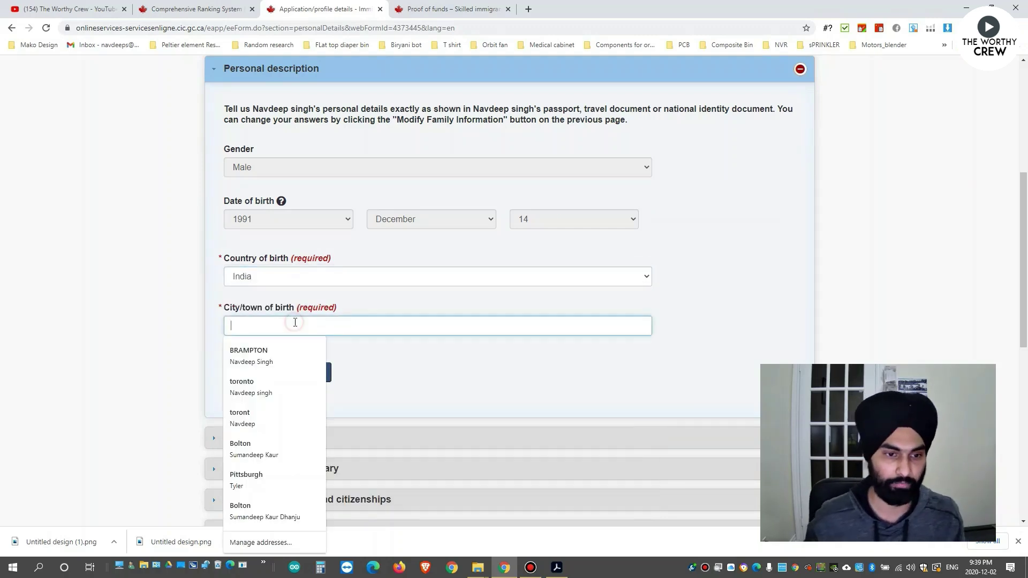
pyautogui.write('Jalandhar')
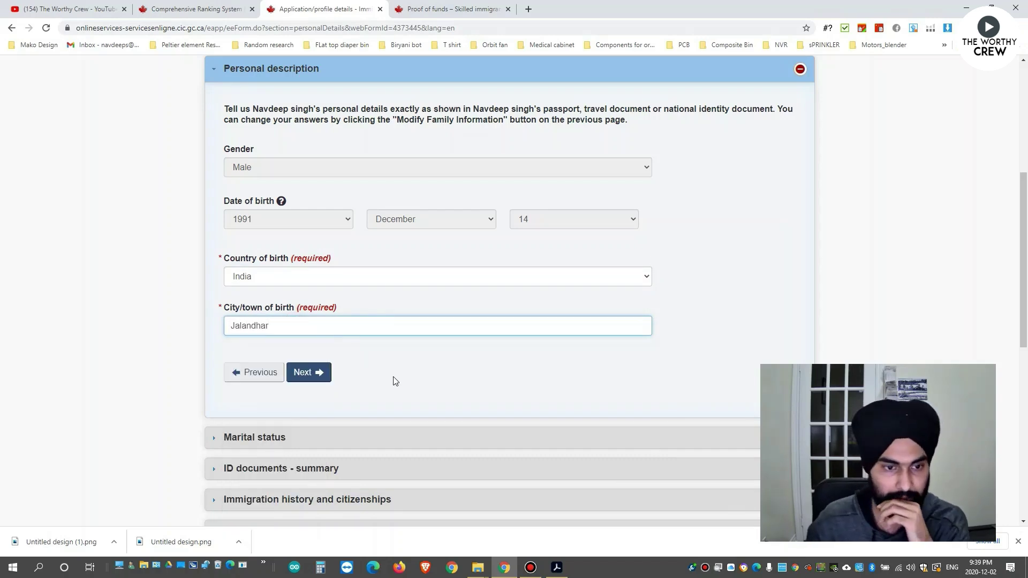
pyautogui.click(323, 373)
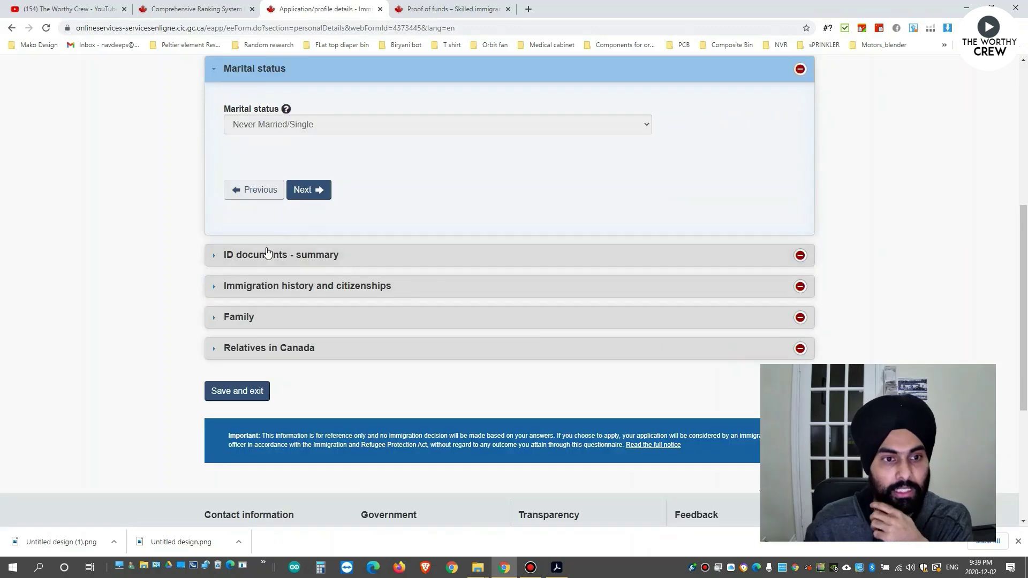
# In the ID documents section, answer Yes to having a passport.
pyautogui.scroll(1, 267, 251)
pyautogui.click(319, 249)
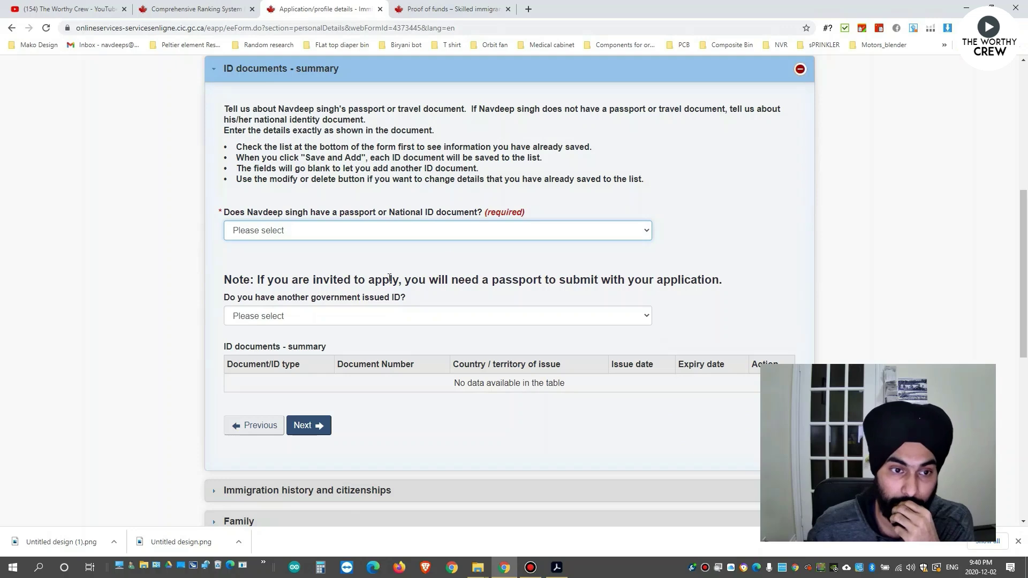
pyautogui.click(380, 231)
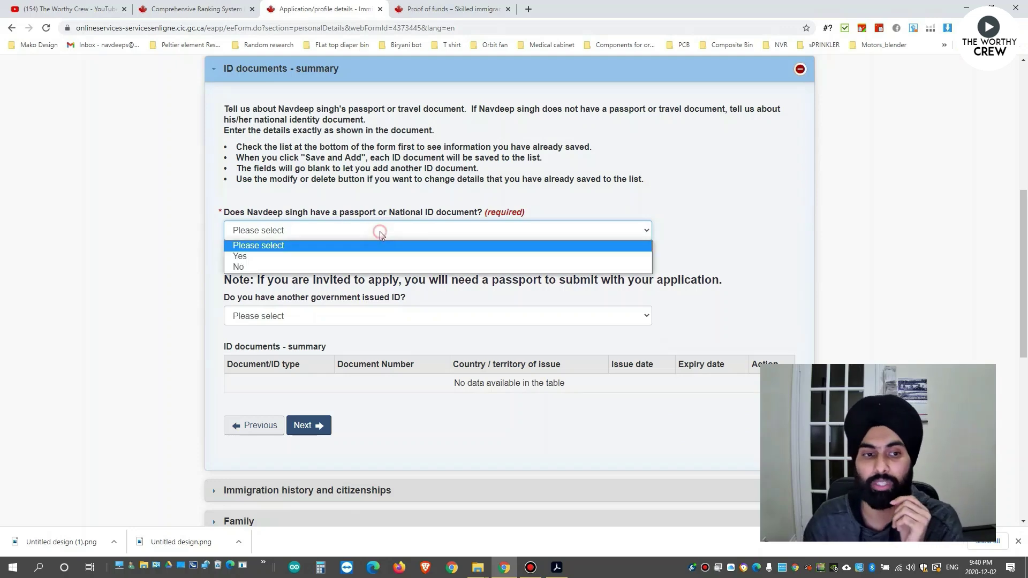
pyautogui.click(287, 257)
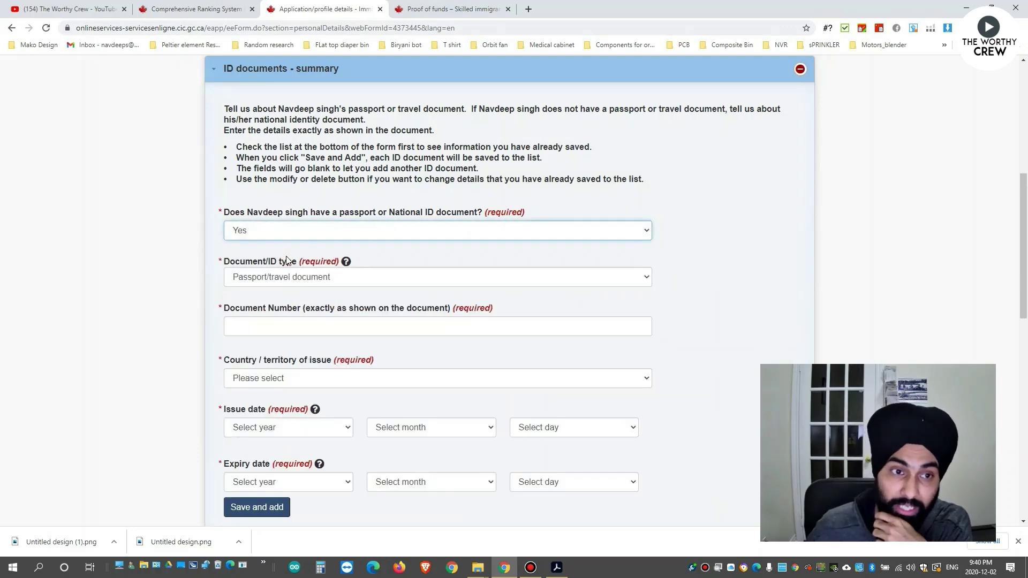
pyautogui.scroll(4, 292, 260)
pyautogui.scroll(-2, 296, 262)
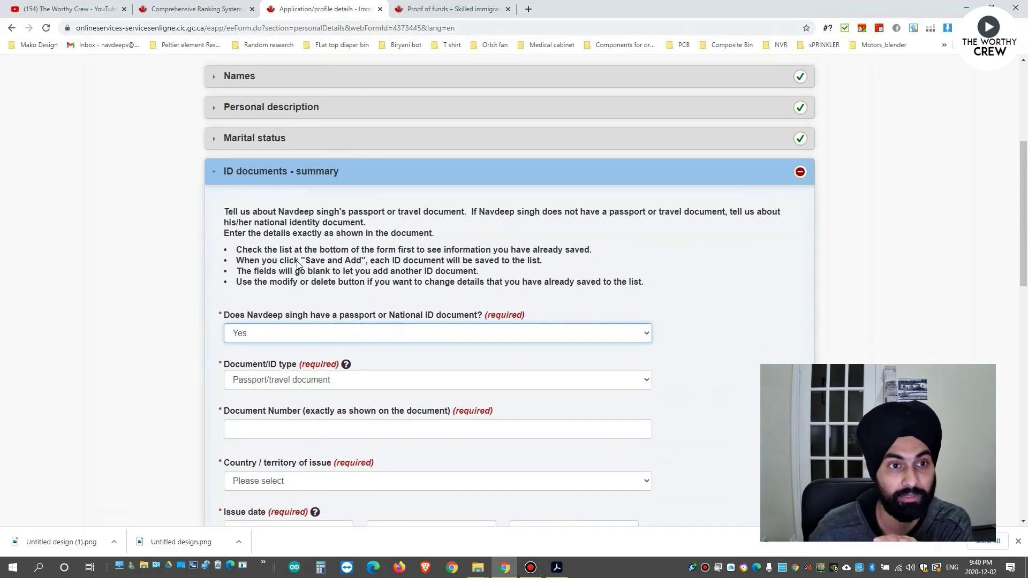
pyautogui.scroll(1, 268, 204)
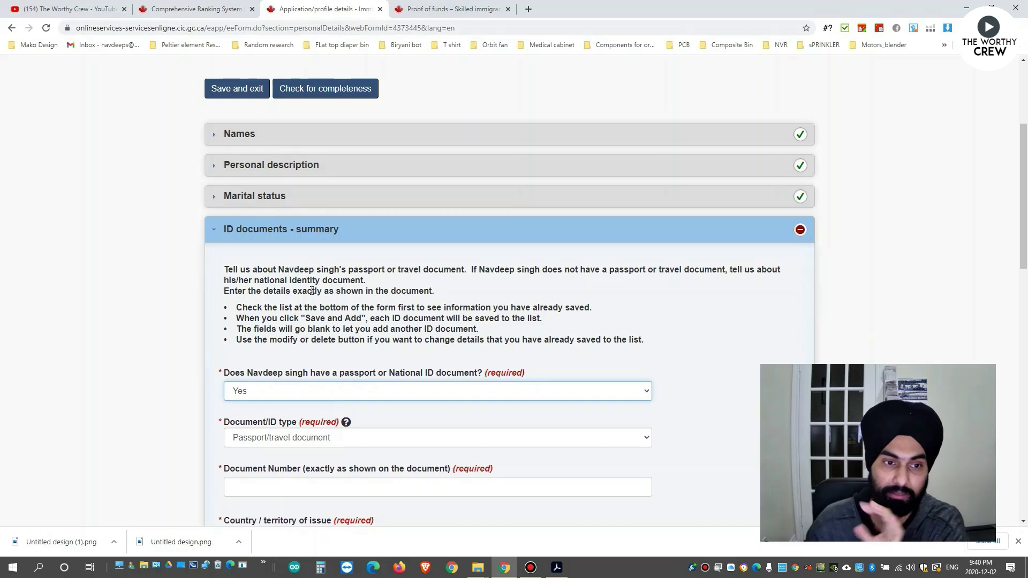
pyautogui.scroll(-3, 316, 294)
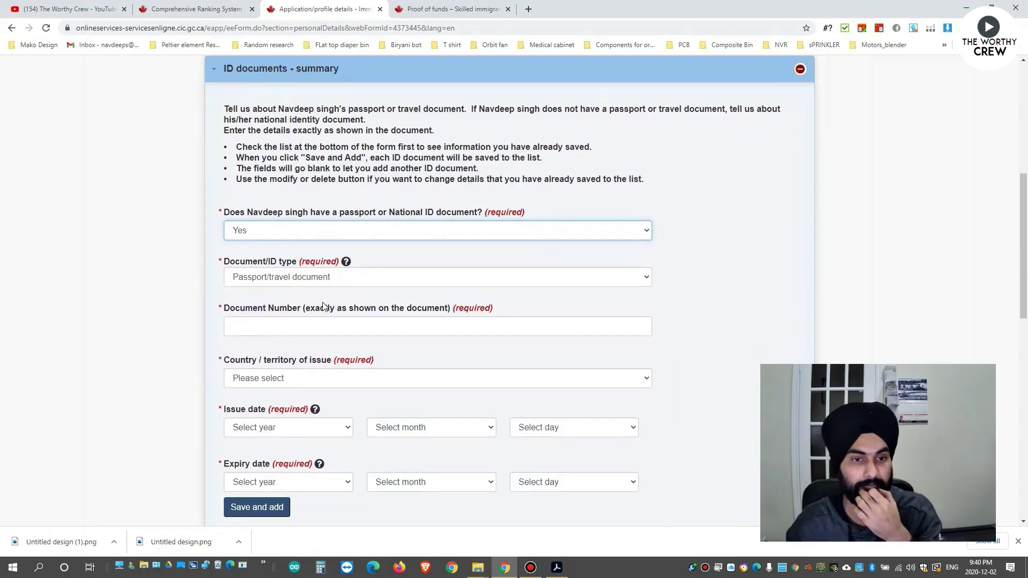
# Keep Passport/travel document as the document type and enter the passport number.
pyautogui.click(336, 278)
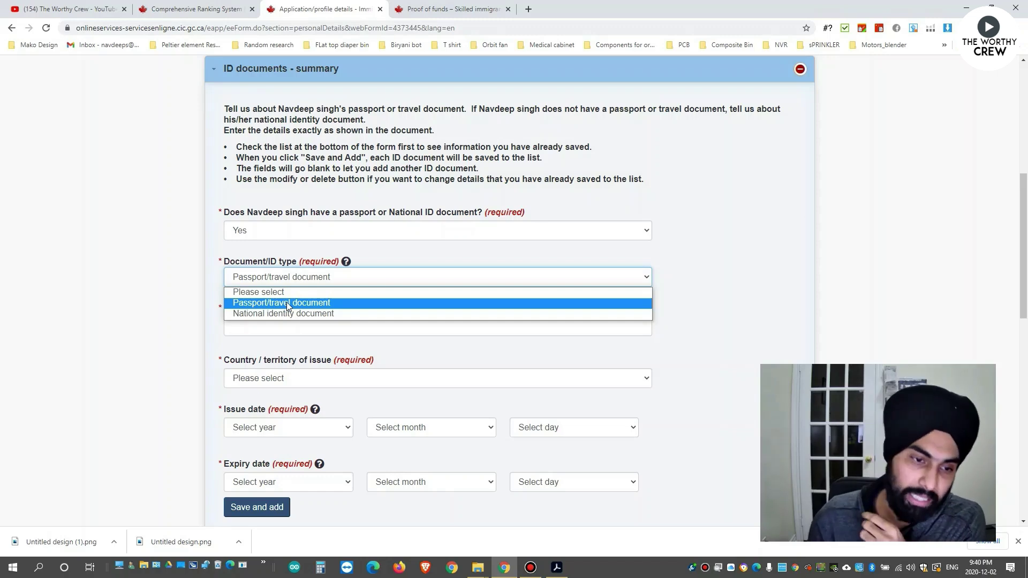
pyautogui.click(287, 302)
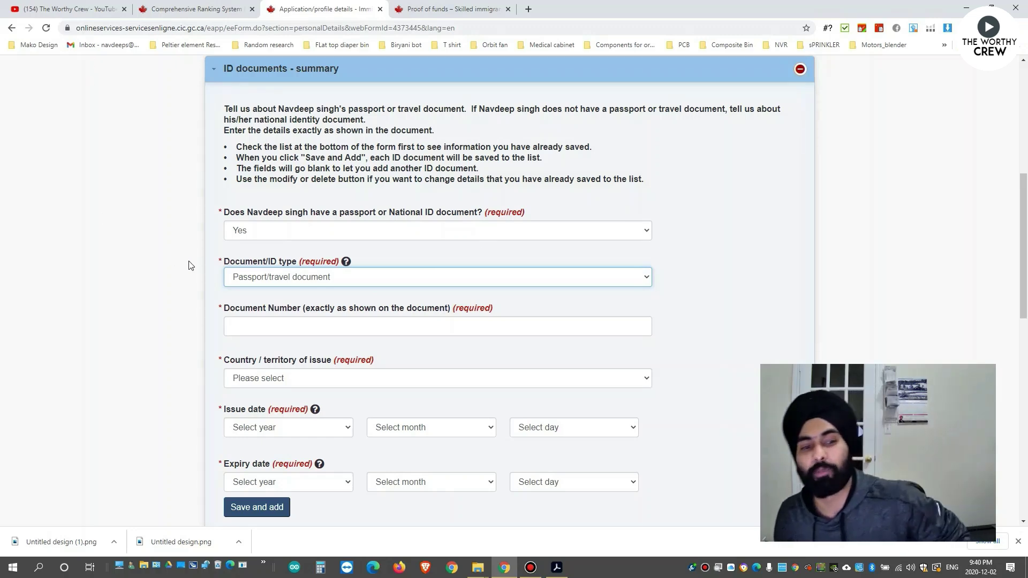
pyautogui.click(241, 334)
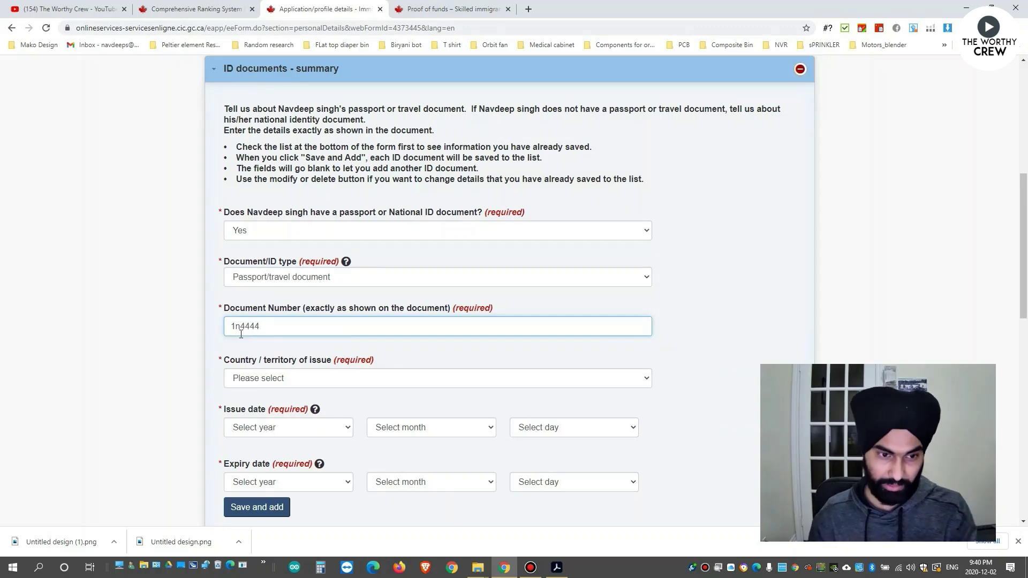
pyautogui.scroll(-1, 448, 301)
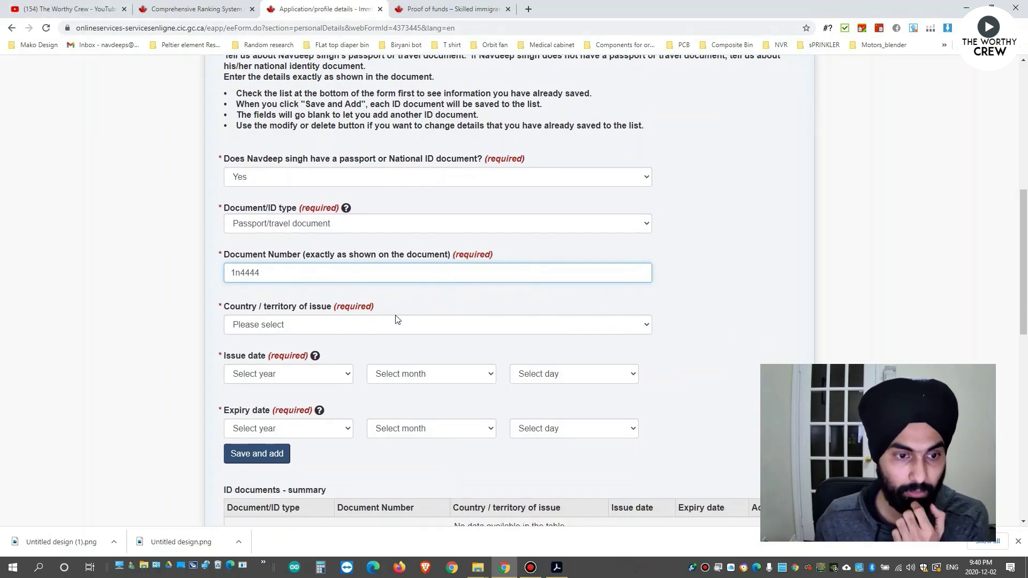
# Set the passport's issuing country to India and its issue date to 2018 January 01.
pyautogui.click(308, 326)
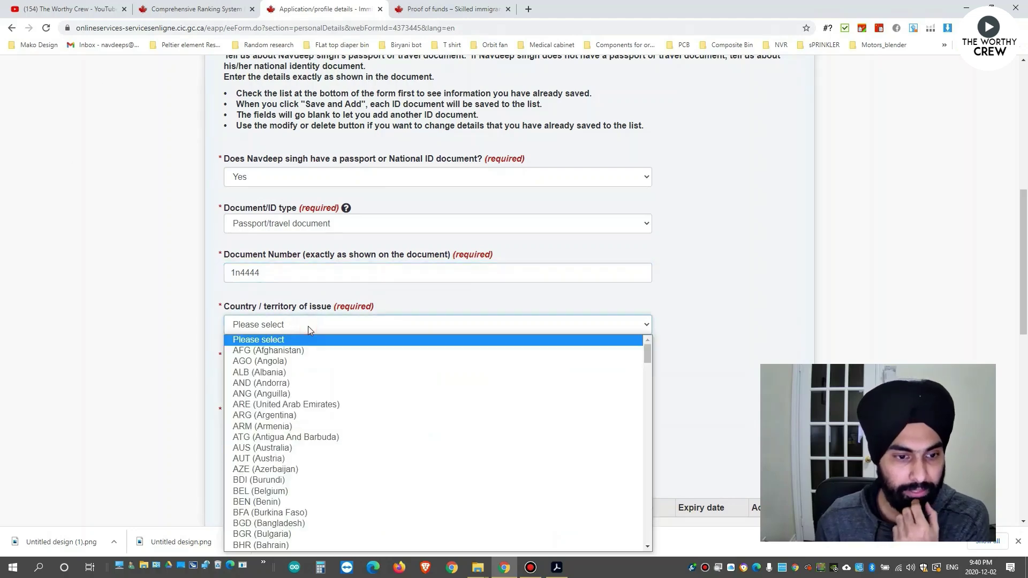
pyautogui.write('ind')
pyautogui.press('Return')
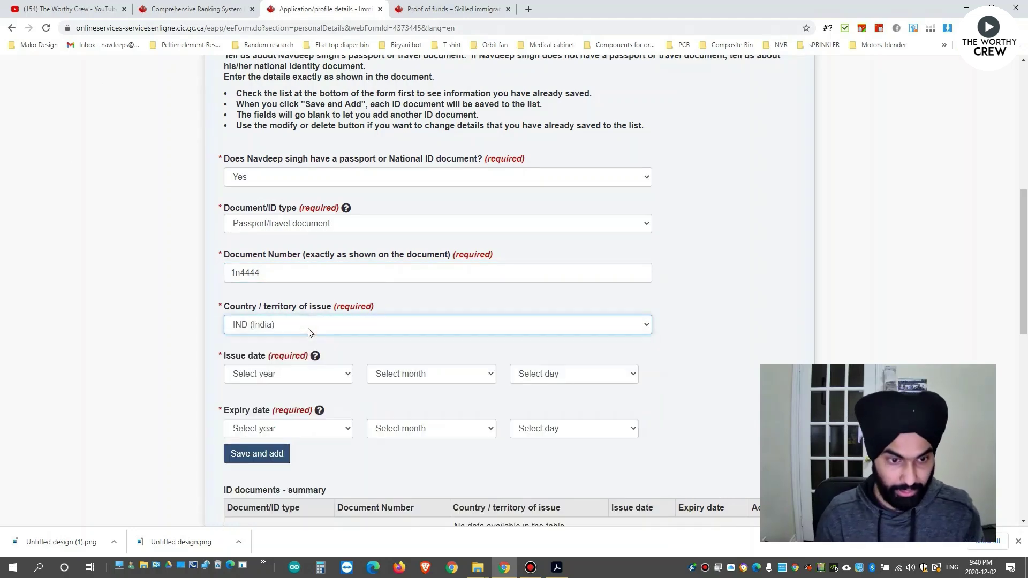
pyautogui.scroll(-1, 303, 331)
pyautogui.click(291, 321)
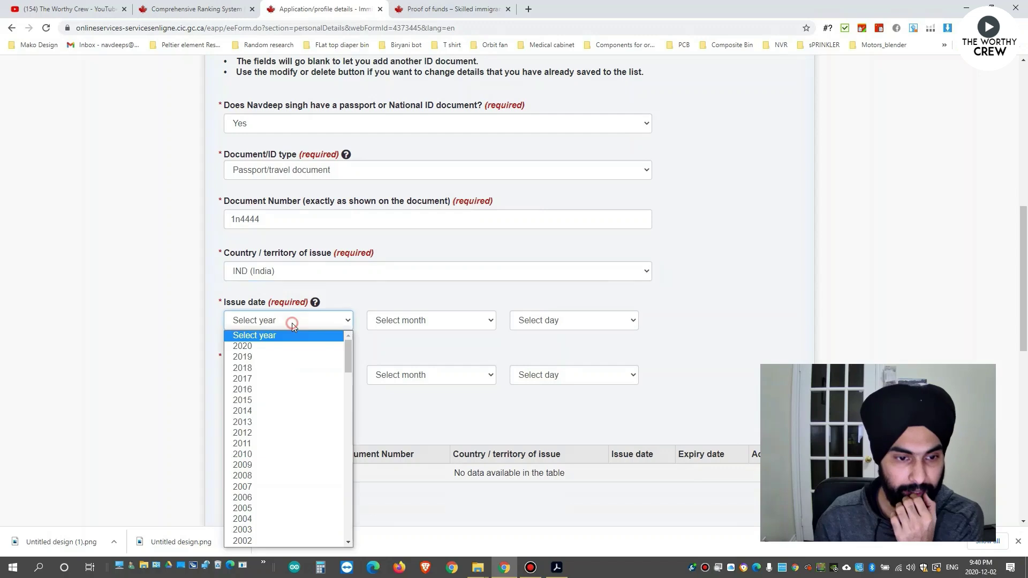
pyautogui.click(263, 366)
pyautogui.click(435, 323)
pyautogui.click(413, 347)
pyautogui.click(536, 324)
pyautogui.click(539, 347)
# Set the passport expiry date to 2024 January 02 and save it to the ID documents table.
pyautogui.click(298, 375)
pyautogui.scroll(-1, 244, 209)
pyautogui.scroll(1, 298, 267)
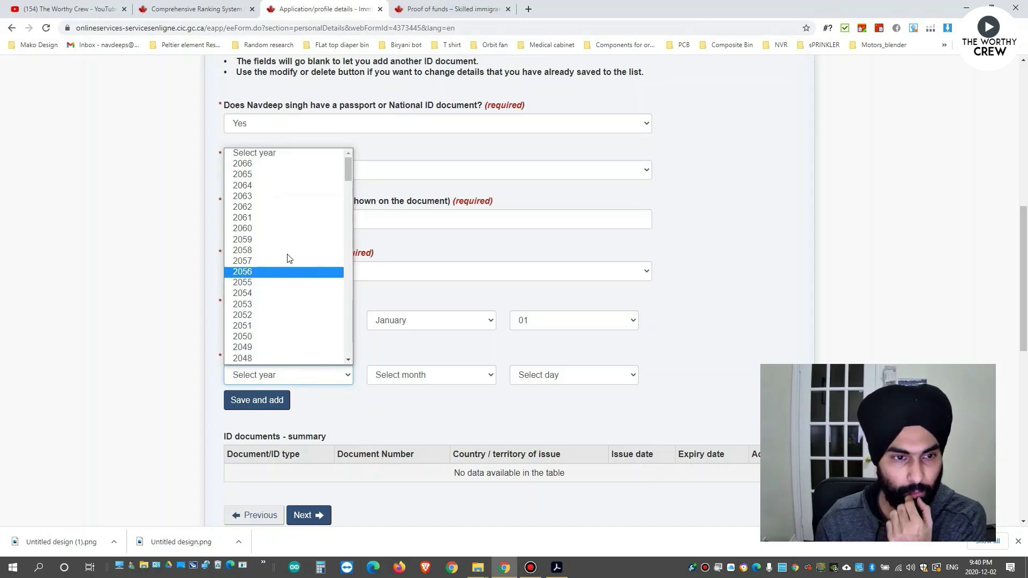
pyautogui.scroll(-5, 270, 236)
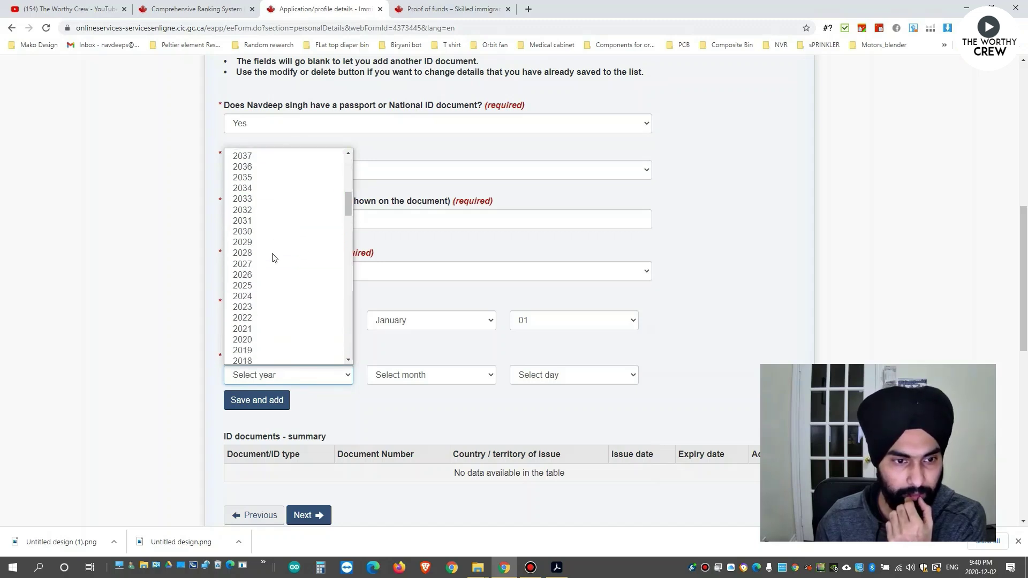
pyautogui.scroll(-1, 273, 260)
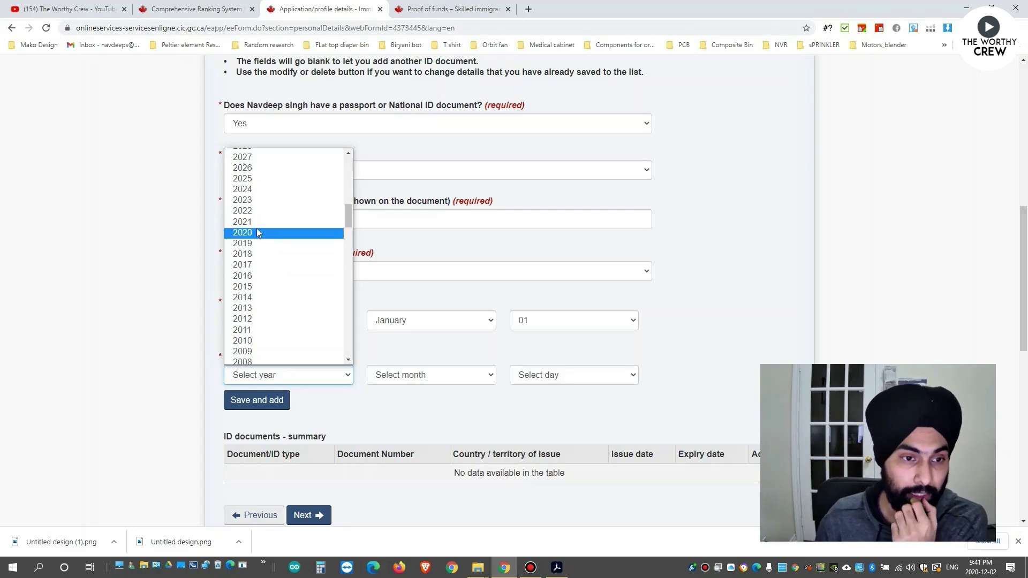
pyautogui.click(244, 189)
pyautogui.click(422, 375)
pyautogui.click(421, 401)
pyautogui.click(542, 379)
pyautogui.click(541, 178)
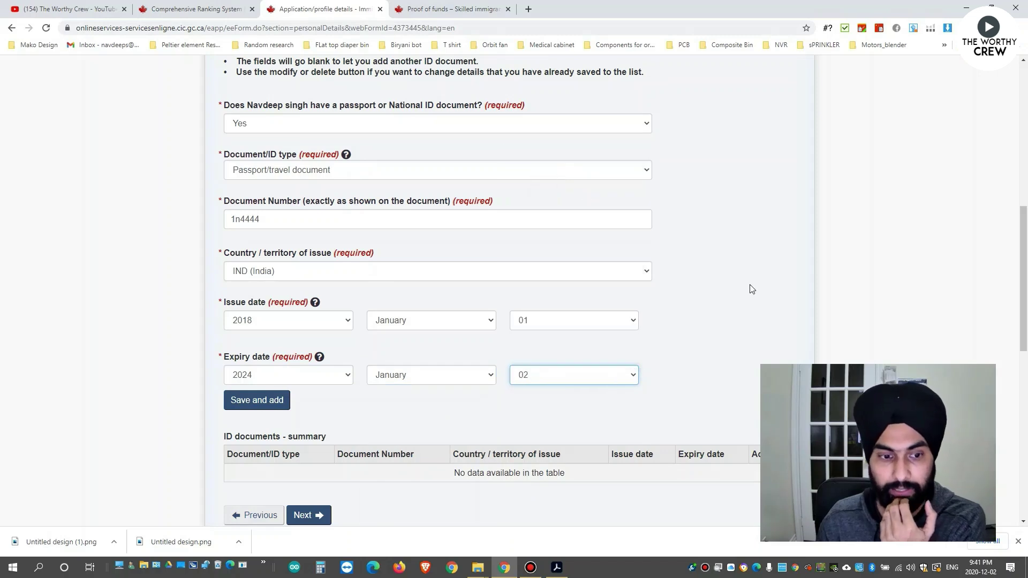
pyautogui.scroll(-2, 329, 334)
pyautogui.click(257, 293)
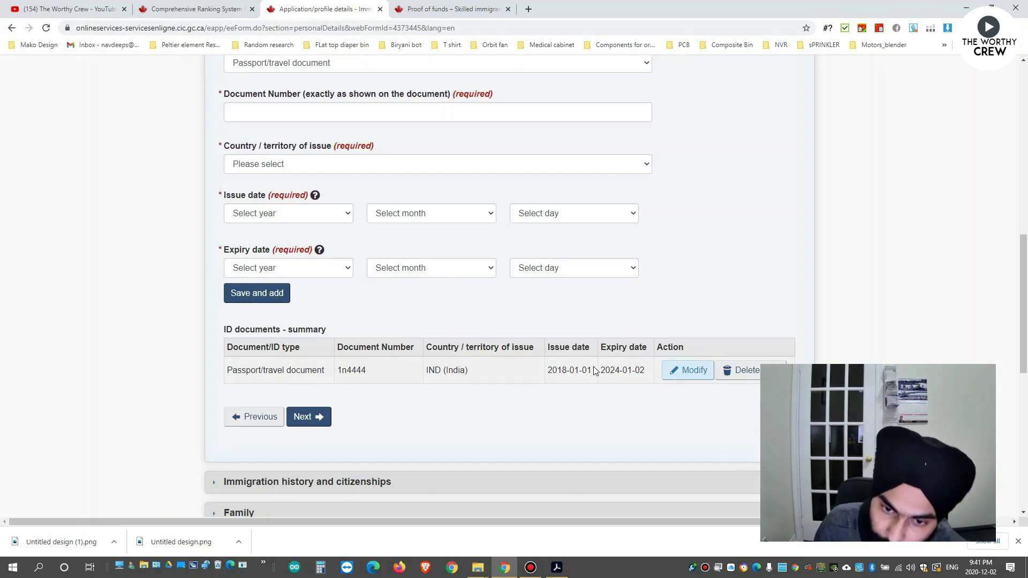
# Reopen the saved passport, correct its document number, and save the entry again.
pyautogui.scroll(2, 556, 380)
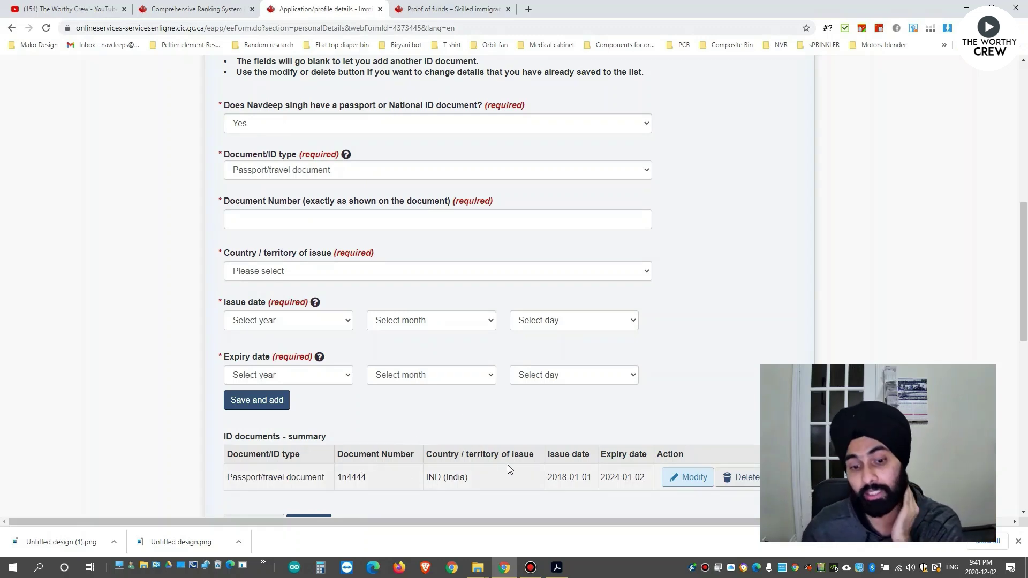
pyautogui.scroll(-1, 520, 458)
pyautogui.scroll(-1, 451, 413)
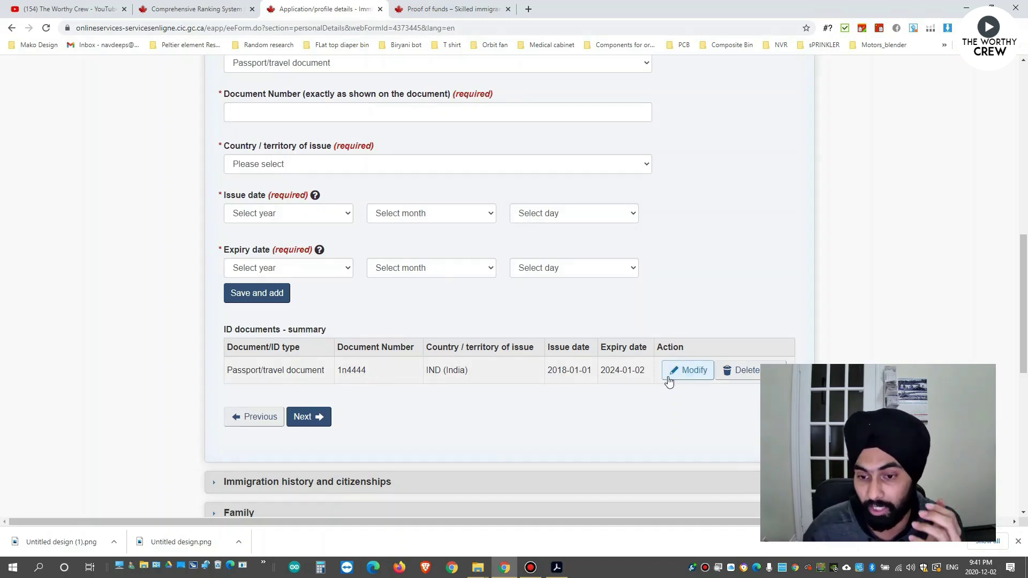
pyautogui.scroll(-1, 669, 377)
pyautogui.click(685, 317)
pyautogui.scroll(2, 370, 310)
pyautogui.scroll(-1, 324, 331)
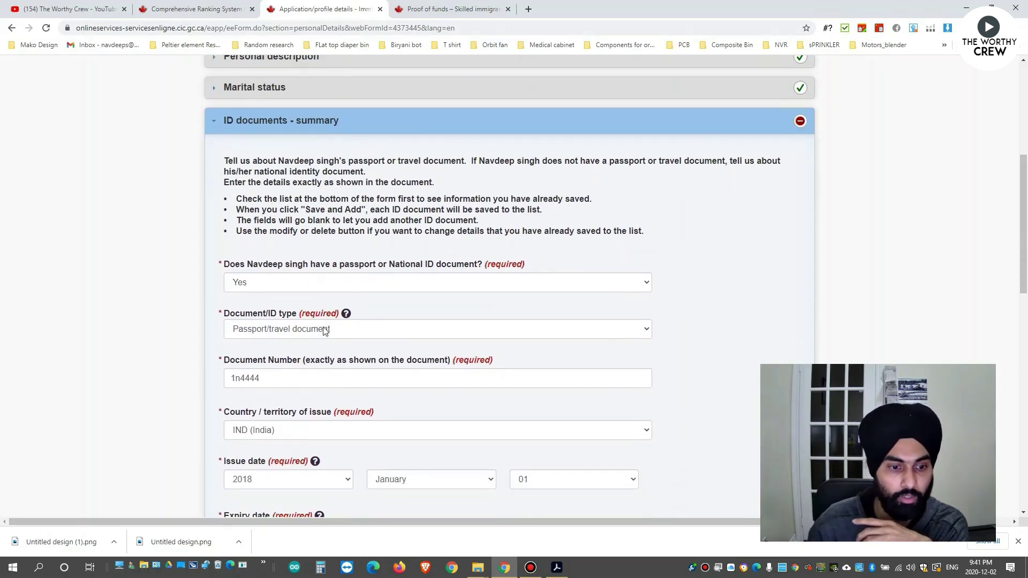
pyautogui.scroll(-1, 324, 331)
pyautogui.click(272, 312)
pyautogui.press('BackSpace')
pyautogui.press('BackSpace')
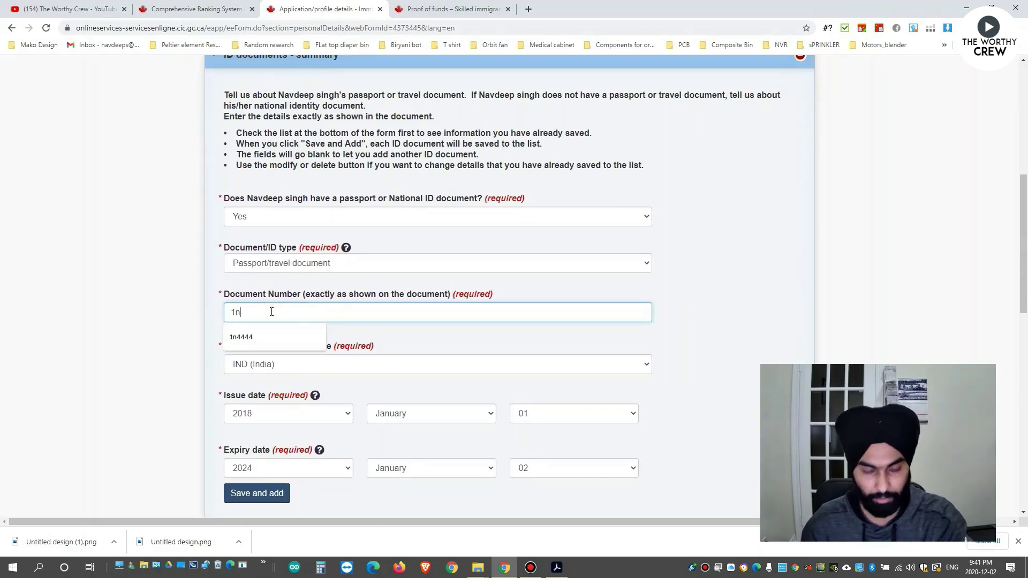
pyautogui.write('3333')
pyautogui.scroll(-2, 287, 323)
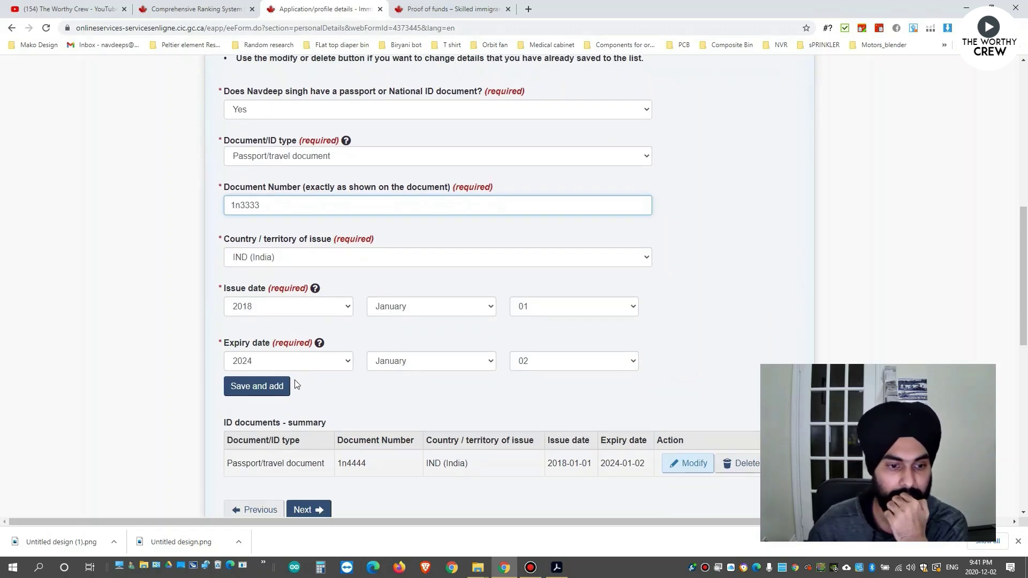
pyautogui.click(262, 391)
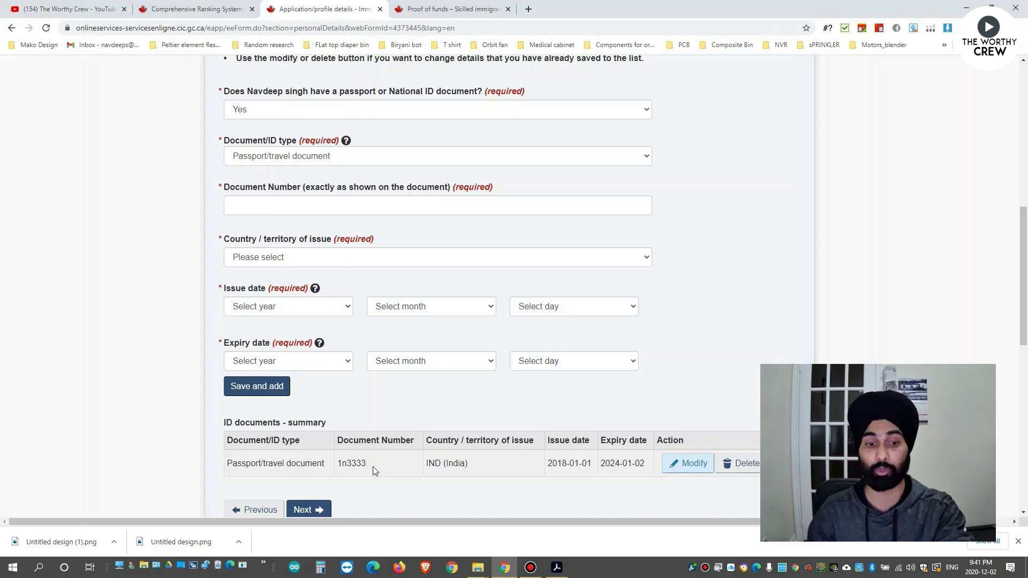
# Continue to the Immigration history and citizenships section.
pyautogui.scroll(-3, 373, 467)
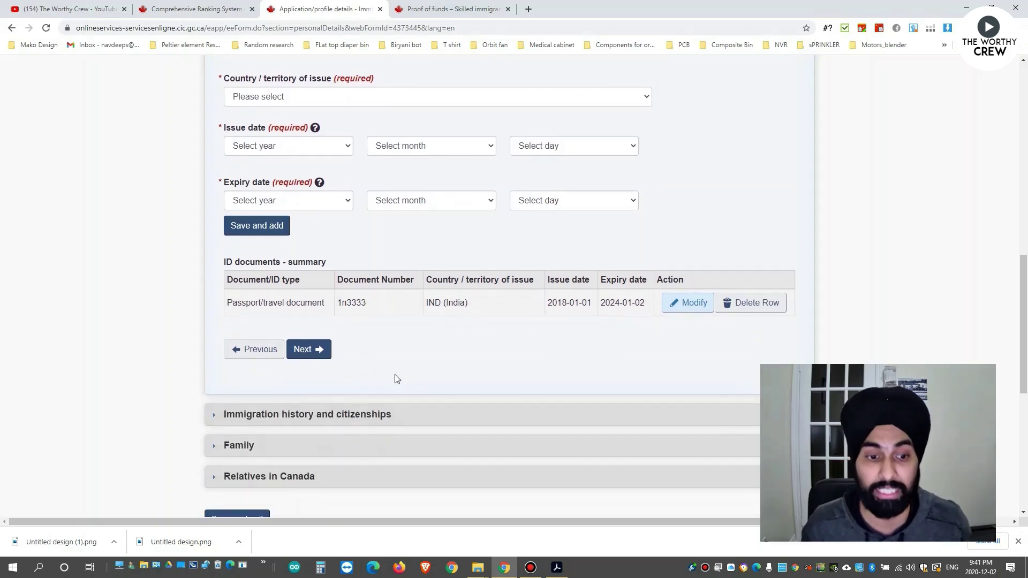
pyautogui.scroll(4, 423, 367)
pyautogui.scroll(-3, 441, 368)
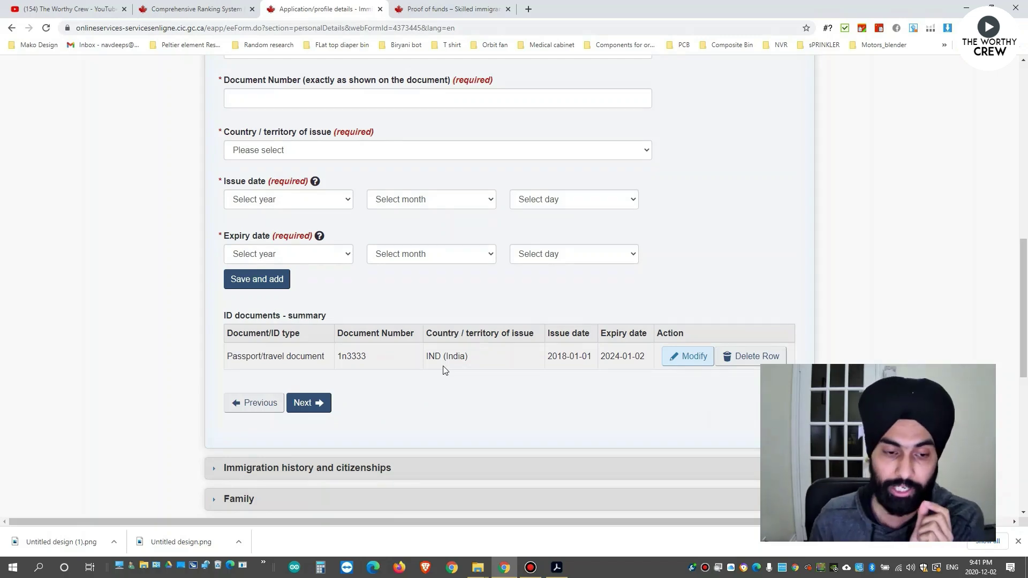
pyautogui.scroll(-2, 359, 413)
pyautogui.click(319, 298)
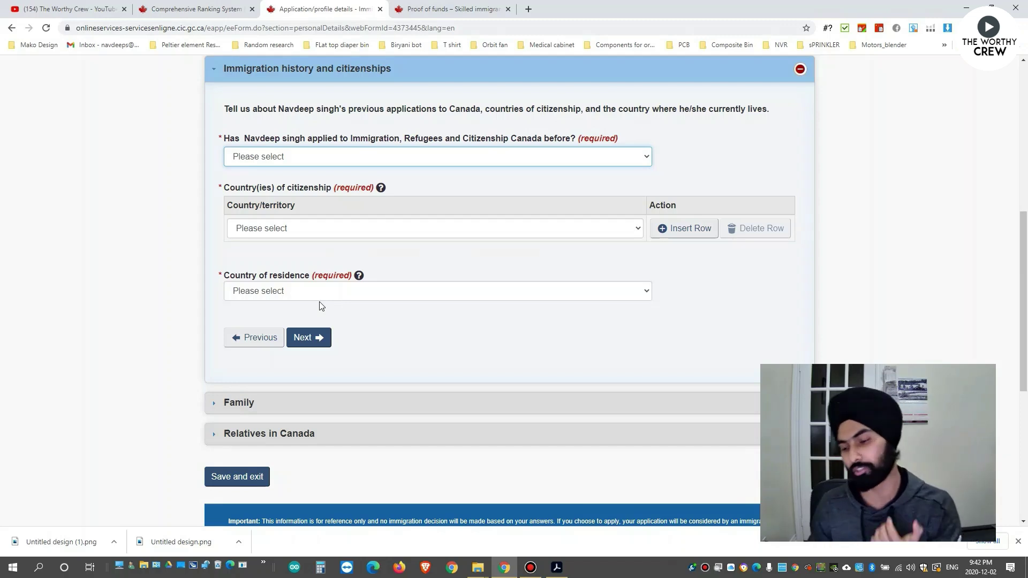
# Answer No to having previously applied to come to Canada.
pyautogui.click(377, 162)
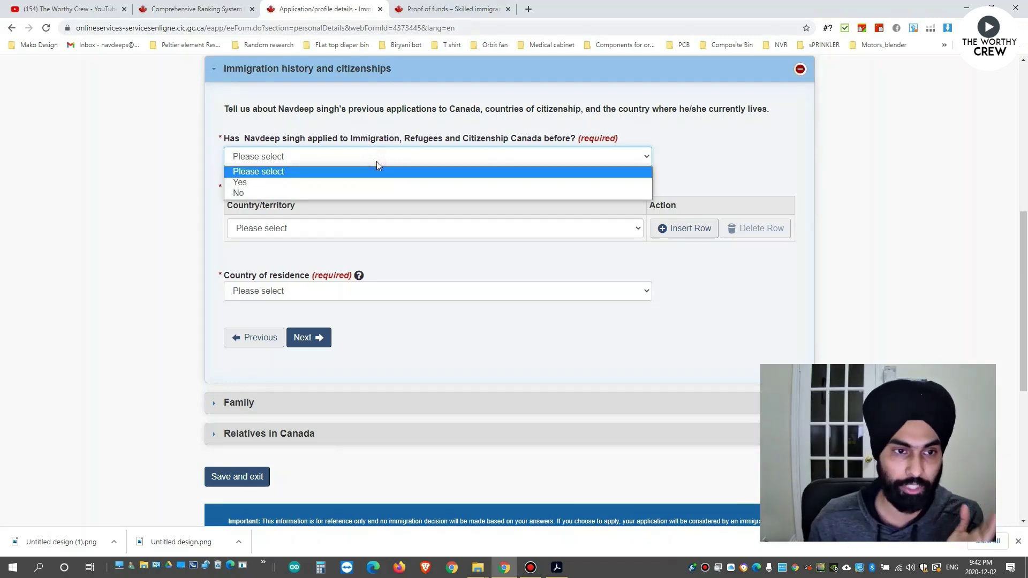
pyautogui.click(269, 193)
pyautogui.click(274, 160)
pyautogui.click(292, 193)
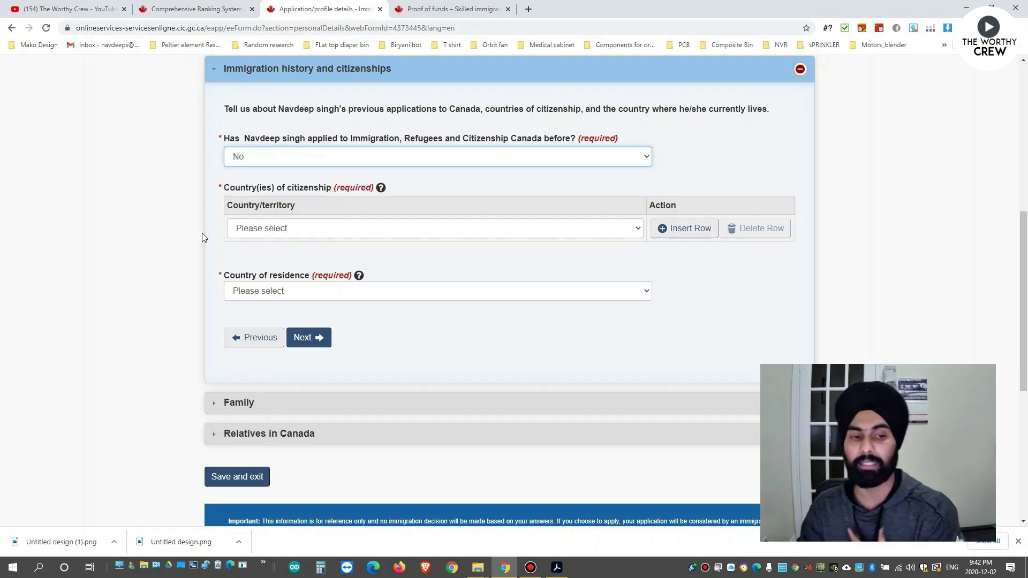
# Set both country of citizenship and country of residence to India.
pyautogui.click(264, 231)
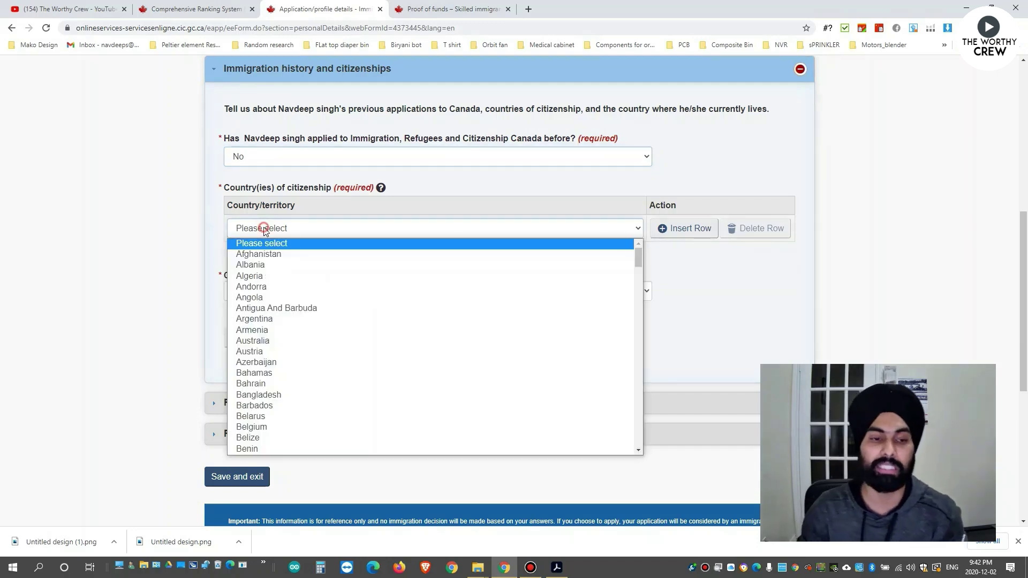
pyautogui.write('in')
pyautogui.press('Return')
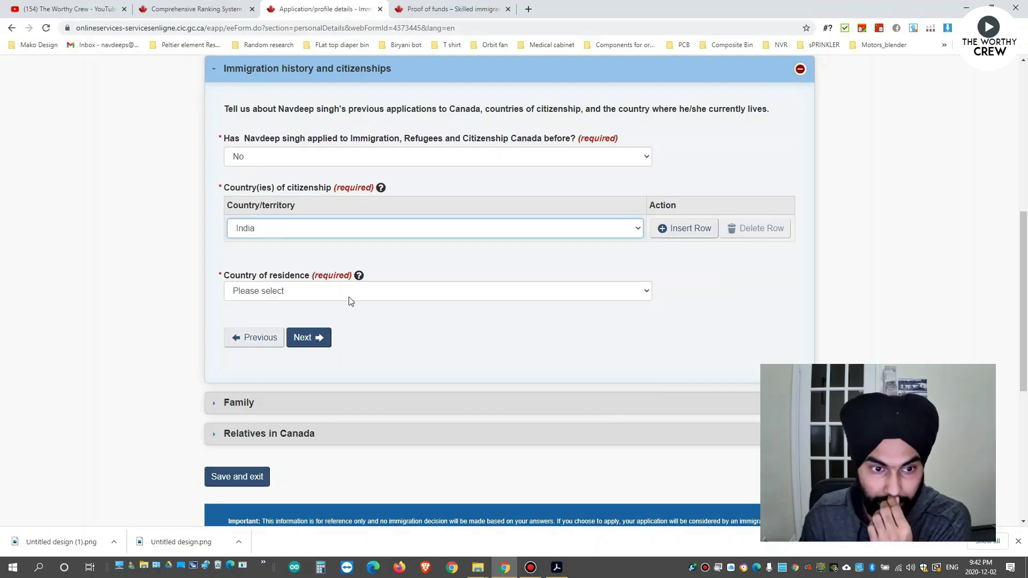
pyautogui.click(331, 292)
pyautogui.write('india')
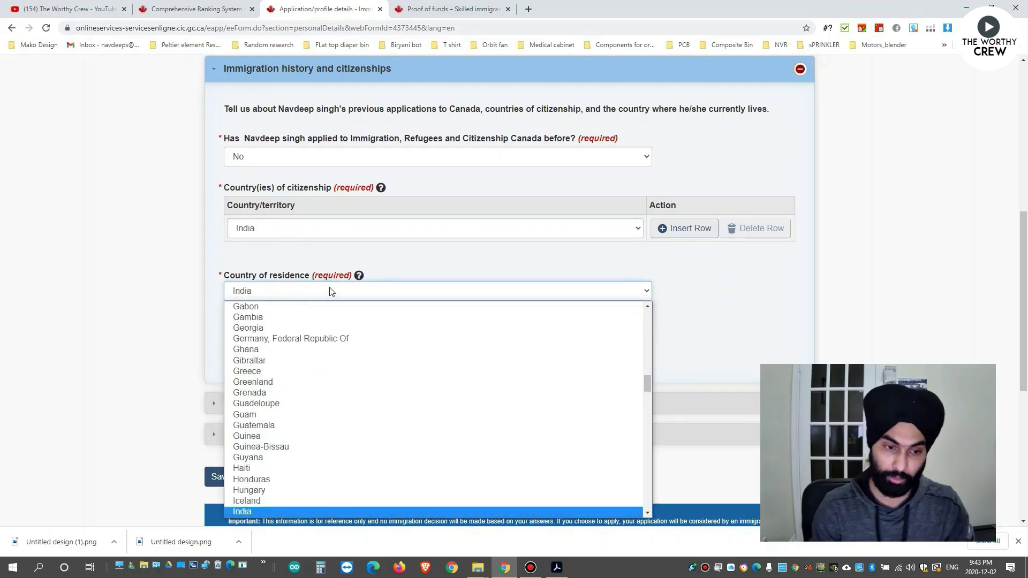
pyautogui.press('Return')
# Remove the empty extra citizenship row and continue to the Family section.
pyautogui.click(524, 341)
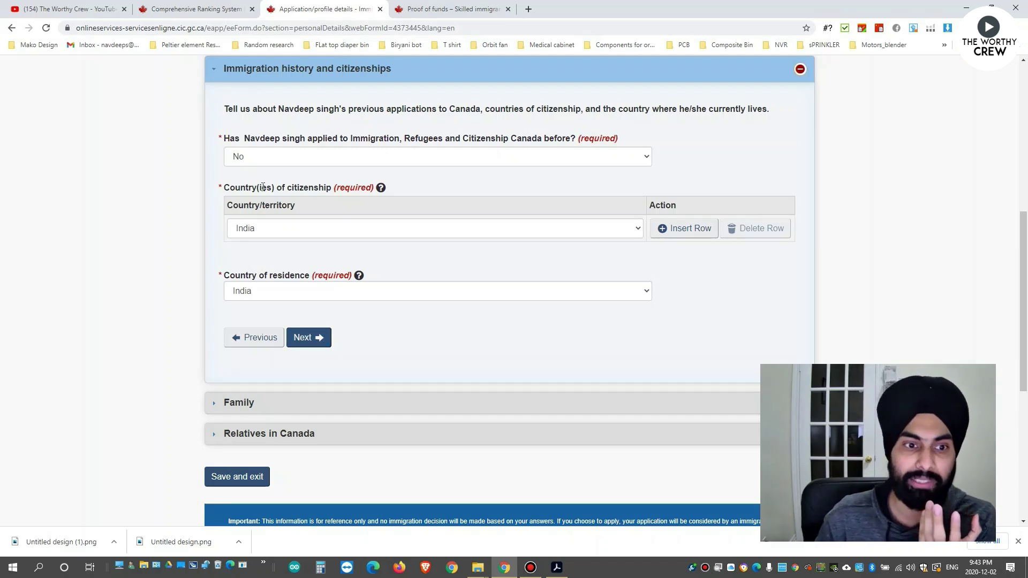
pyautogui.click(689, 228)
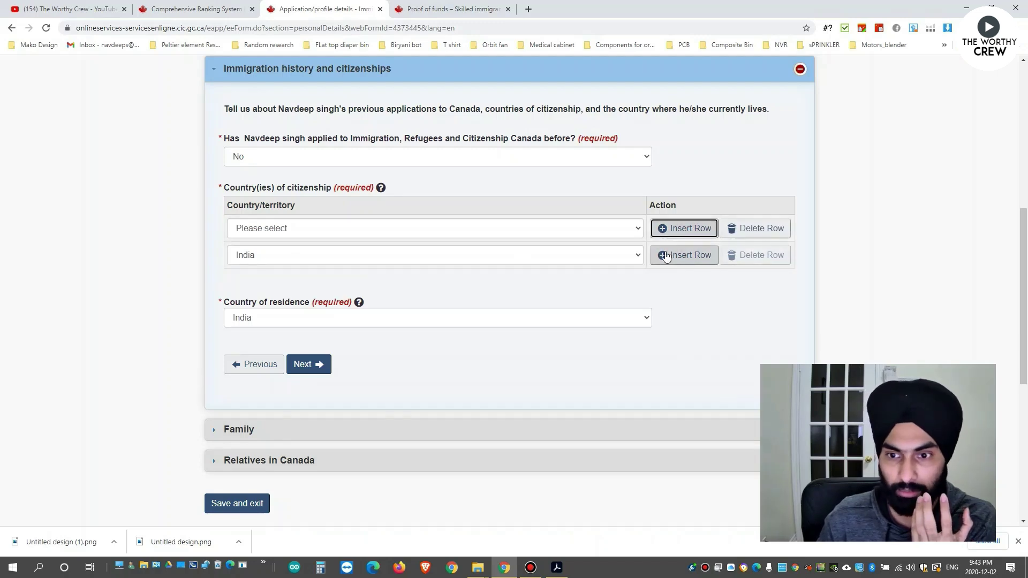
pyautogui.click(735, 255)
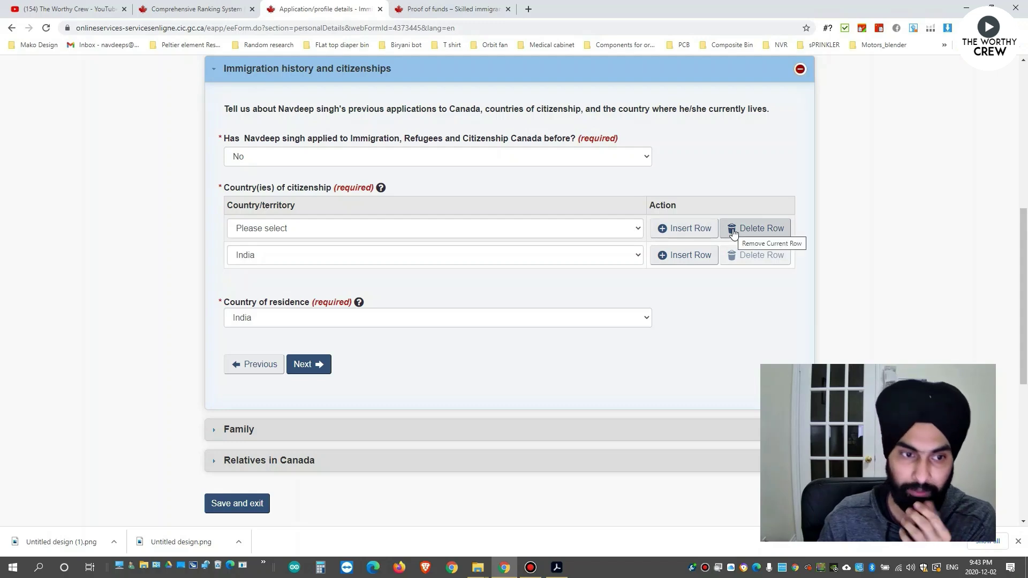
pyautogui.click(627, 230)
pyautogui.click(752, 229)
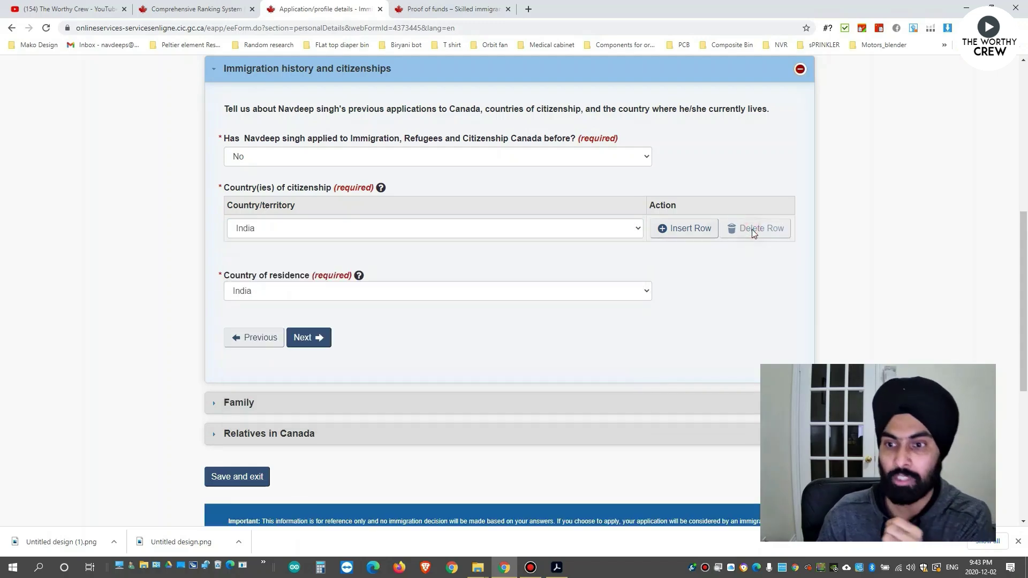
pyautogui.click(312, 339)
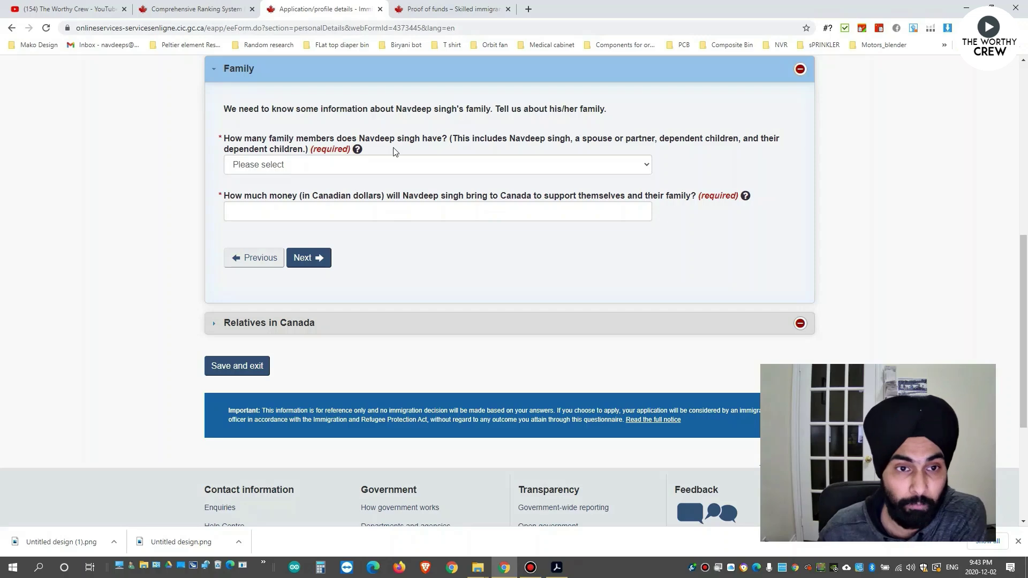
# Review the family-members help note and set the number of family members to 1.
pyautogui.click(357, 150)
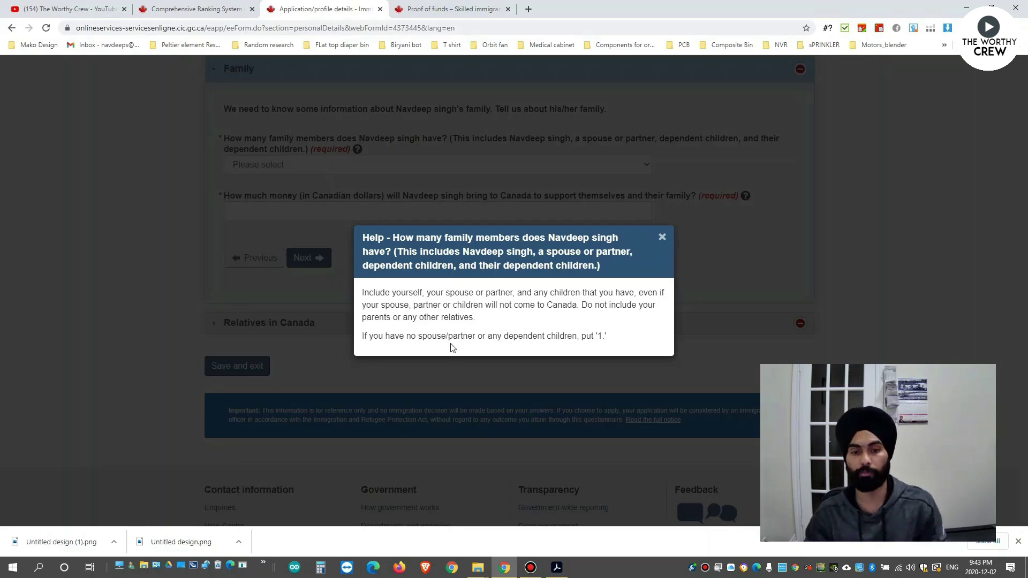
pyautogui.moveTo(463, 336); pyautogui.dragTo(593, 337)
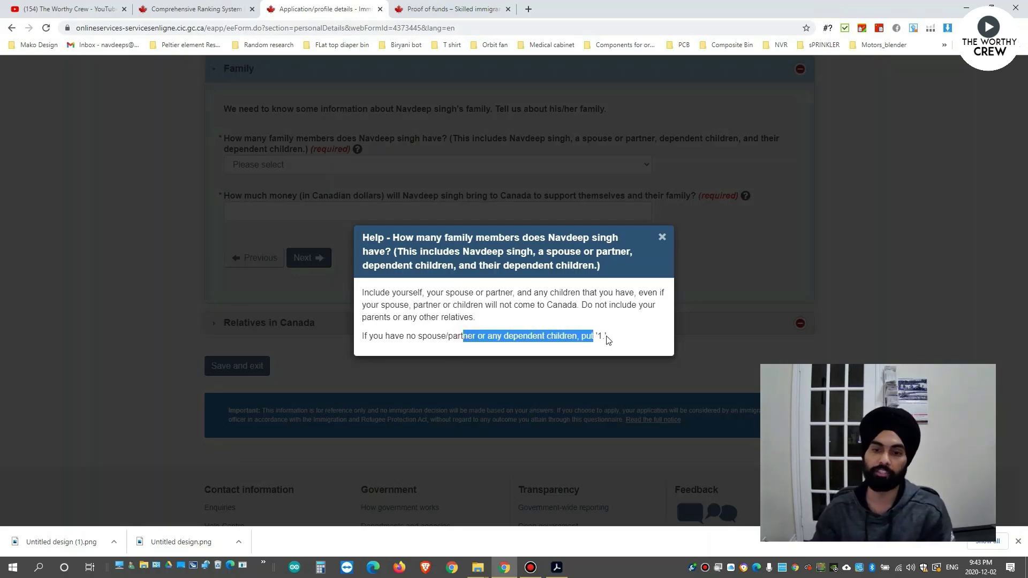
pyautogui.click(604, 338)
pyautogui.click(662, 237)
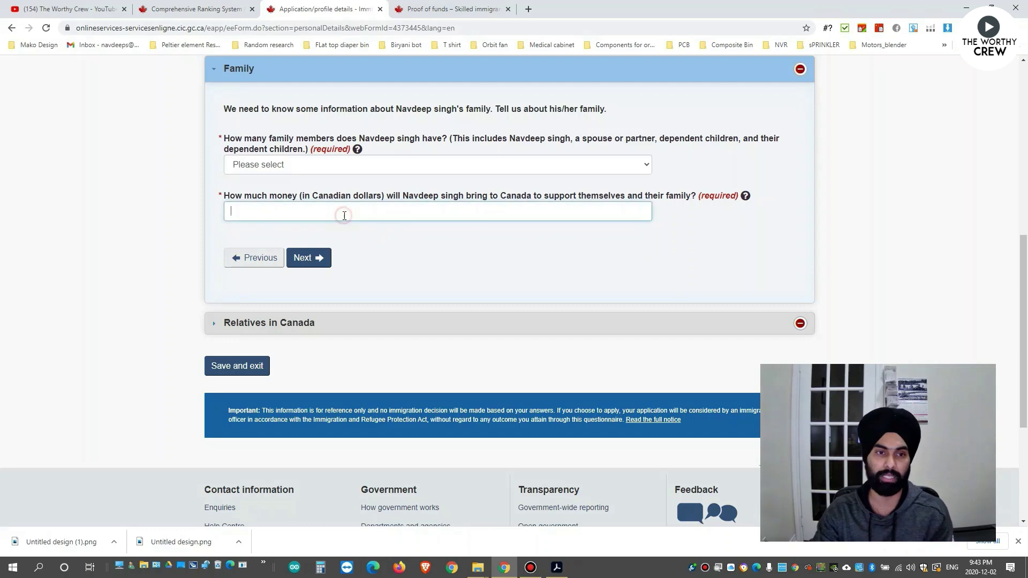
pyautogui.click(291, 165)
pyautogui.click(267, 191)
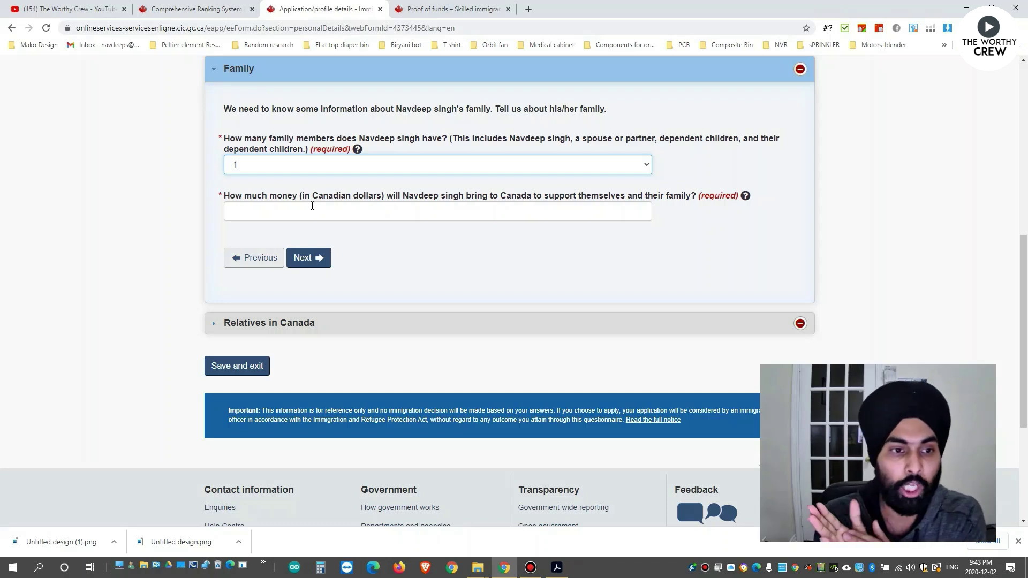
# Enter 15000 as settlement funds while checking the proof of funds minimums table.
pyautogui.click(312, 206)
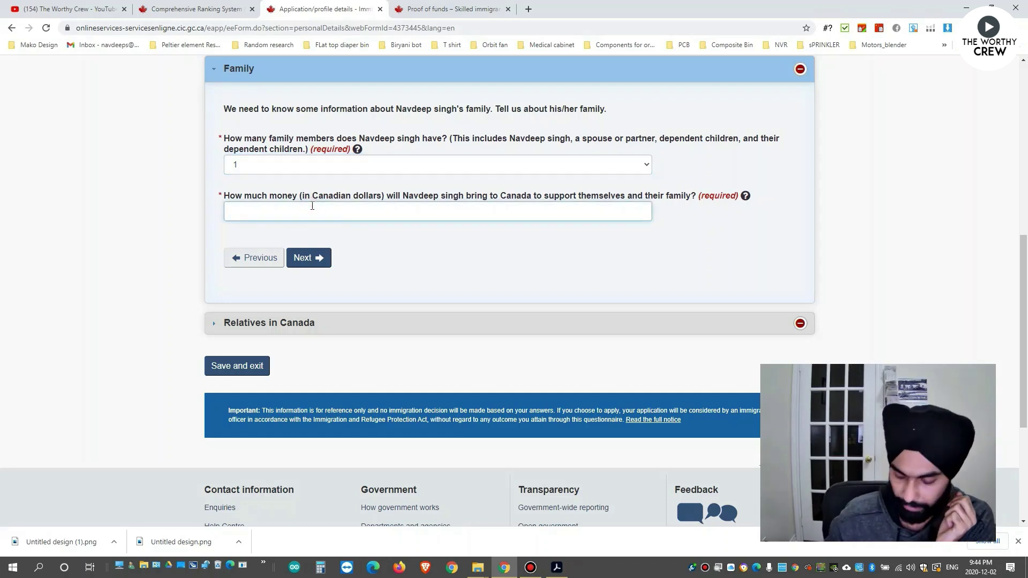
pyautogui.hotkey('ctrl', 'Tab')
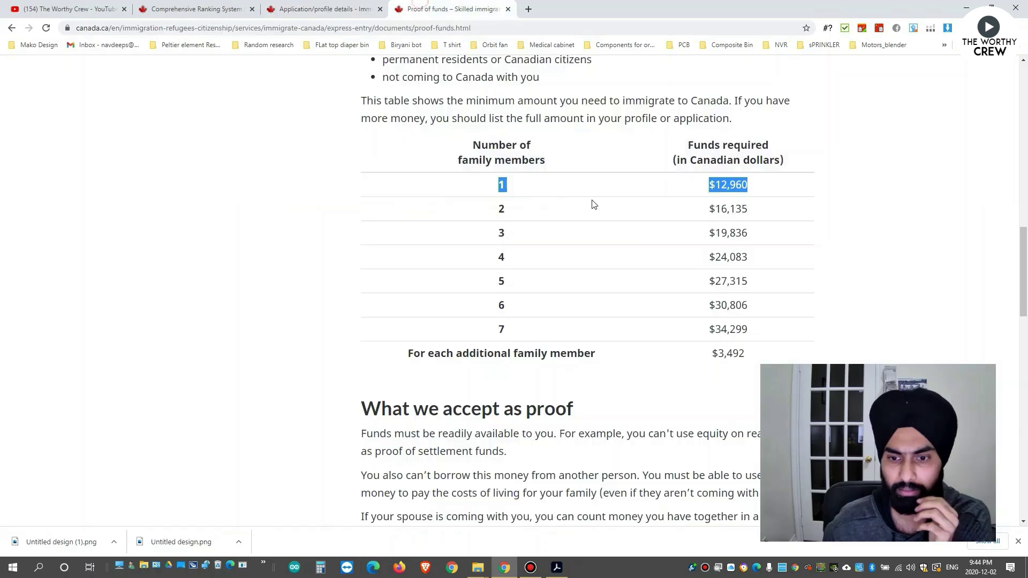
pyautogui.hotkey('ctrl', 'shift', 'Tab')
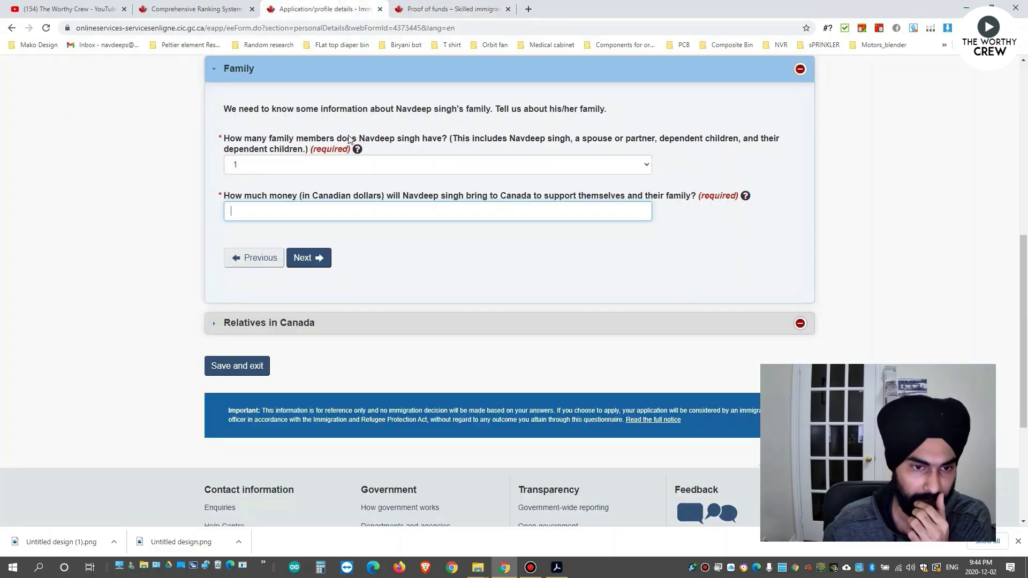
pyautogui.write('15000')
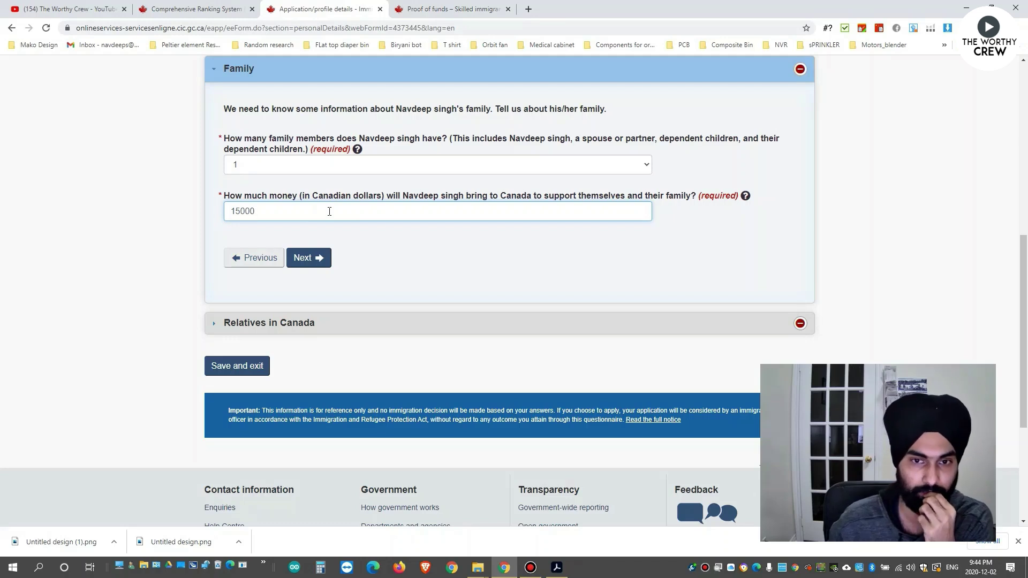
pyautogui.click(407, 245)
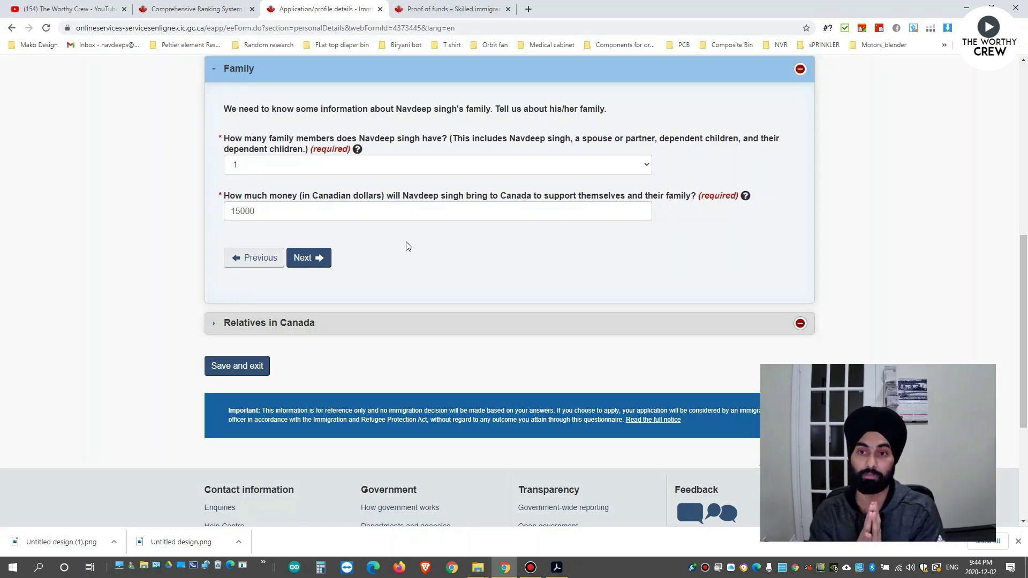
pyautogui.click(402, 8)
pyautogui.click(739, 186)
pyautogui.click(353, 8)
# Change the settlement funds to 13000, compare with the $12,960 one-person minimum, and continue.
pyautogui.click(273, 207)
pyautogui.doubleClick(273, 206)
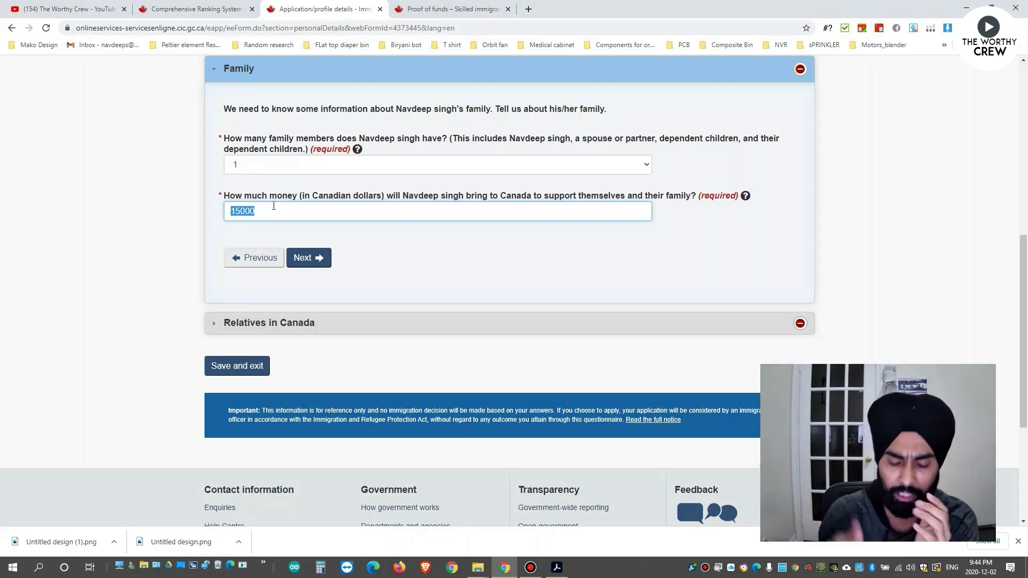
pyautogui.write('1400')
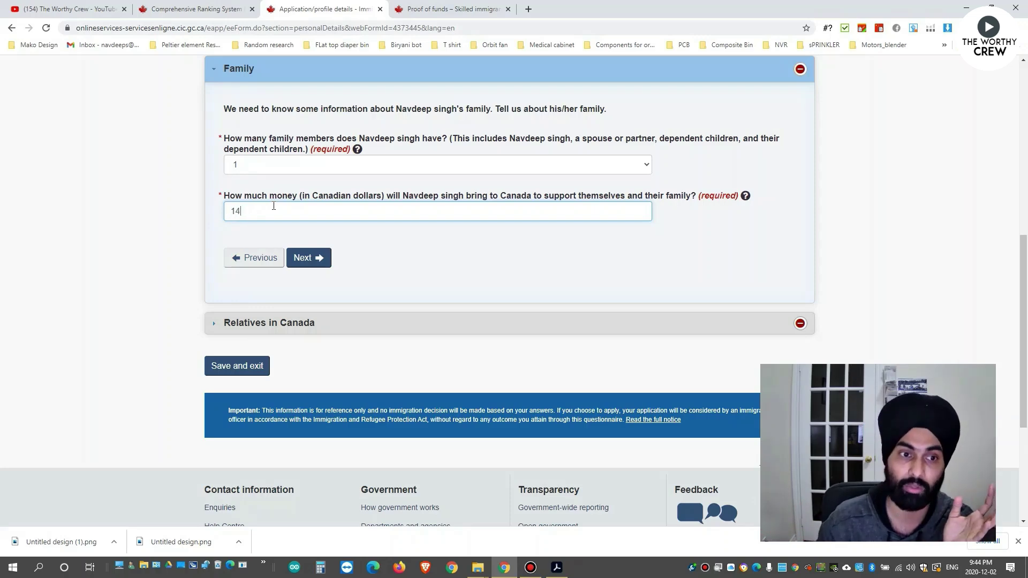
pyautogui.press('BackSpace')
pyautogui.press('BackSpace')
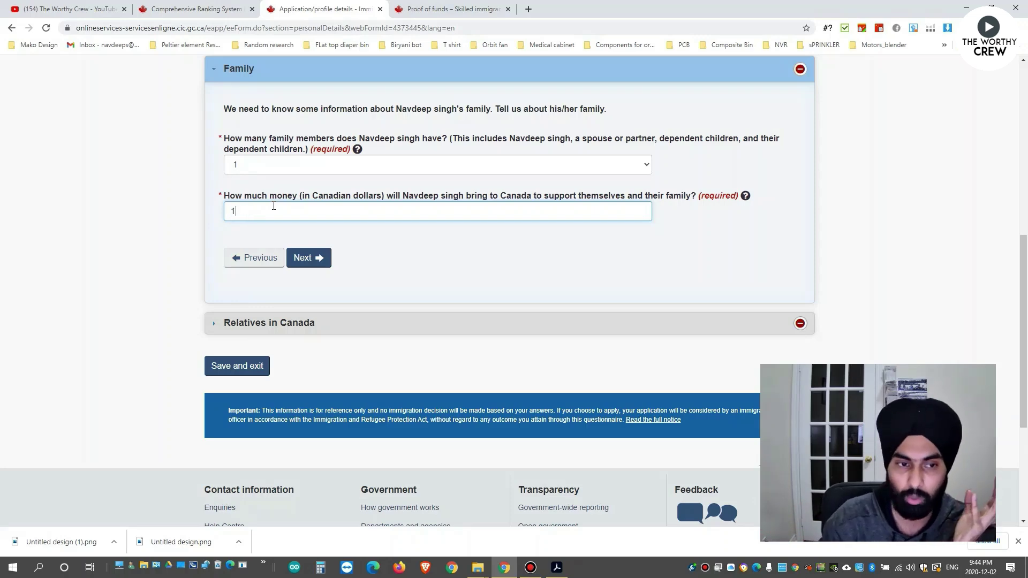
pyautogui.write('3000')
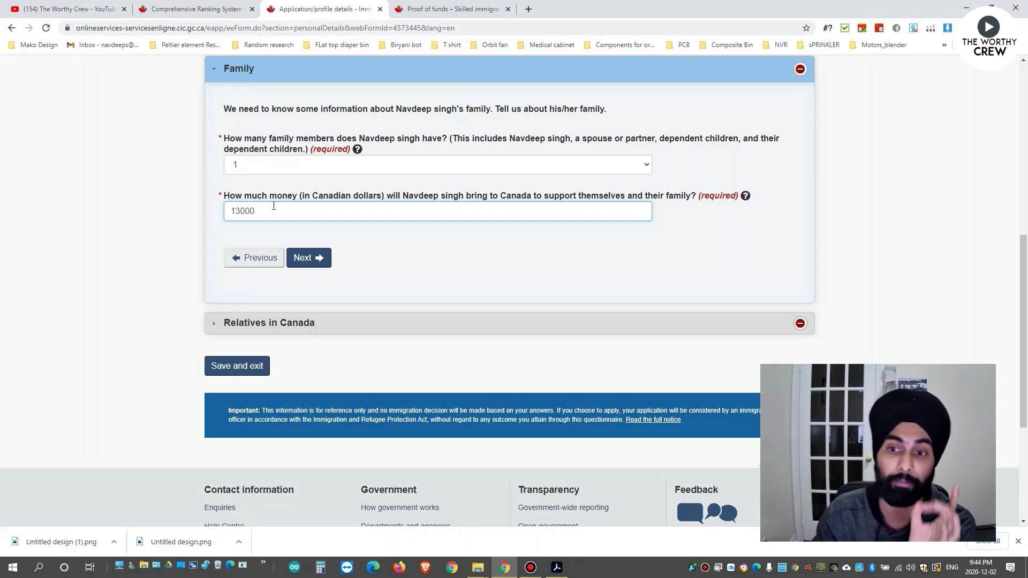
pyautogui.moveTo(269, 210); pyautogui.dragTo(230, 211)
pyautogui.click(271, 211)
pyautogui.click(417, 7)
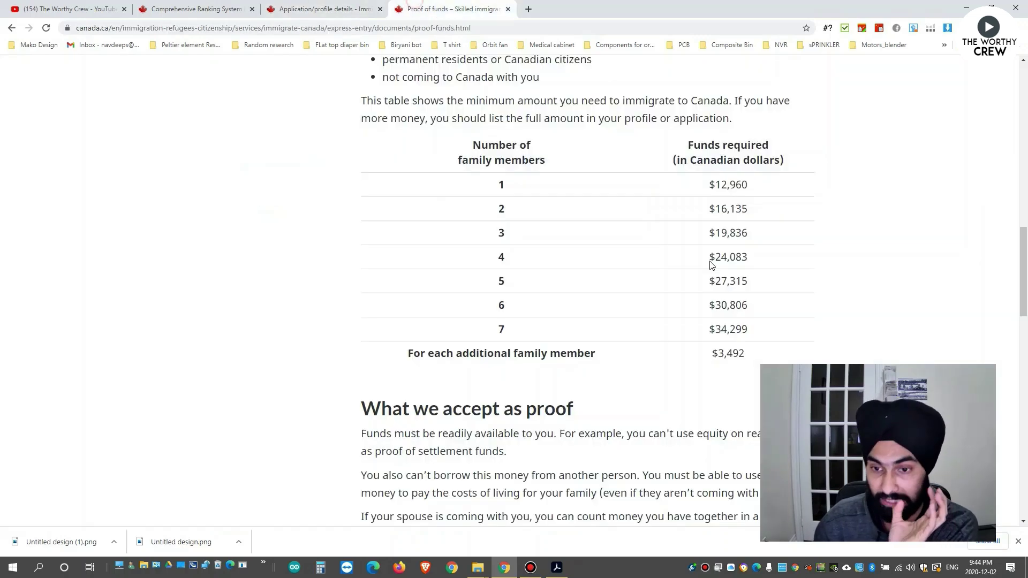
pyautogui.doubleClick(729, 185)
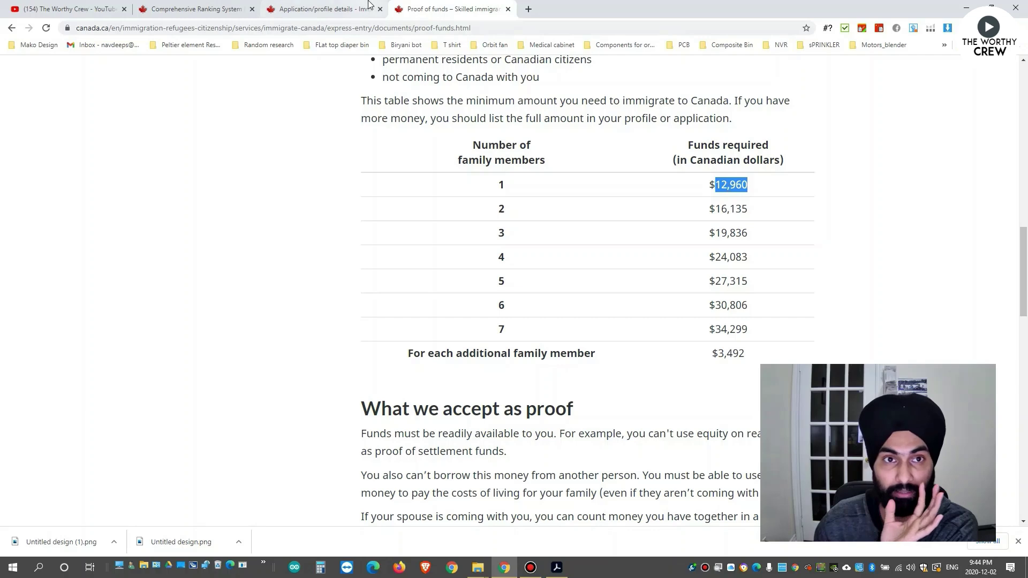
pyautogui.click(370, 9)
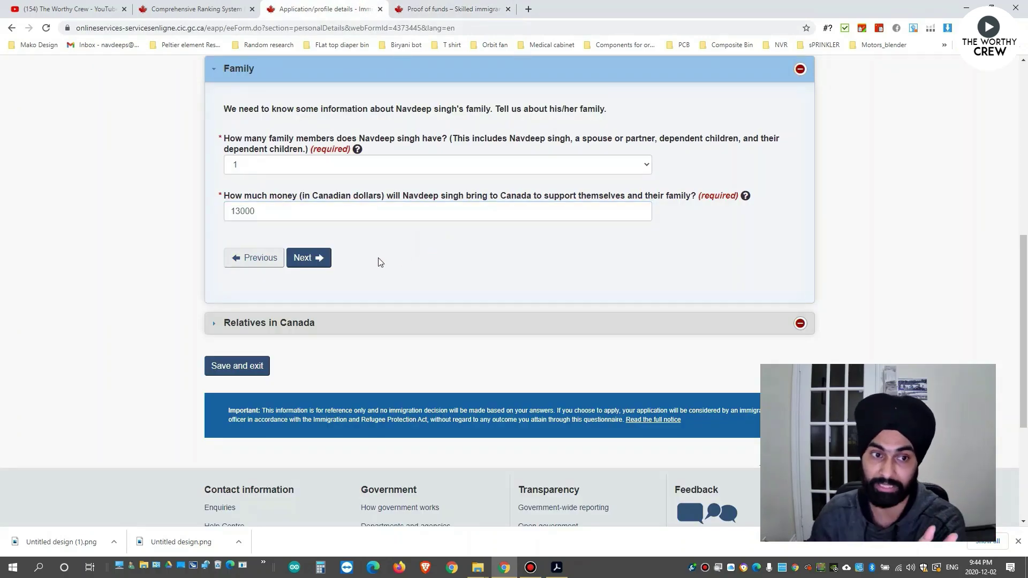
pyautogui.click(312, 259)
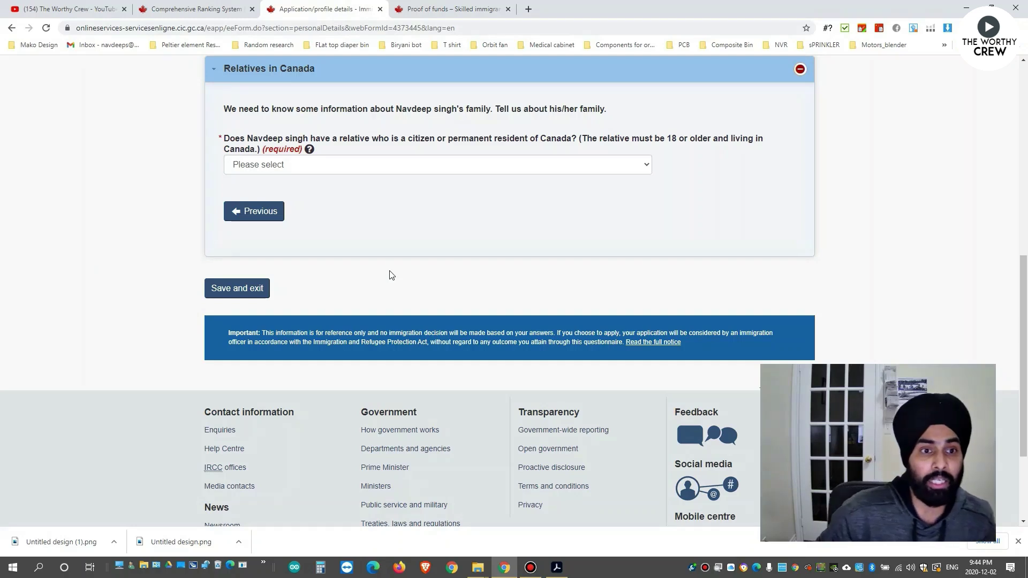
# Answer Yes to having a relative in Canada: a sister or brother living in Ontario.
pyautogui.click(458, 166)
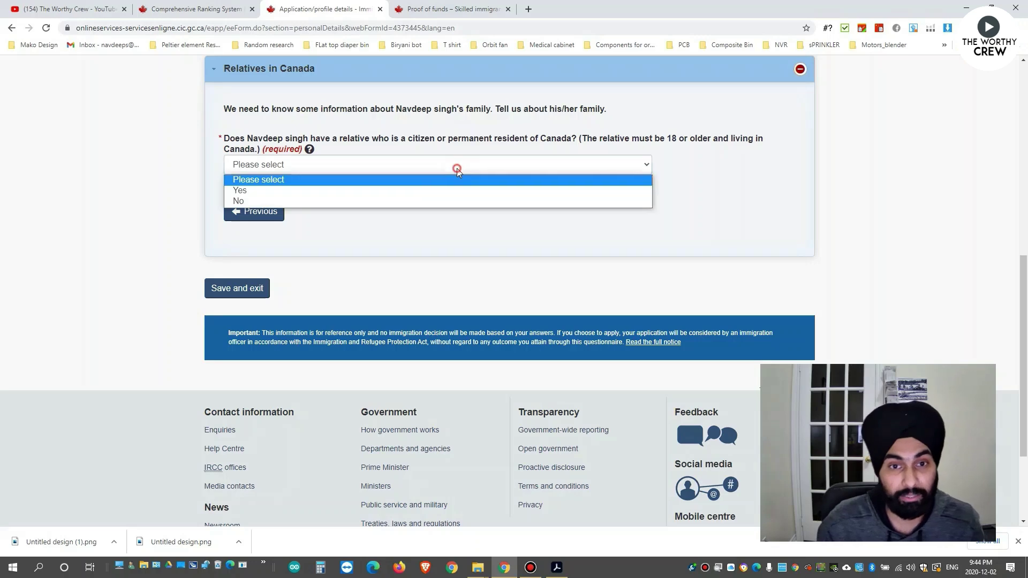
pyautogui.click(359, 193)
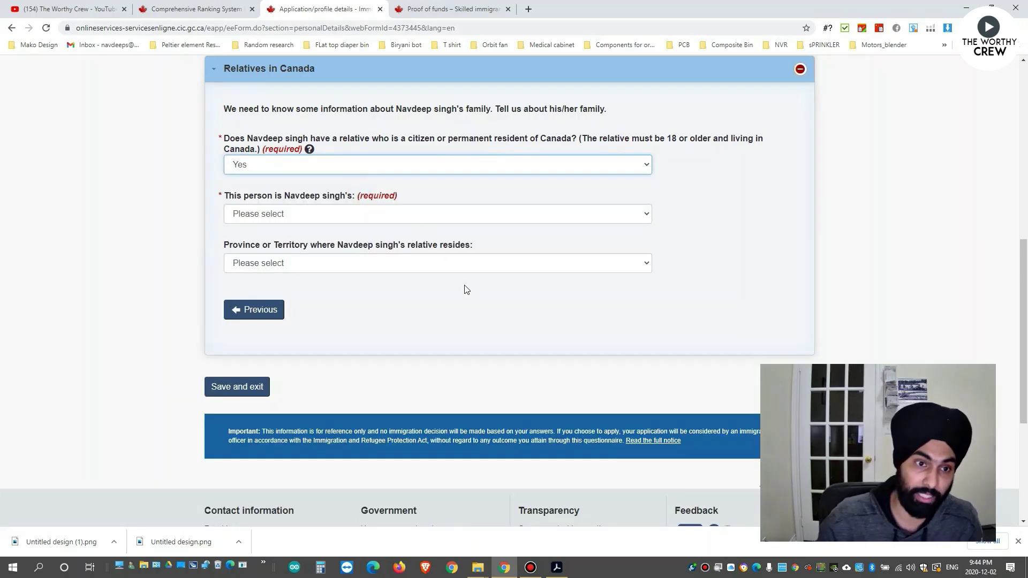
pyautogui.click(305, 217)
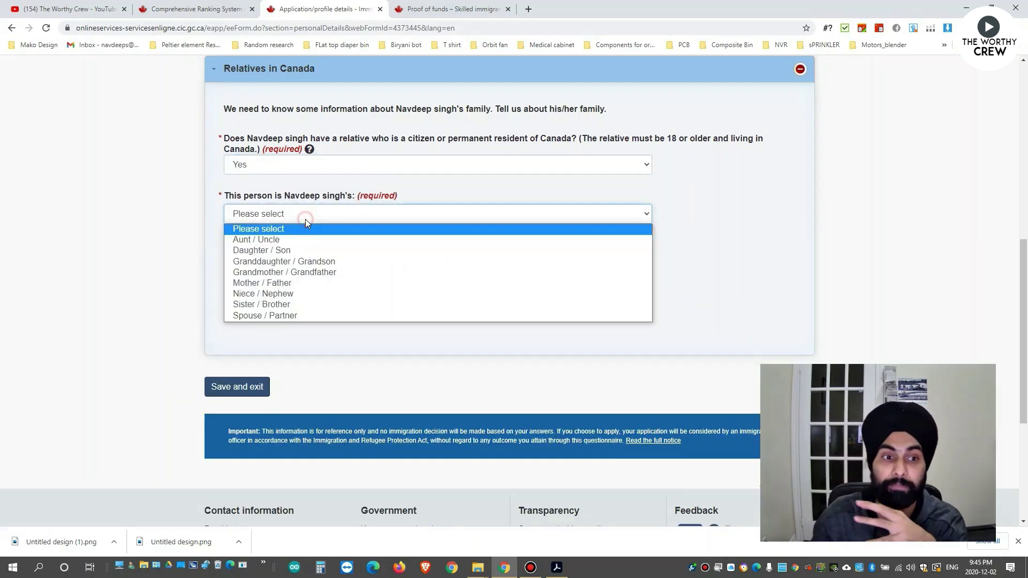
pyautogui.click(276, 304)
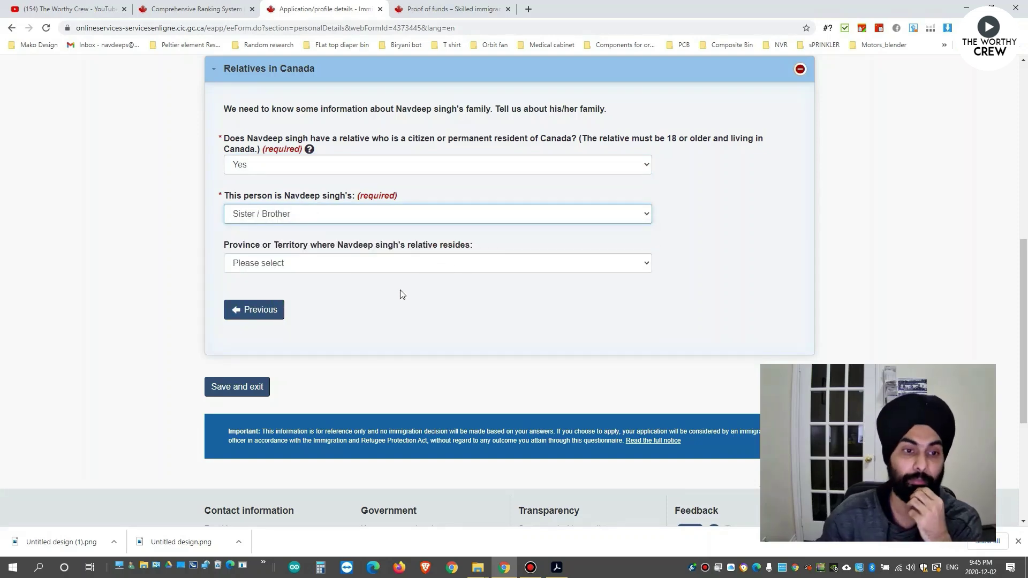
pyautogui.click(365, 272)
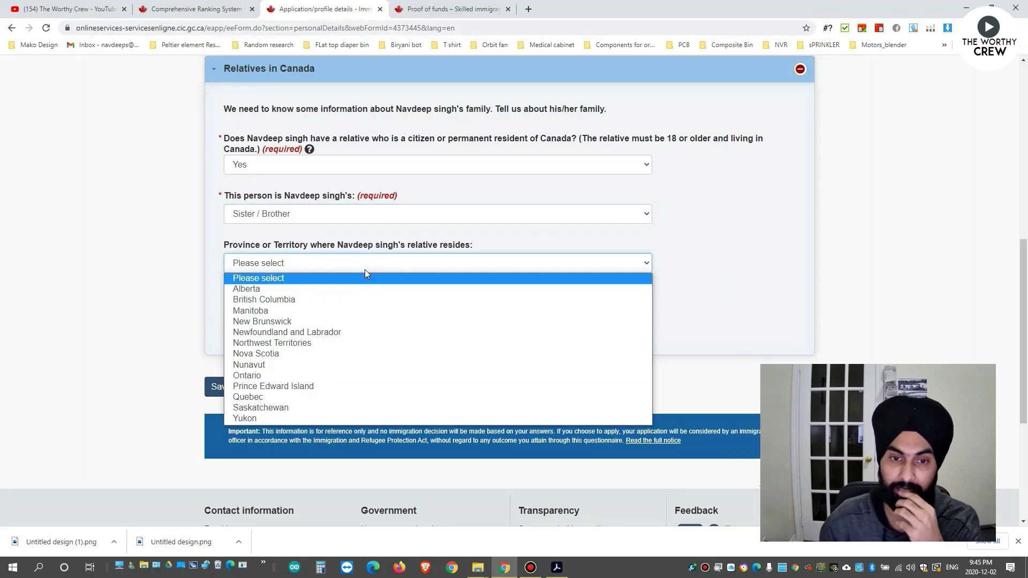
pyautogui.click(268, 376)
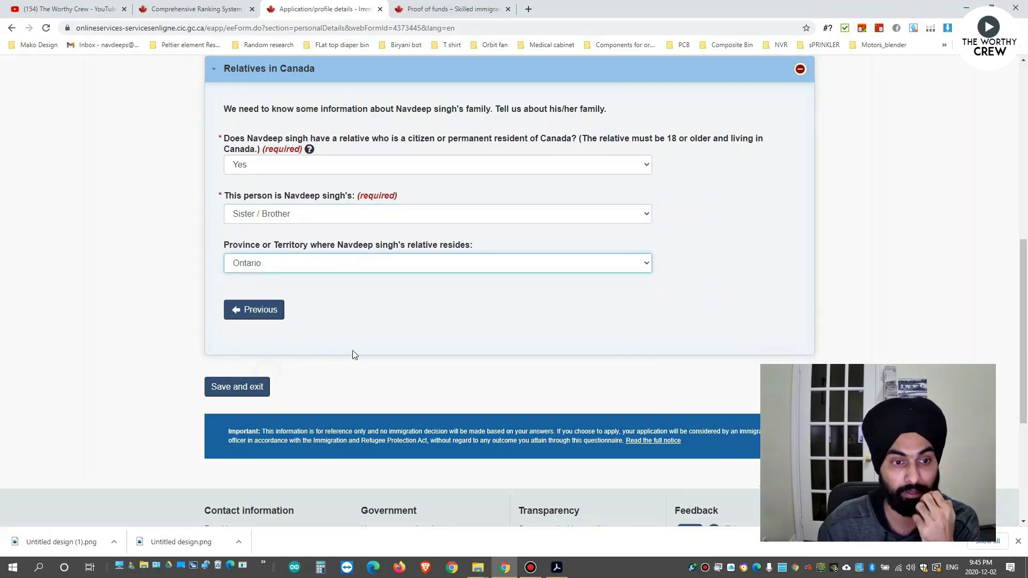
pyautogui.scroll(-1, 407, 316)
pyautogui.scroll(8, 425, 309)
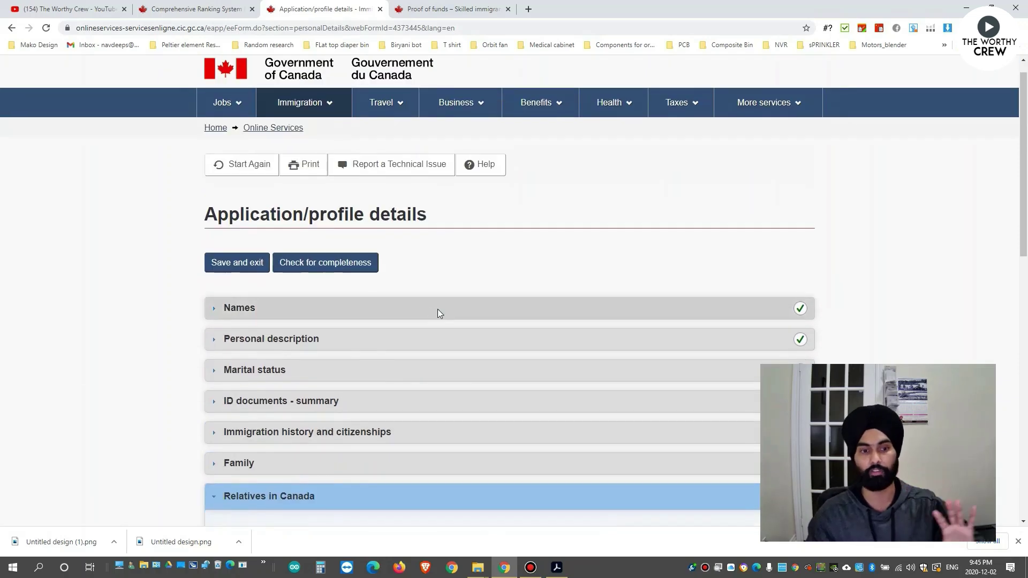
pyautogui.scroll(-5, 428, 311)
pyautogui.scroll(-3, 448, 321)
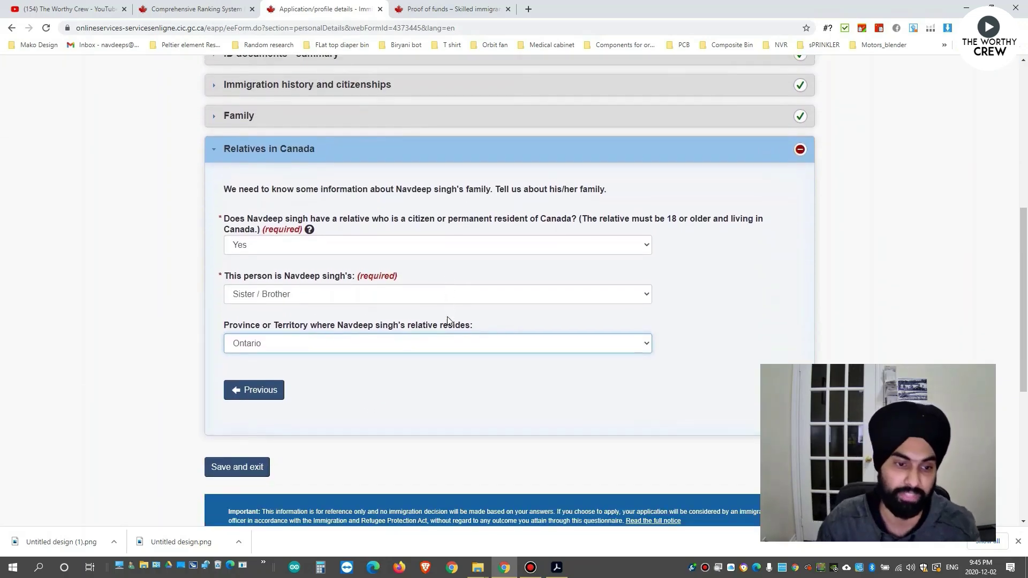
# Save and exit personal details, now marked Complete, and start the Contact details form.
pyautogui.click(249, 388)
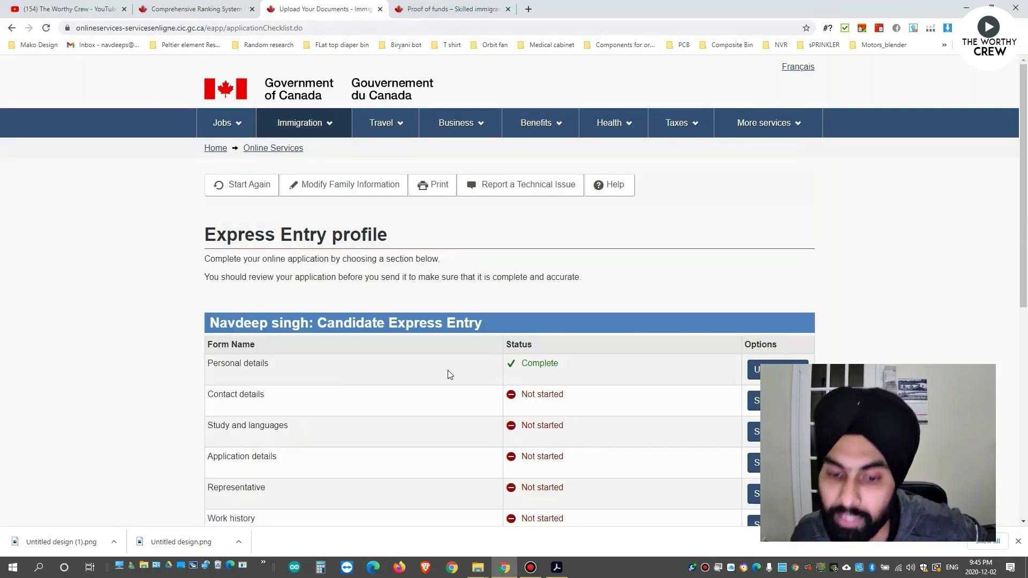
pyautogui.scroll(-2, 449, 374)
pyautogui.doubleClick(529, 258)
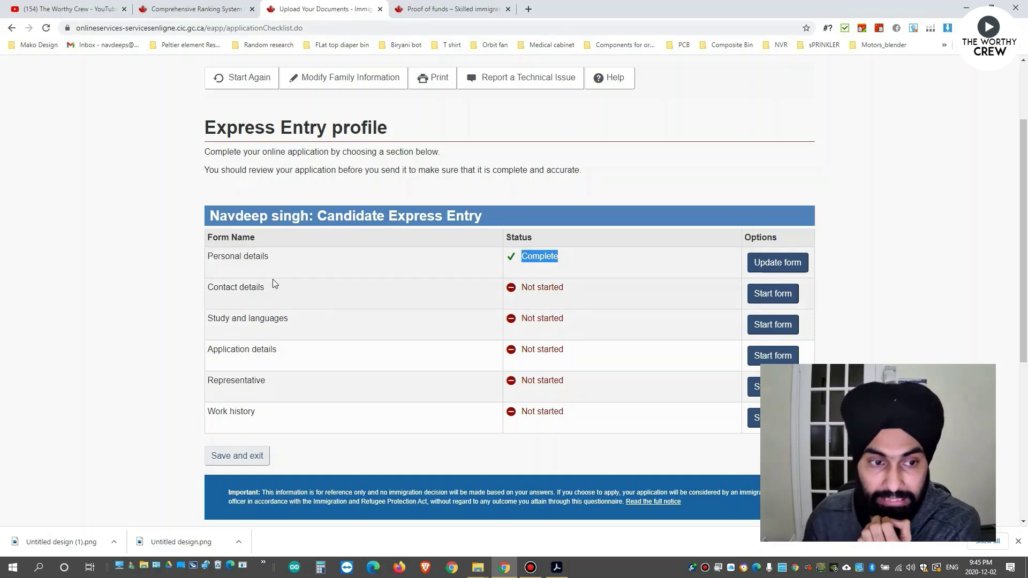
pyautogui.doubleClick(250, 287)
pyautogui.click(773, 294)
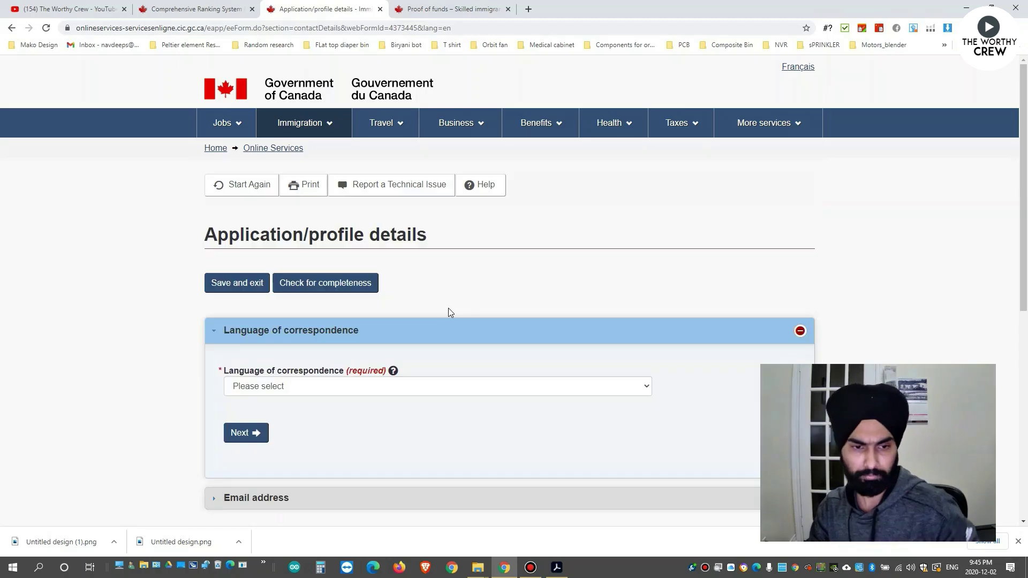
# Choose English for correspondence, fill in the saved email address, and save contact details.
pyautogui.scroll(-2, 448, 310)
pyautogui.click(323, 278)
pyautogui.click(268, 309)
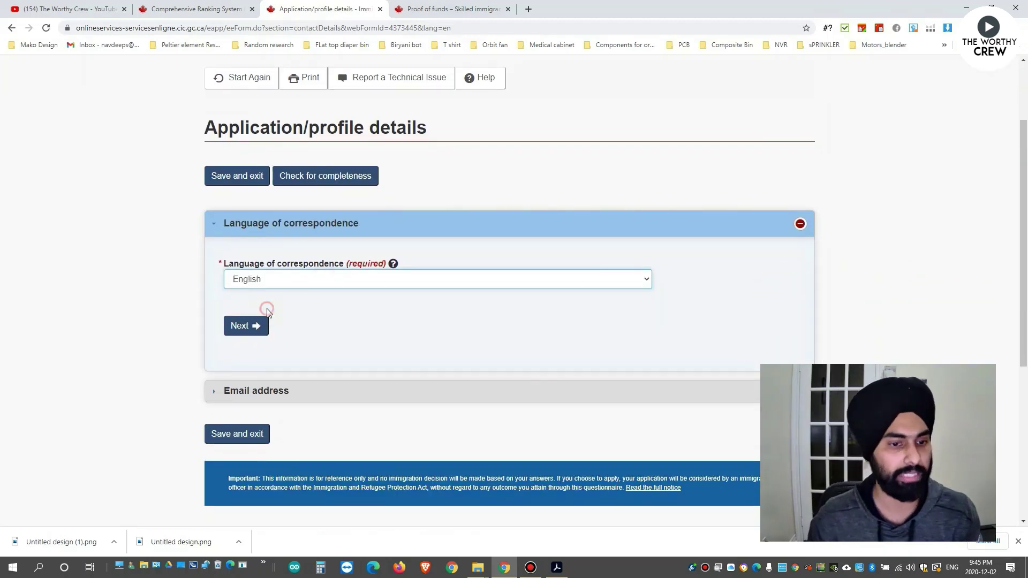
pyautogui.click(258, 326)
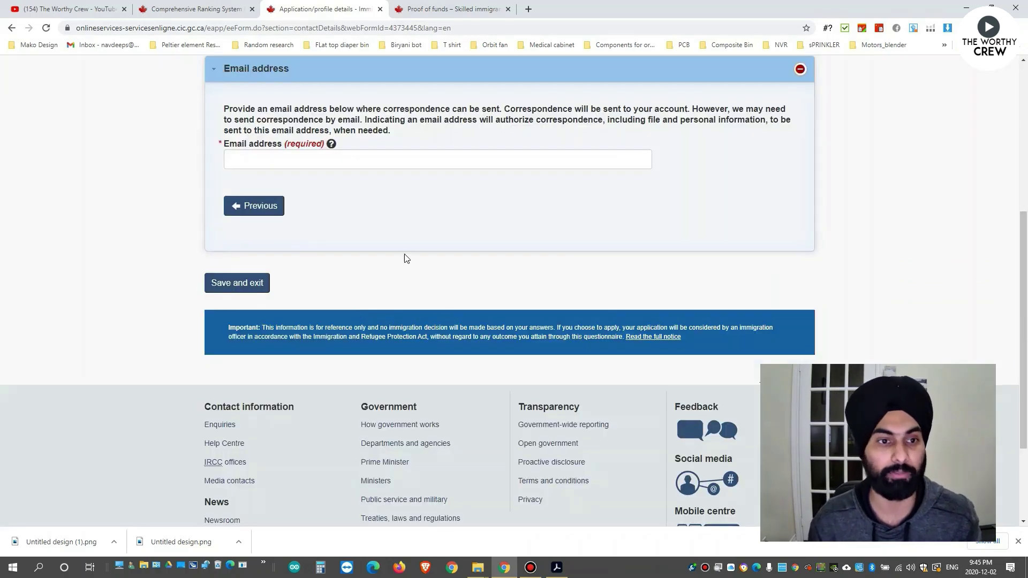
pyautogui.click(374, 159)
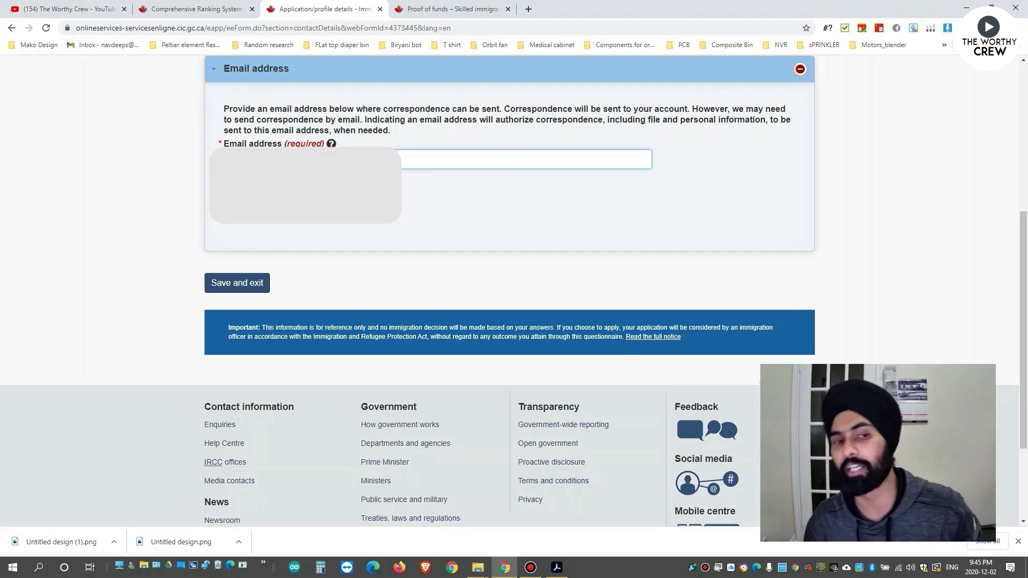
pyautogui.press('Down')
pyautogui.press('Return')
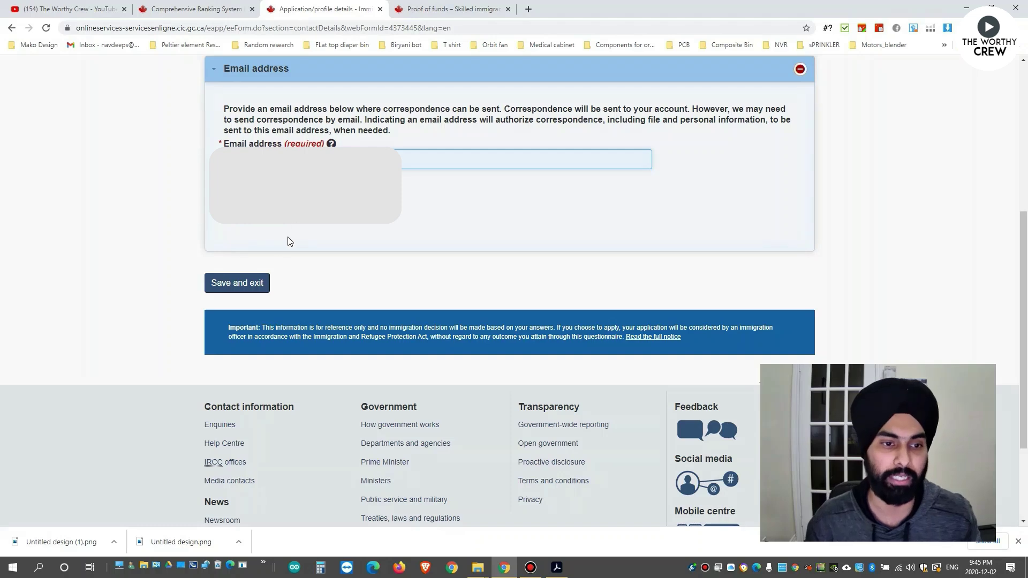
pyautogui.click(248, 290)
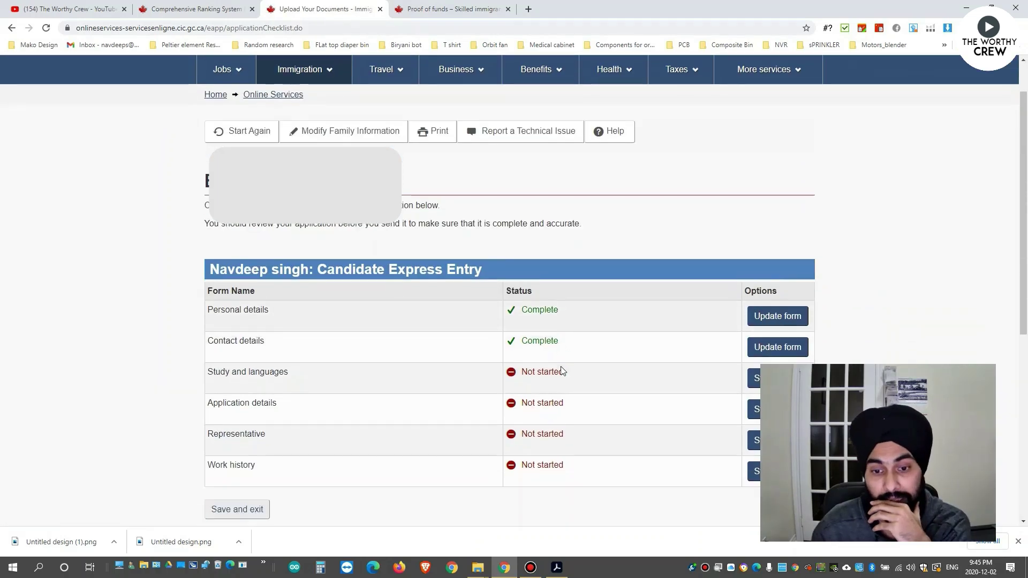
# Start the Study and languages form and answer Yes to finishing high school or higher education.
pyautogui.scroll(-3, 638, 341)
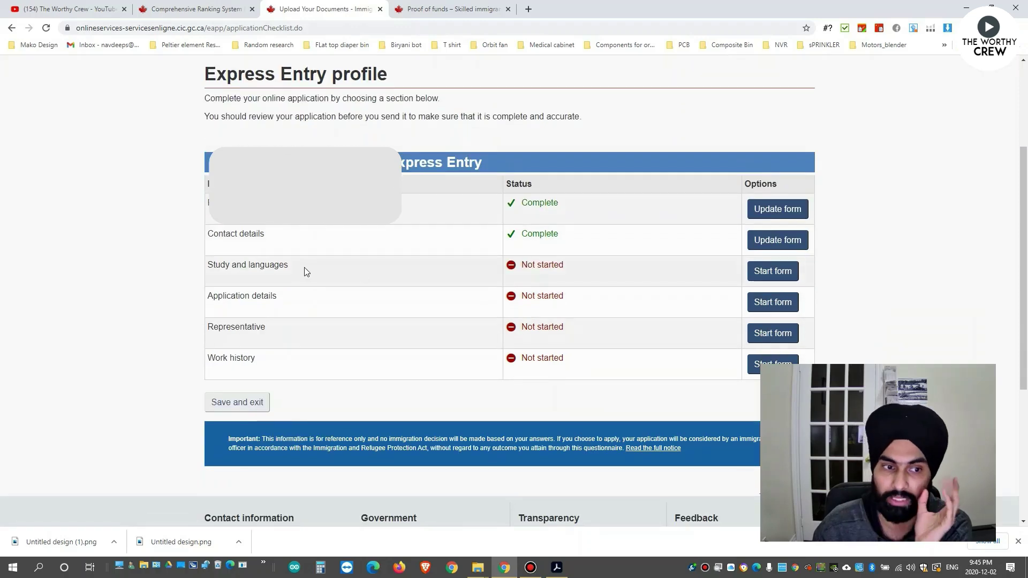
pyautogui.click(765, 271)
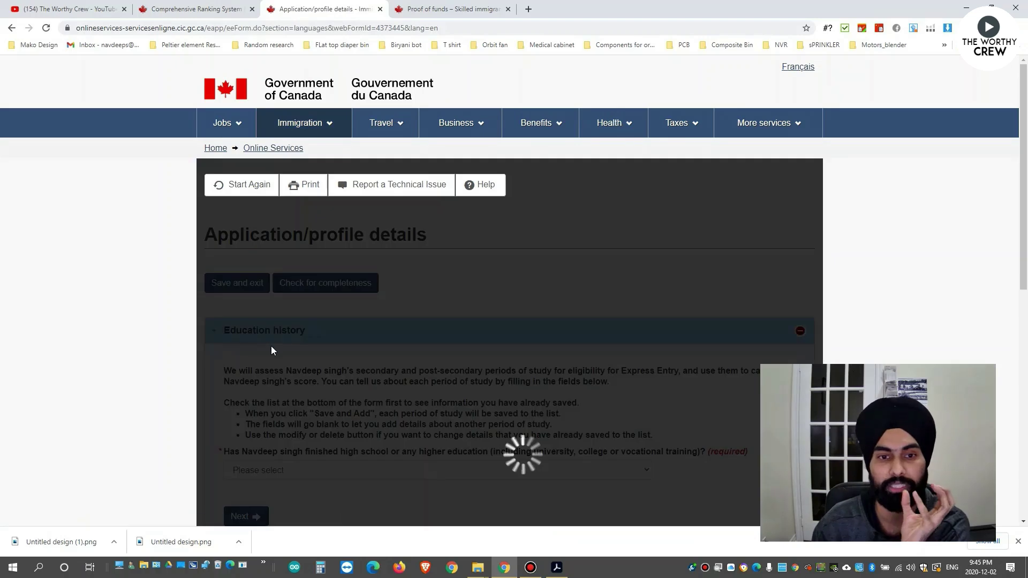
pyautogui.scroll(-3, 271, 350)
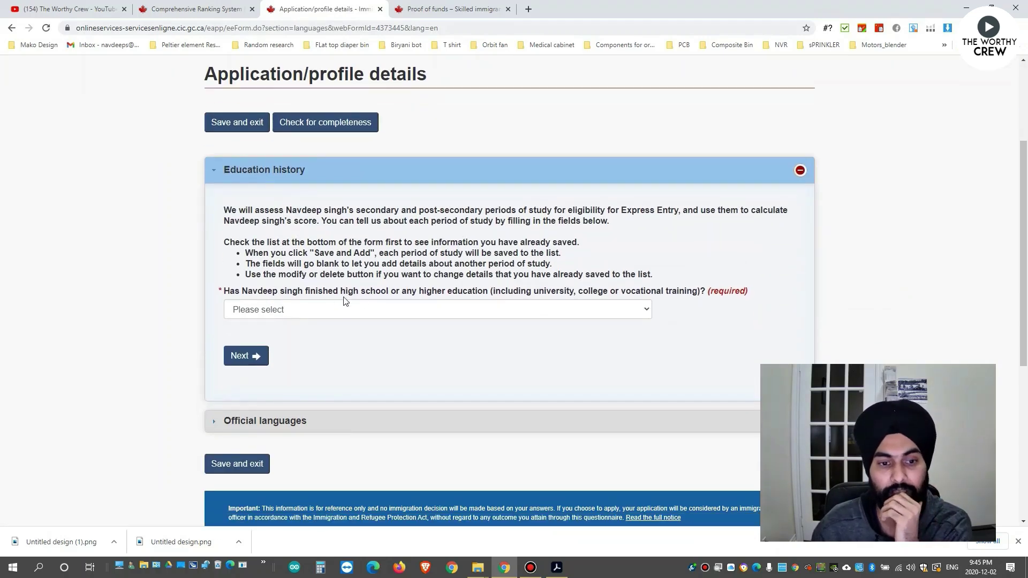
pyautogui.click(564, 311)
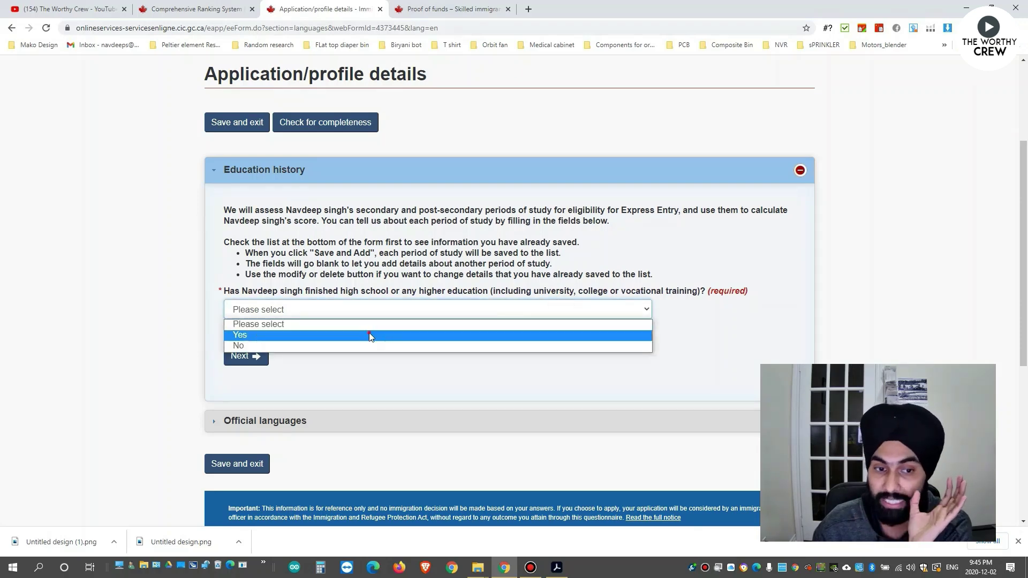
pyautogui.click(375, 334)
# Set the field of study to Sciences, General, with a start of October 2014.
pyautogui.click(352, 356)
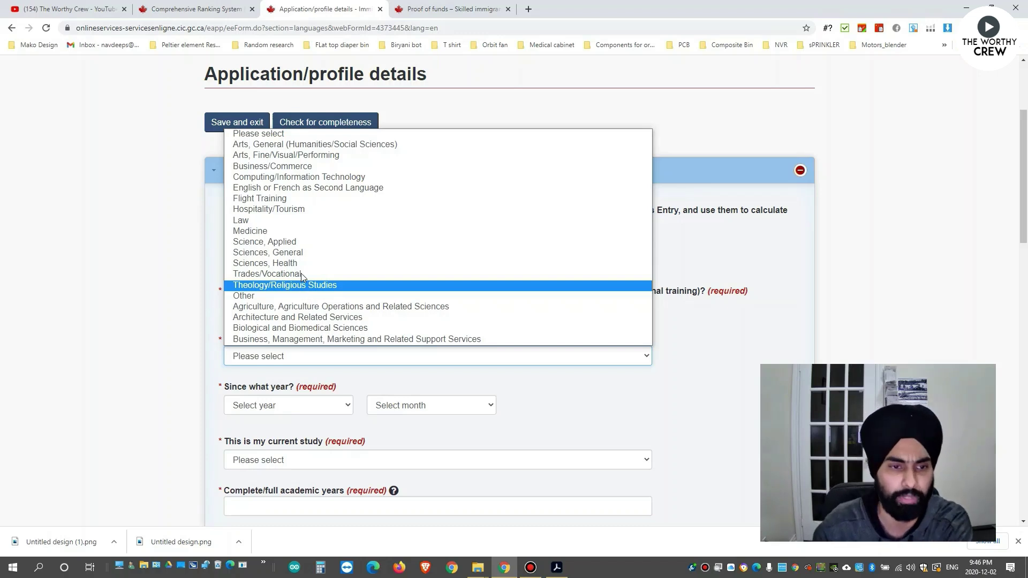
pyautogui.click(289, 253)
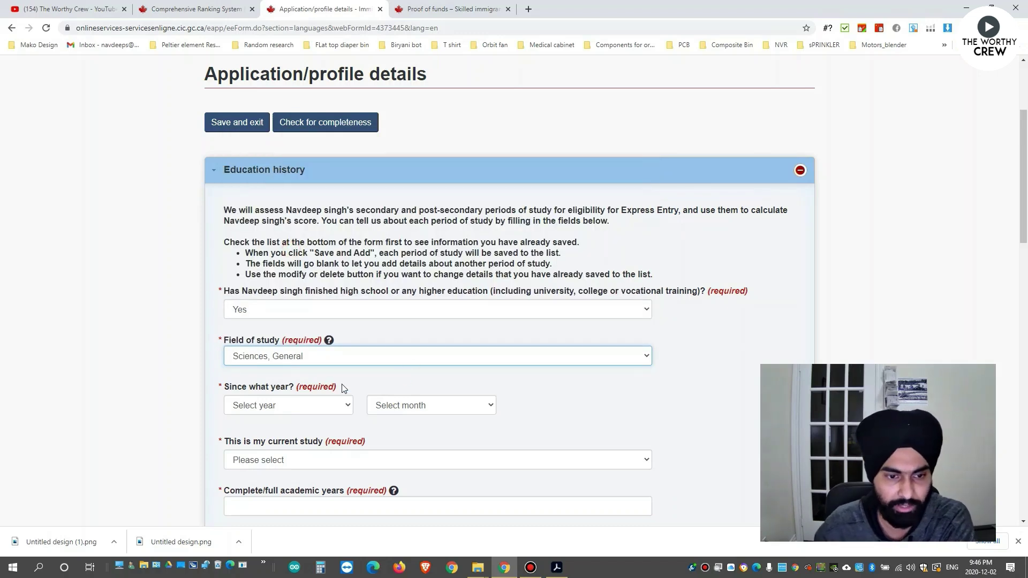
pyautogui.scroll(-1, 343, 388)
pyautogui.click(317, 351)
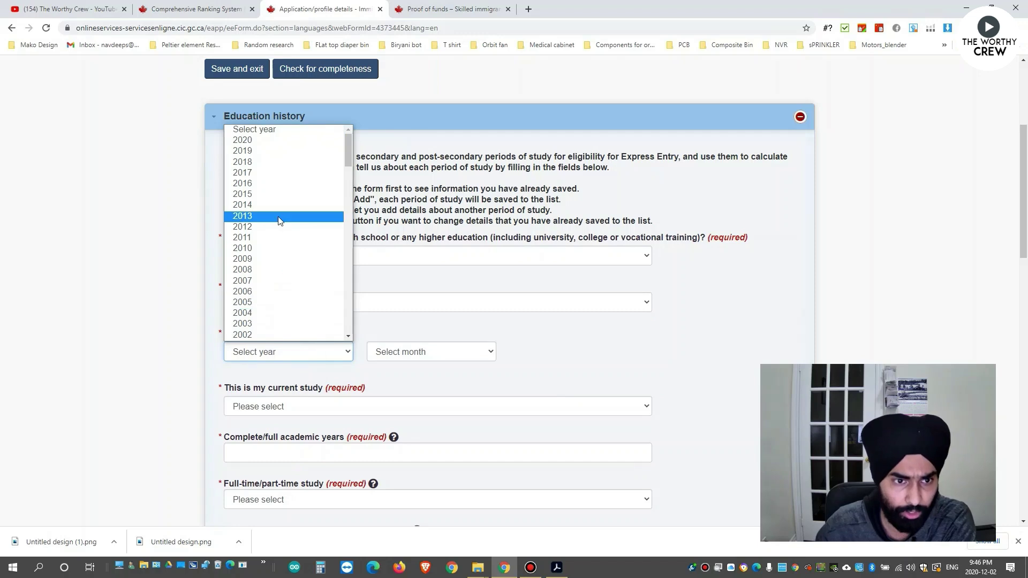
pyautogui.click(251, 205)
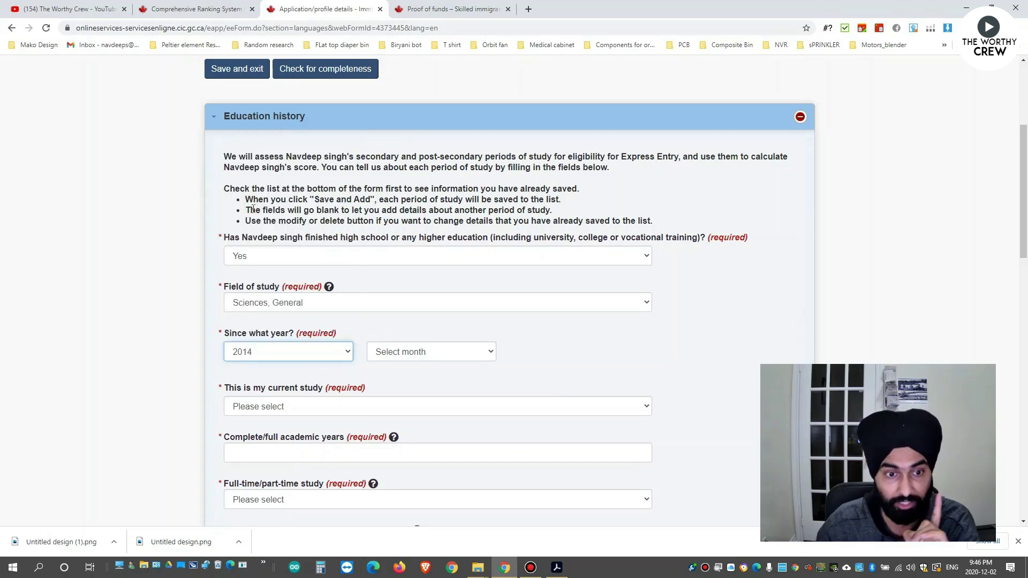
pyautogui.click(433, 354)
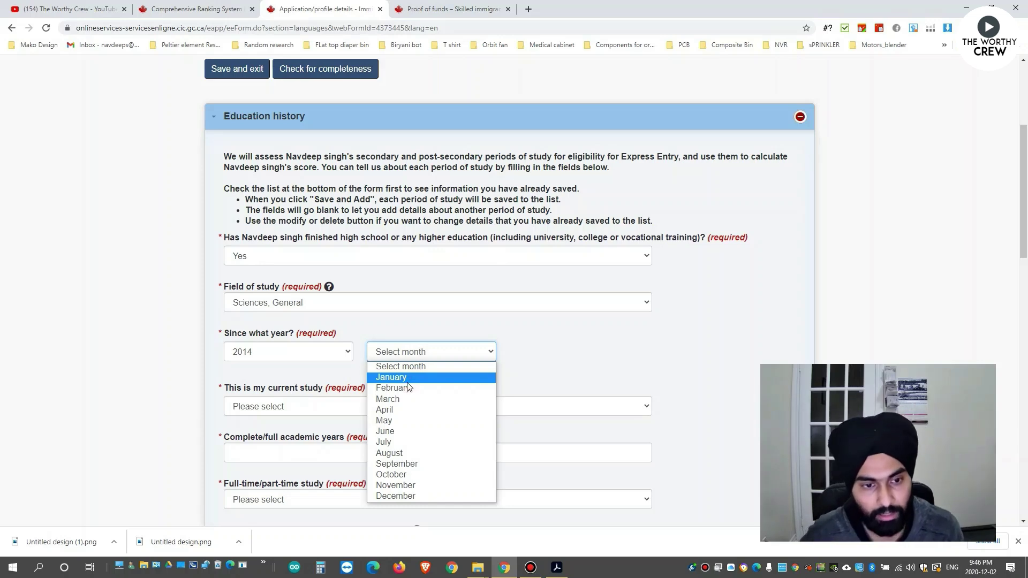
pyautogui.click(389, 475)
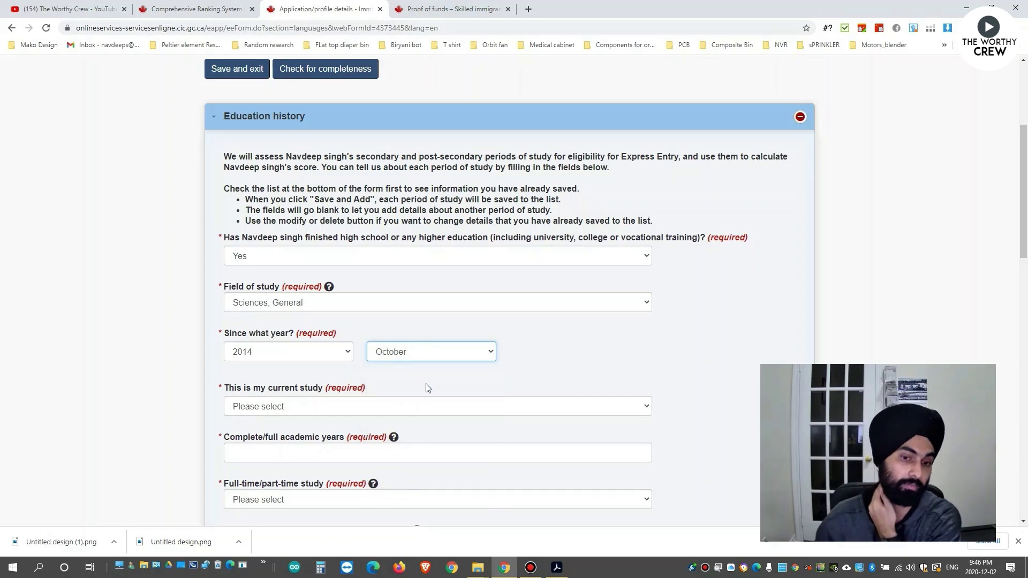
pyautogui.scroll(-1, 429, 387)
# Mark the study as not current and change its start year to 2010.
pyautogui.click(296, 353)
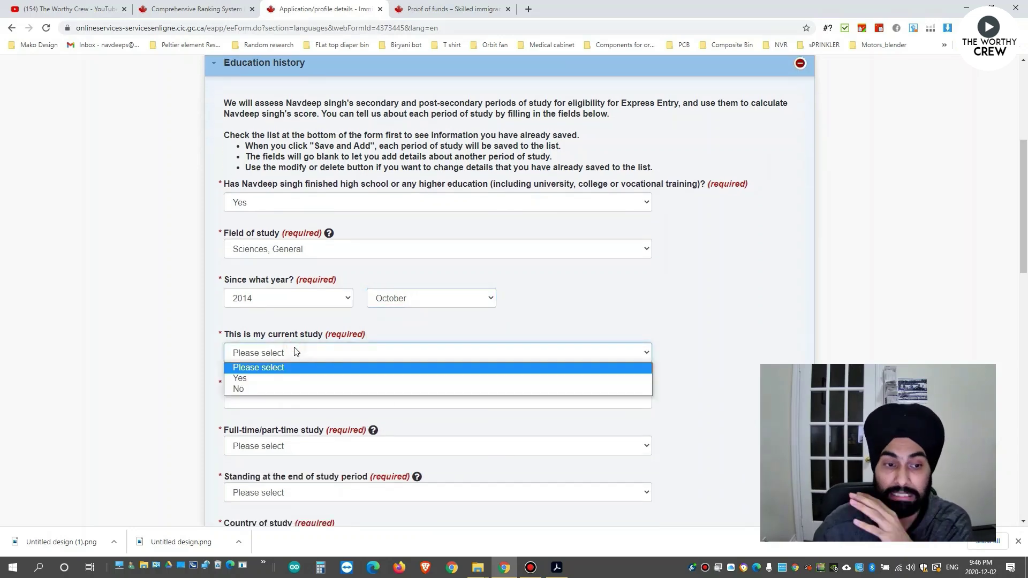
pyautogui.click(251, 388)
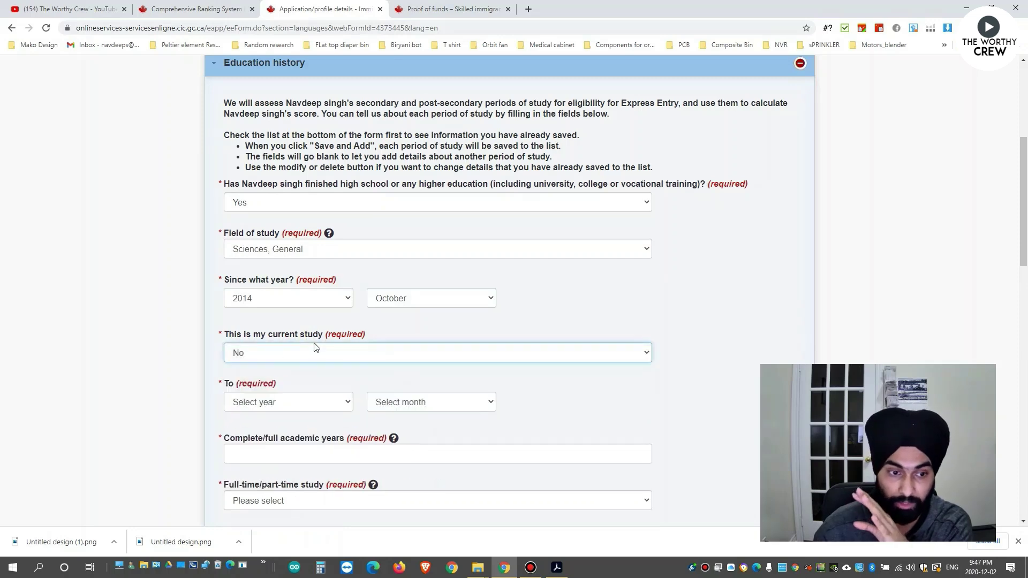
pyautogui.scroll(-1, 368, 356)
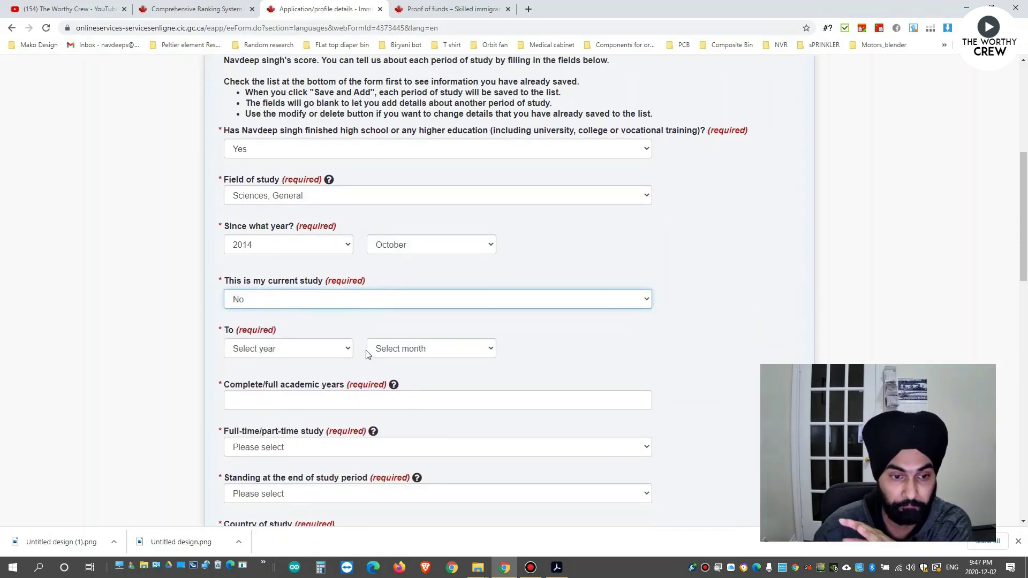
pyautogui.click(334, 354)
pyautogui.click(406, 322)
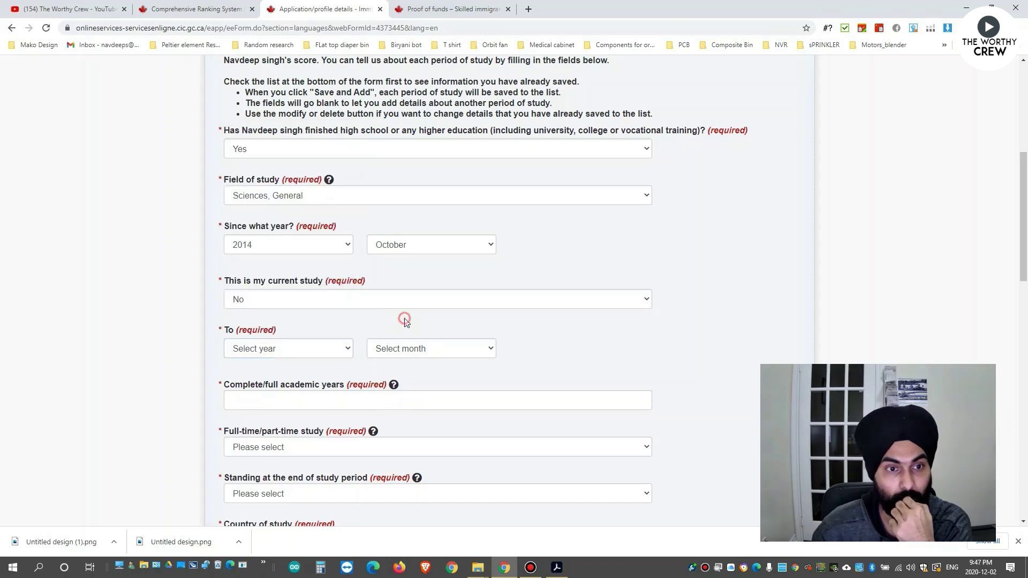
pyautogui.click(309, 244)
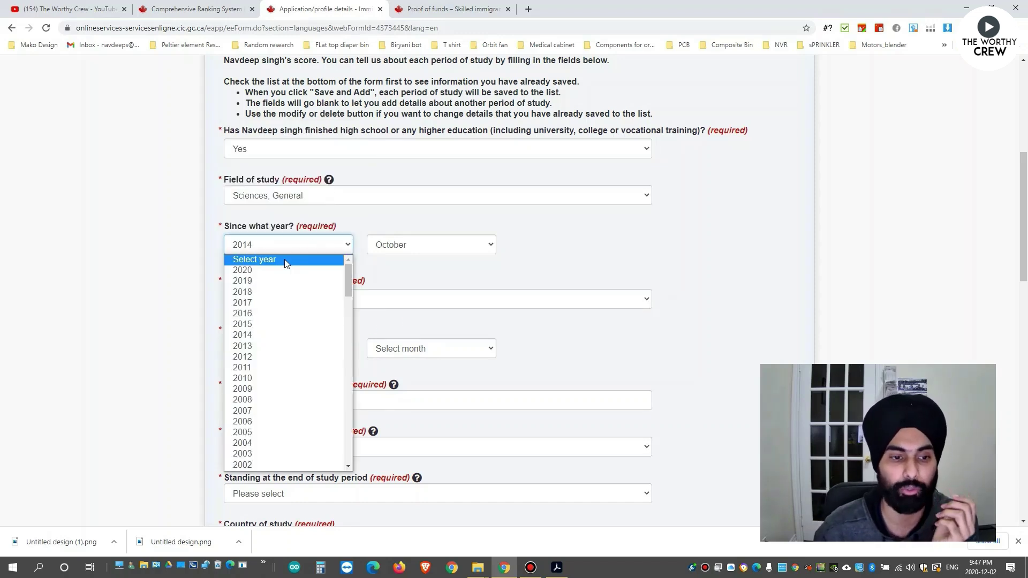
pyautogui.click(261, 380)
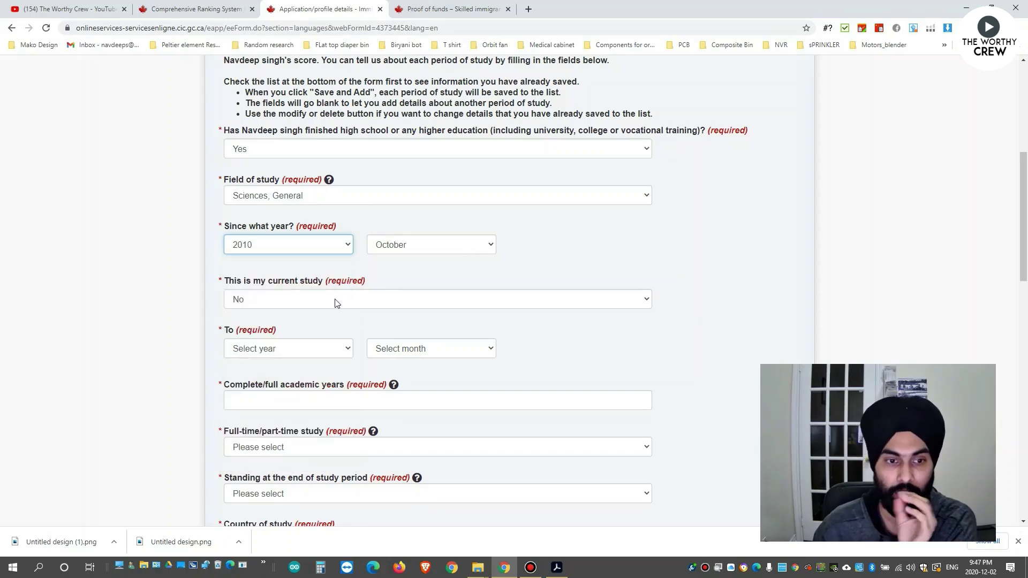
# Set the study end date to October 2014 and change the start month to March.
pyautogui.click(322, 354)
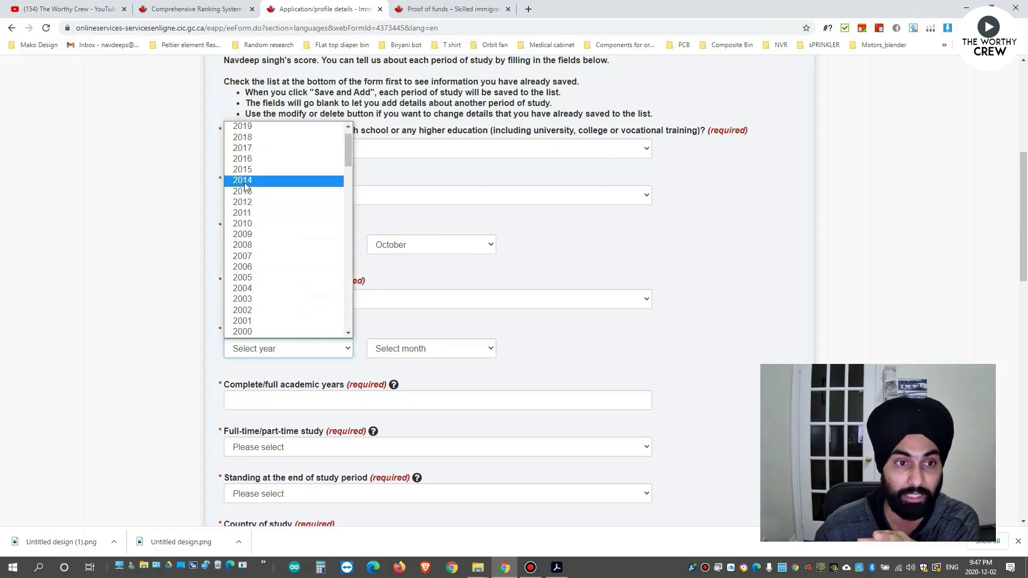
pyautogui.click(252, 184)
pyautogui.click(427, 348)
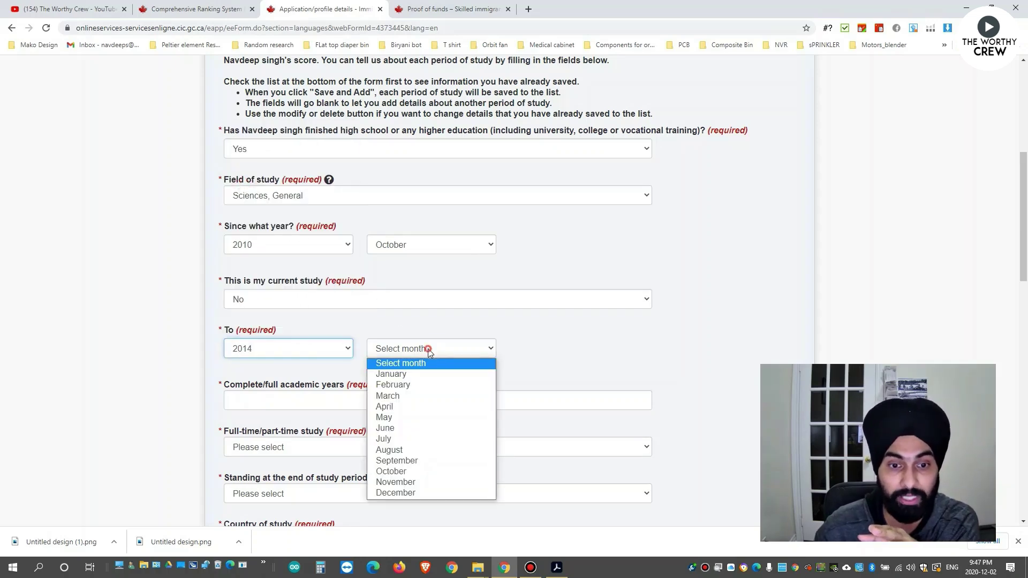
pyautogui.click(413, 469)
pyautogui.click(403, 251)
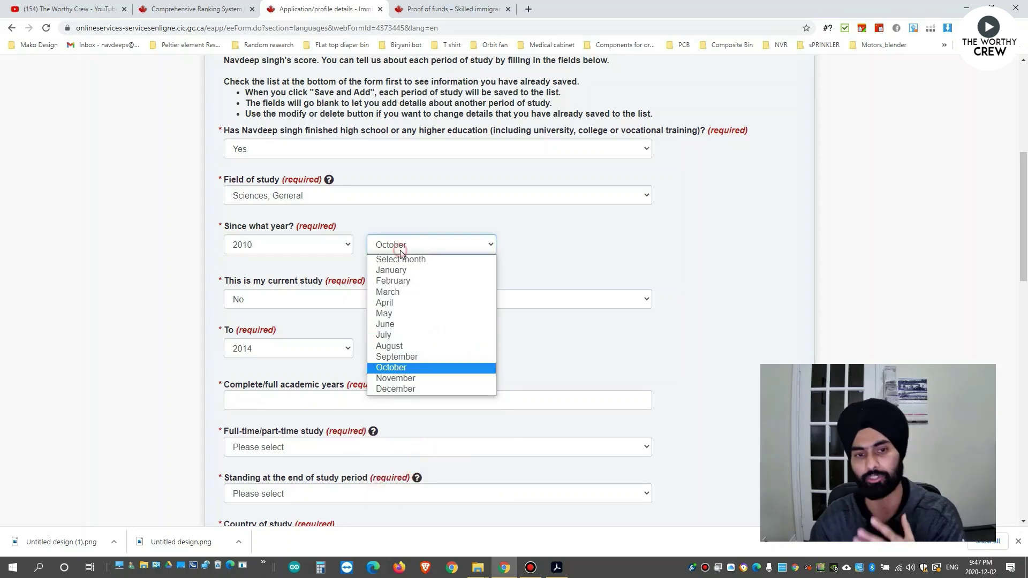
pyautogui.click(388, 292)
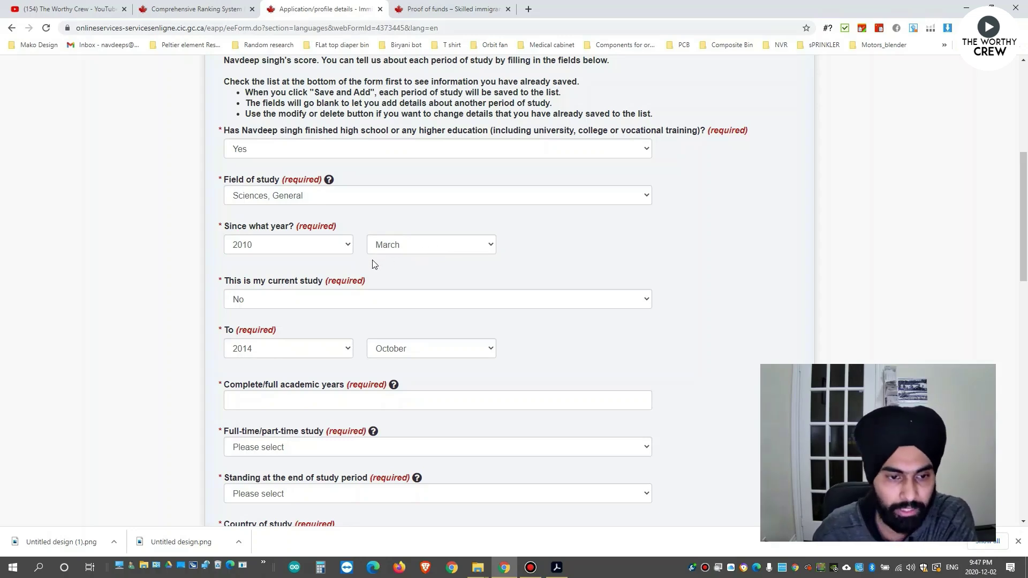
pyautogui.scroll(-1, 322, 274)
pyautogui.click(382, 304)
pyautogui.click(414, 296)
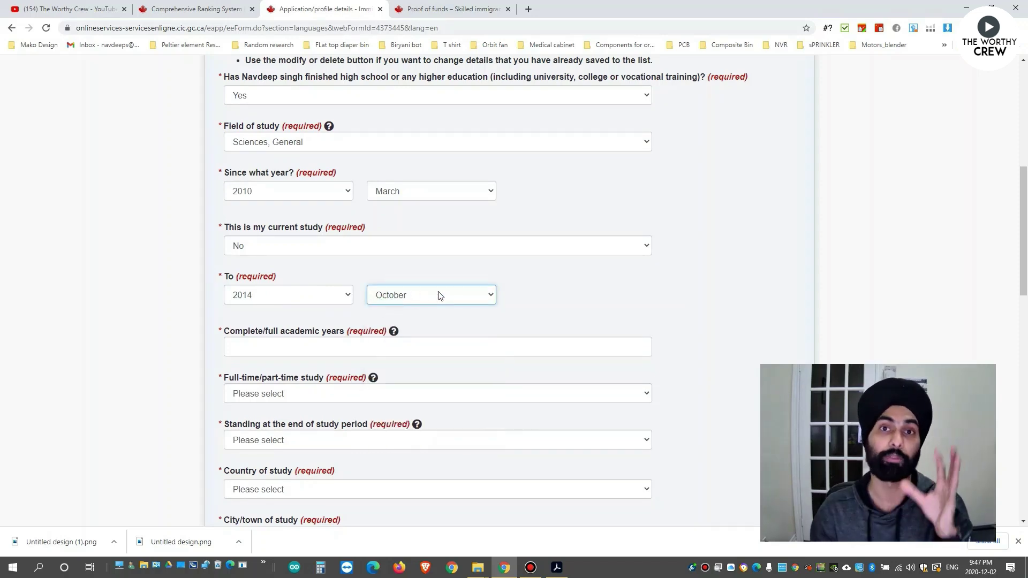
# Enter 4 full academic years of study, marked as Full Time.
pyautogui.click(351, 346)
pyautogui.write('4')
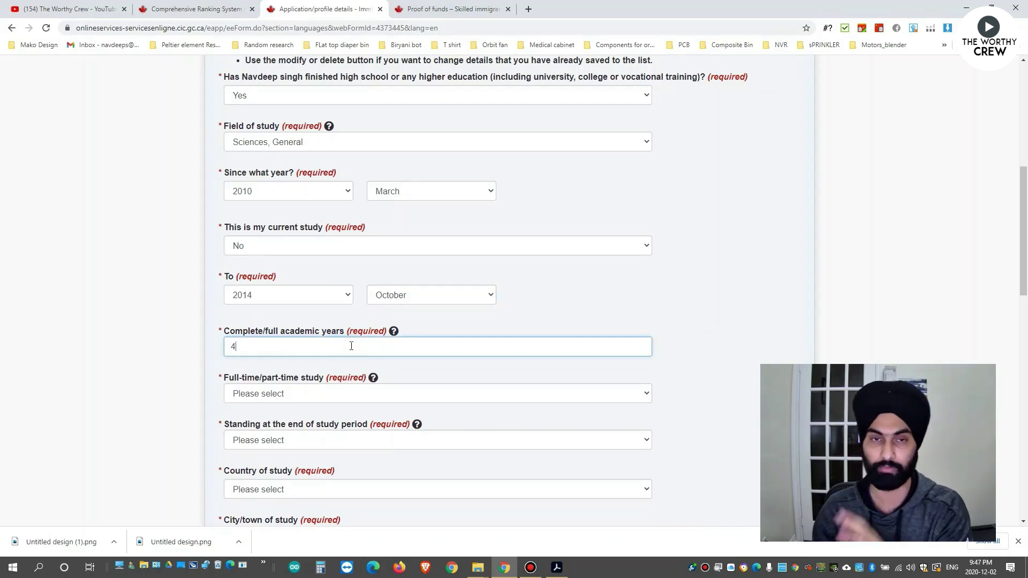
pyautogui.scroll(-1, 352, 346)
pyautogui.click(280, 343)
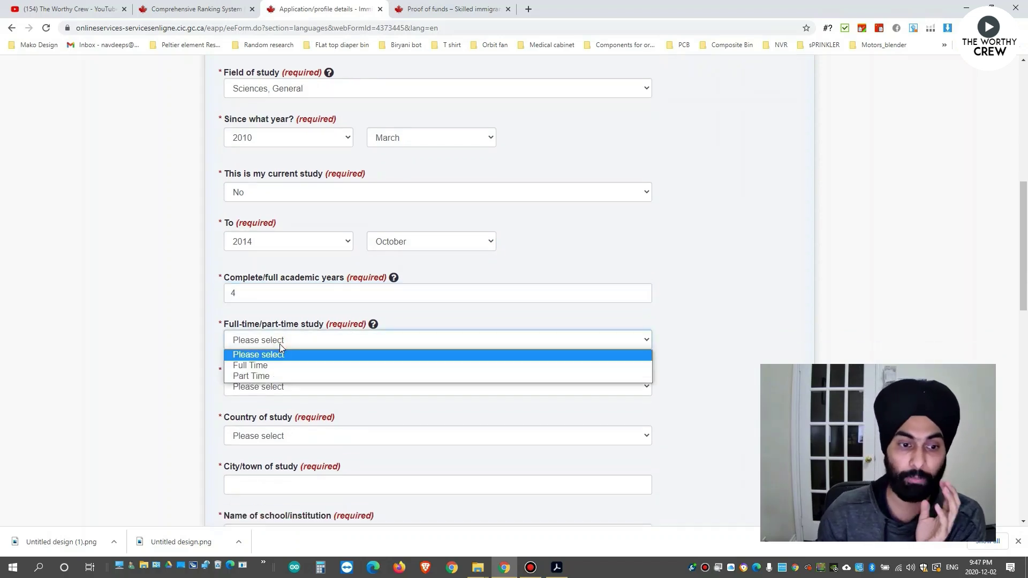
pyautogui.click(277, 366)
pyautogui.scroll(-2, 428, 329)
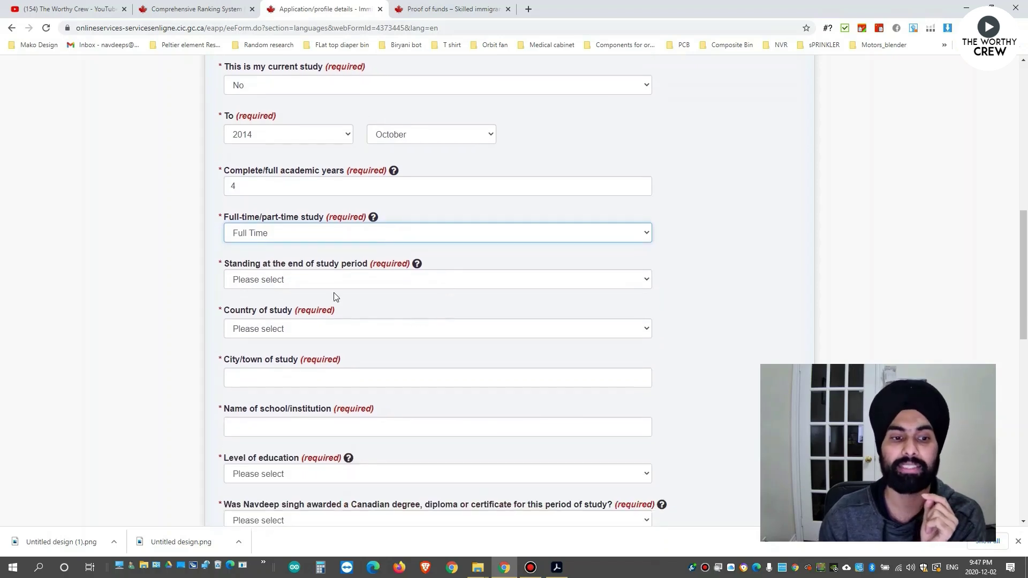
# Record that a certificate, diploma or degree was awarded, studied in Jalandhar, India.
pyautogui.click(319, 282)
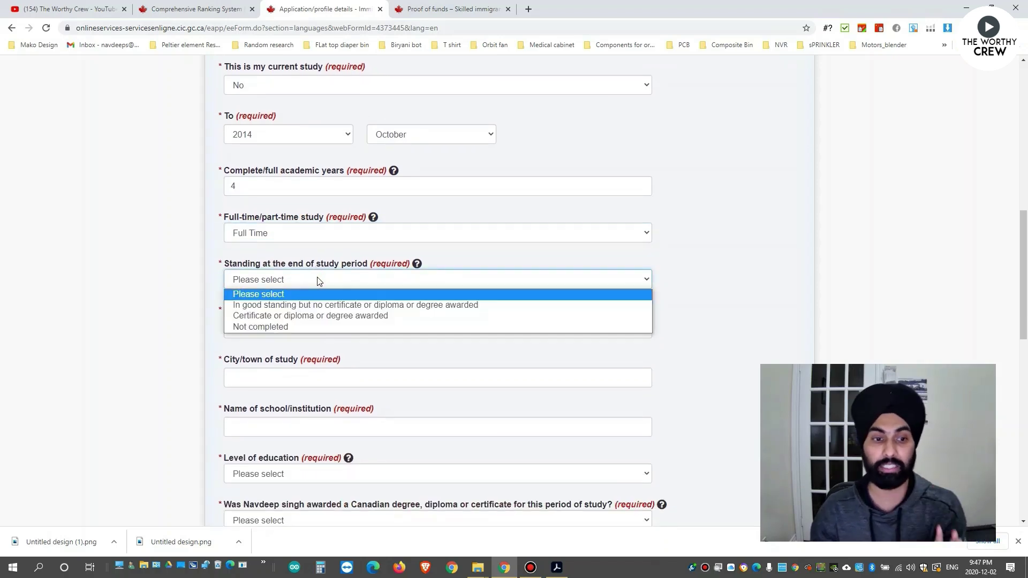
pyautogui.click(298, 317)
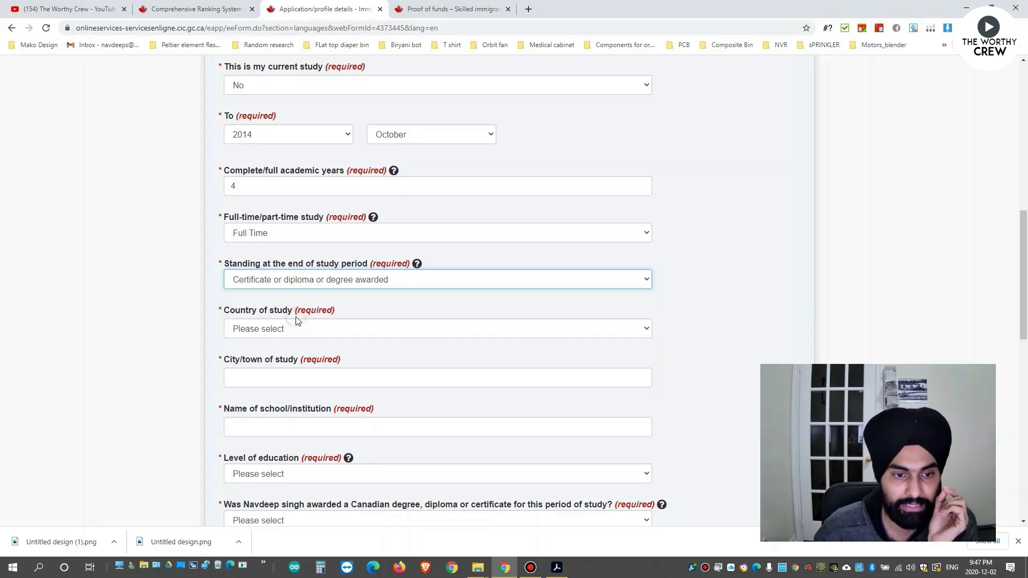
pyautogui.click(296, 325)
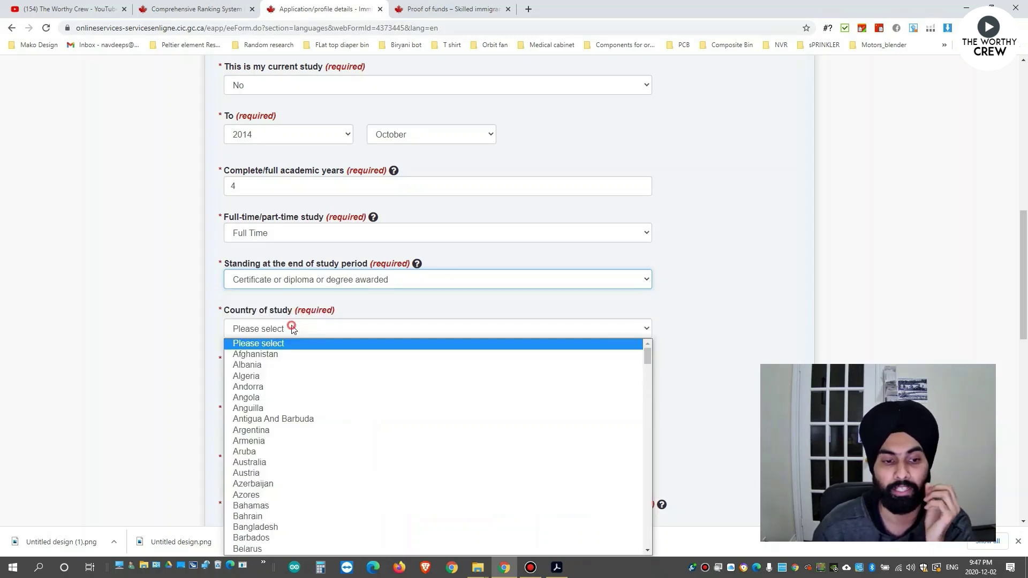
pyautogui.write('in')
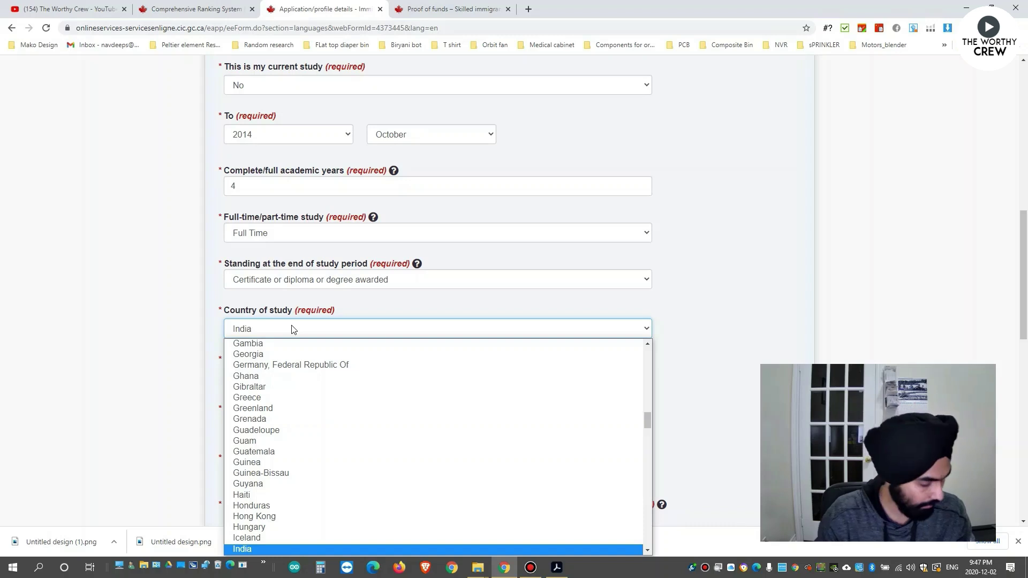
pyautogui.press('Return')
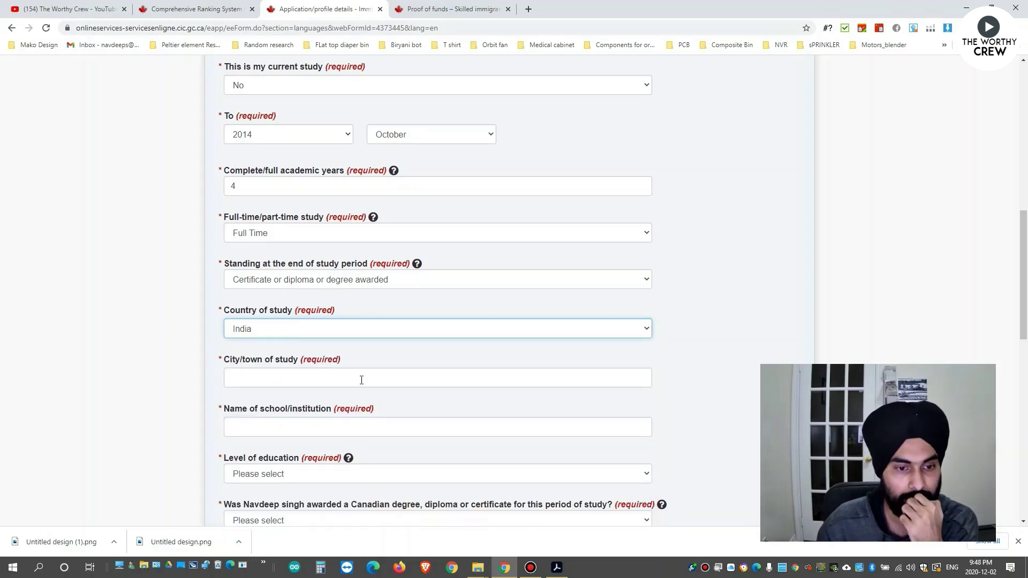
pyautogui.click(362, 380)
pyautogui.write('J')
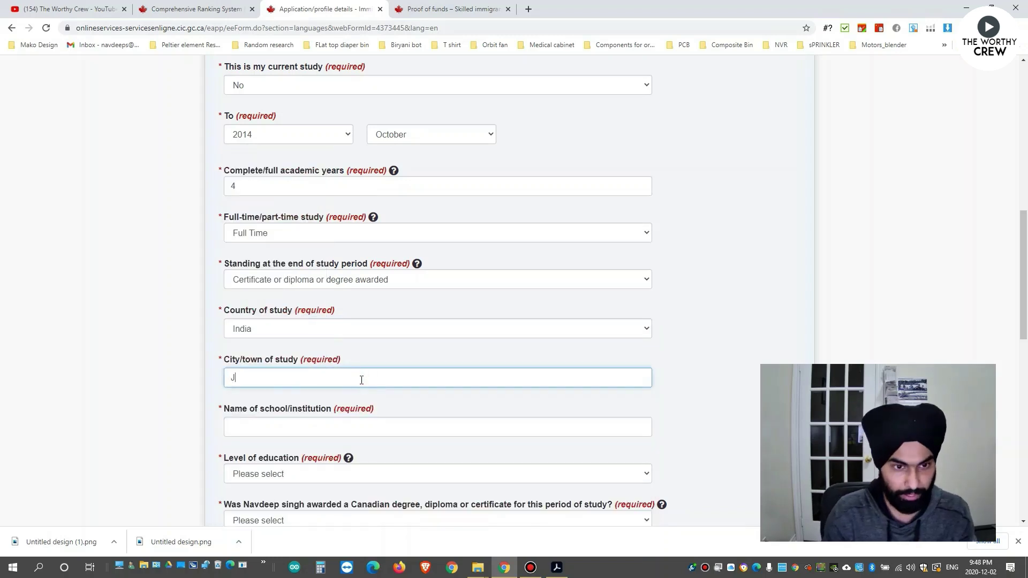
pyautogui.write('alandhar')
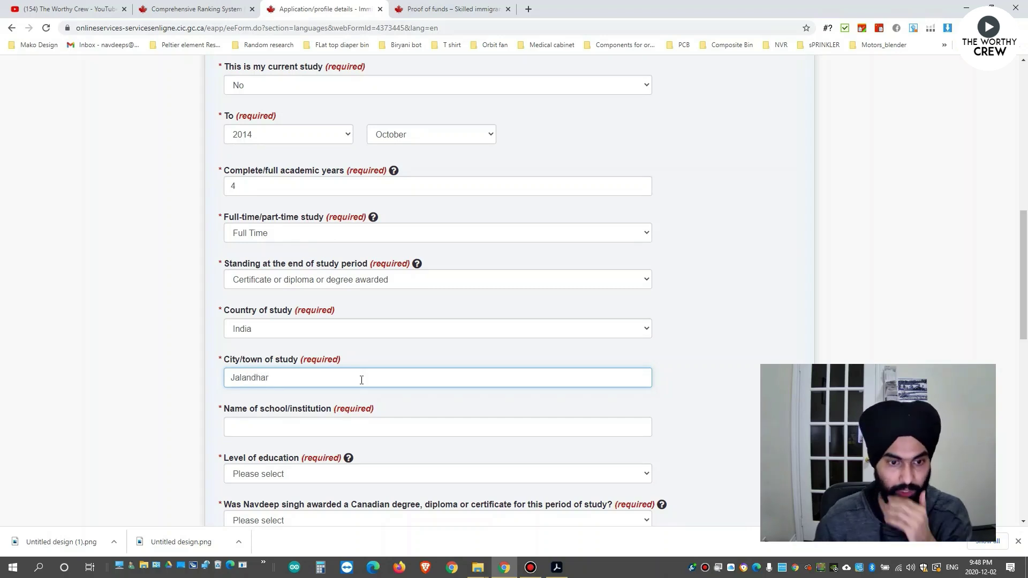
# Enter the placeholder school name 'XXXXXXX'.
pyautogui.scroll(-1, 362, 381)
pyautogui.click(329, 375)
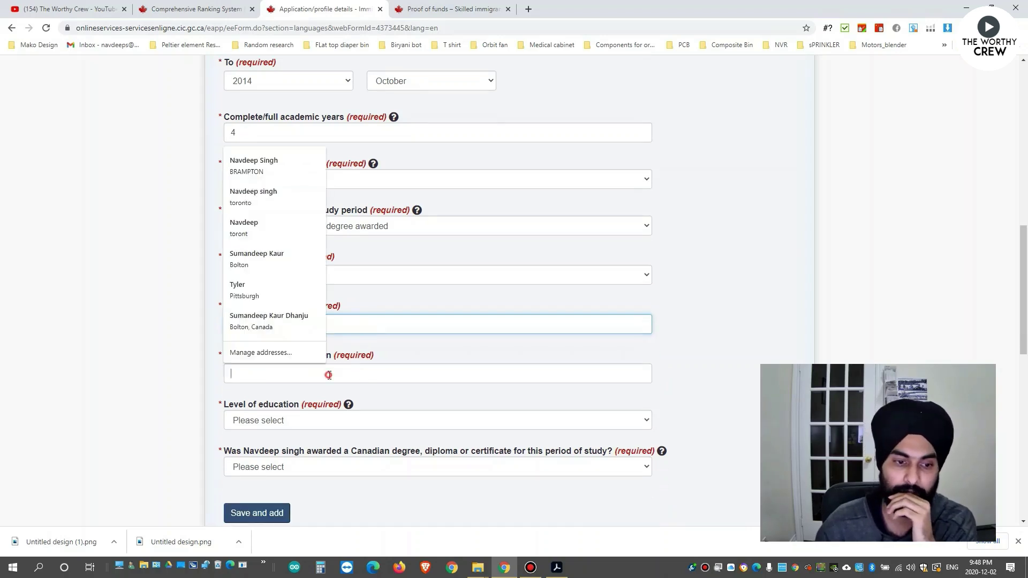
pyautogui.write('G')
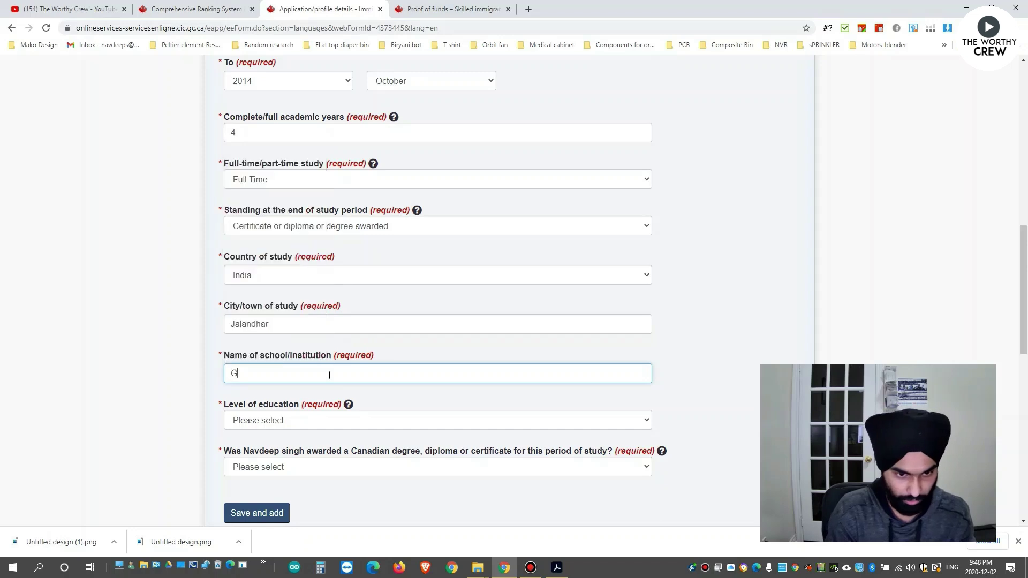
pyautogui.write('.ND')
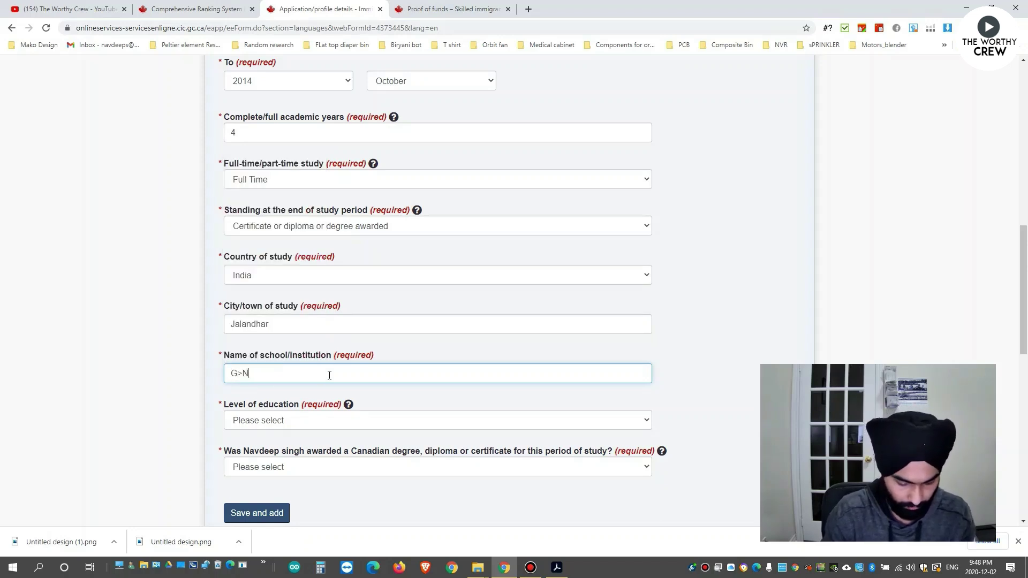
pyautogui.press('BackSpace')
pyautogui.press('BackSpace')
pyautogui.press('BackSpace')
pyautogui.press('BackSpace')
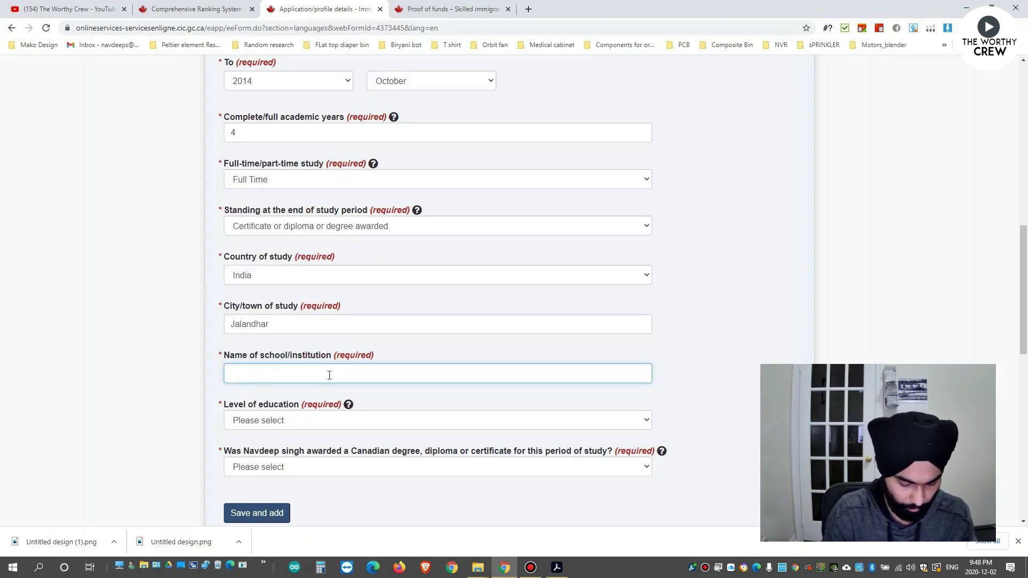
pyautogui.write('XXXXXXX')
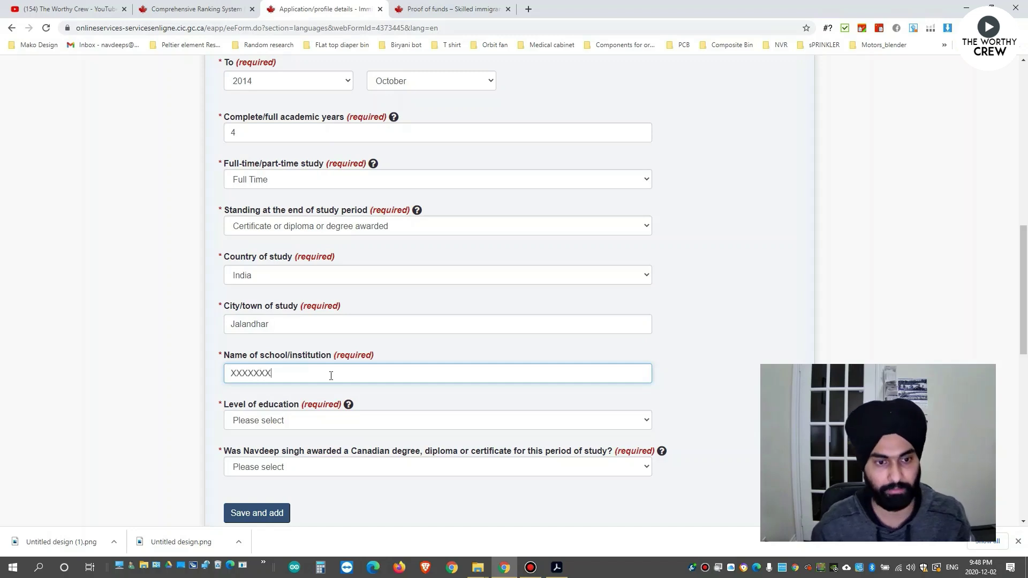
pyautogui.click(378, 394)
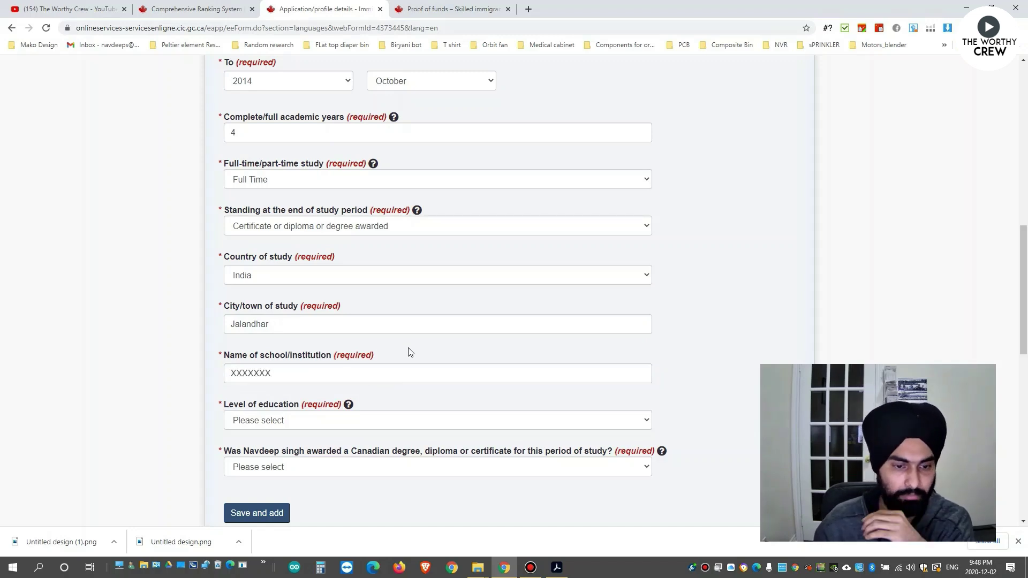
pyautogui.scroll(-1, 408, 351)
pyautogui.click(341, 369)
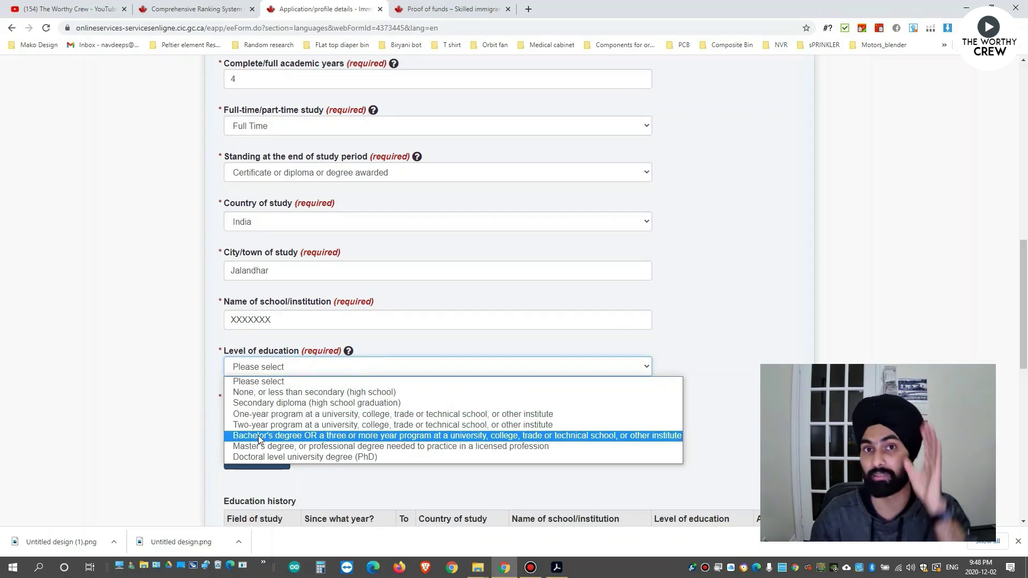
# Set the level of education to Bachelor's degree and answer No to the Canadian degree question.
pyautogui.click(258, 436)
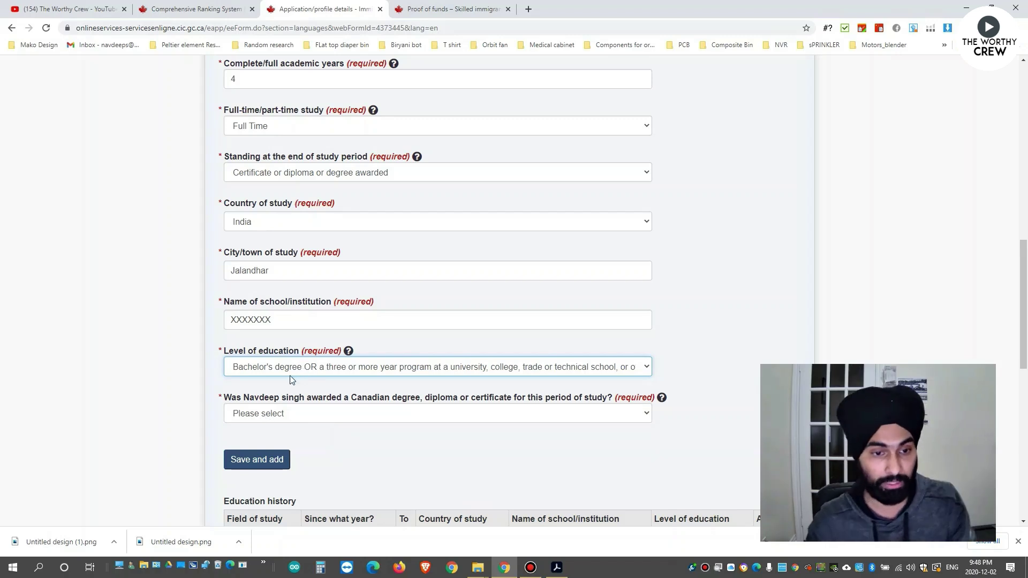
pyautogui.click(311, 416)
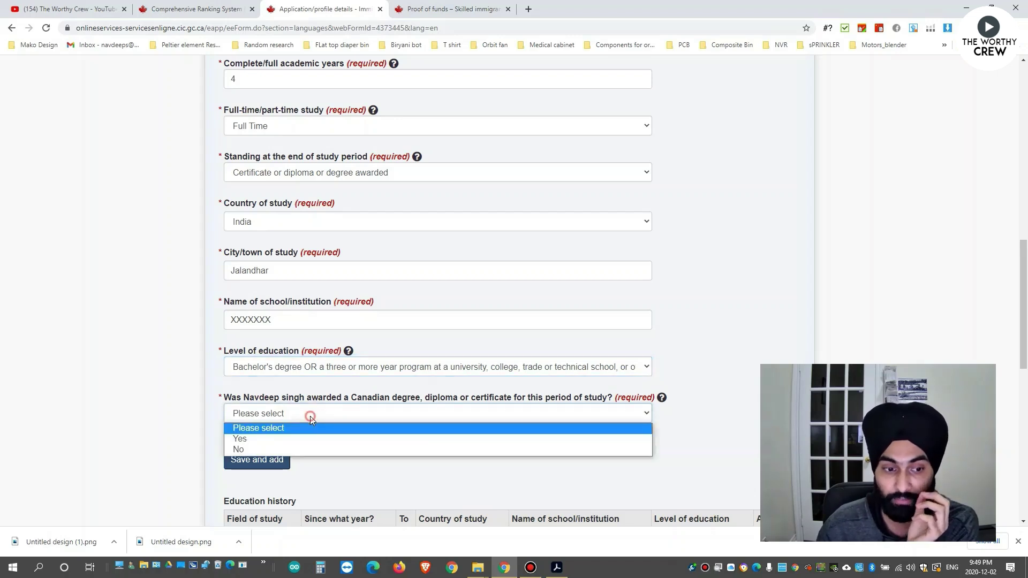
pyautogui.click(284, 449)
pyautogui.scroll(-1, 396, 442)
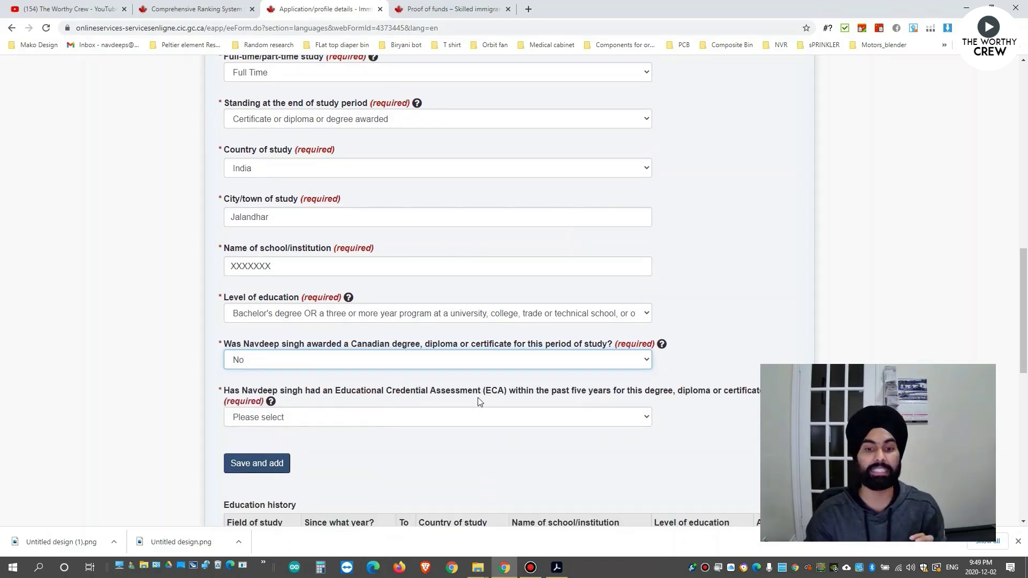
pyautogui.scroll(-1, 545, 399)
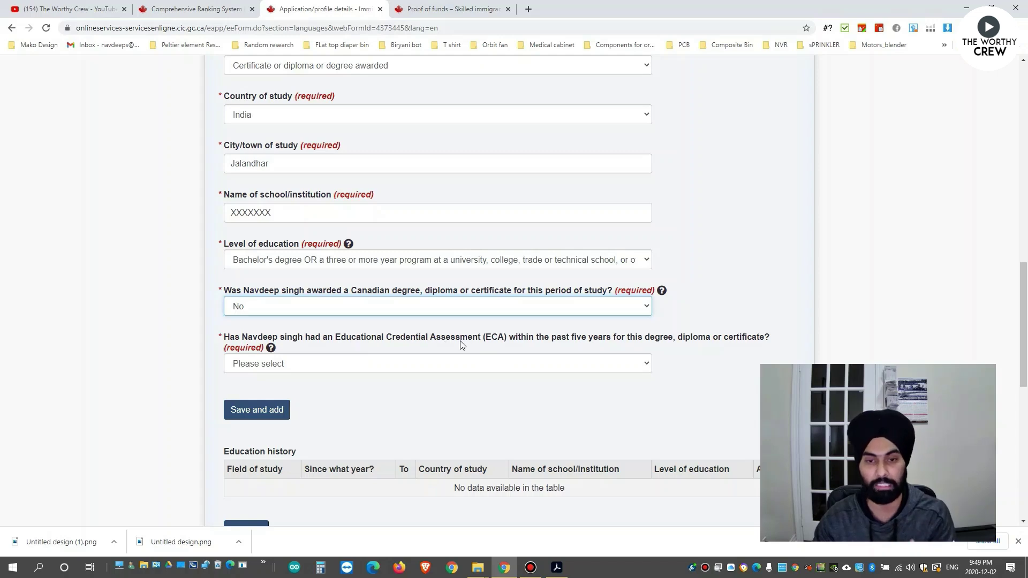
# Answer Yes to having an ECA, issued by World Education Services.
pyautogui.click(499, 365)
pyautogui.click(413, 389)
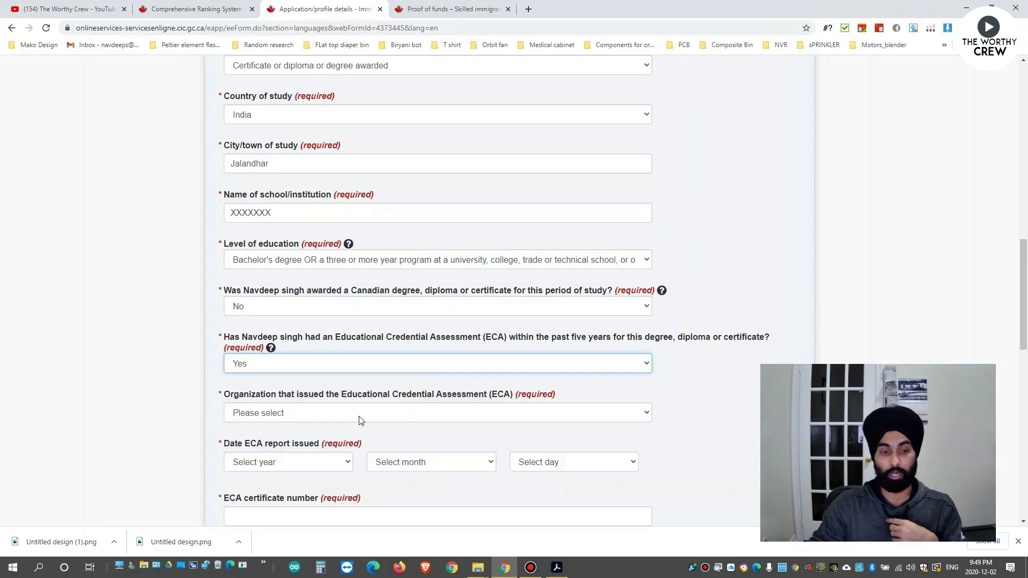
pyautogui.click(360, 419)
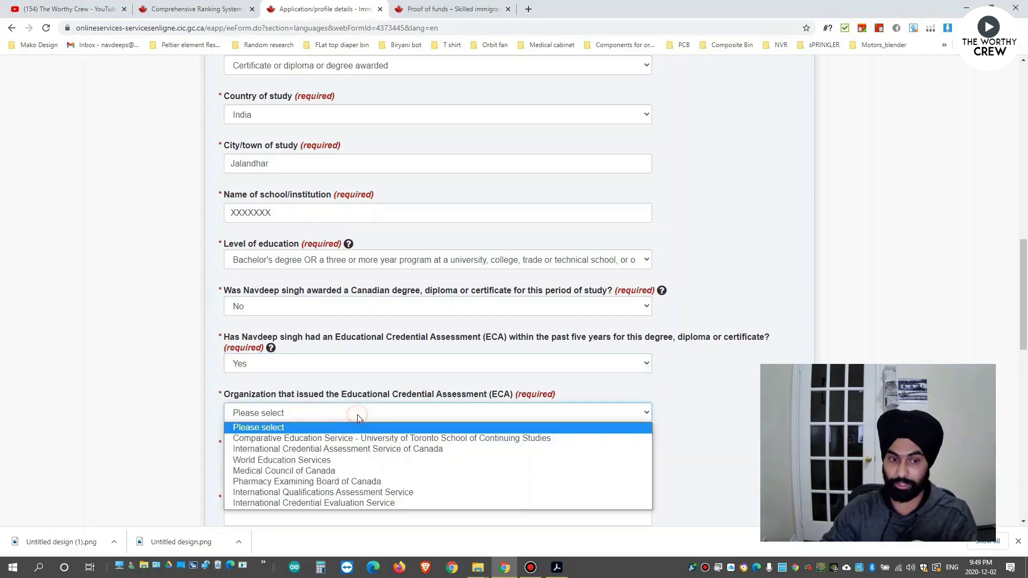
pyautogui.scroll(-1, 358, 415)
pyautogui.click(318, 366)
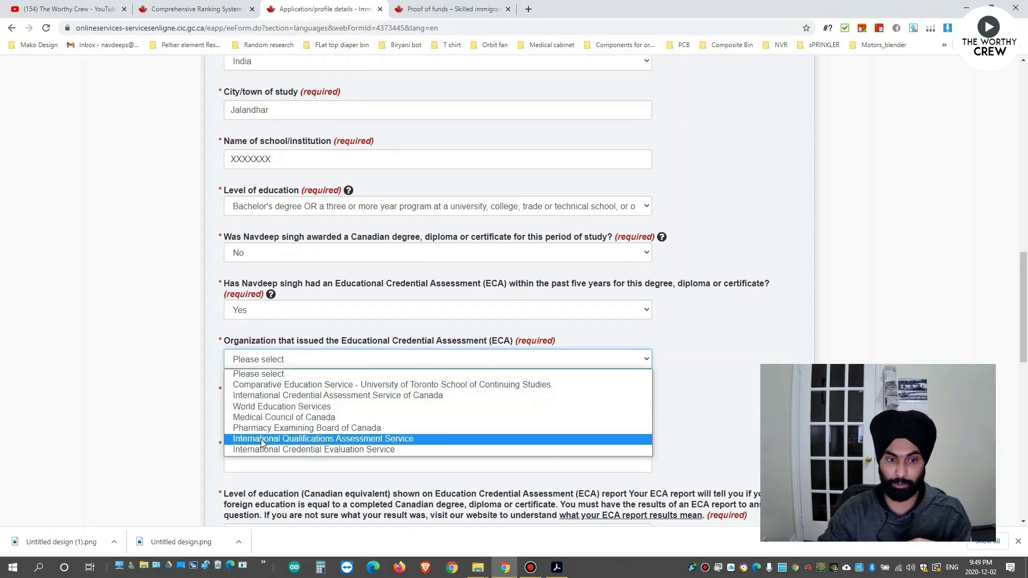
pyautogui.click(293, 406)
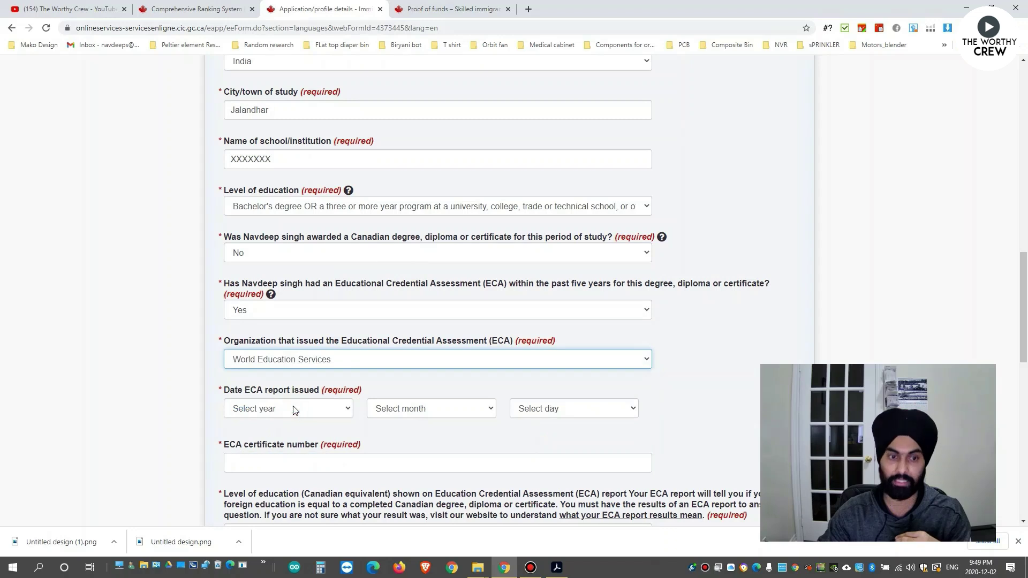
# Date the ECA report 2020 January 15.
pyautogui.scroll(-1, 371, 370)
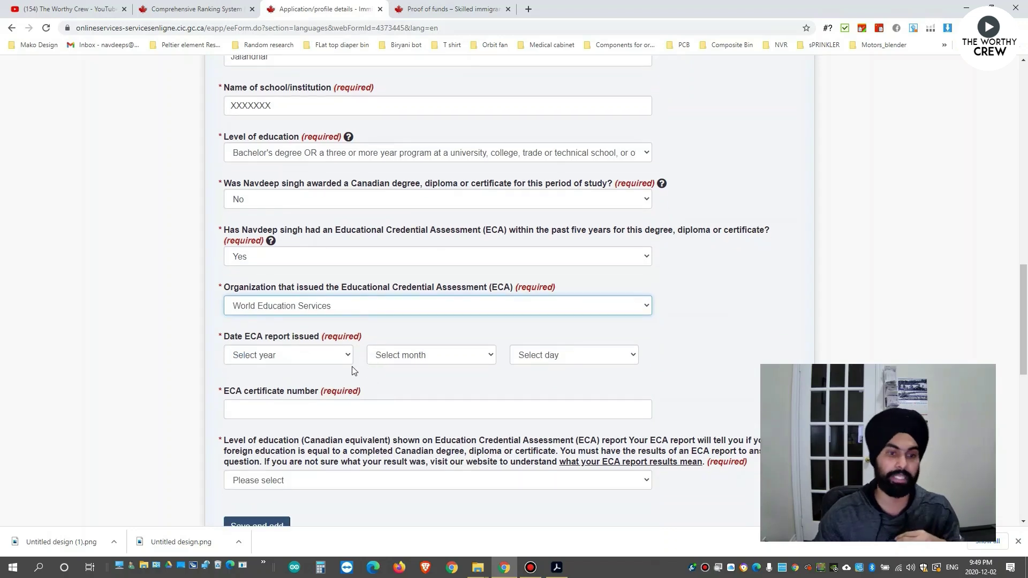
pyautogui.click(316, 360)
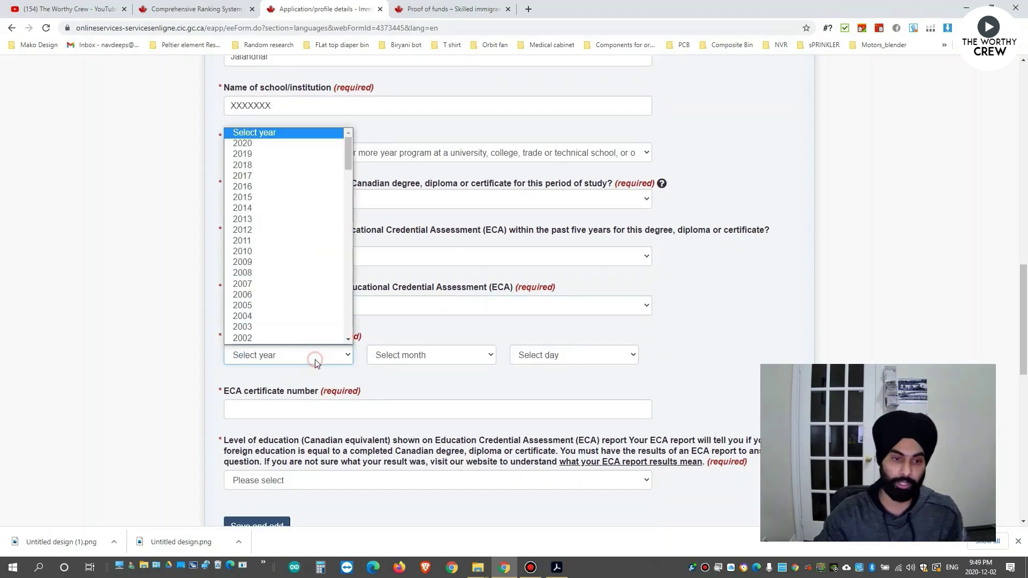
pyautogui.click(265, 143)
pyautogui.click(438, 356)
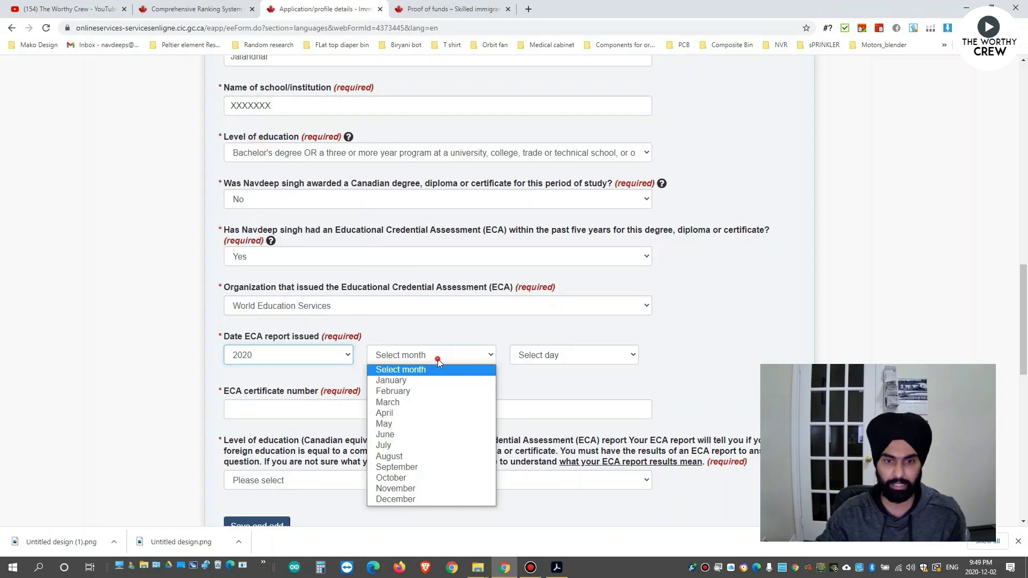
pyautogui.click(421, 382)
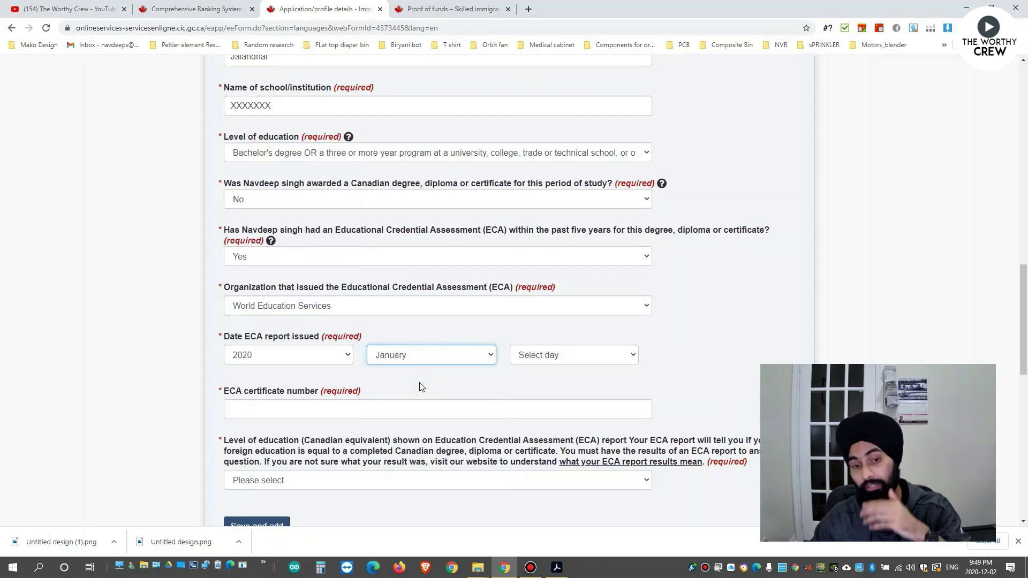
pyautogui.click(593, 353)
pyautogui.click(563, 274)
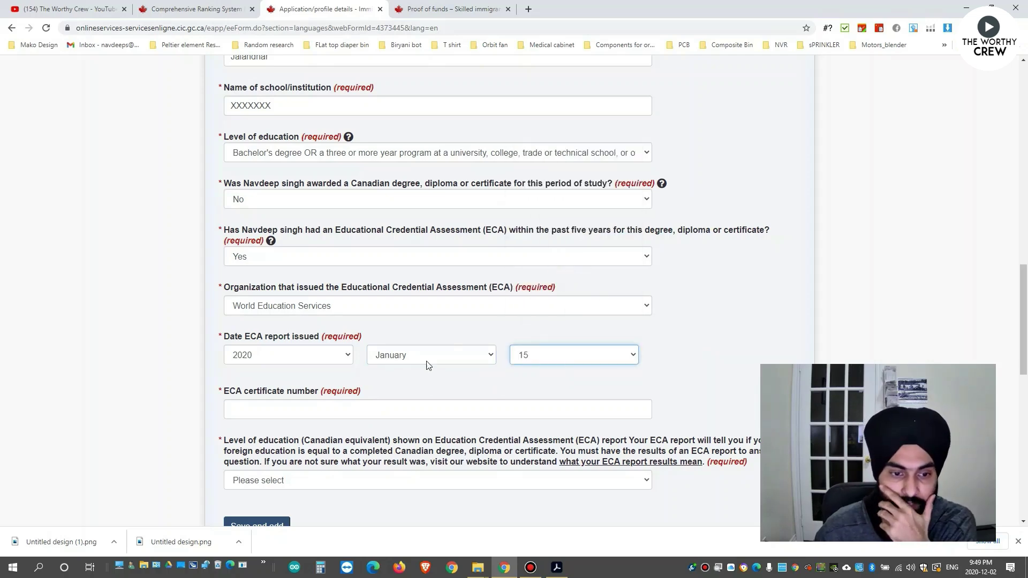
# Enter the ECA certificate number and set the Canadian equivalent to Bachelor's degree.
pyautogui.scroll(-1, 429, 374)
pyautogui.click(315, 357)
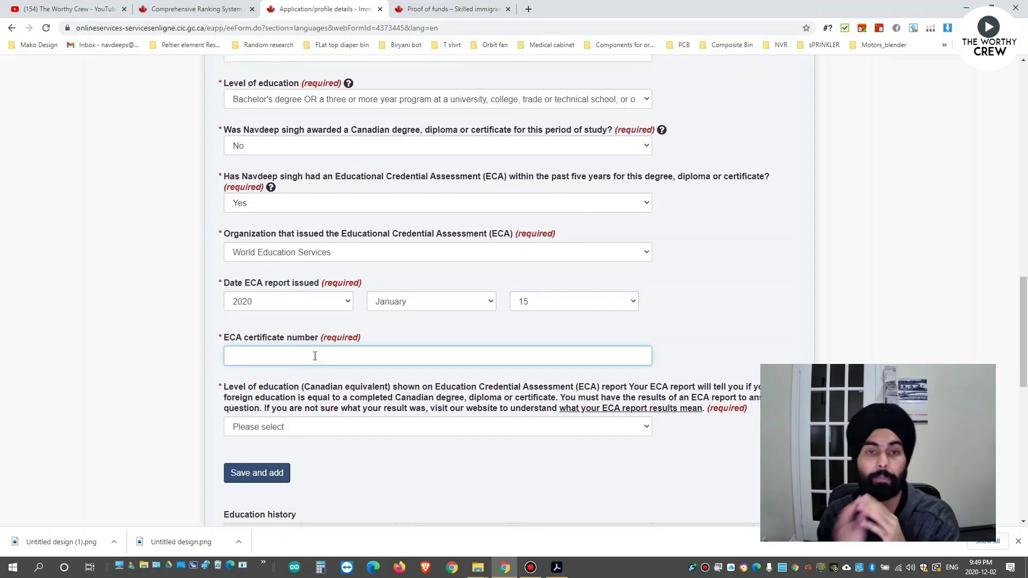
pyautogui.write('xvxvxvxvxxv')
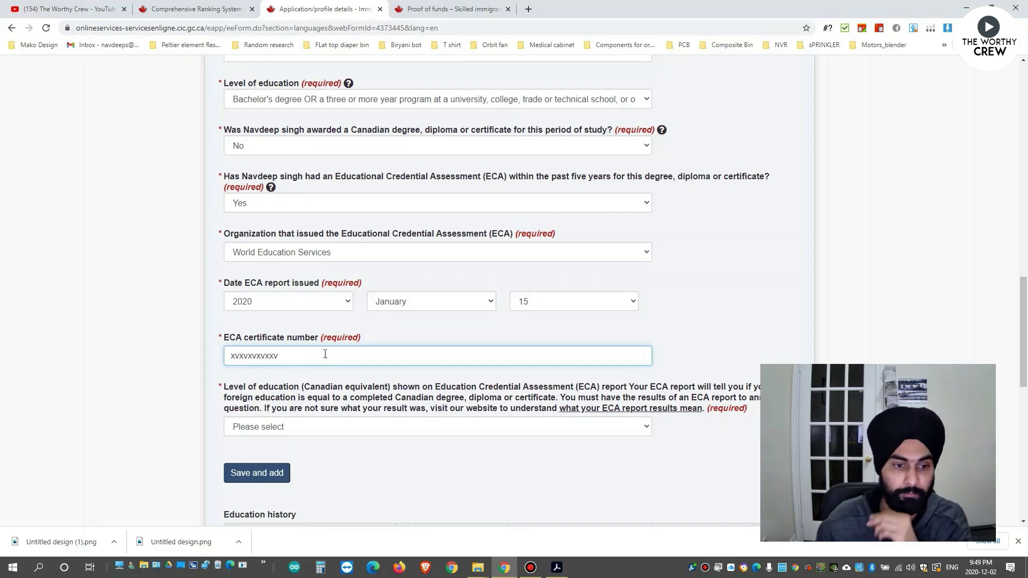
pyautogui.scroll(-2, 325, 354)
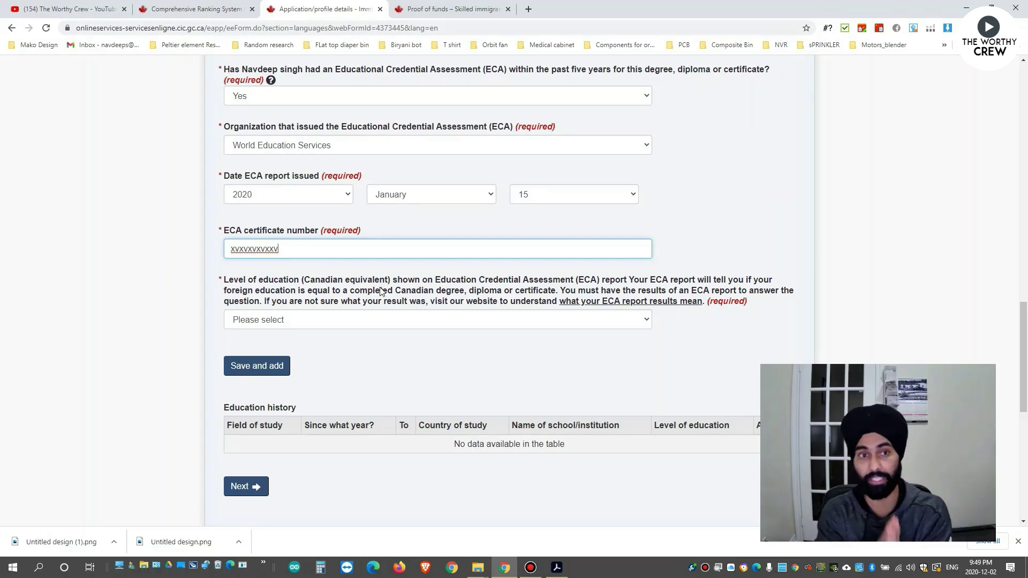
pyautogui.click(316, 324)
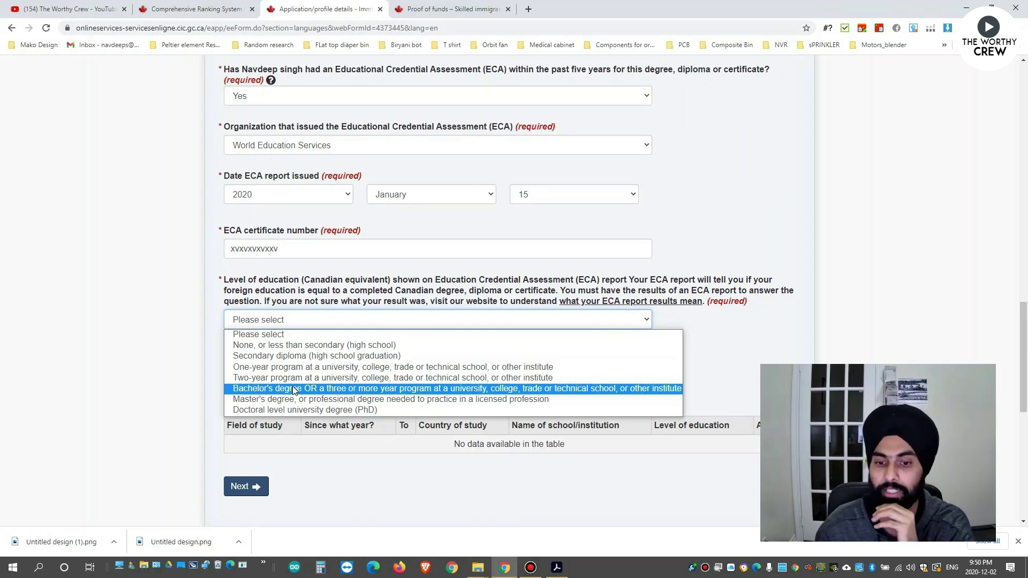
pyautogui.click(294, 389)
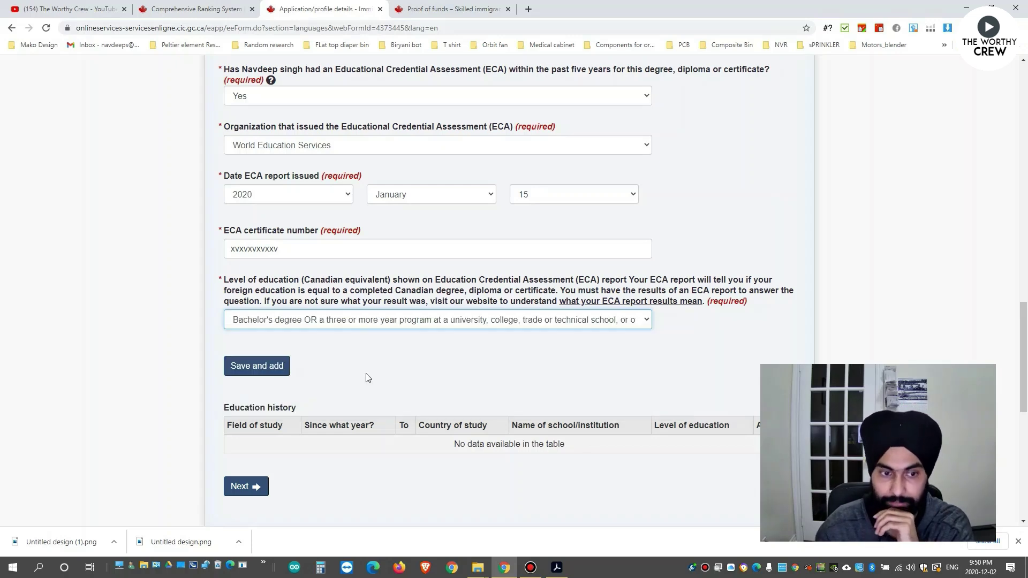
pyautogui.scroll(-1, 370, 375)
# Save the Bachelor's-level study row to Education history, review it, and continue to Official languages.
pyautogui.click(257, 314)
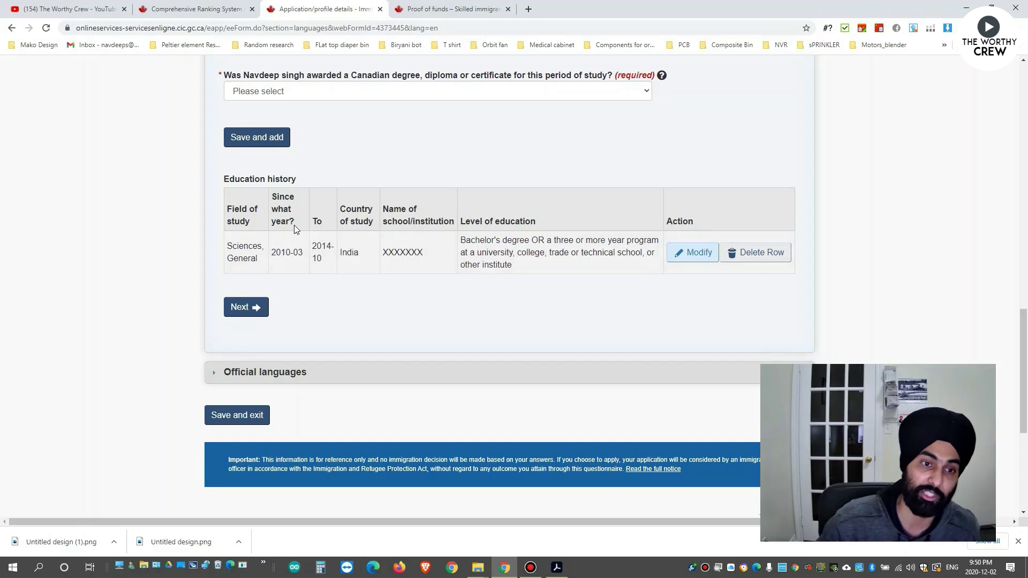
pyautogui.moveTo(302, 253); pyautogui.dragTo(272, 253)
pyautogui.moveTo(333, 247)
pyautogui.mouseDown()
pyautogui.moveTo(313, 247)
pyautogui.moveTo(349, 252)
pyautogui.mouseUp()
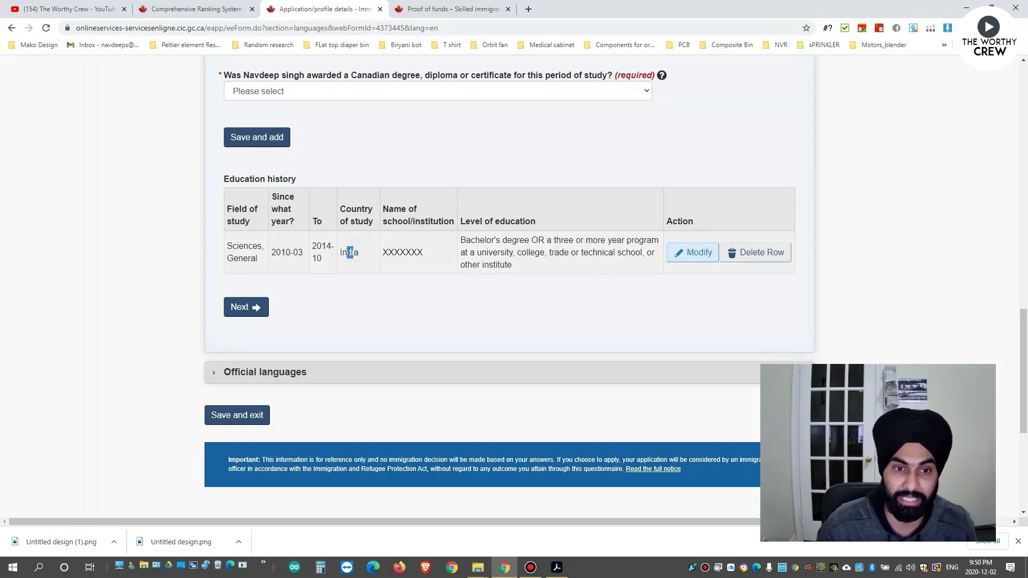
pyautogui.click(405, 252)
pyautogui.moveTo(461, 240); pyautogui.dragTo(516, 269)
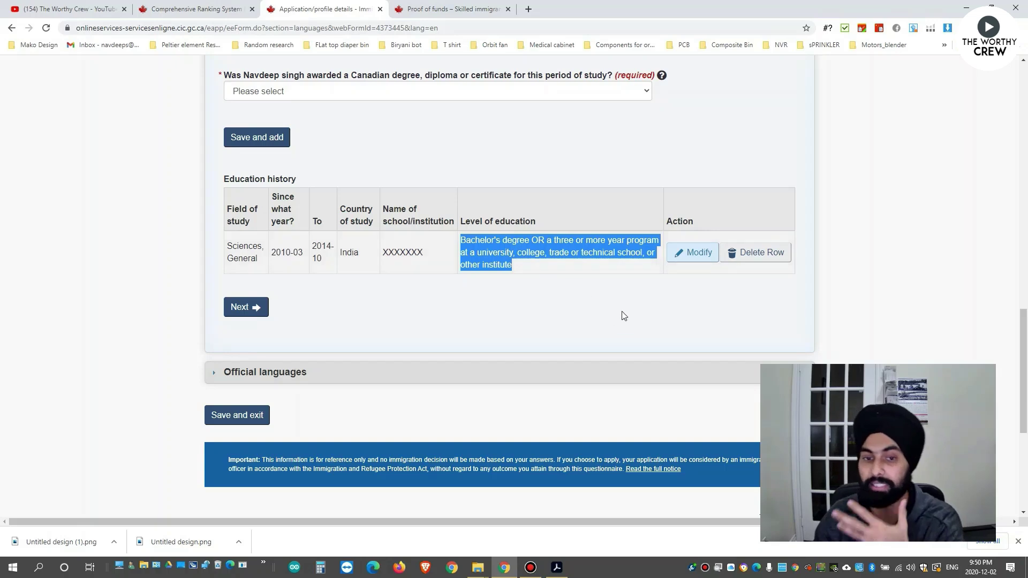
pyautogui.scroll(5, 507, 319)
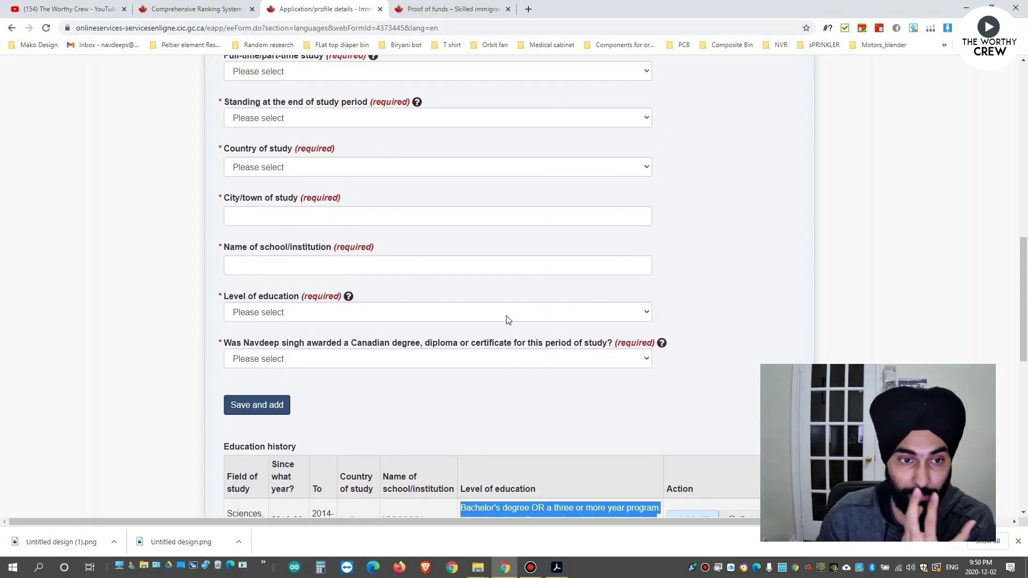
pyautogui.scroll(-4, 374, 315)
pyautogui.scroll(3, 371, 297)
pyautogui.scroll(-3, 427, 288)
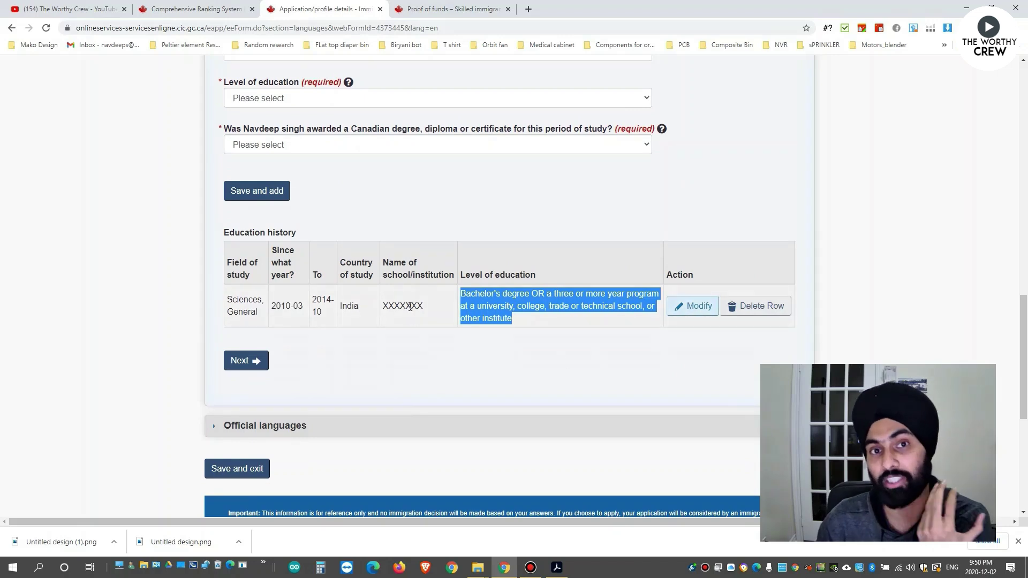
pyautogui.click(429, 208)
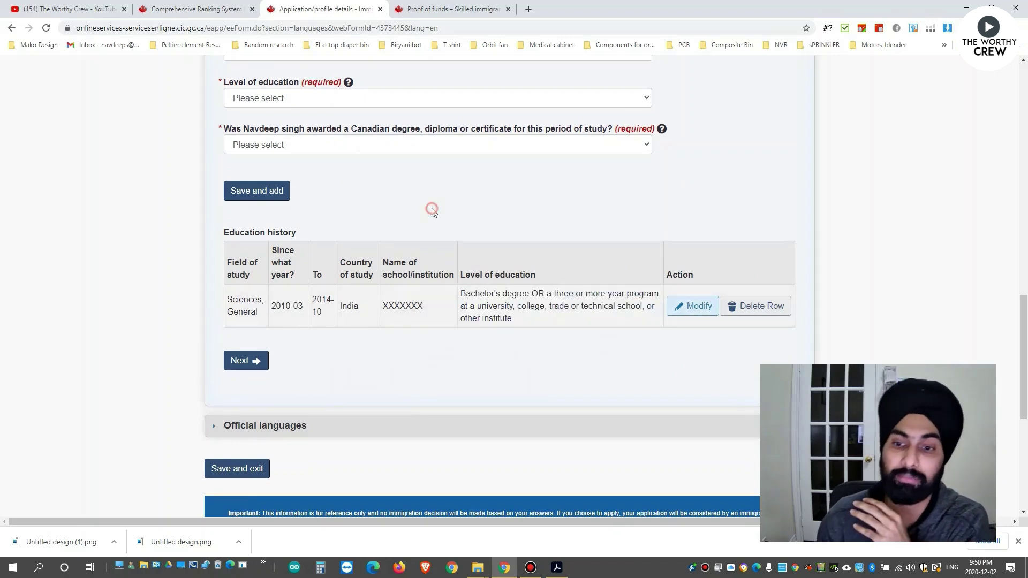
pyautogui.moveTo(471, 293); pyautogui.dragTo(529, 319)
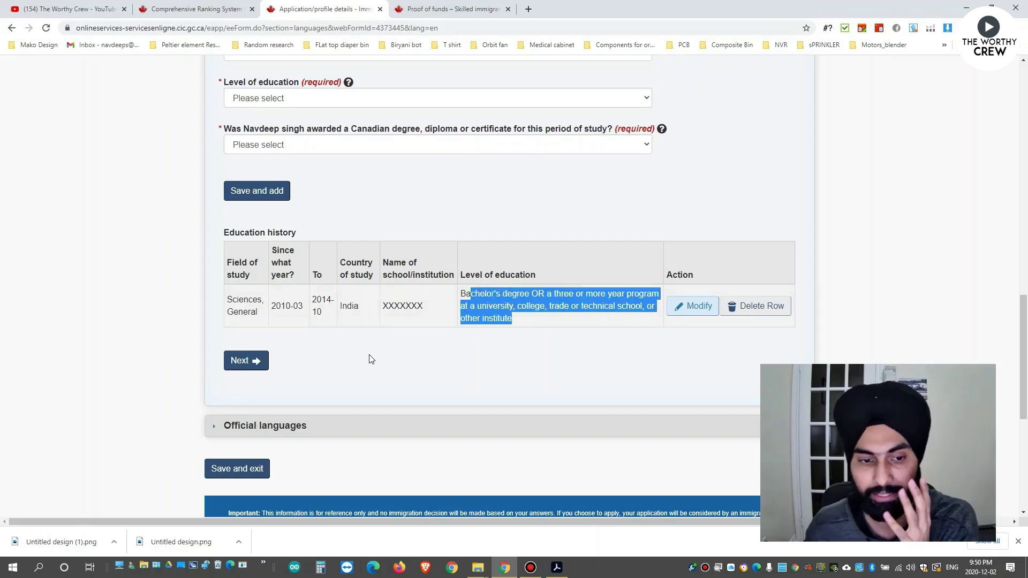
pyautogui.click(243, 362)
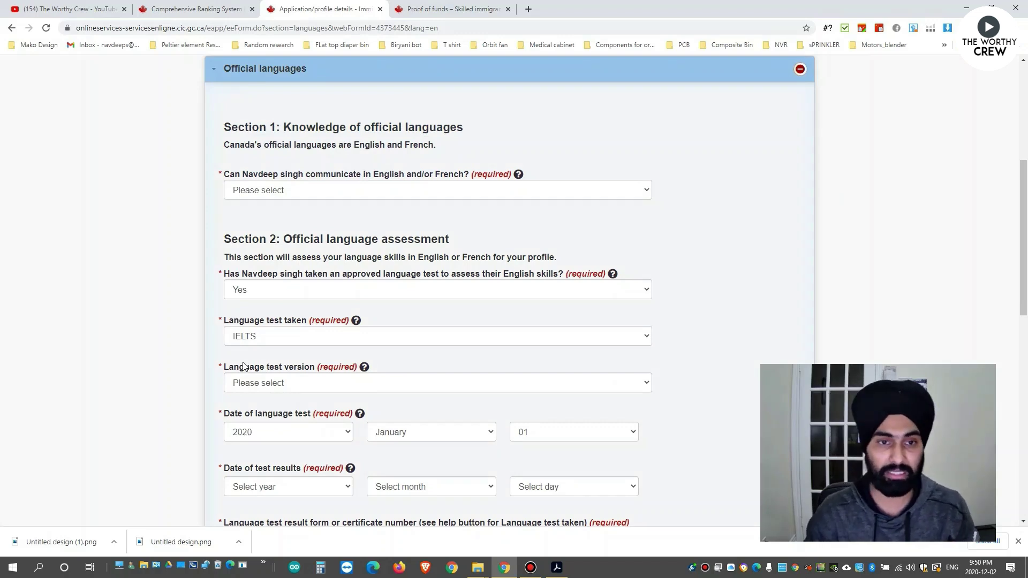
# Answer English for the language the applicant communicates in.
pyautogui.moveTo(288, 175); pyautogui.dragTo(289, 188)
pyautogui.click(287, 190)
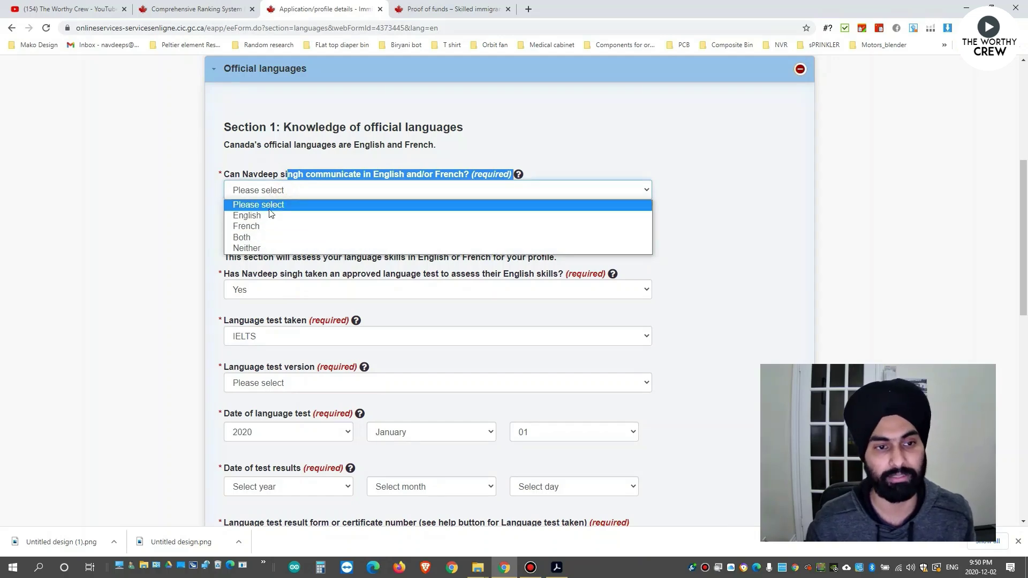
pyautogui.click(270, 215)
pyautogui.click(270, 214)
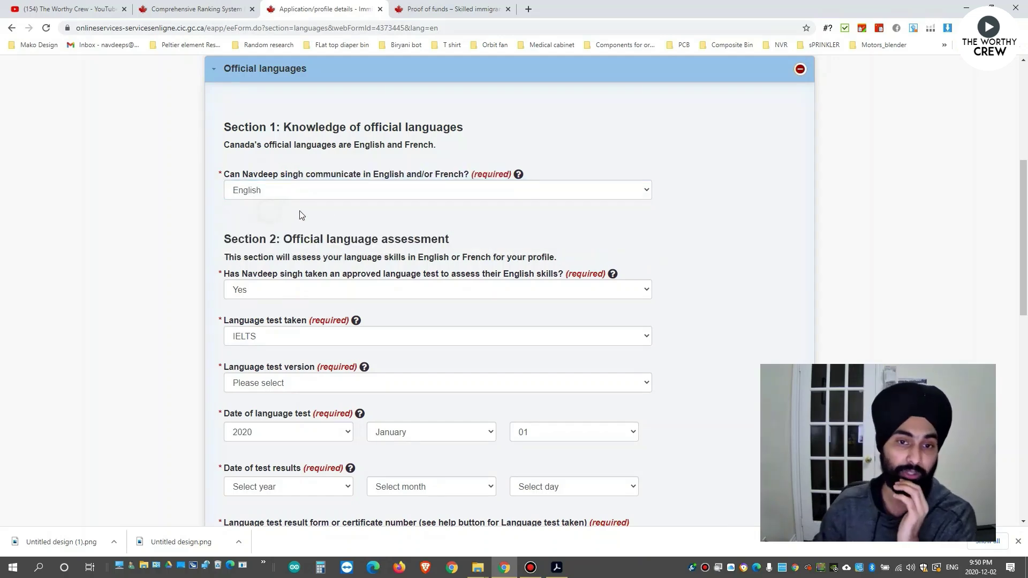
pyautogui.scroll(-1, 349, 211)
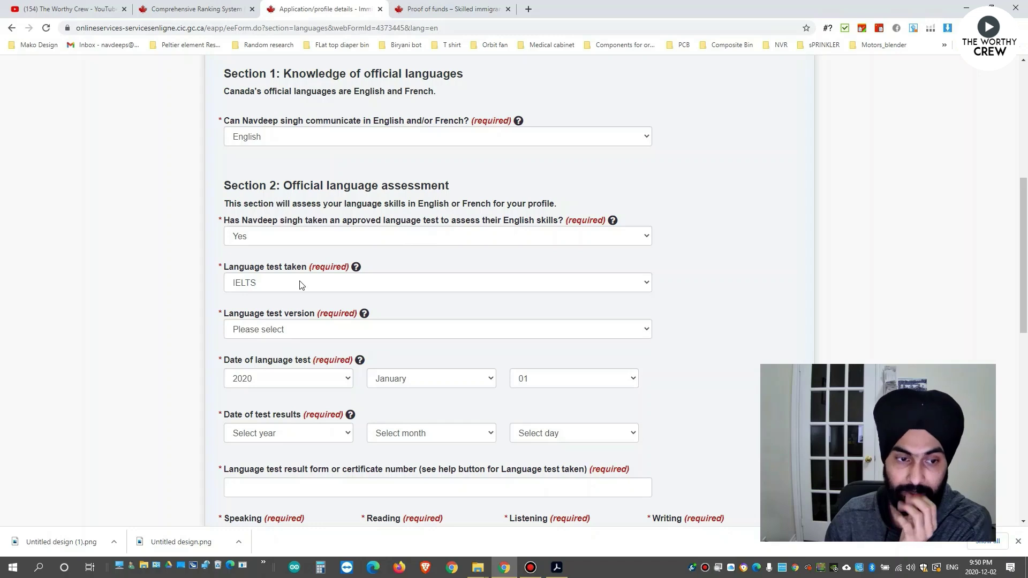
# Set the language test version to IELTS General Training.
pyautogui.click(294, 330)
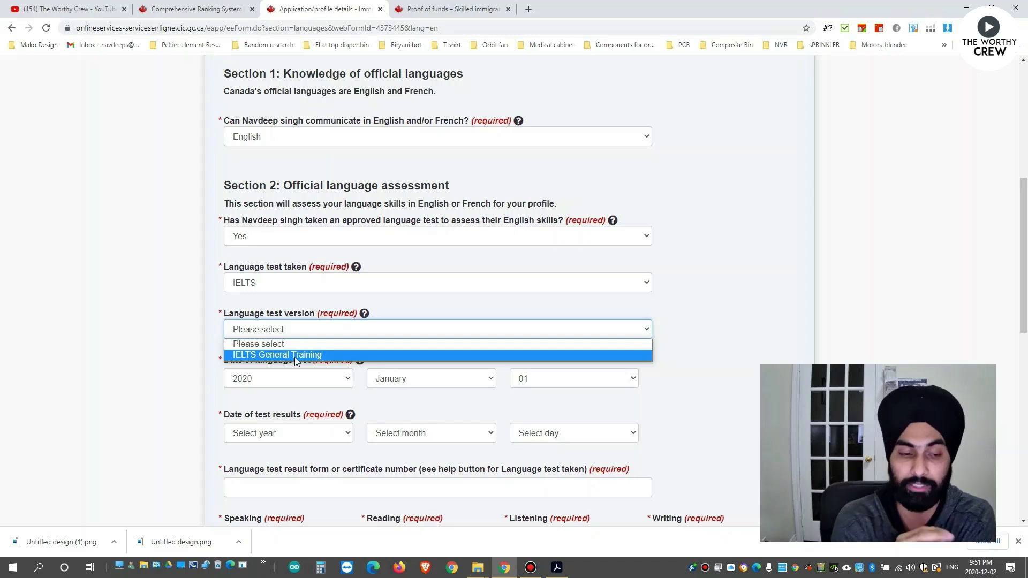
pyautogui.click(296, 355)
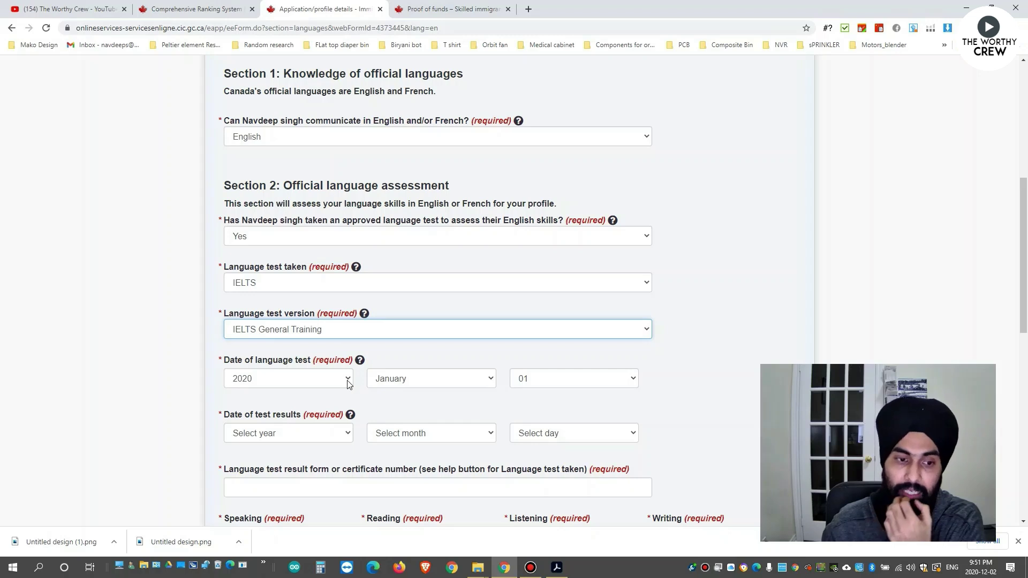
pyautogui.scroll(-1, 363, 354)
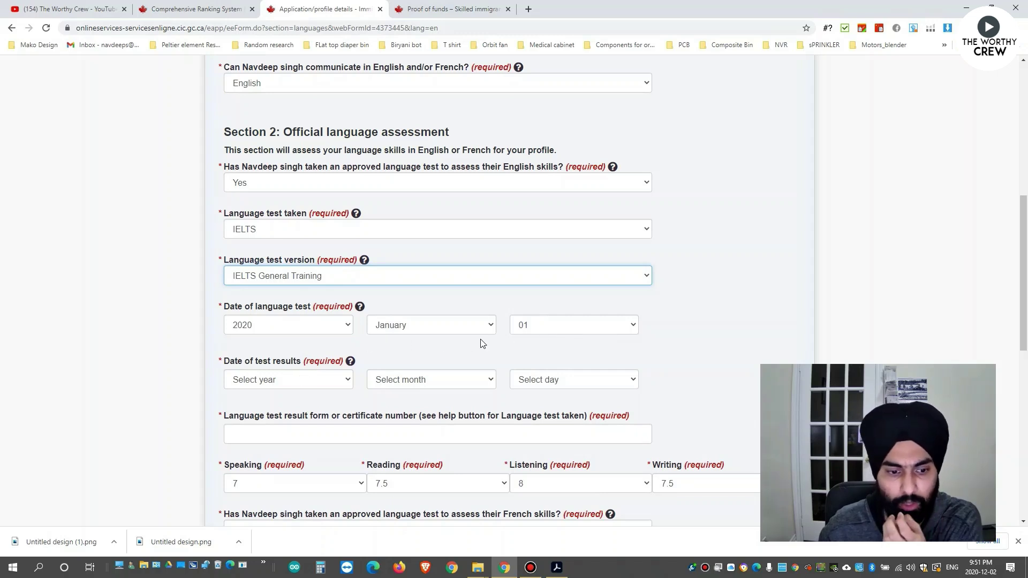
pyautogui.scroll(-2, 586, 343)
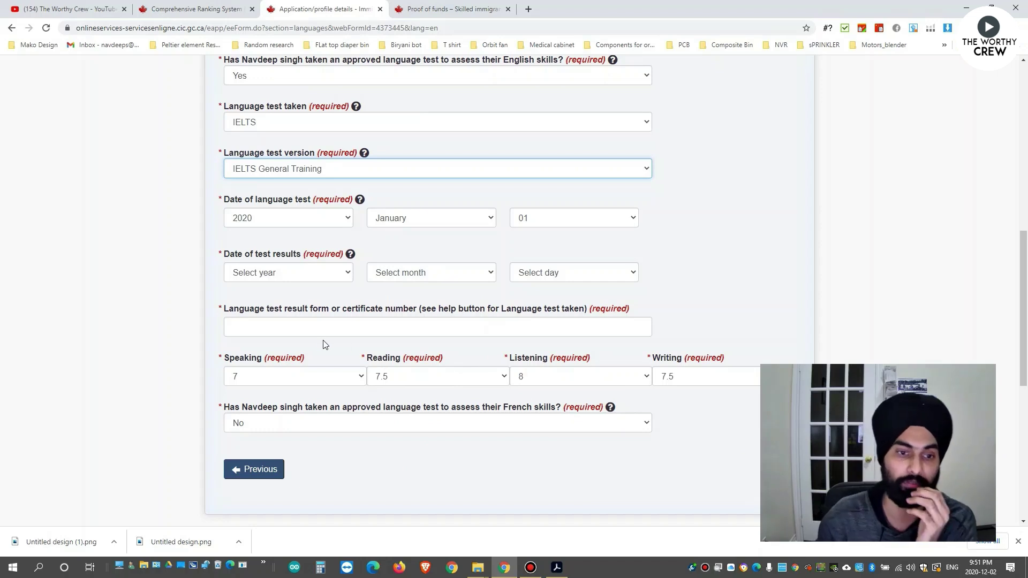
# Set the test results date to January 01, 2020.
pyautogui.click(309, 273)
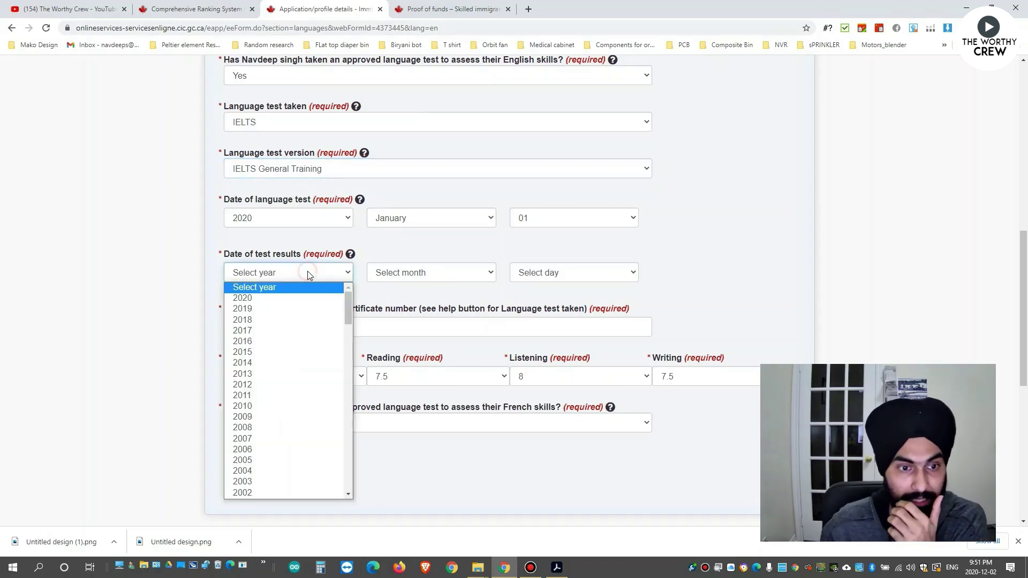
pyautogui.click(265, 302)
pyautogui.click(420, 273)
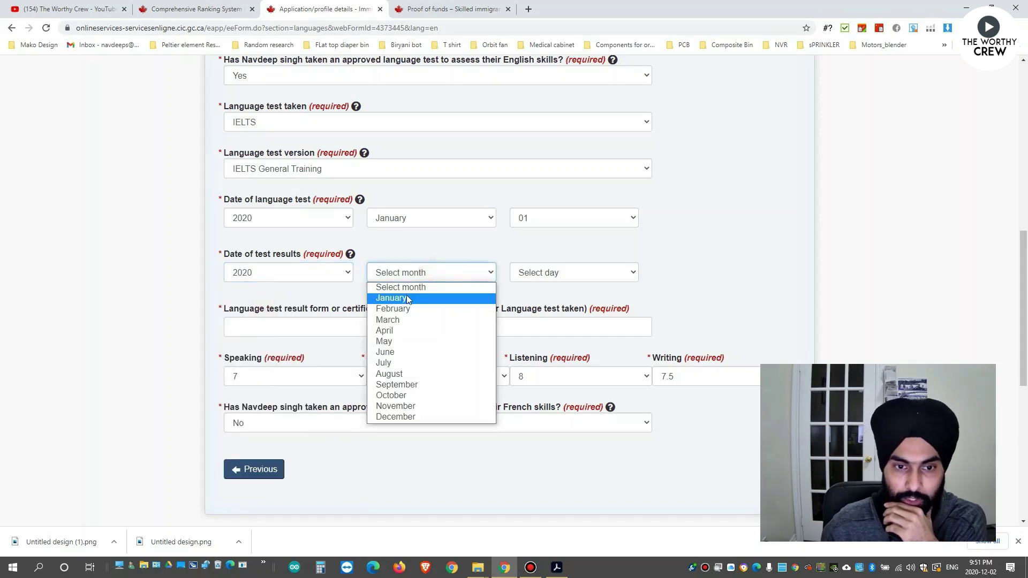
pyautogui.click(406, 298)
pyautogui.click(526, 275)
pyautogui.click(526, 296)
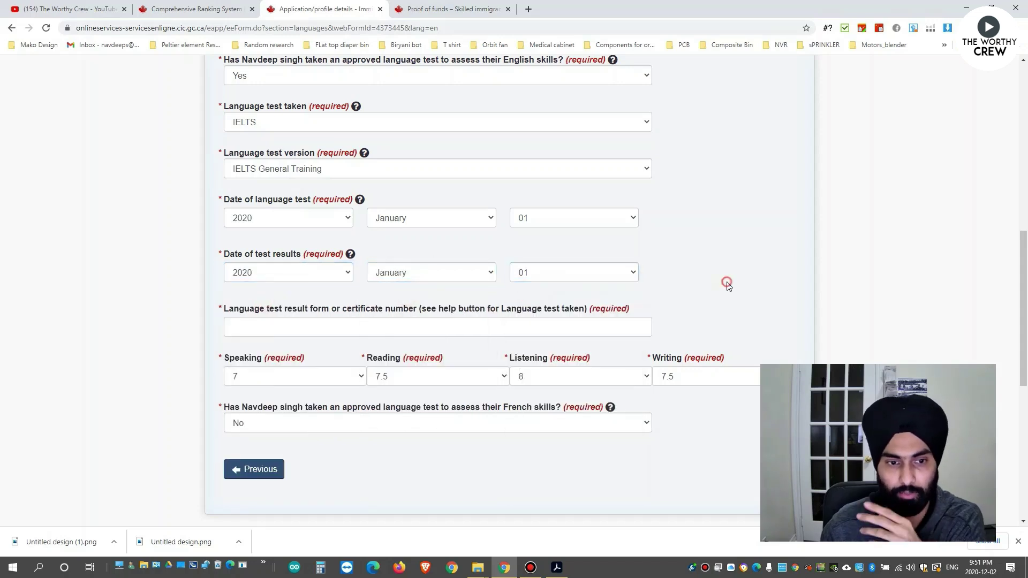
# Enter the test certificate number and save and exit the language section.
pyautogui.click(341, 321)
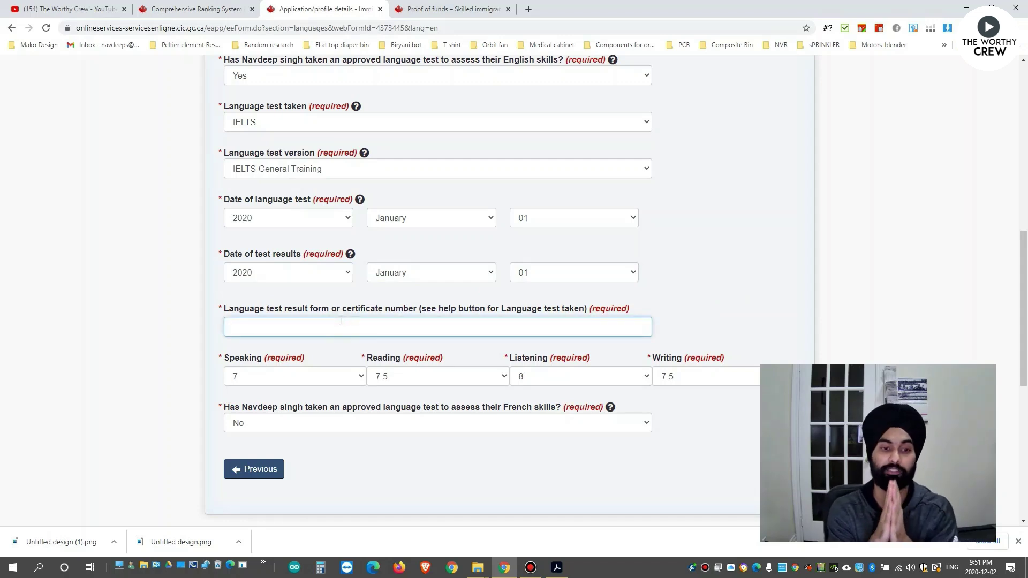
pyautogui.write('bcbcbcbcbccbcbcbc')
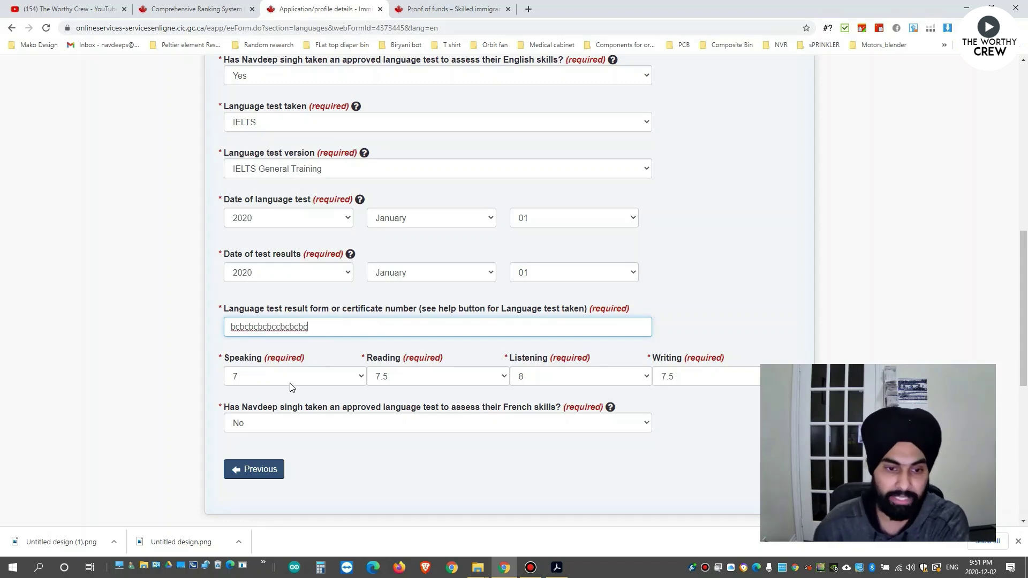
pyautogui.click(413, 403)
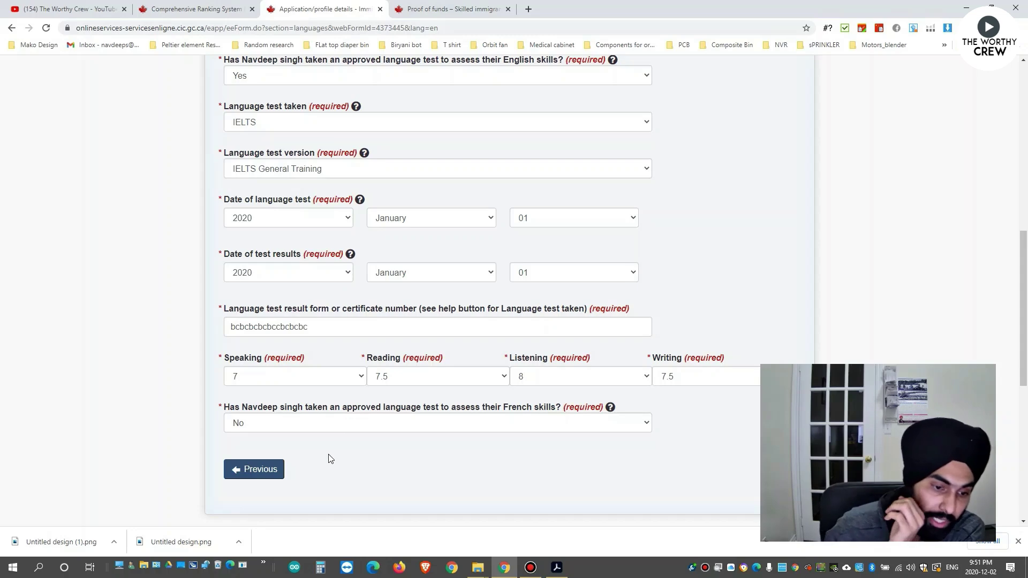
pyautogui.scroll(-5, 401, 459)
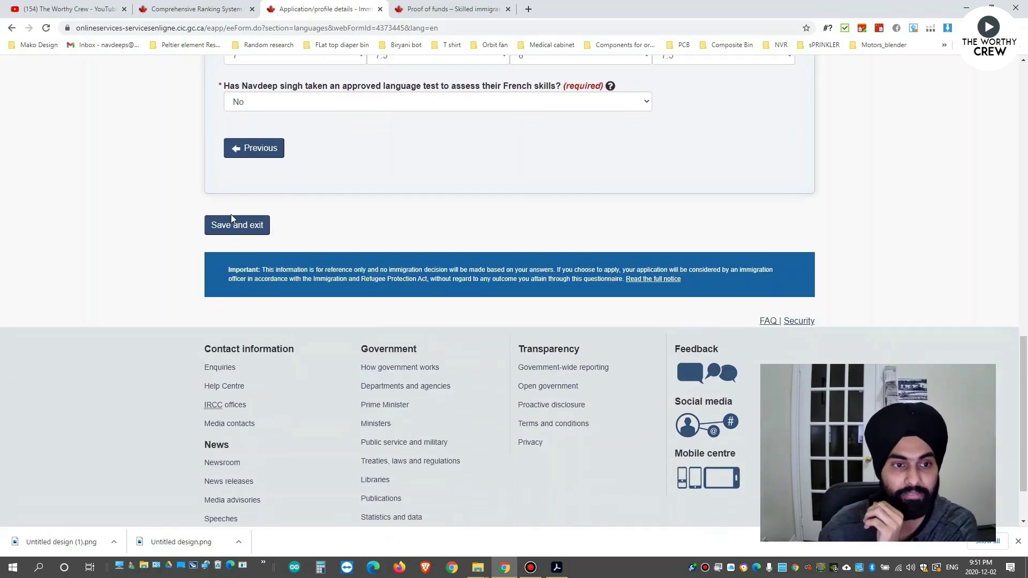
pyautogui.scroll(3, 240, 249)
pyautogui.scroll(5, 329, 382)
pyautogui.scroll(-4, 329, 383)
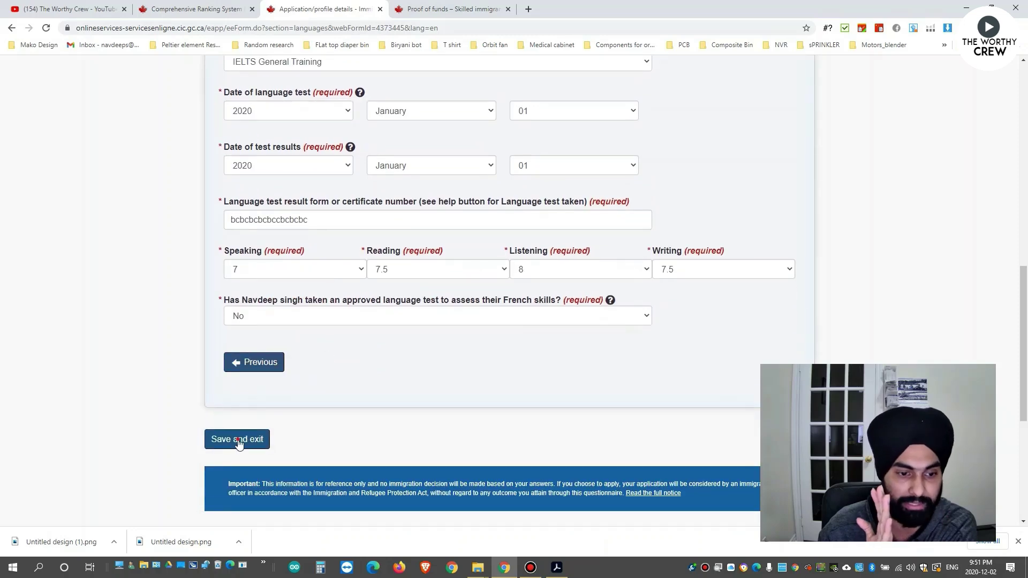
pyautogui.click(237, 439)
# Start the Application details form from its row on the profile checklist.
pyautogui.scroll(-2, 476, 381)
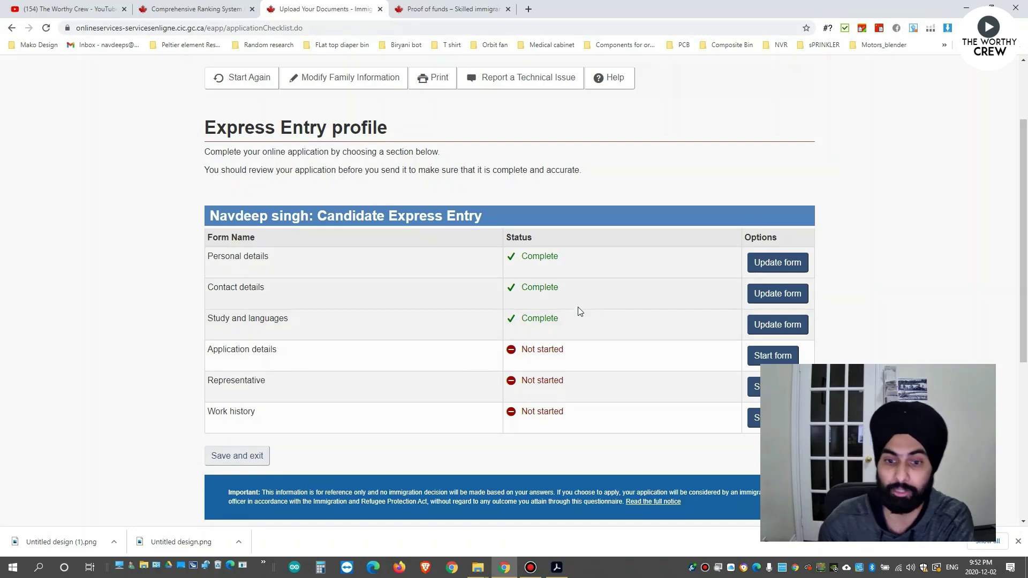
pyautogui.scroll(-1, 635, 316)
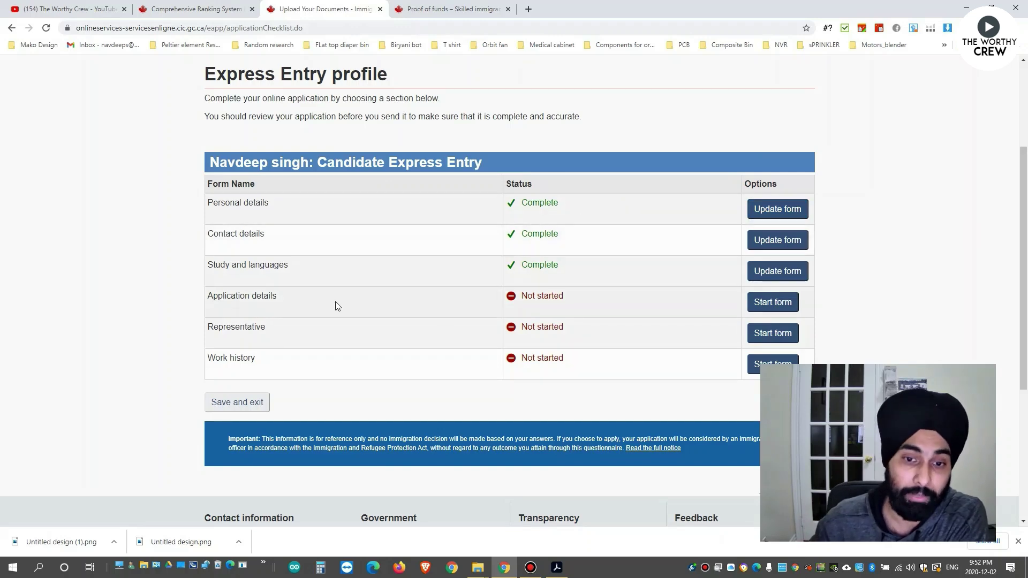
pyautogui.click(773, 302)
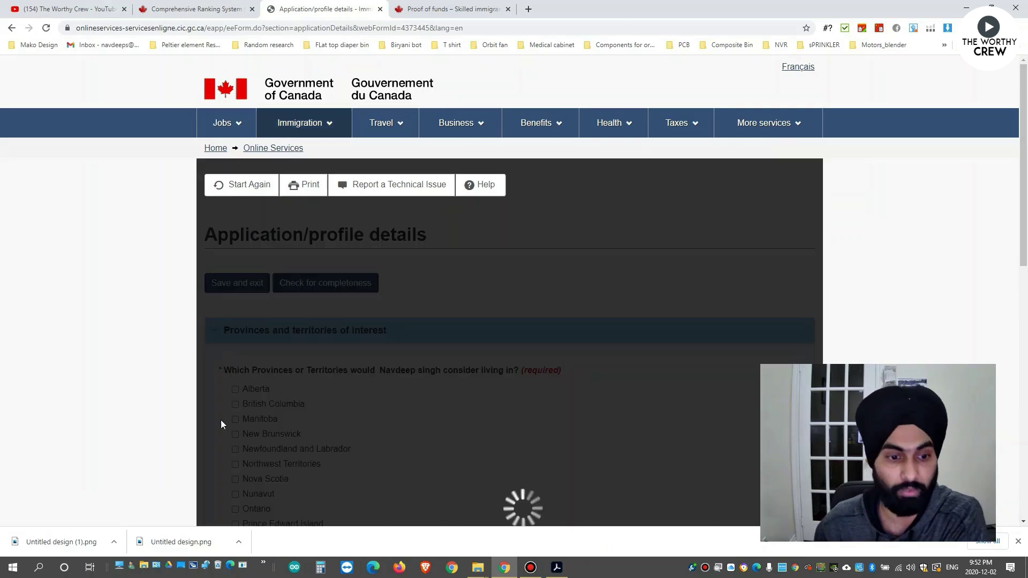
# Select interest in All Provinces and Territories.
pyautogui.scroll(-1, 335, 405)
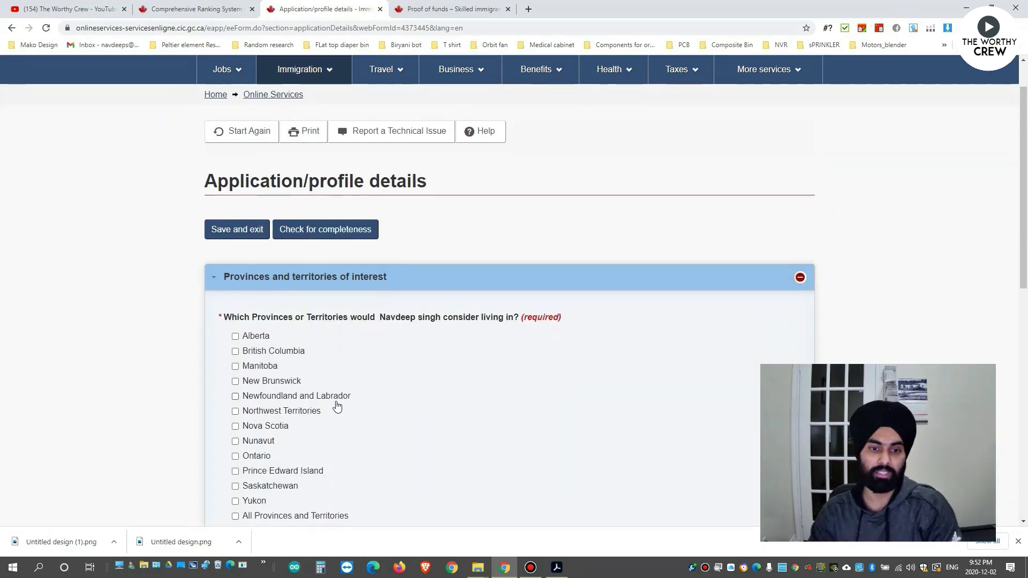
pyautogui.scroll(-1, 337, 406)
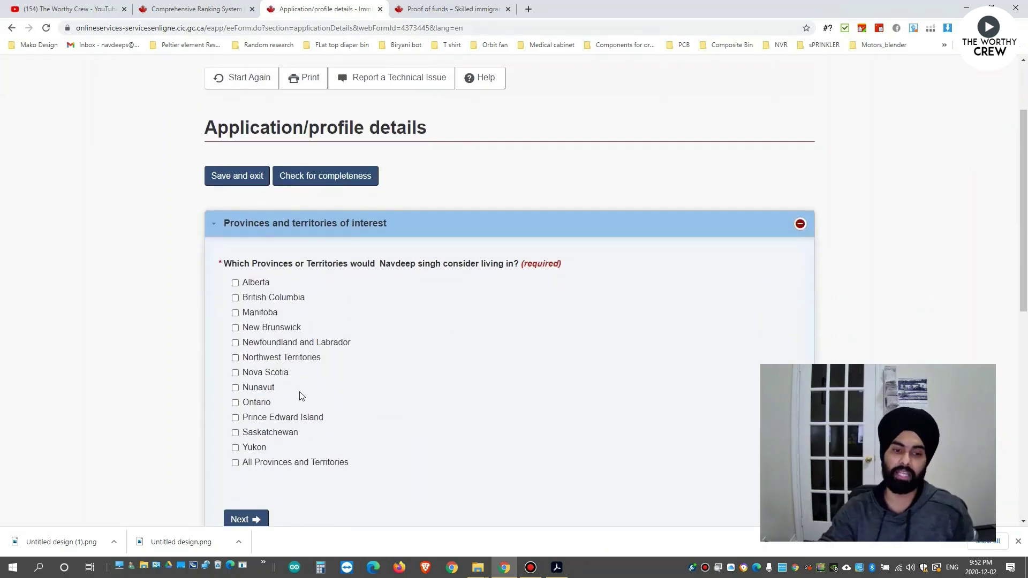
pyautogui.click(235, 462)
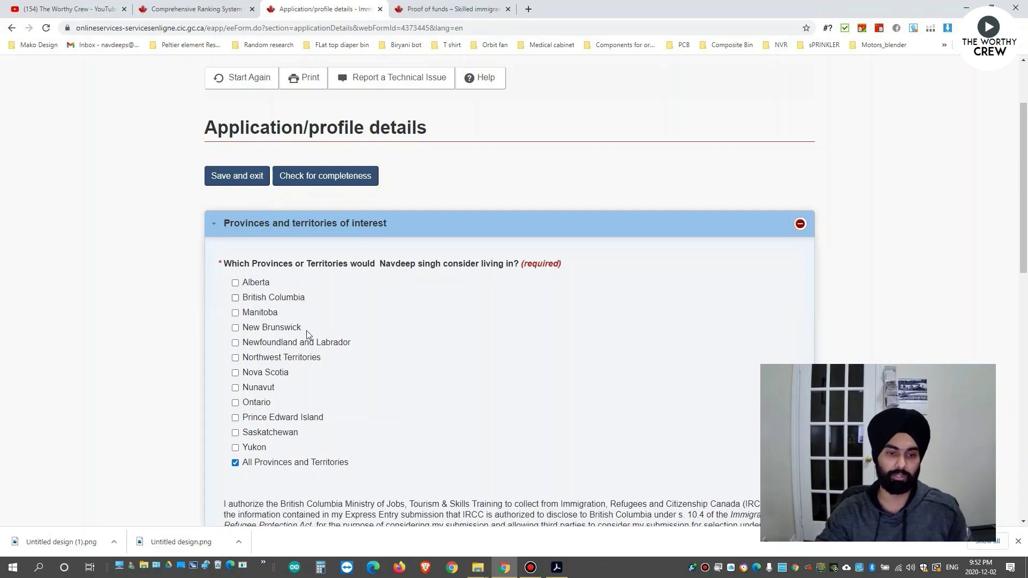
pyautogui.scroll(-2, 305, 461)
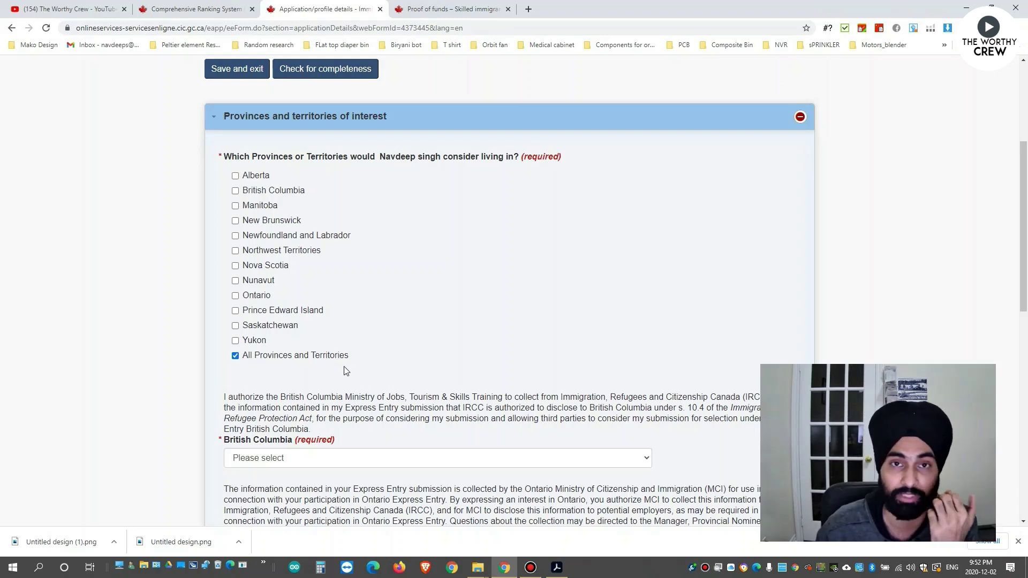
pyautogui.scroll(-3, 348, 372)
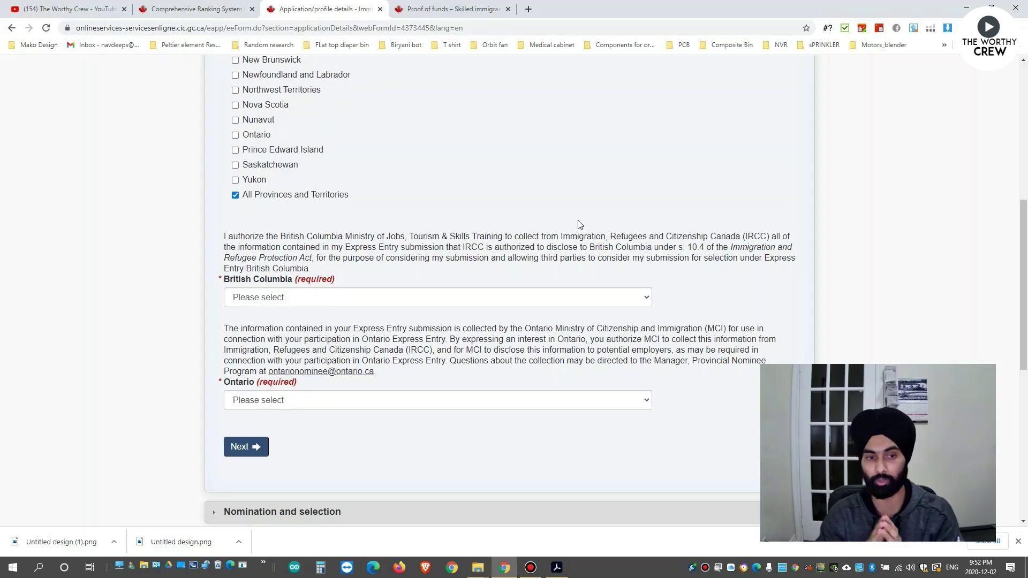
pyautogui.moveTo(387, 237); pyautogui.dragTo(450, 258)
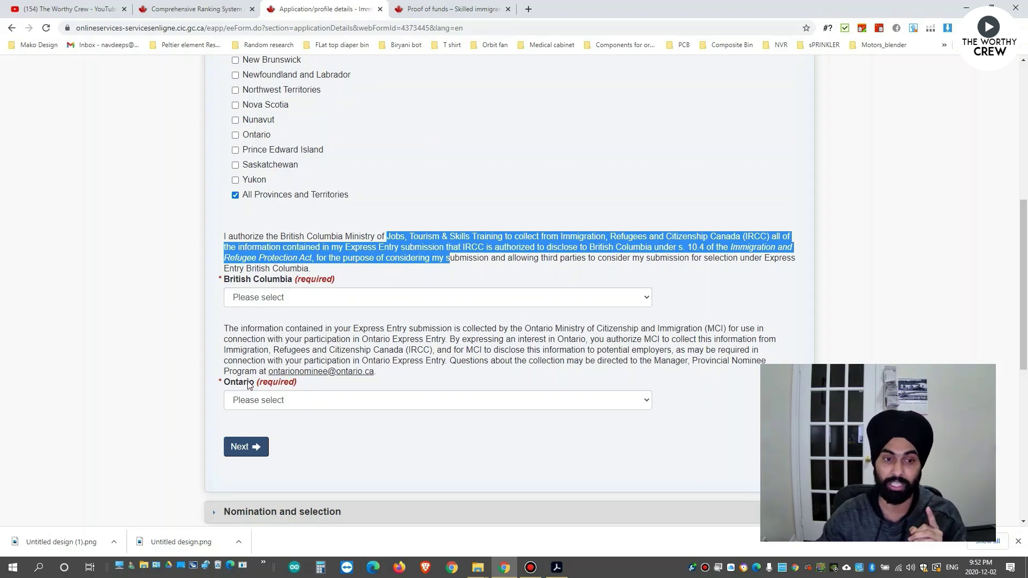
pyautogui.click(386, 340)
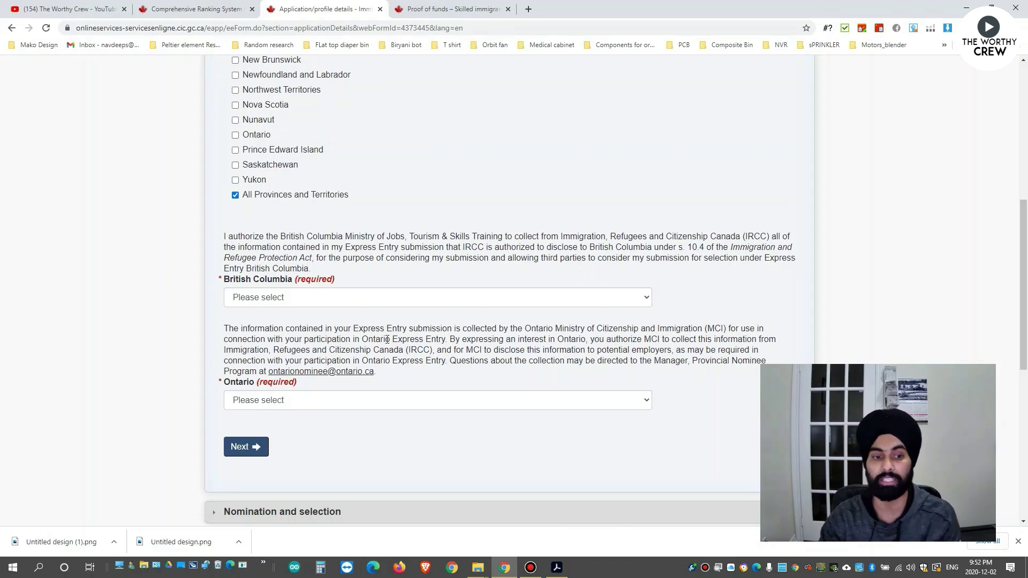
# Answer Yes to the Ontario and British Columbia consents and continue to Nomination and selection.
pyautogui.click(236, 384)
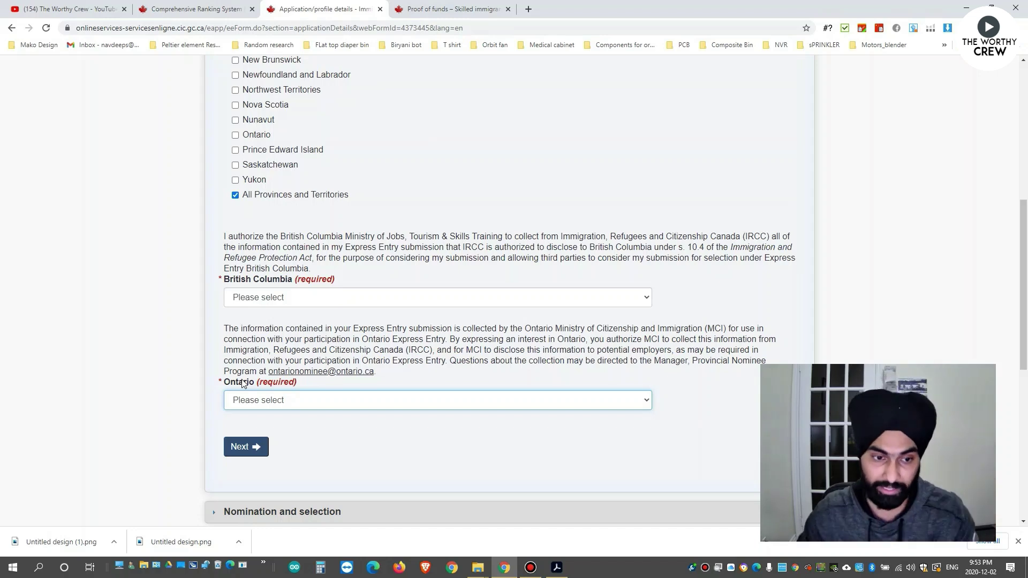
pyautogui.click(273, 400)
pyautogui.click(261, 423)
pyautogui.click(261, 298)
pyautogui.click(258, 320)
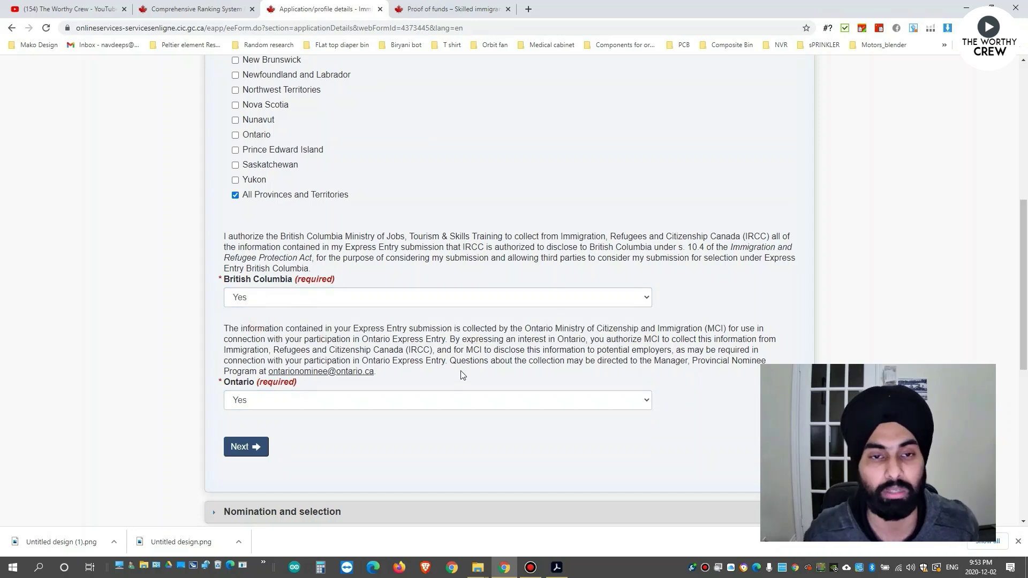
pyautogui.scroll(1, 464, 375)
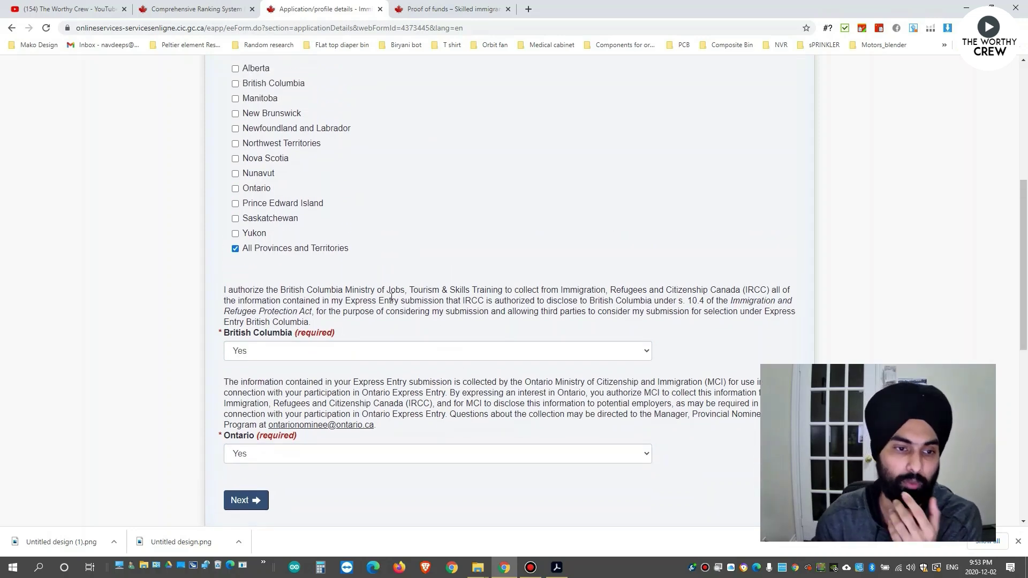
pyautogui.scroll(2, 394, 299)
pyautogui.scroll(-4, 399, 300)
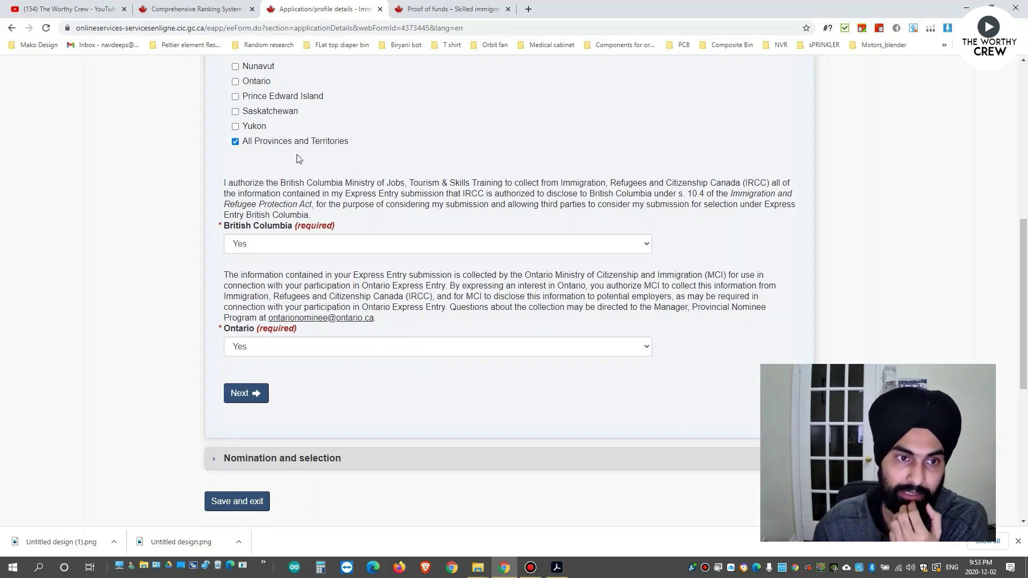
pyautogui.click(251, 396)
# Answer No to the nomination certificate question and save the application details.
pyautogui.scroll(2, 162, 289)
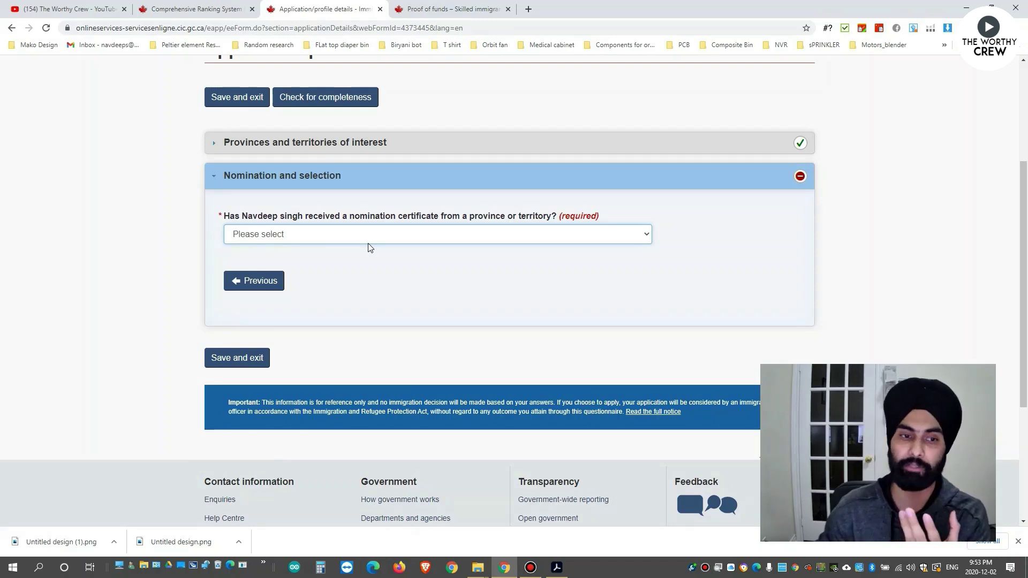
pyautogui.click(368, 240)
pyautogui.click(334, 270)
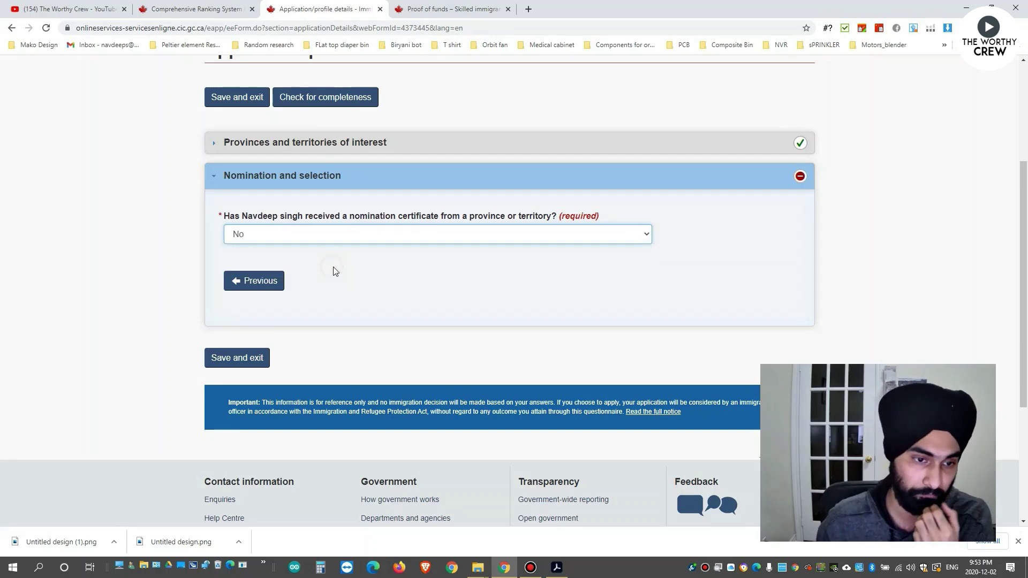
pyautogui.click(244, 311)
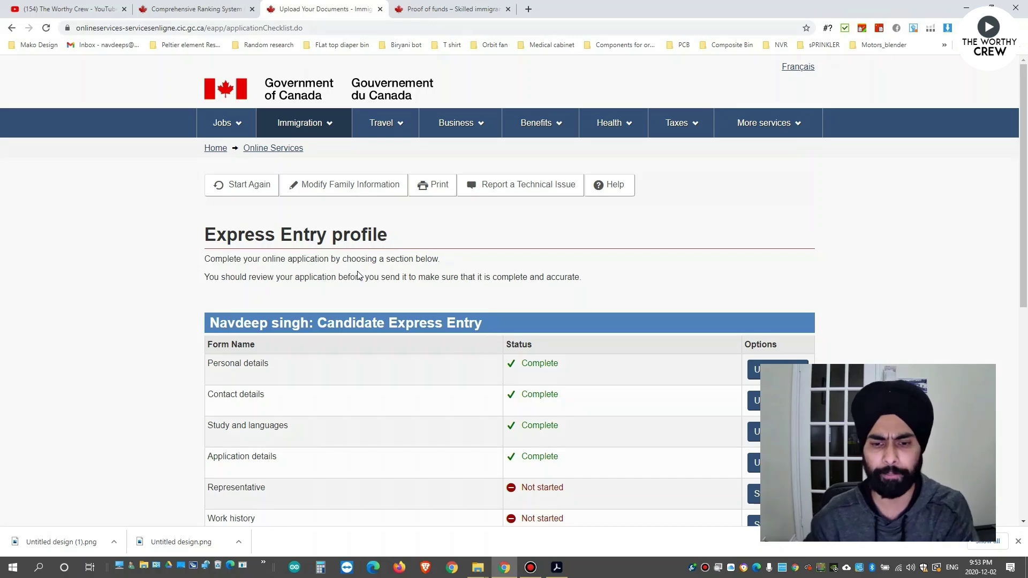
# Start the Representative form from the checklist.
pyautogui.scroll(-3, 358, 275)
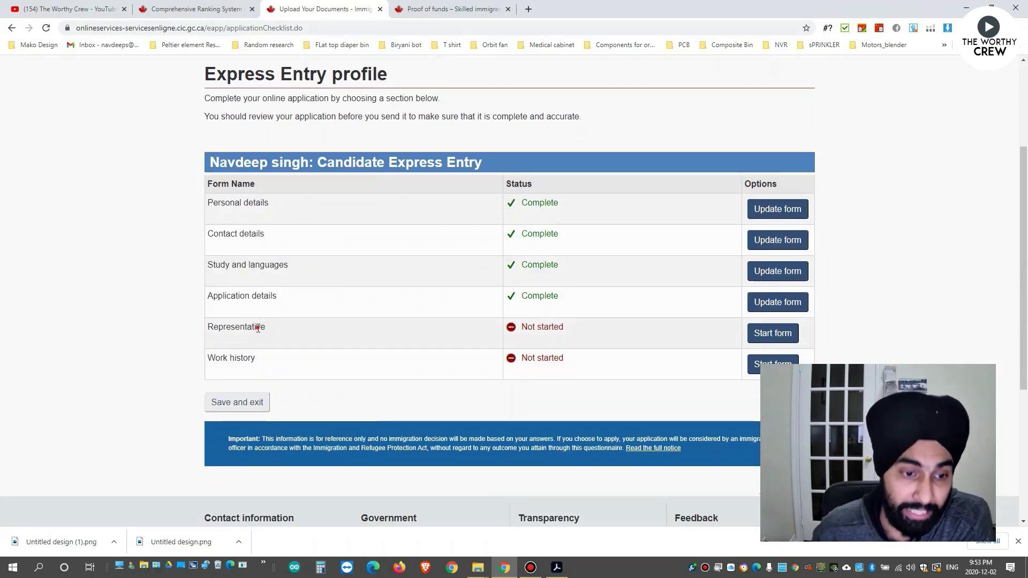
pyautogui.doubleClick(258, 328)
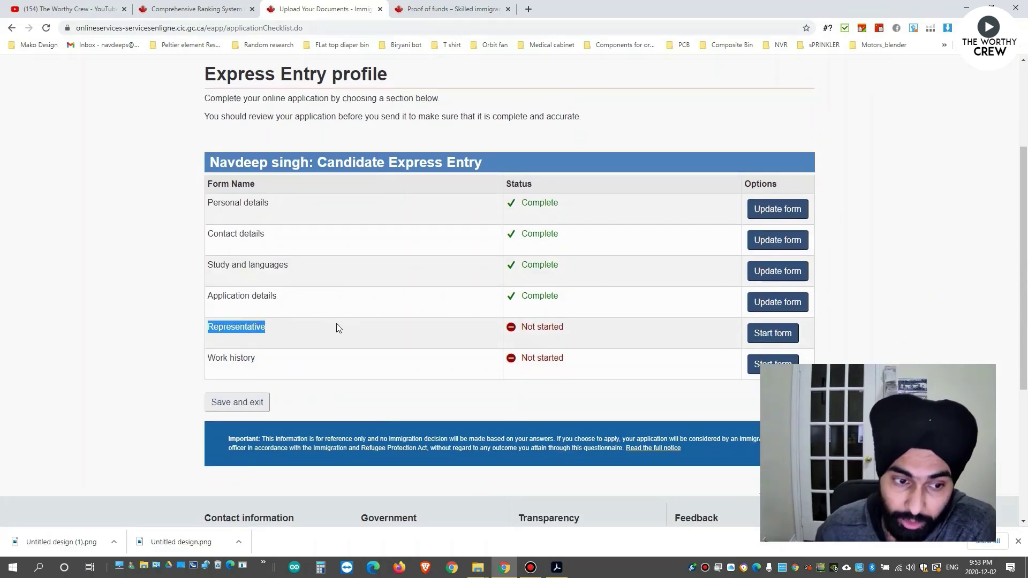
pyautogui.tripleClick(550, 328)
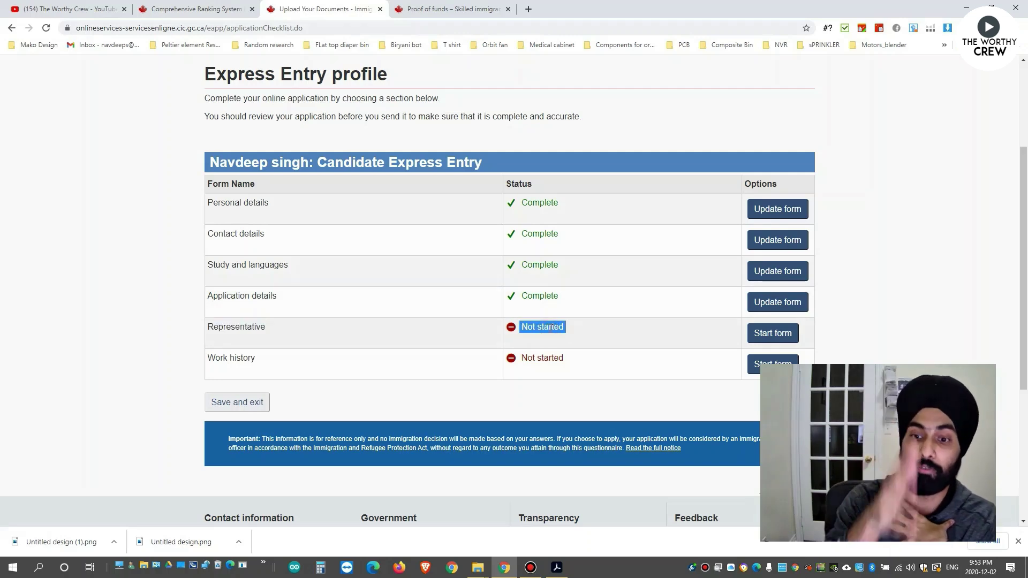
pyautogui.click(777, 334)
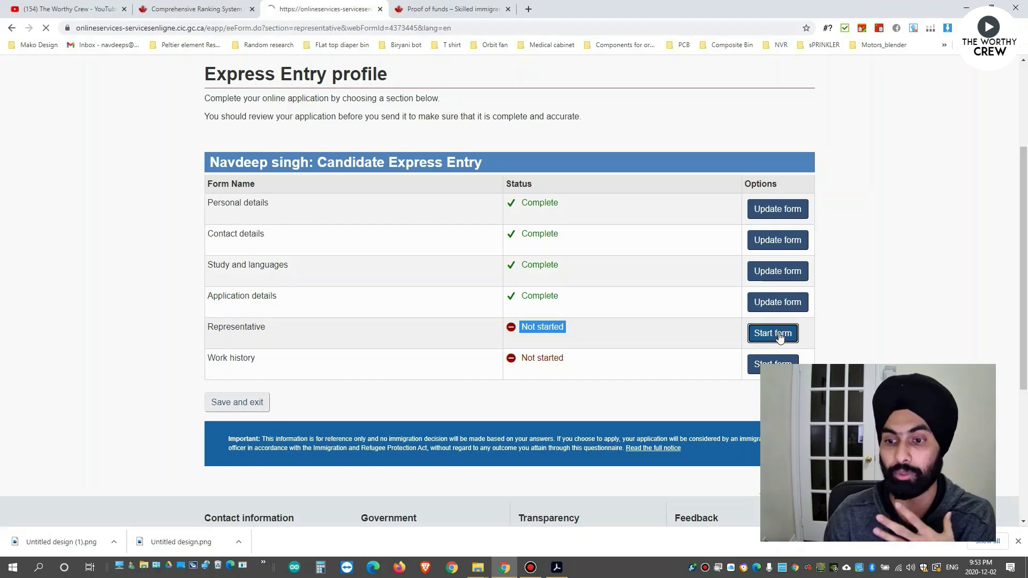
pyautogui.scroll(-3, 630, 319)
# Answer No to appointing a representative and save the section.
pyautogui.click(294, 261)
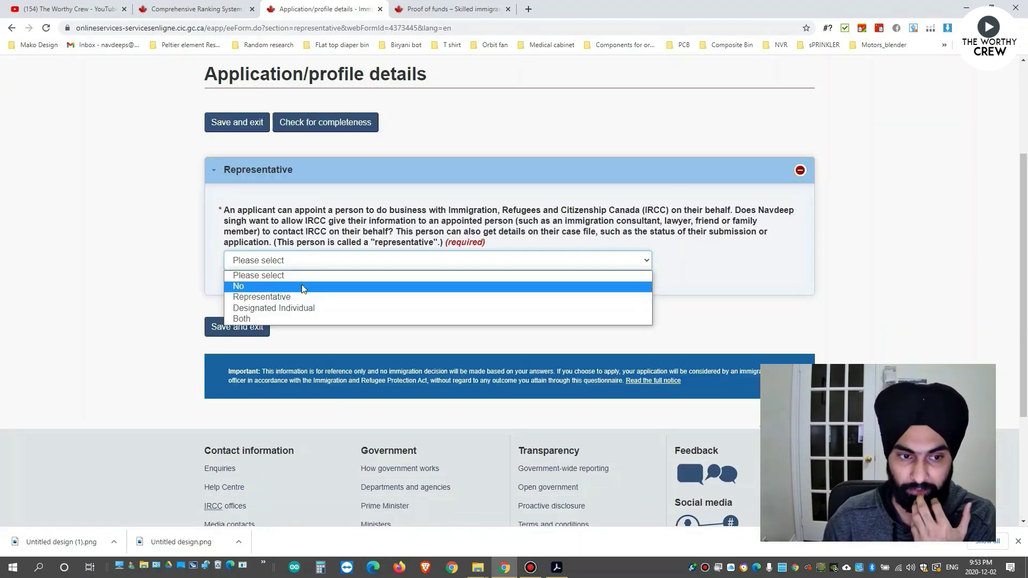
pyautogui.click(301, 233)
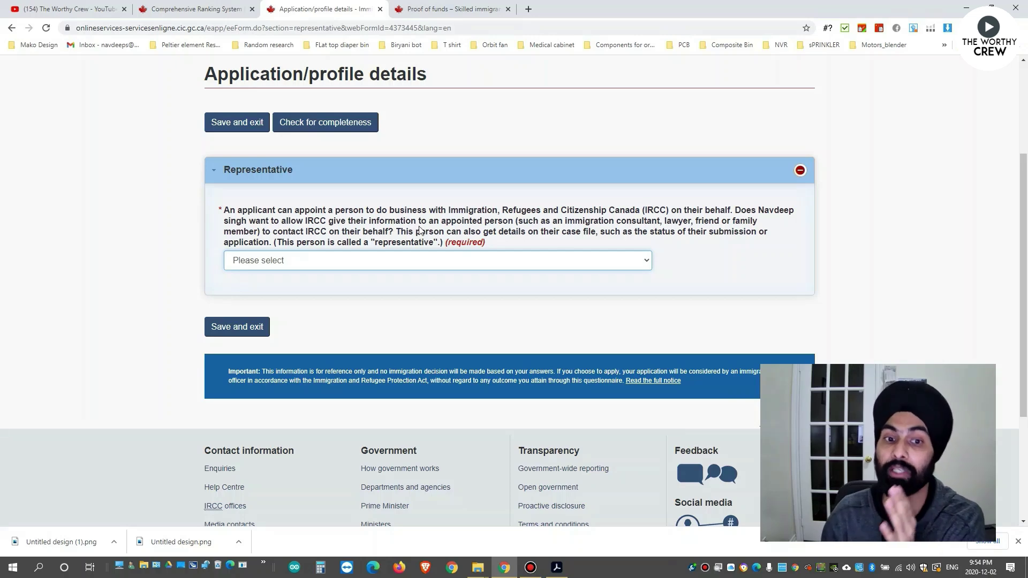
pyautogui.click(343, 265)
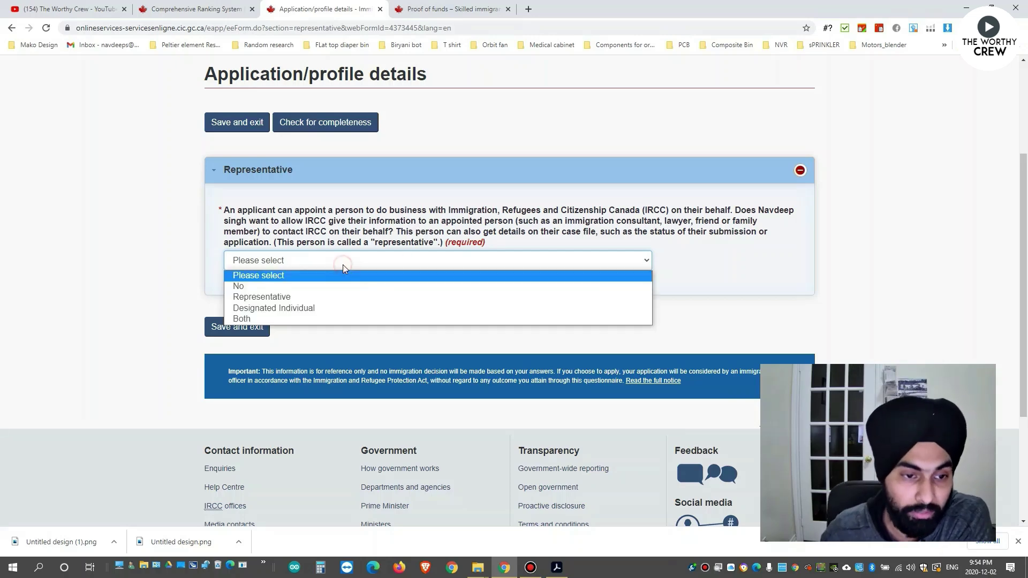
pyautogui.click(288, 287)
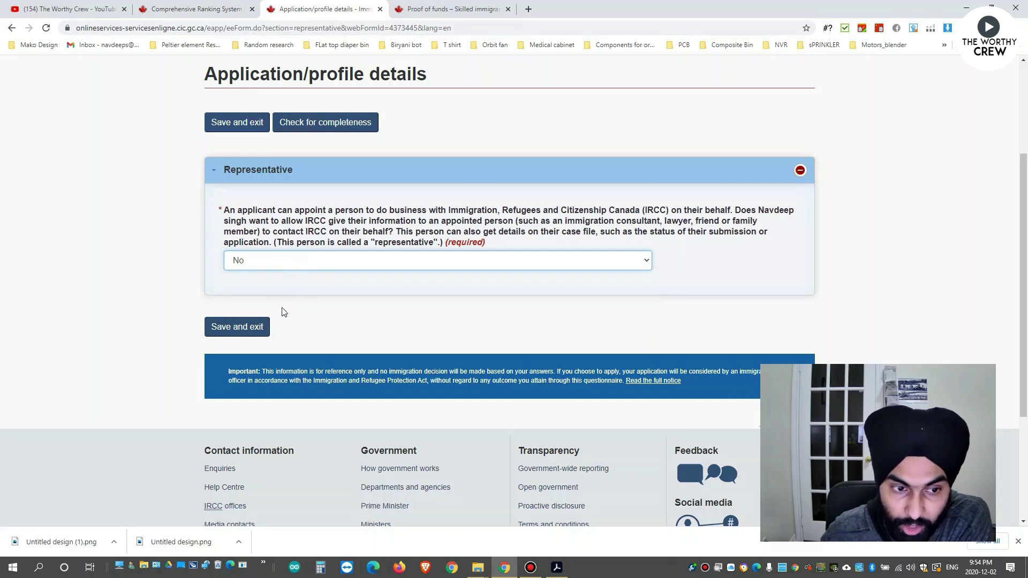
pyautogui.click(249, 327)
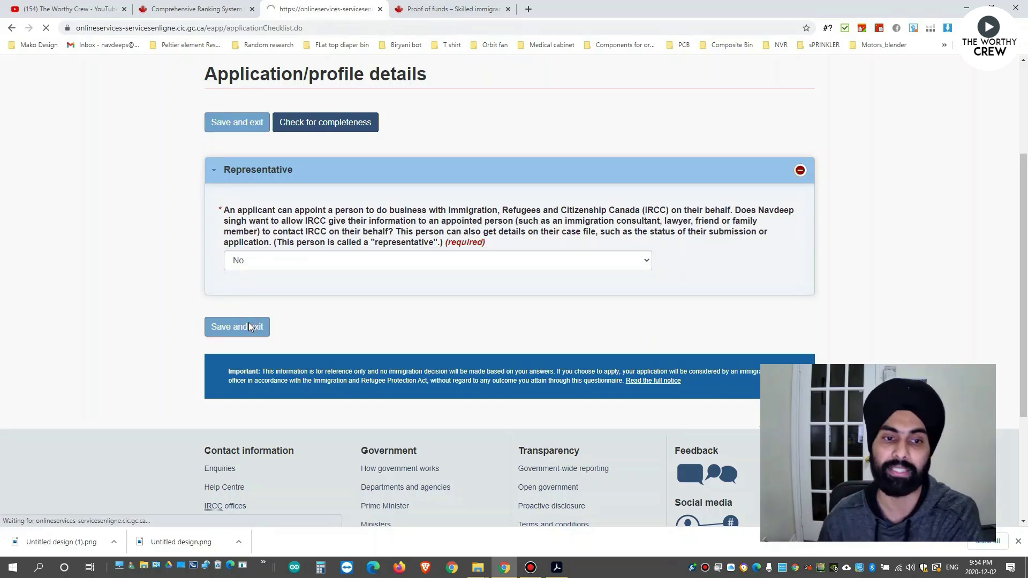
pyautogui.scroll(-3, 513, 383)
pyautogui.scroll(-2, 688, 409)
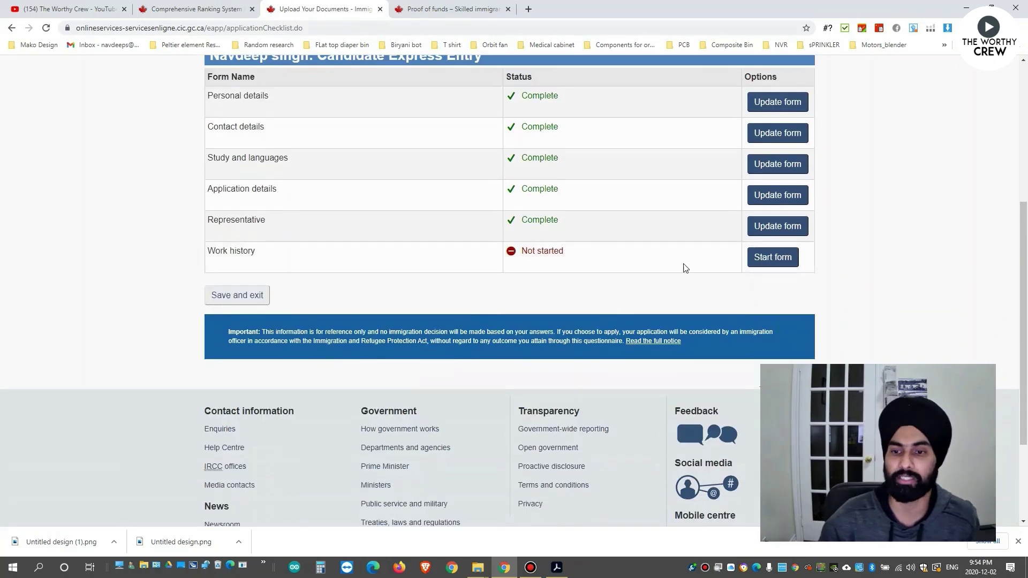
# Start the Work history form and choose NOC 2147 Computer Engineers as primary occupation.
pyautogui.click(758, 259)
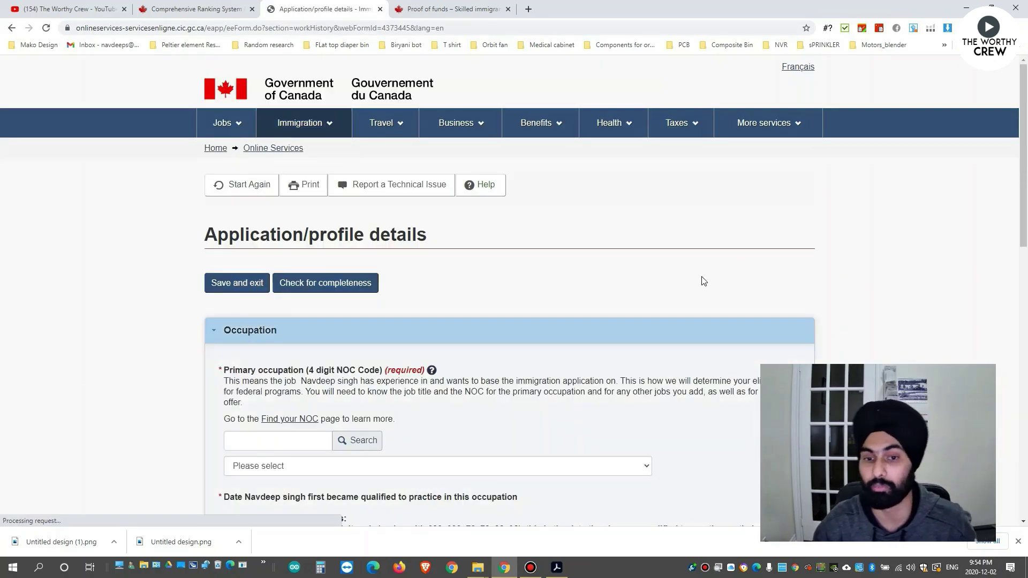
pyautogui.scroll(-2, 546, 297)
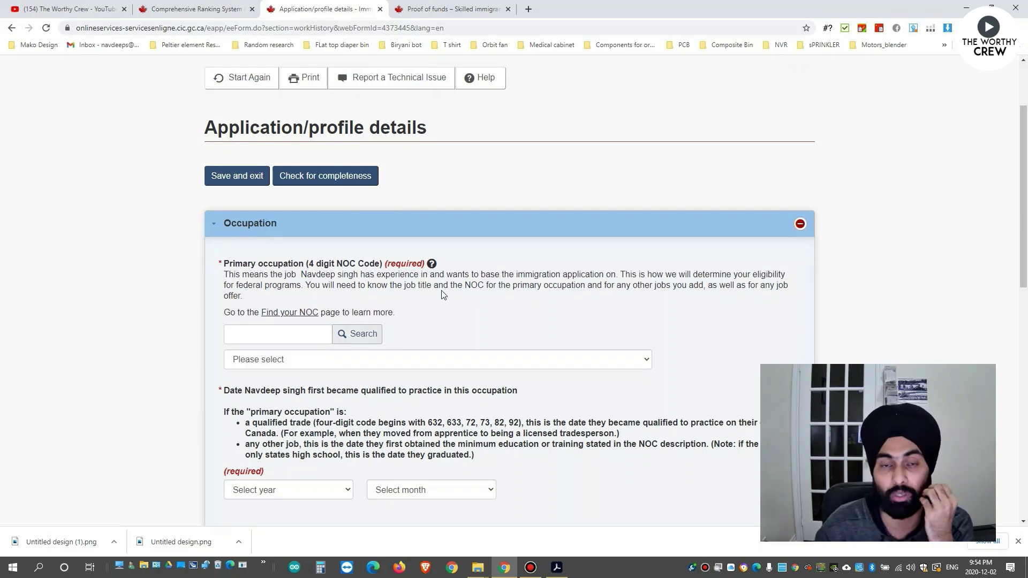
pyautogui.click(281, 332)
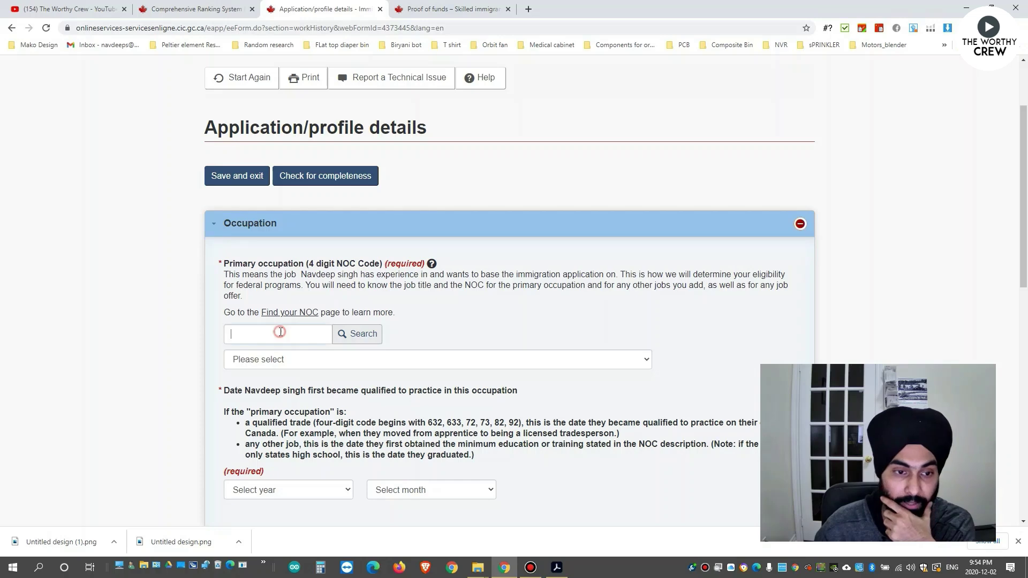
pyautogui.write('2147')
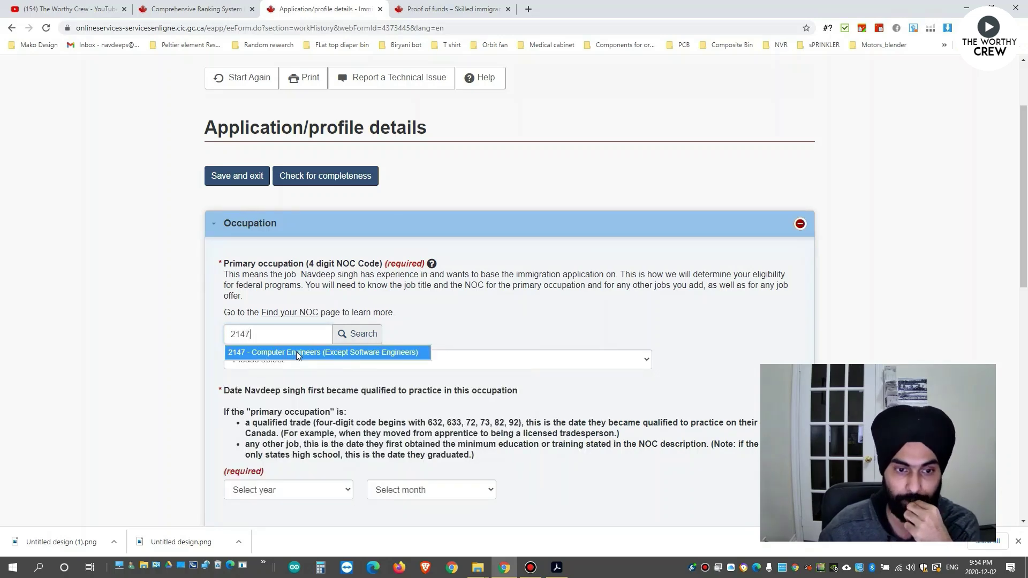
pyautogui.click(296, 352)
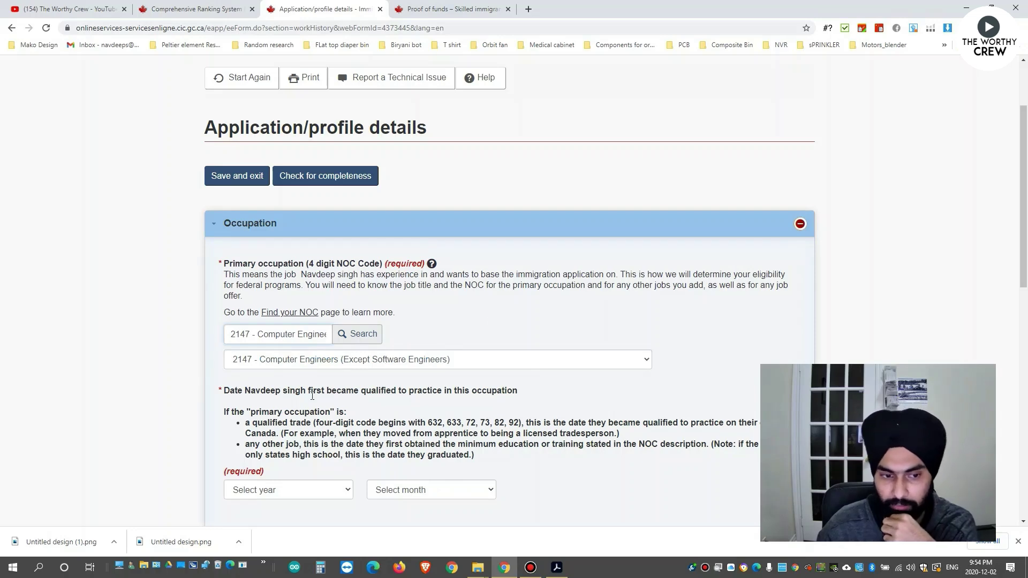
pyautogui.scroll(-2, 336, 411)
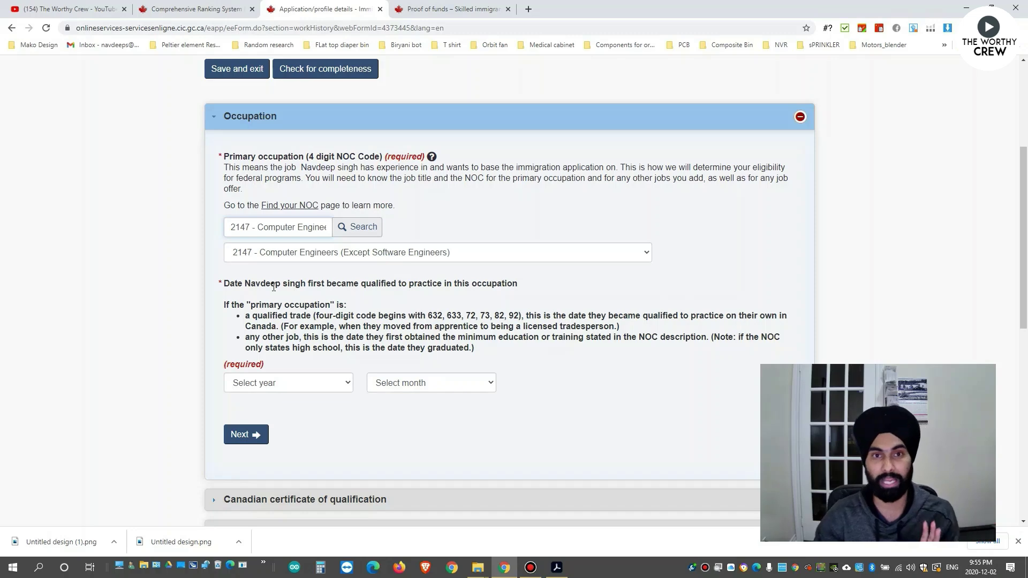
# Set the date first qualified for the occupation to October 2014.
pyautogui.click(288, 390)
pyautogui.scroll(-10, 248, 269)
pyautogui.scroll(10, 268, 311)
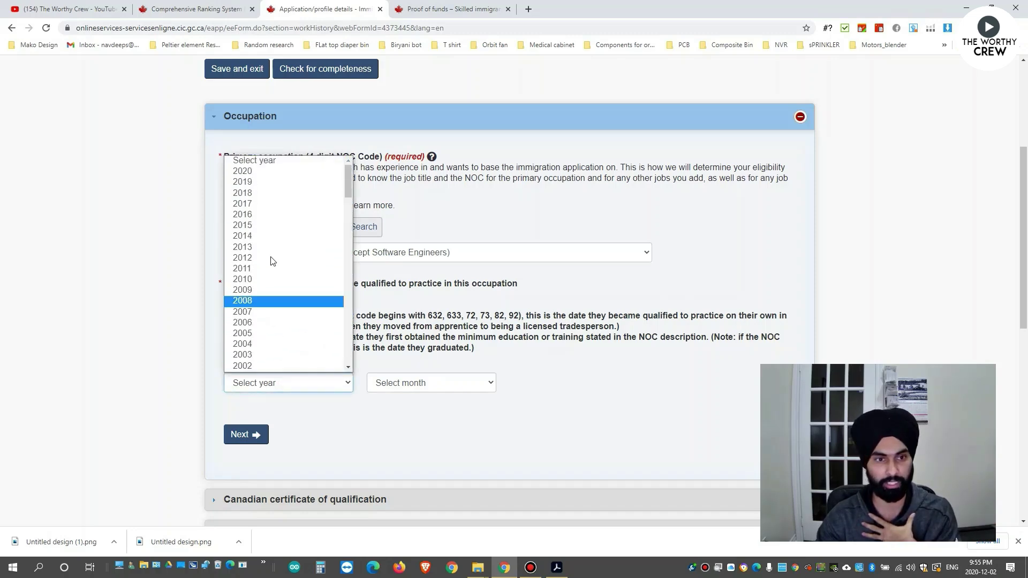
pyautogui.click(255, 236)
pyautogui.click(436, 383)
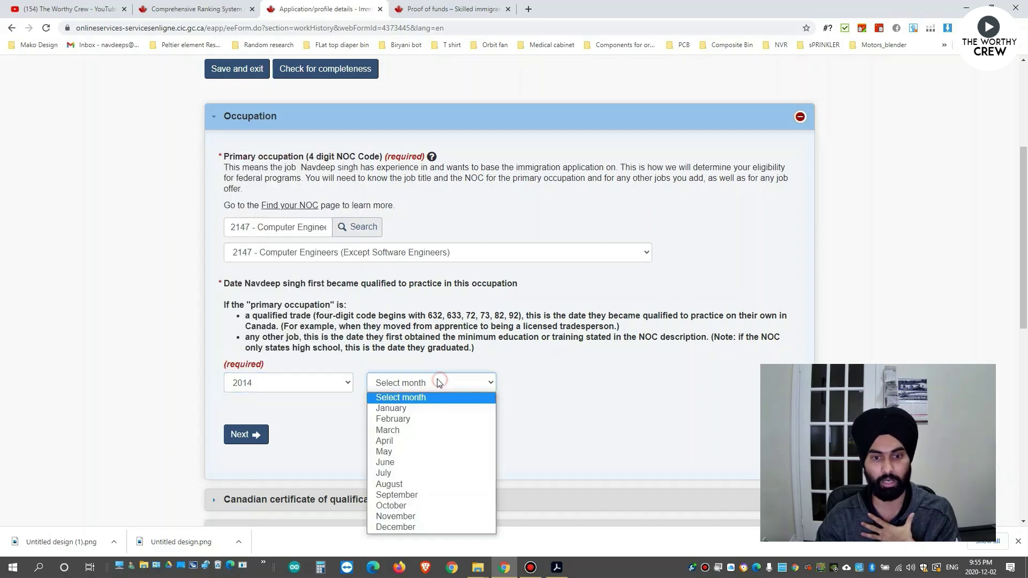
pyautogui.click(396, 512)
pyautogui.moveTo(280, 283); pyautogui.dragTo(494, 284)
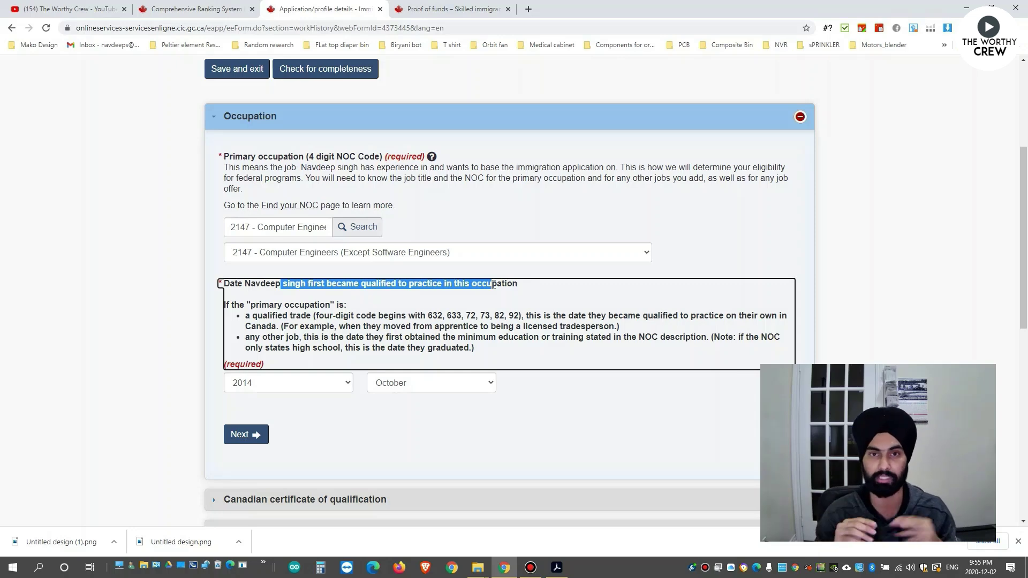
pyautogui.click(493, 285)
pyautogui.click(284, 383)
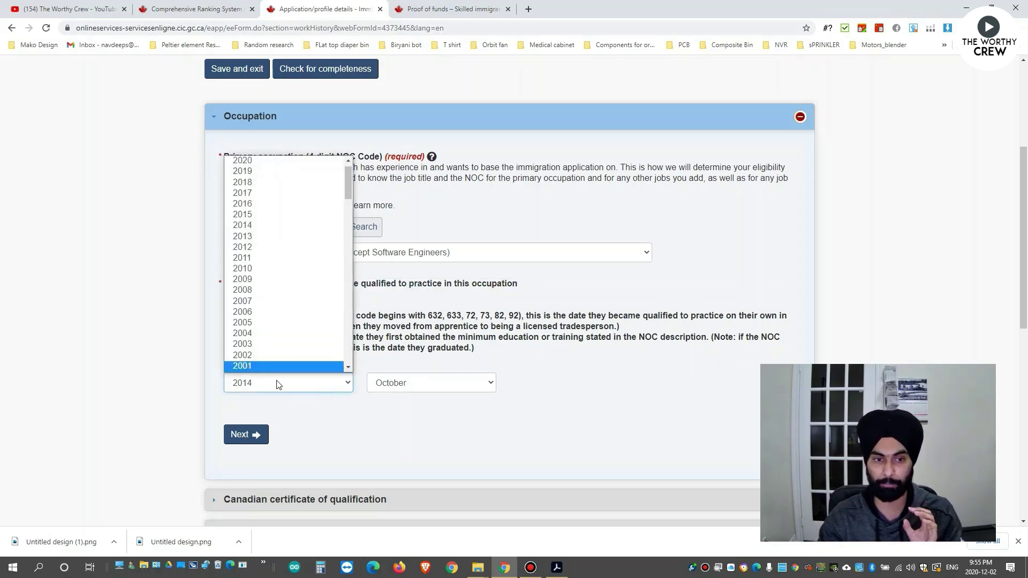
pyautogui.click(276, 384)
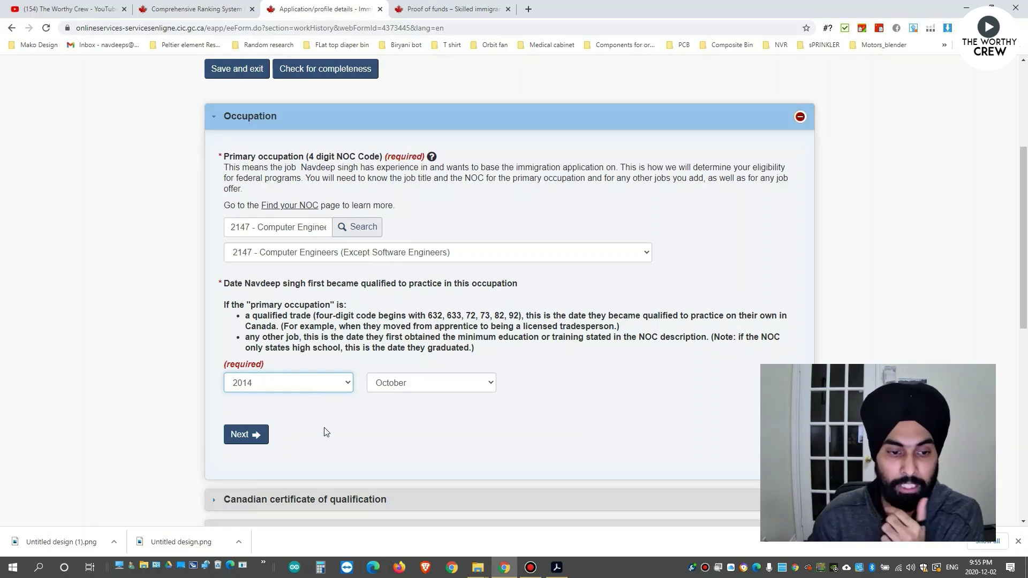
pyautogui.scroll(-1, 316, 423)
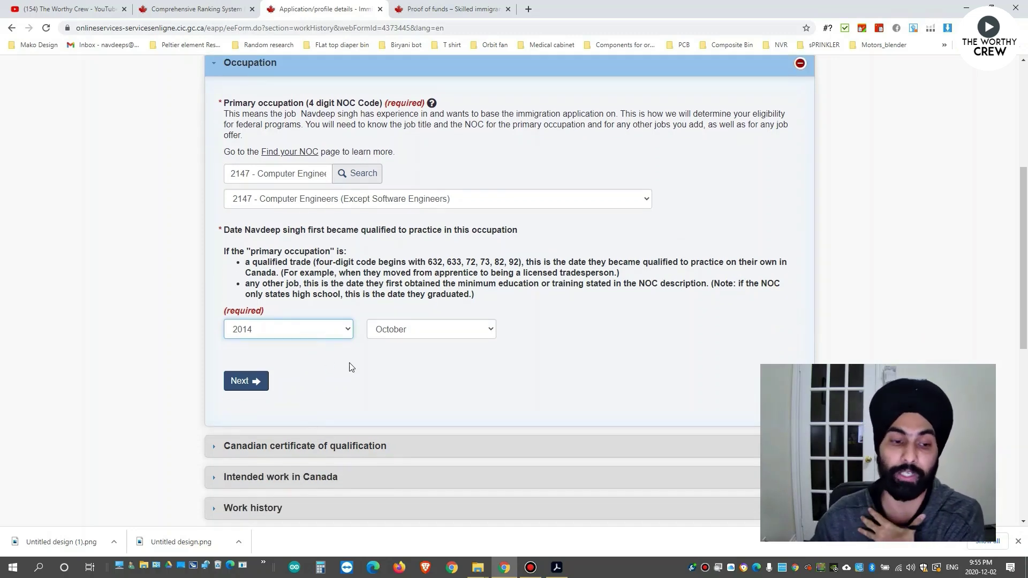
# Answer No to holding a Canadian certificate of qualification and No to a Canadian job offer.
pyautogui.click(256, 382)
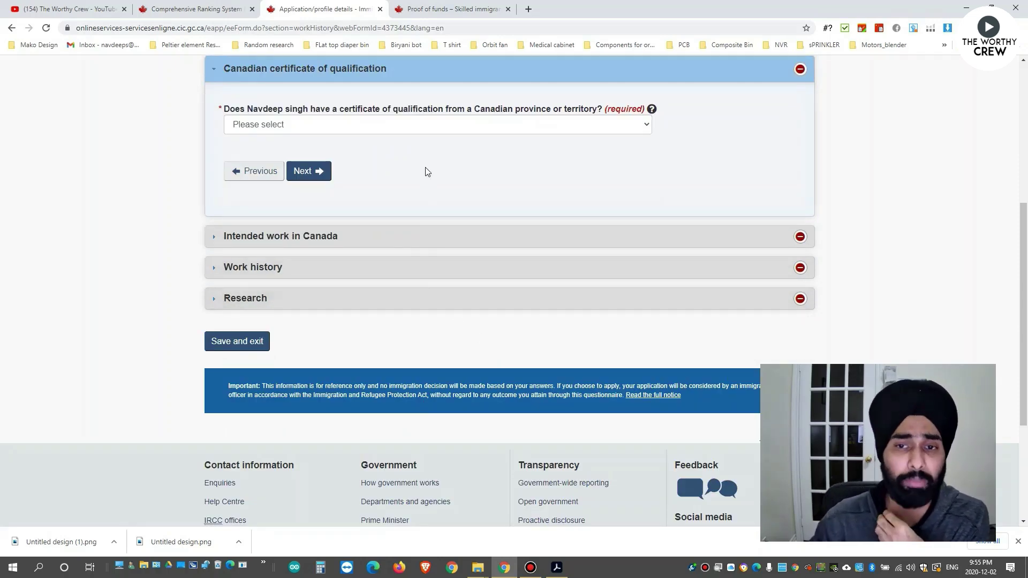
pyautogui.click(413, 128)
pyautogui.click(419, 160)
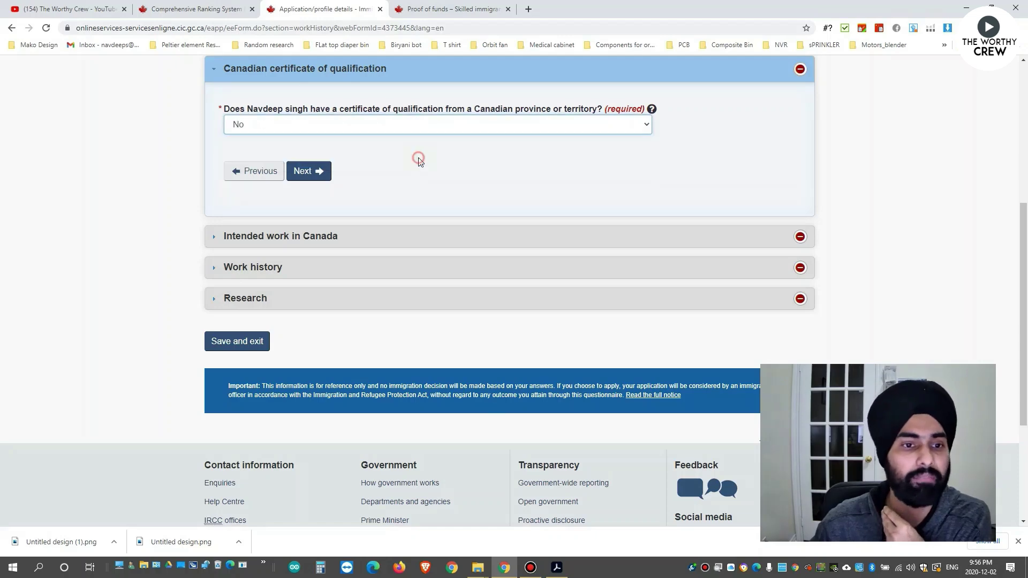
pyautogui.click(314, 172)
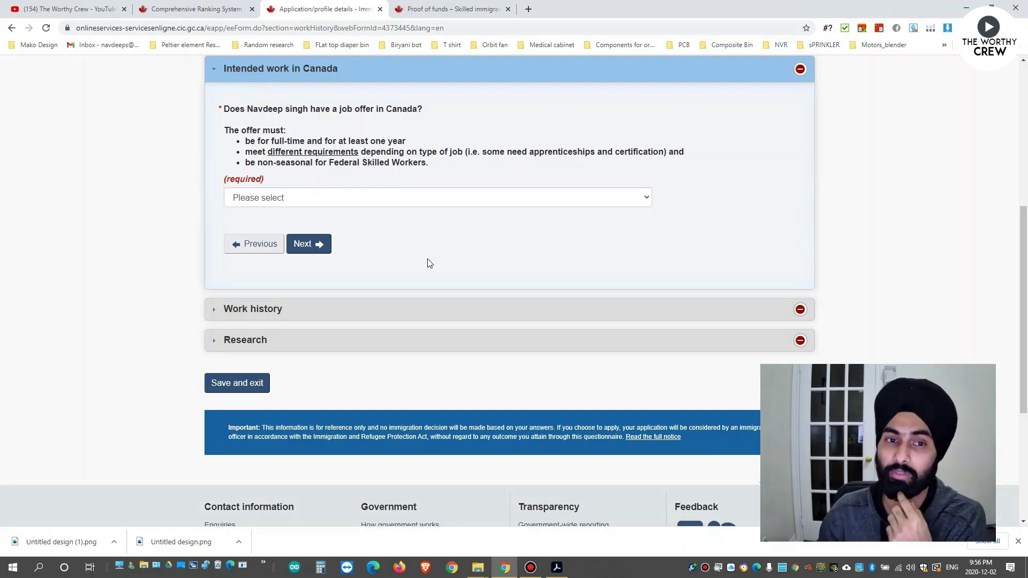
pyautogui.click(406, 203)
pyautogui.click(407, 234)
# Answer Yes to work history, with the job starting December 2014.
pyautogui.click(310, 243)
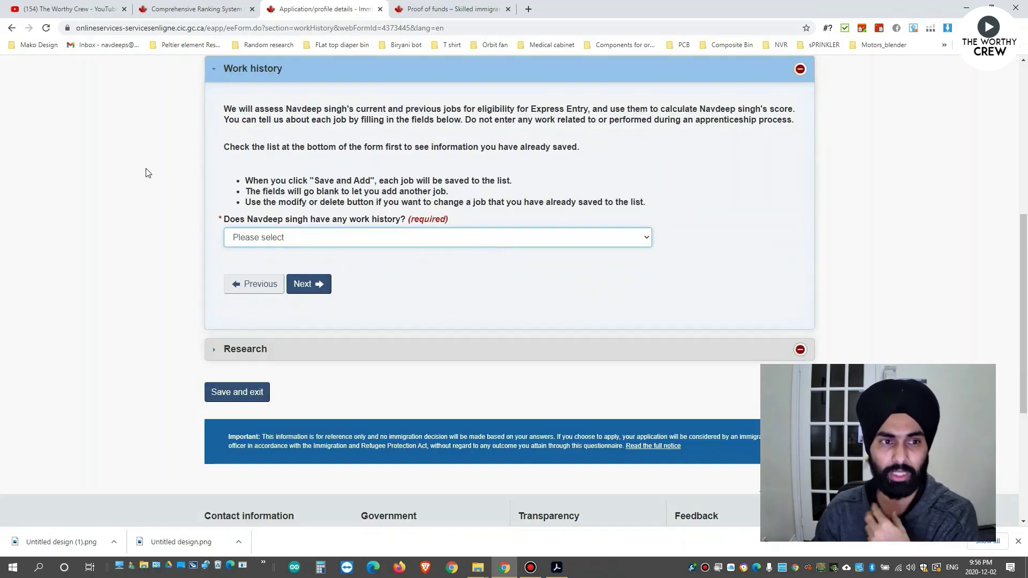
pyautogui.click(297, 238)
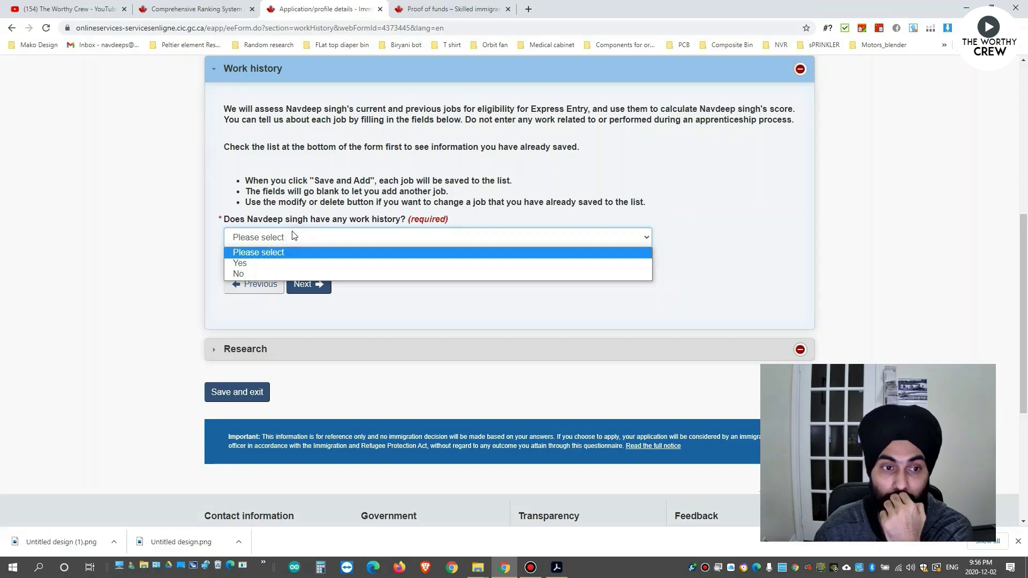
pyautogui.click(289, 262)
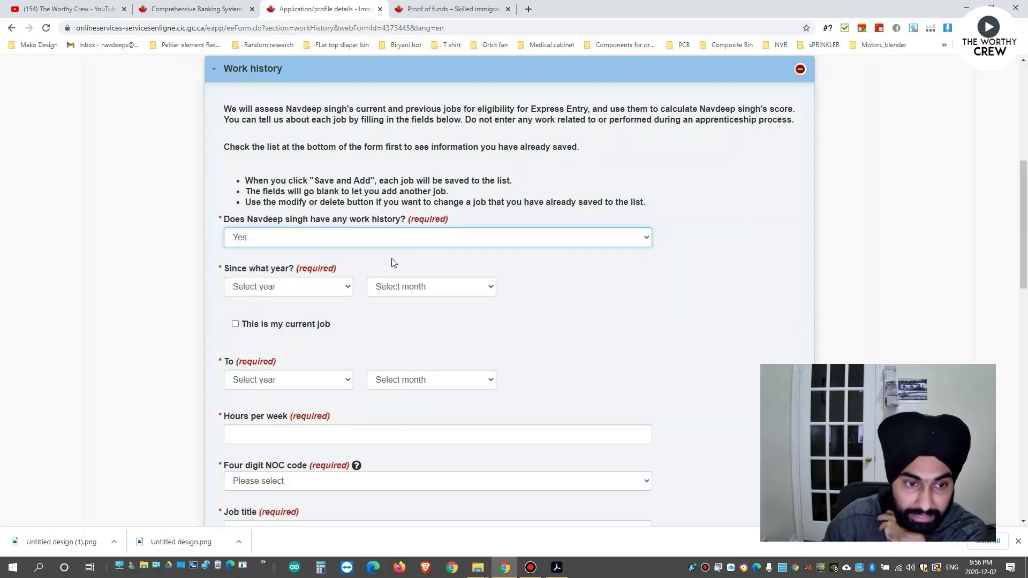
pyautogui.click(341, 290)
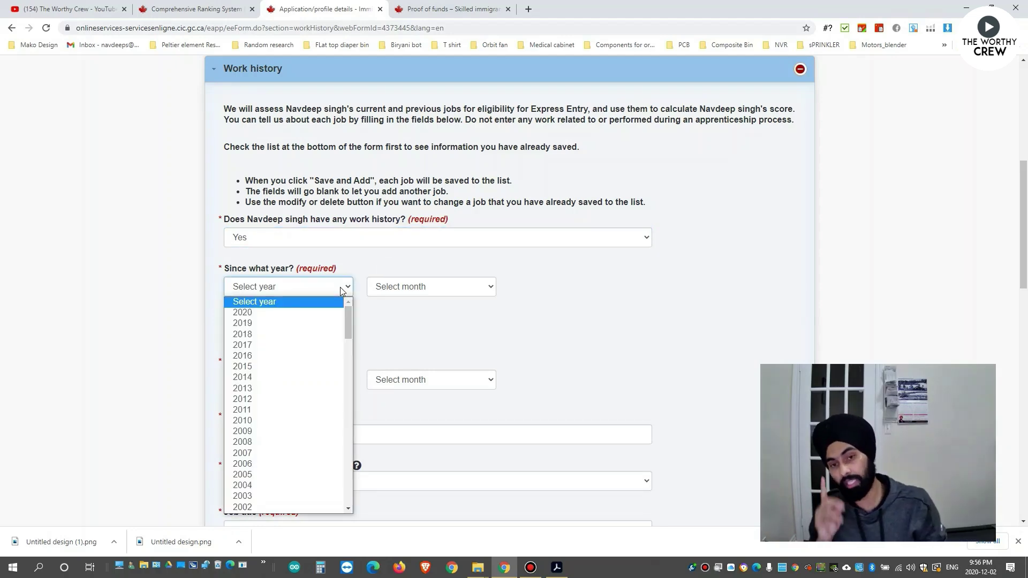
pyautogui.click(270, 377)
pyautogui.click(417, 288)
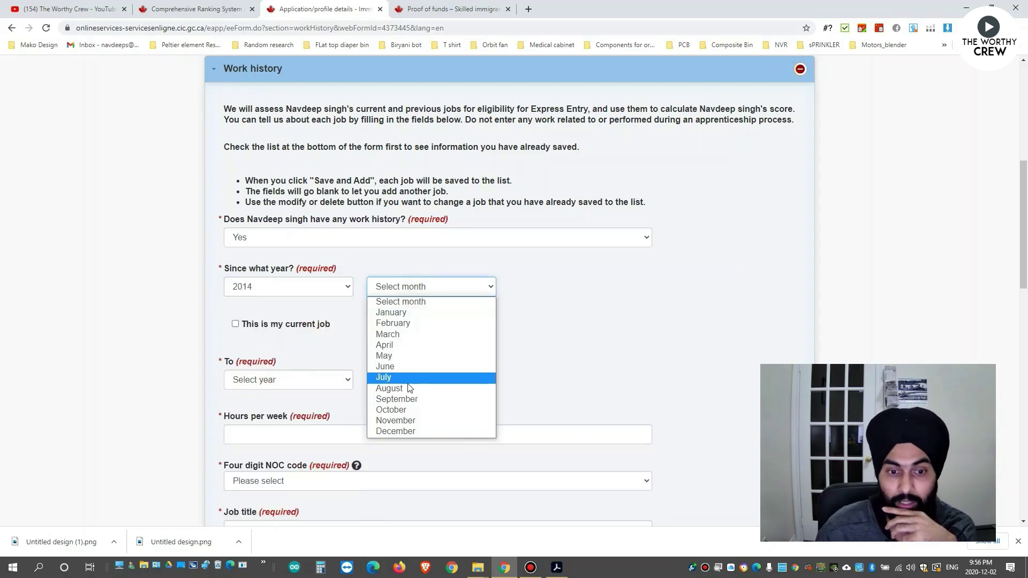
pyautogui.click(396, 431)
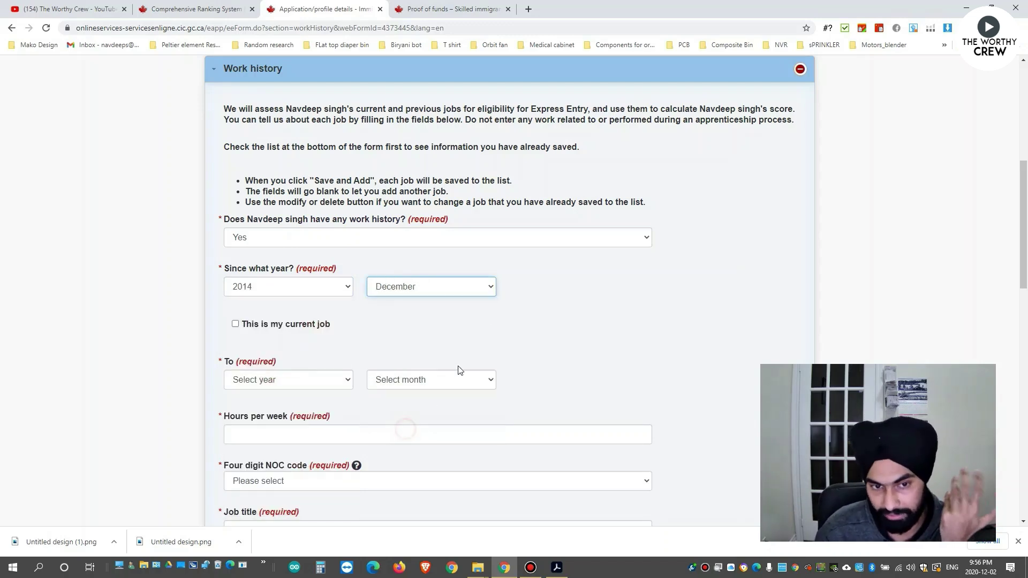
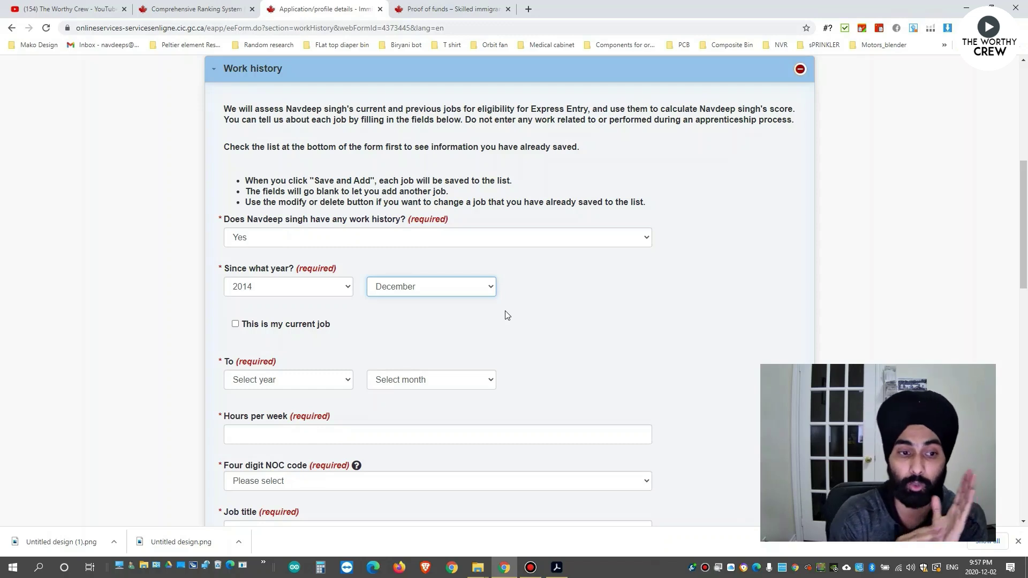
# Give the December 2014 job an end date of January 2016, leaving the start year at 2014.
pyautogui.click(465, 308)
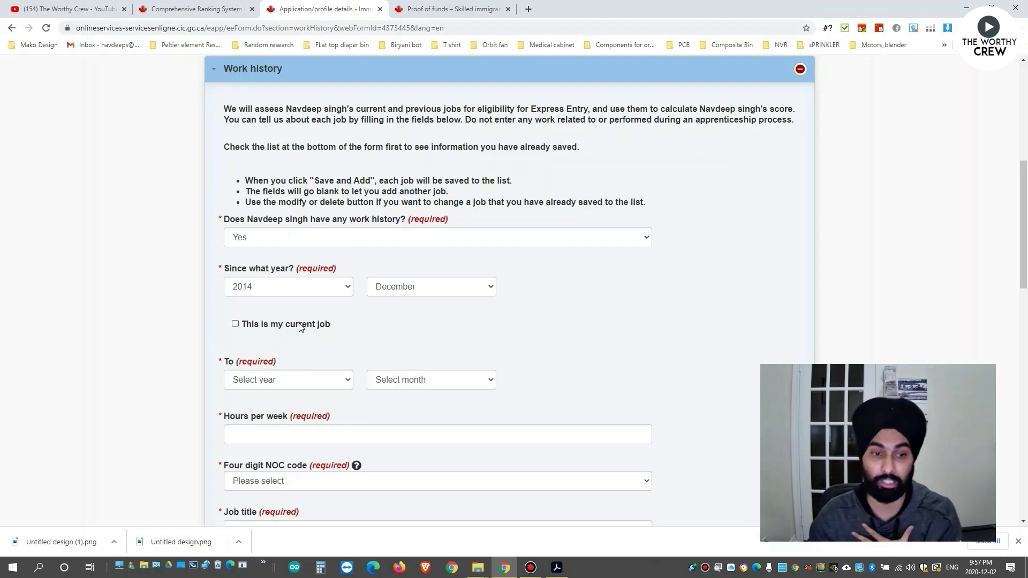
pyautogui.click(300, 328)
pyautogui.click(301, 328)
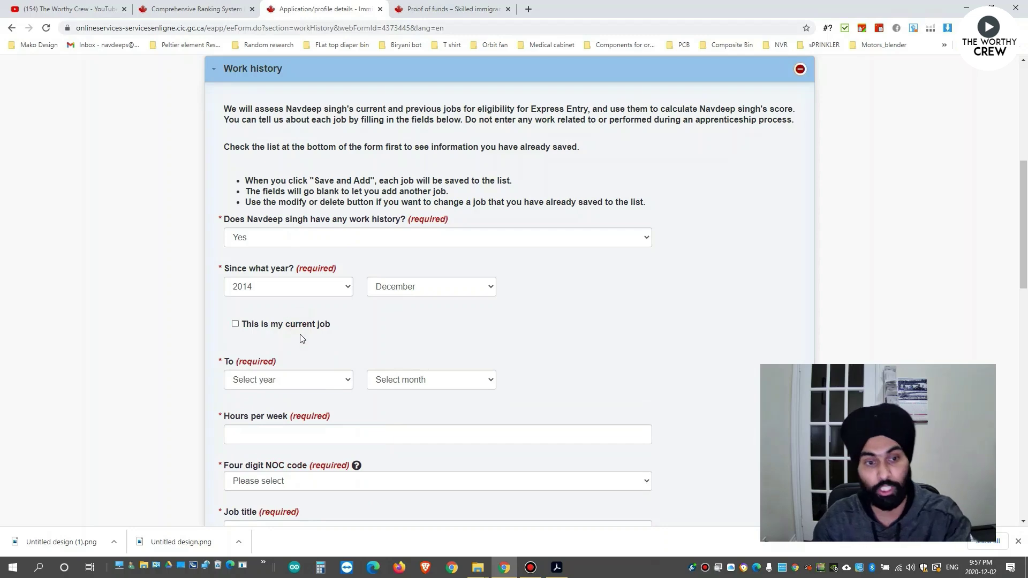
pyautogui.click(309, 382)
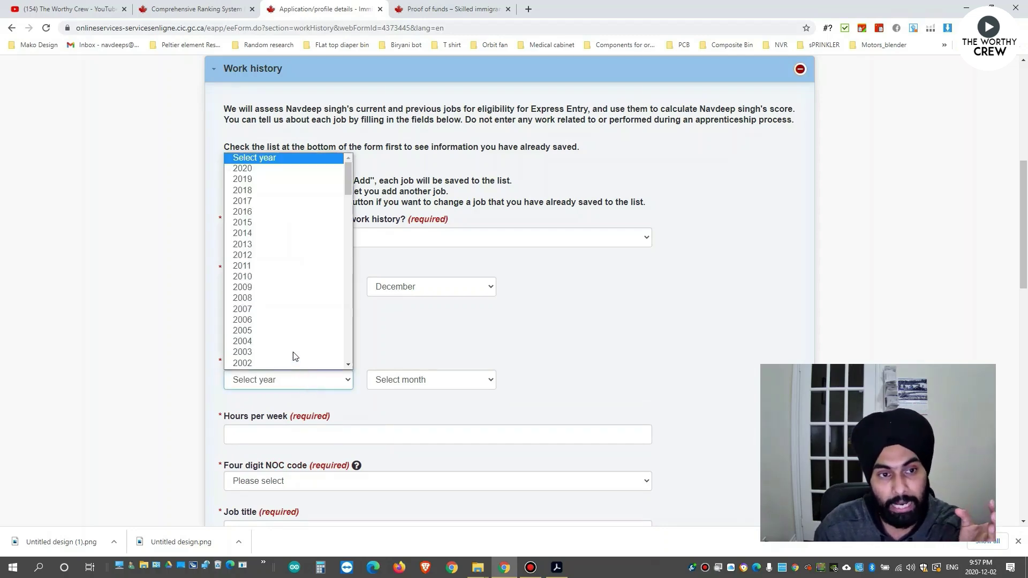
pyautogui.click(396, 337)
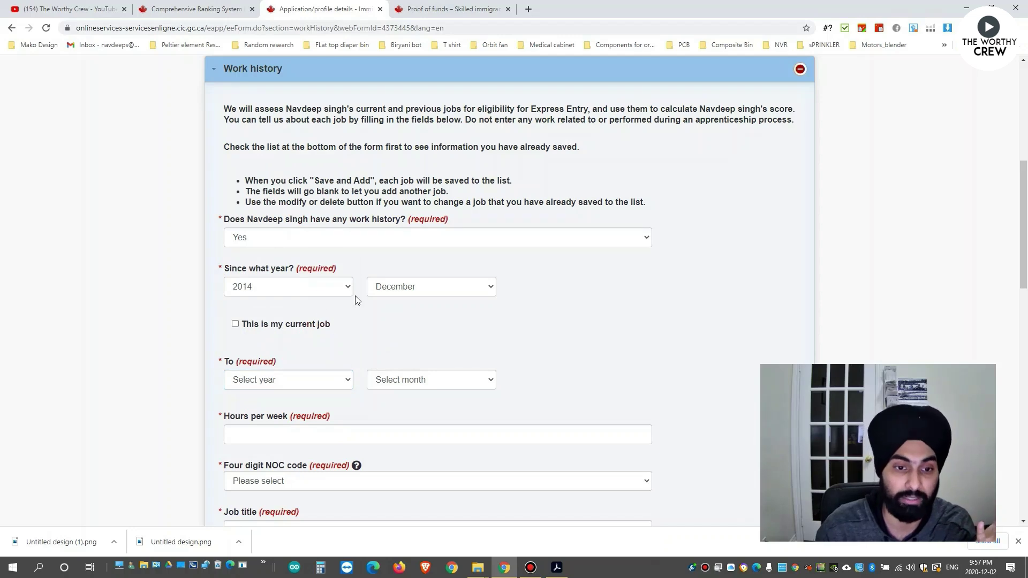
pyautogui.click(327, 386)
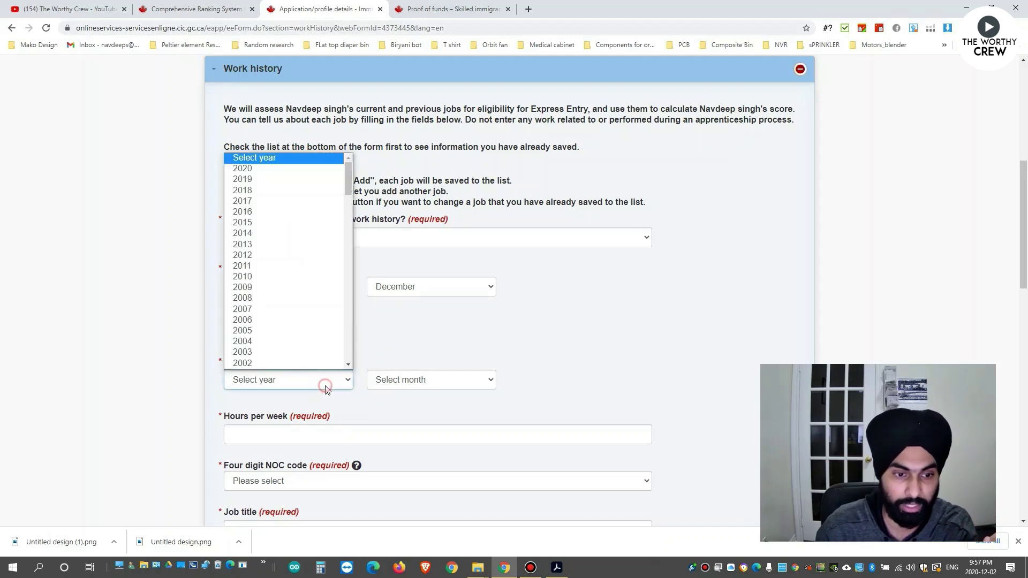
pyautogui.click(257, 212)
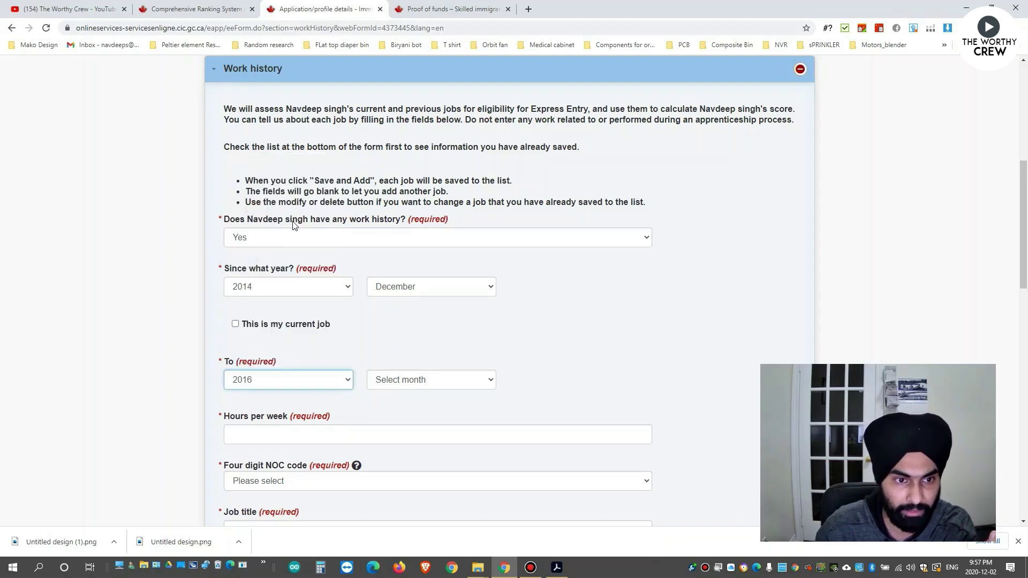
pyautogui.click(397, 380)
pyautogui.click(406, 406)
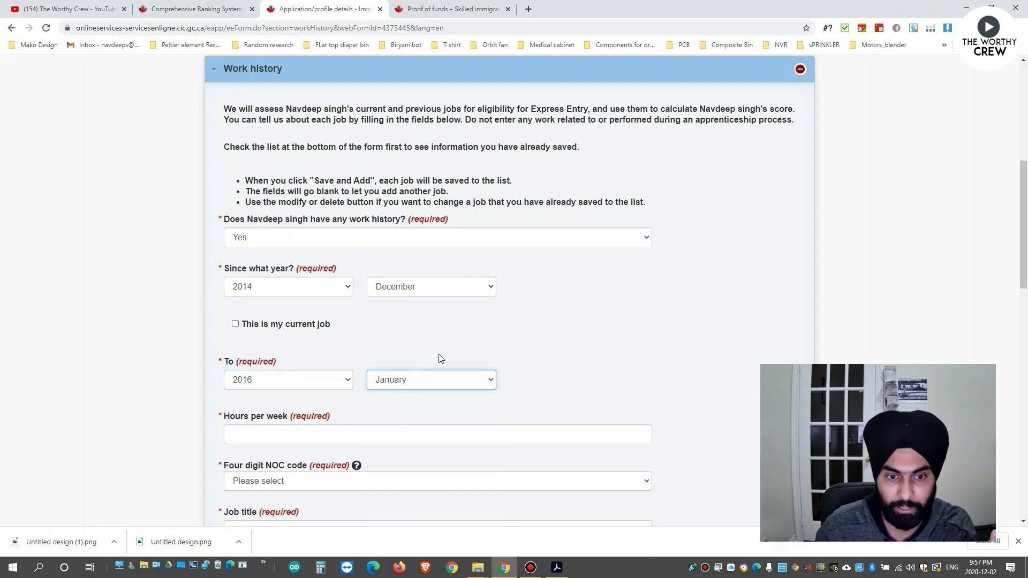
pyautogui.scroll(-3, 435, 354)
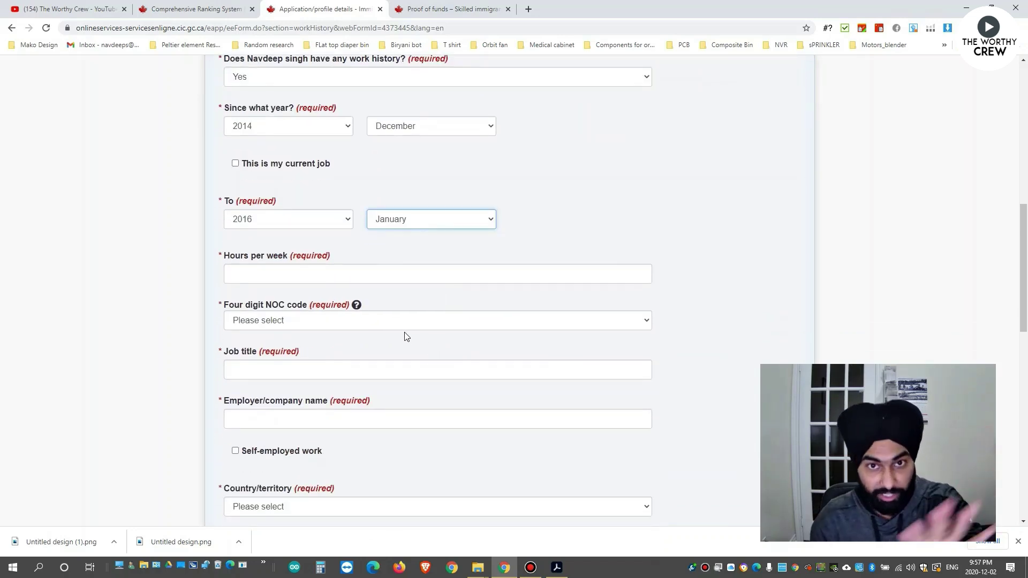
pyautogui.scroll(-5, 405, 334)
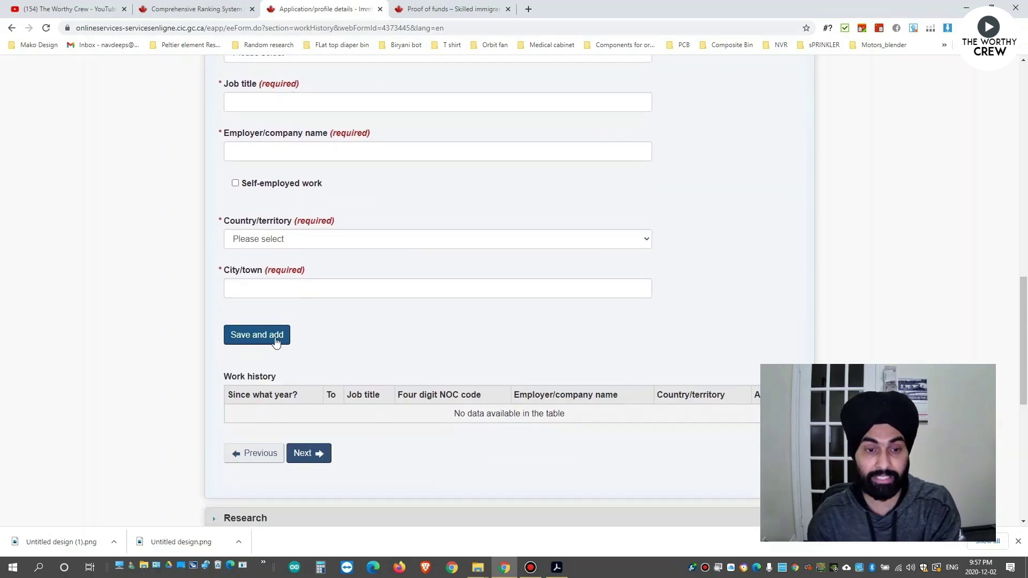
pyautogui.scroll(8, 277, 347)
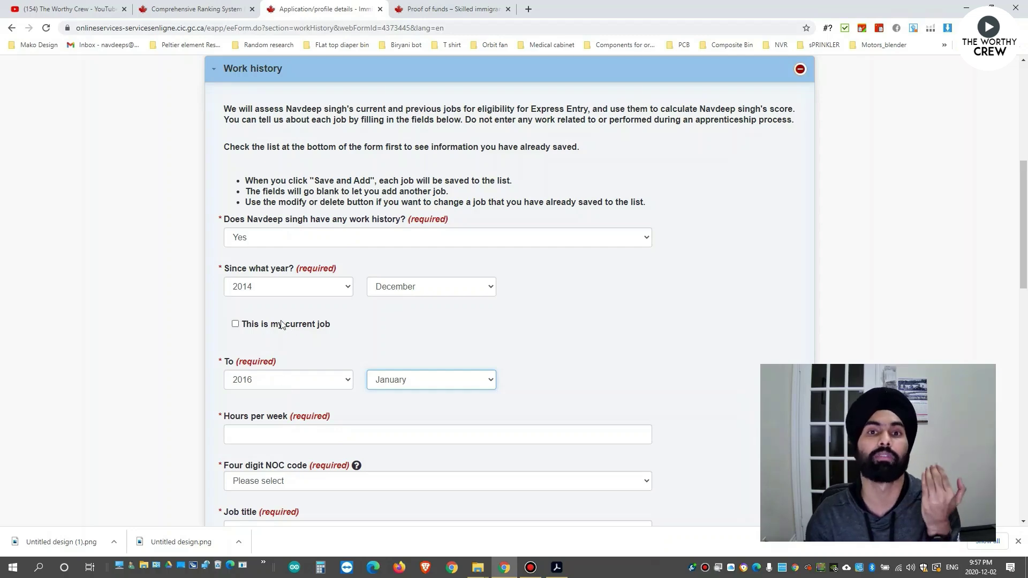
pyautogui.click(296, 288)
pyautogui.click(296, 289)
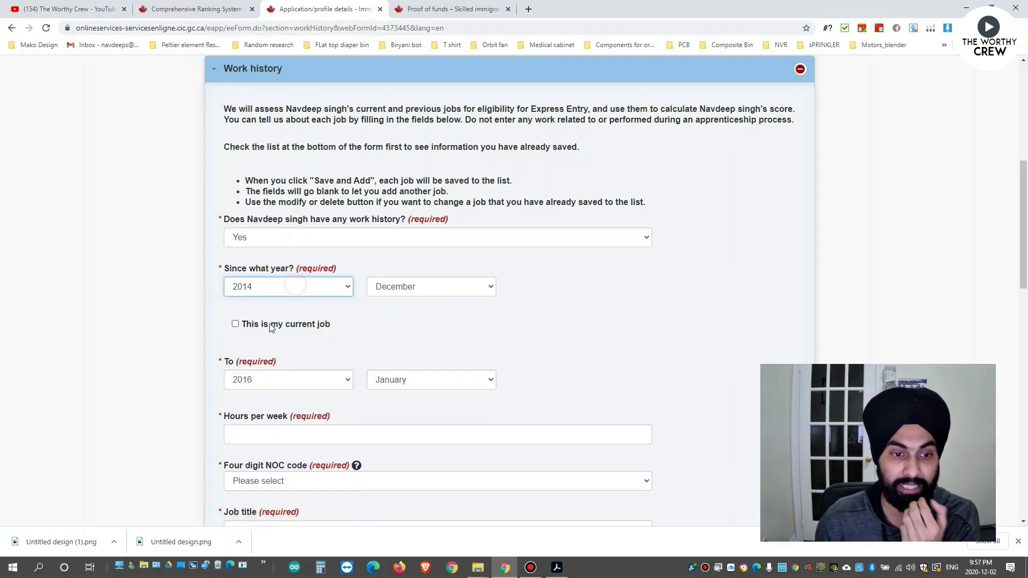
# Mark the job as current and set its hours to 40 per week.
pyautogui.click(270, 325)
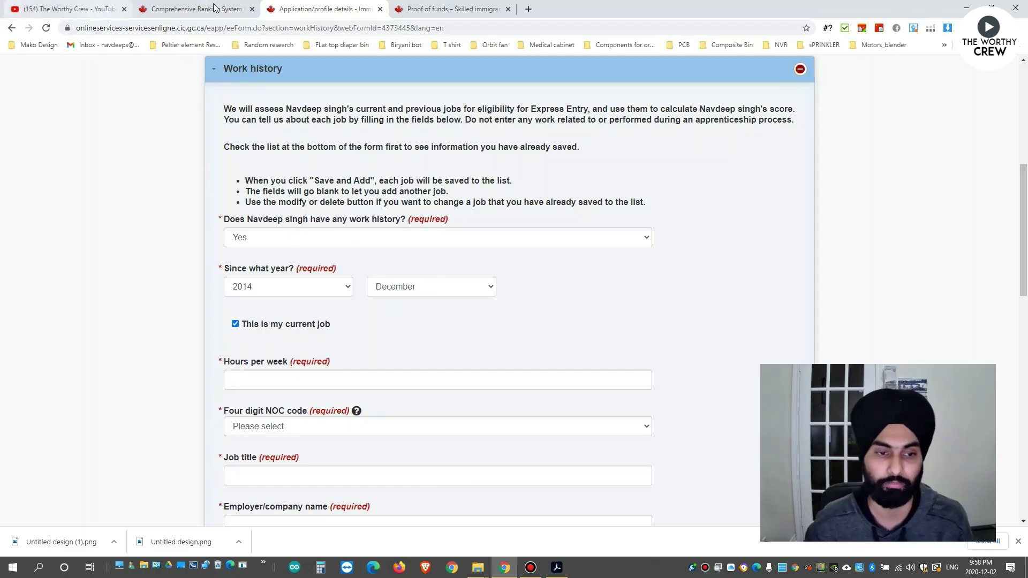
pyautogui.scroll(-1, 424, 371)
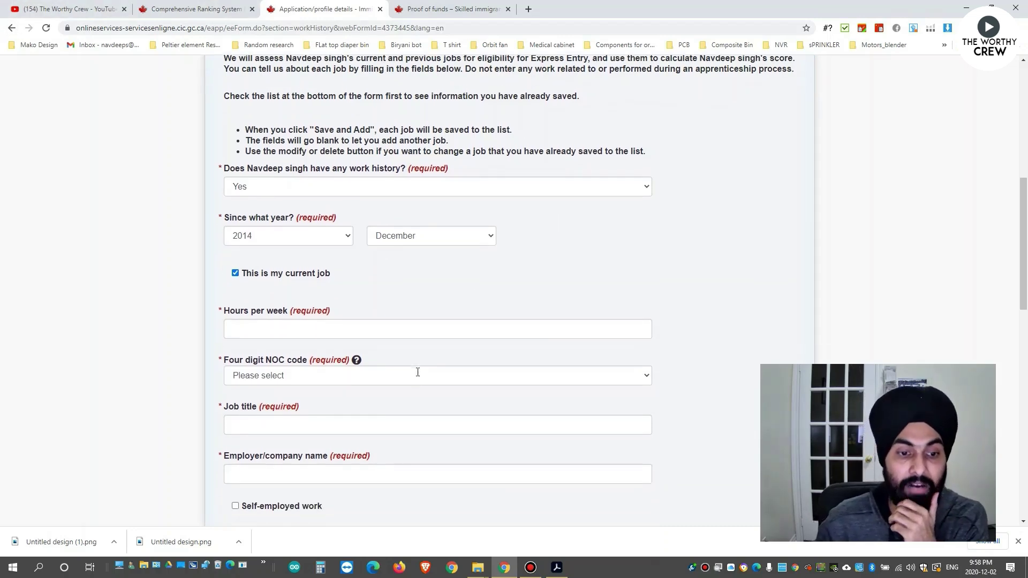
pyautogui.click(365, 324)
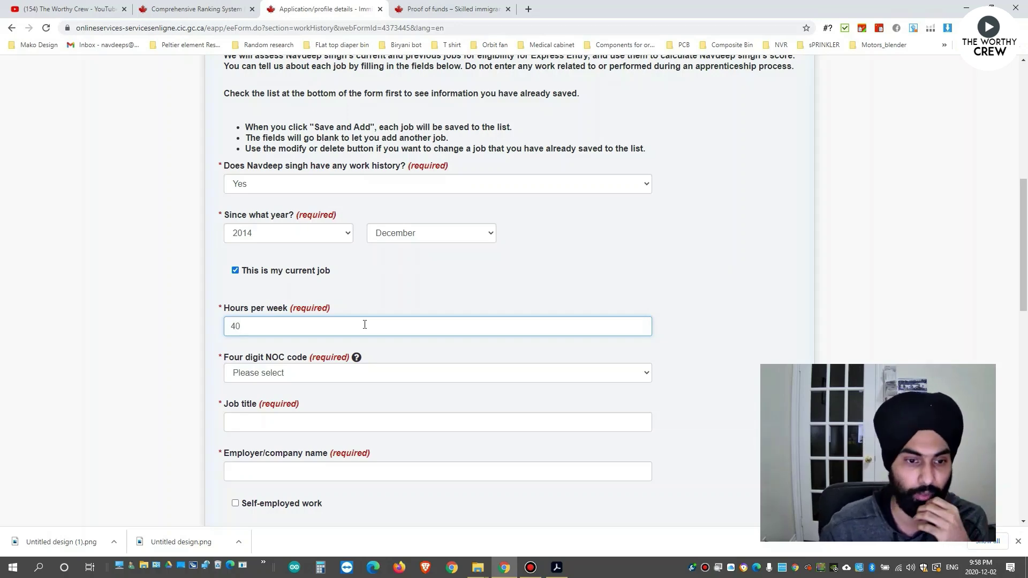
pyautogui.scroll(-1, 432, 336)
# Choose NOC 2147 Computer Engineers (Except Software Engineers) as the job's occupation code.
pyautogui.click(351, 320)
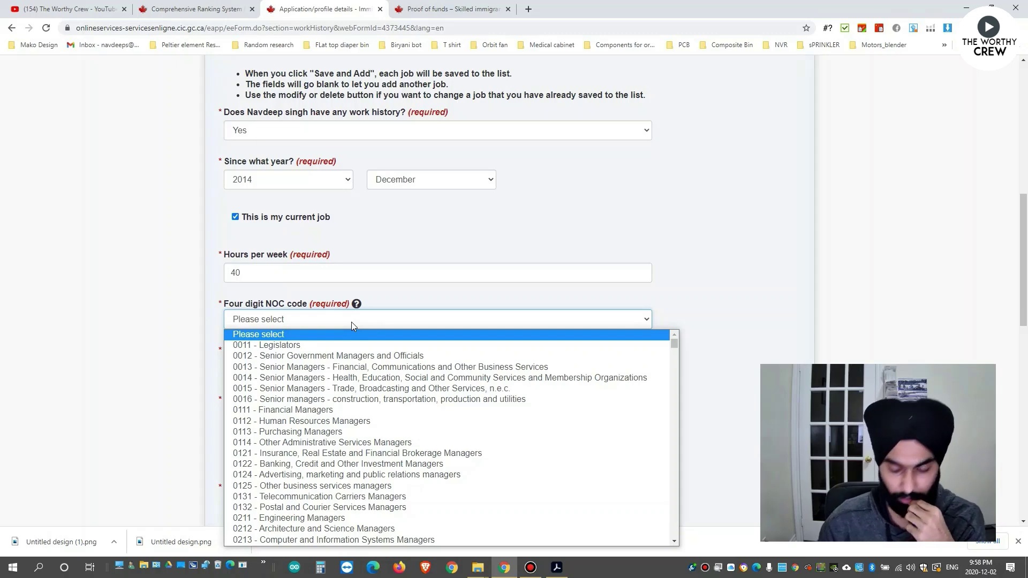
pyautogui.write('2147 - Computer Engineers (Except Software Engineers')
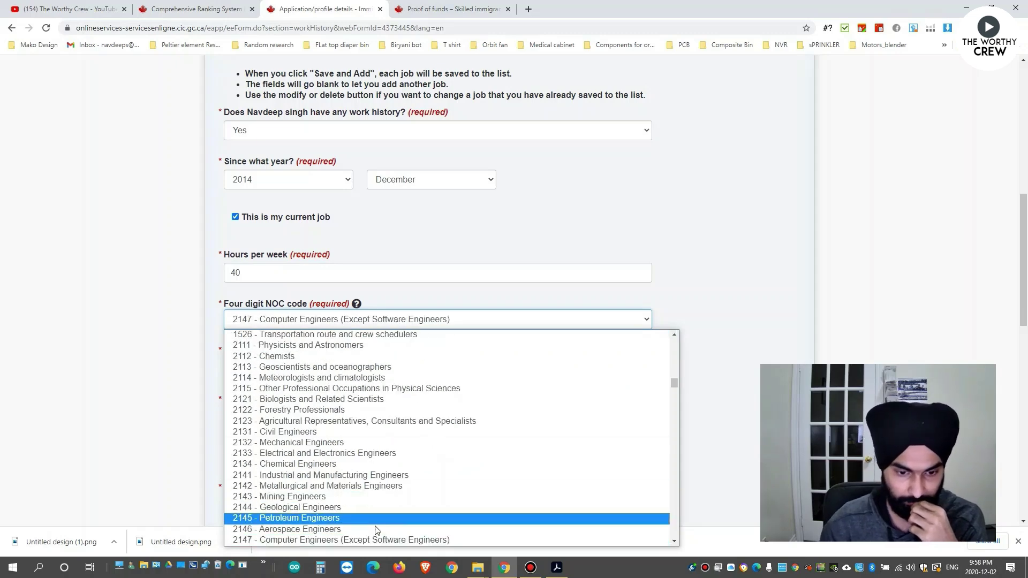
pyautogui.scroll(-1, 377, 530)
pyautogui.click(369, 507)
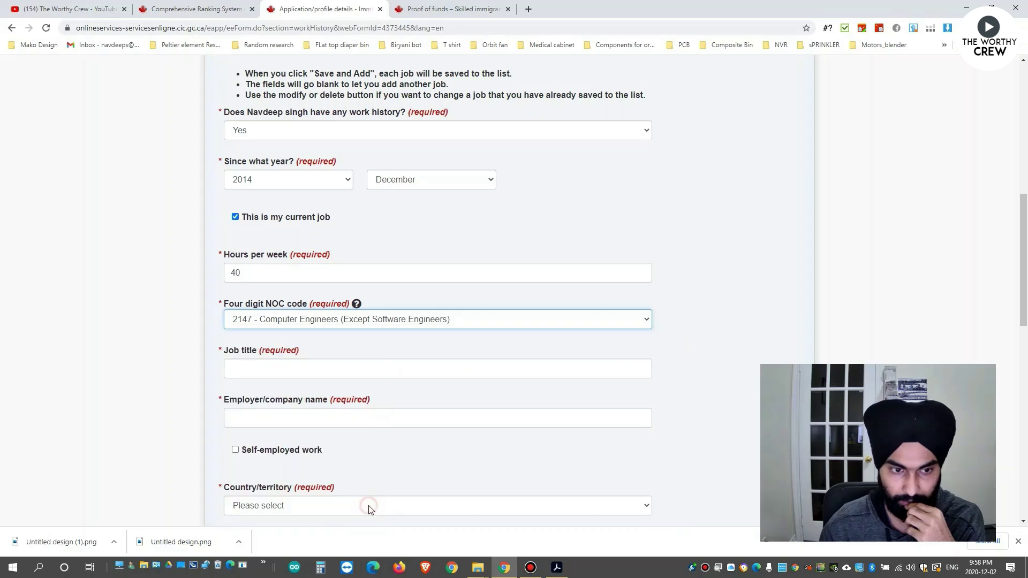
pyautogui.click(369, 366)
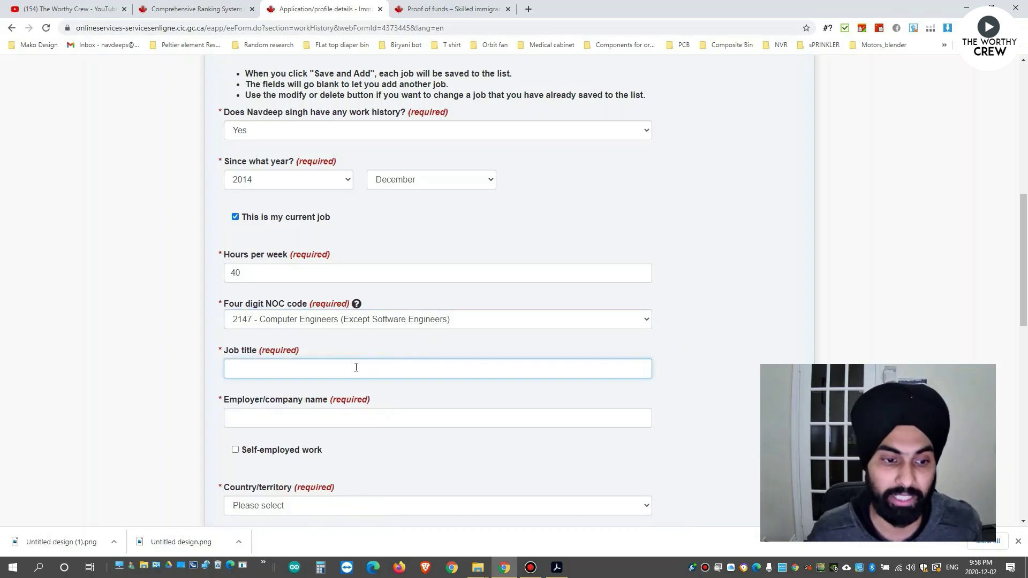
pyautogui.click(408, 7)
pyautogui.scroll(4, 489, 235)
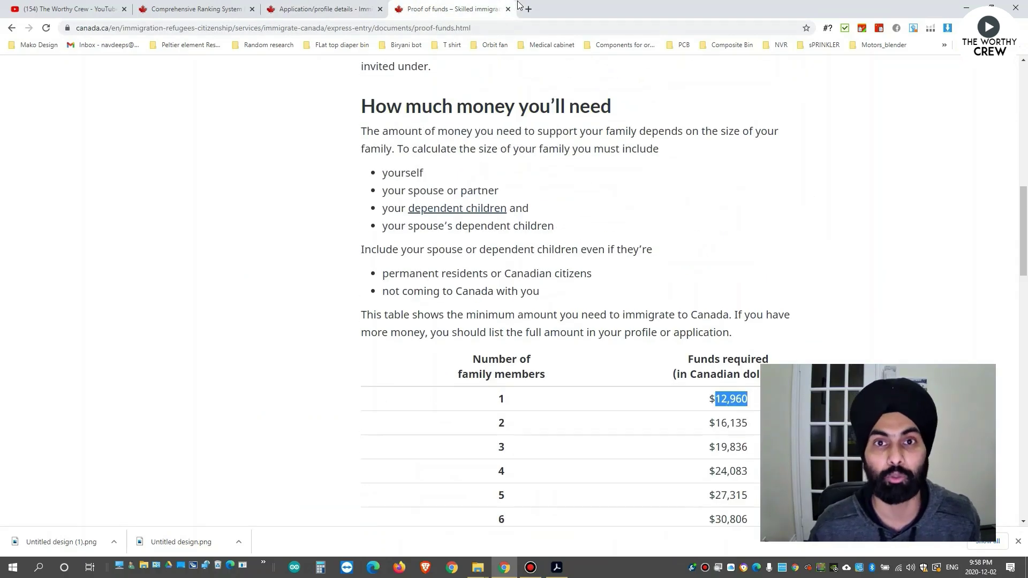
# Search the web for '2147 NOC' and open the Statistics Canada NOC 2147 page.
pyautogui.click(321, 8)
pyautogui.click(514, 6)
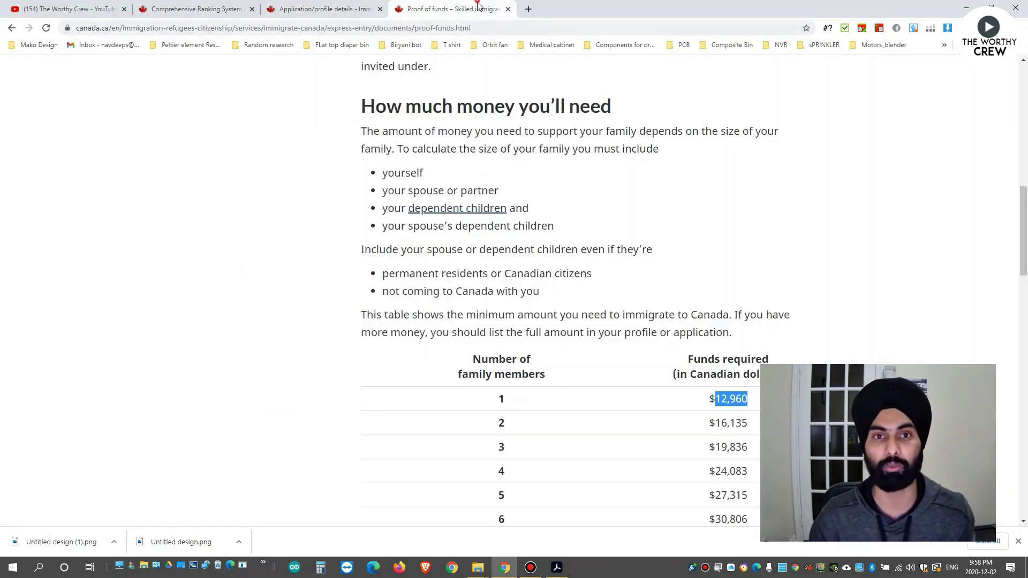
pyautogui.click(470, 28)
pyautogui.write('214')
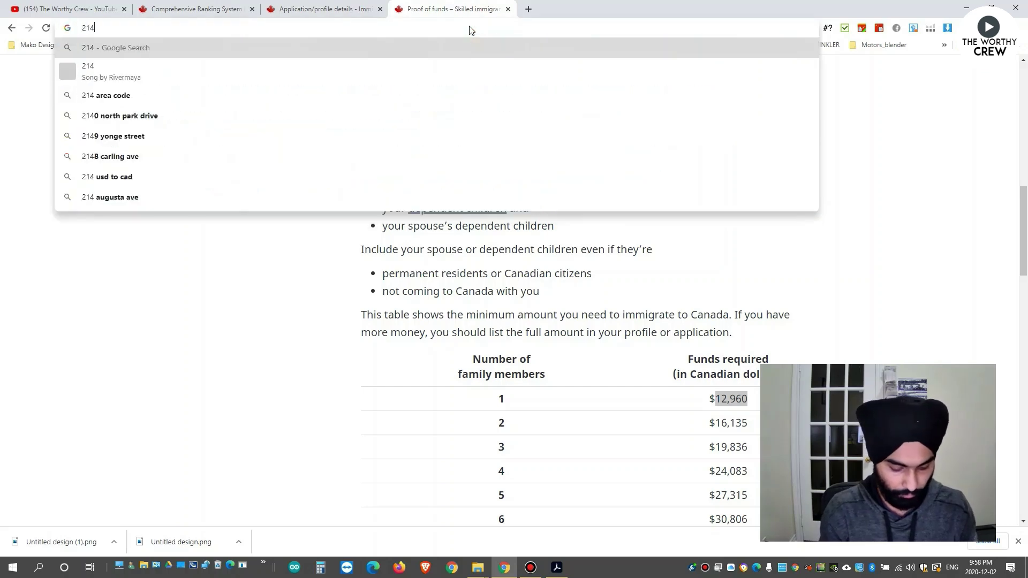
pyautogui.write('7 NOC')
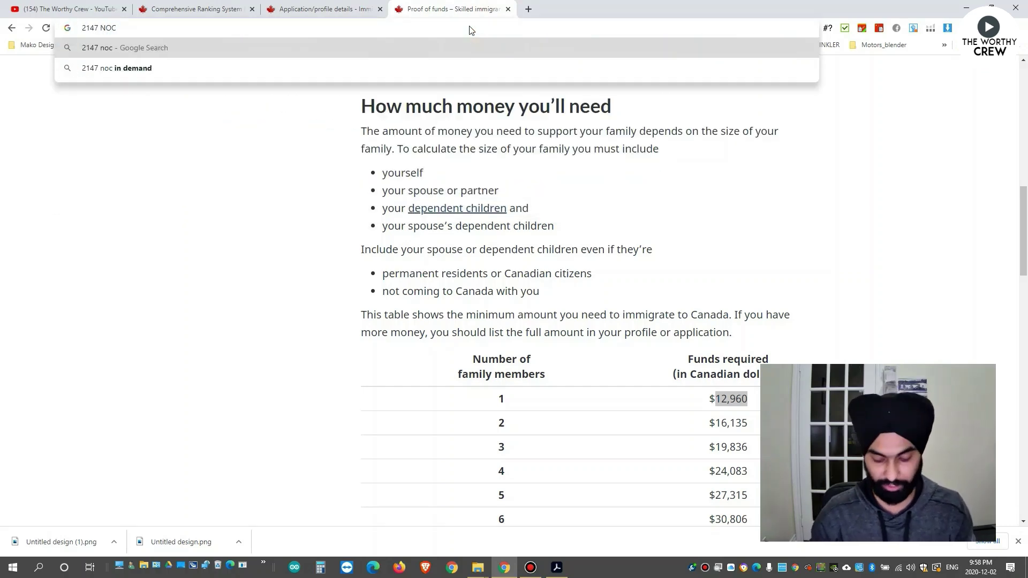
pyautogui.press('Return')
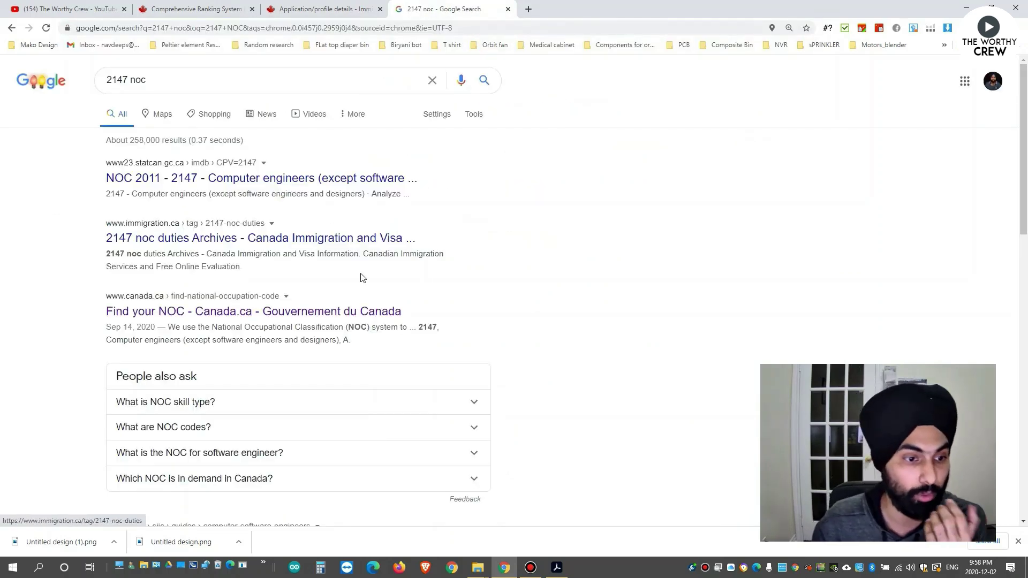
pyautogui.scroll(-2, 361, 277)
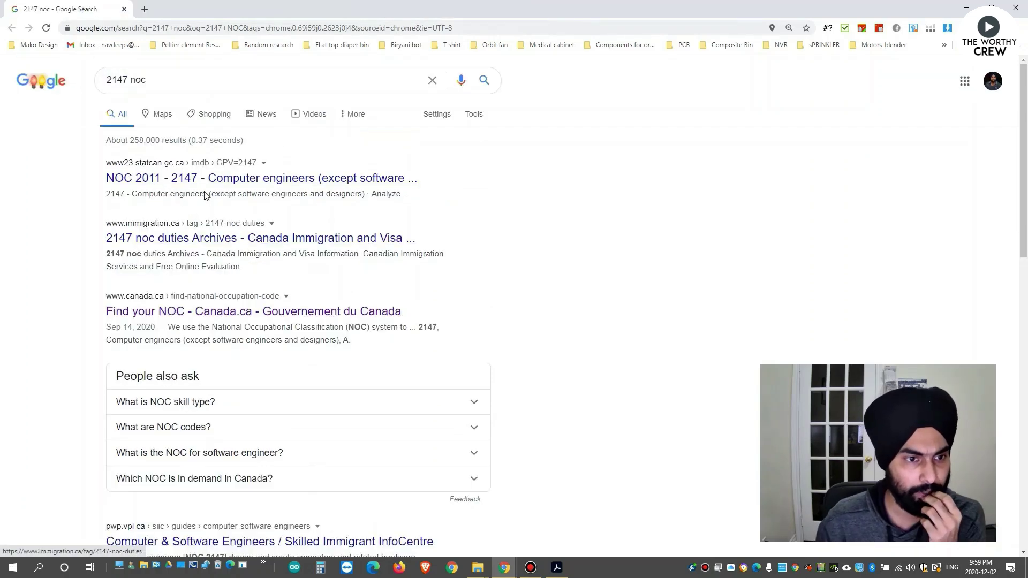
pyautogui.click(190, 178)
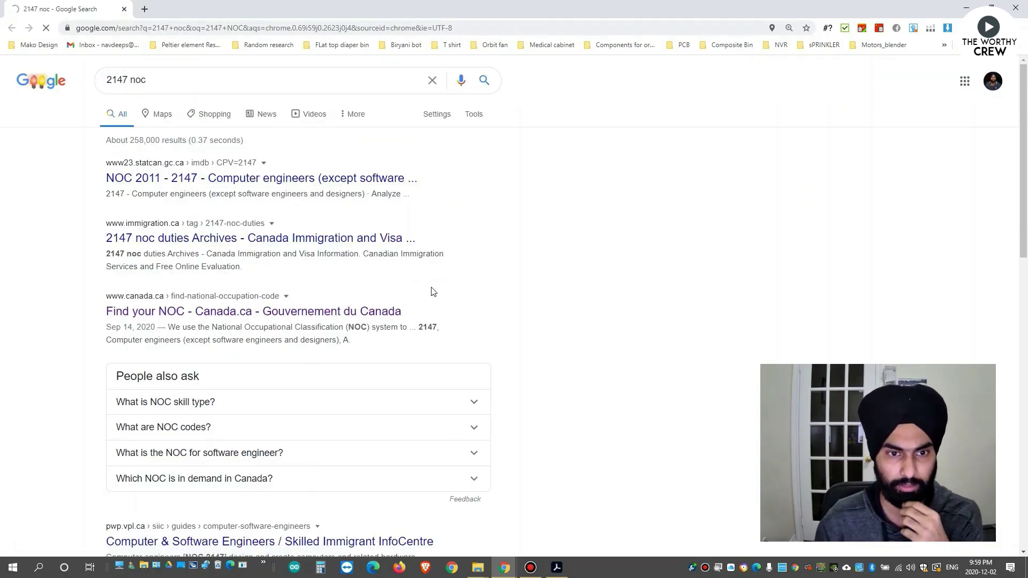
# Read the NOC 2147 employment requirements and example job titles, then return to Find your NOC.
pyautogui.scroll(-4, 342, 298)
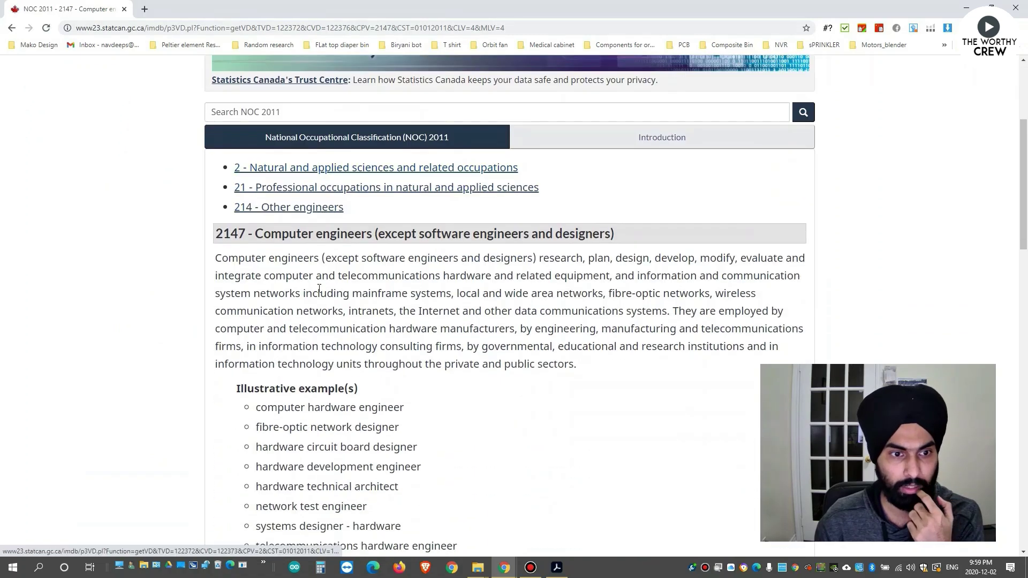
pyautogui.scroll(-6, 357, 306)
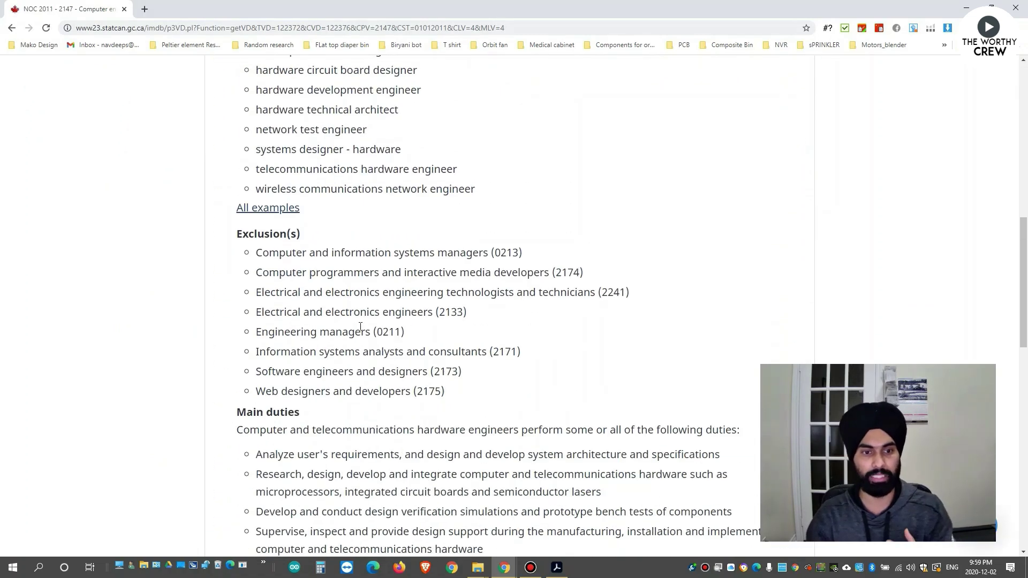
pyautogui.scroll(-2, 361, 326)
pyautogui.scroll(-3, 251, 220)
pyautogui.moveTo(251, 219); pyautogui.dragTo(372, 318)
pyautogui.scroll(-6, 365, 321)
pyautogui.moveTo(256, 293); pyautogui.dragTo(469, 382)
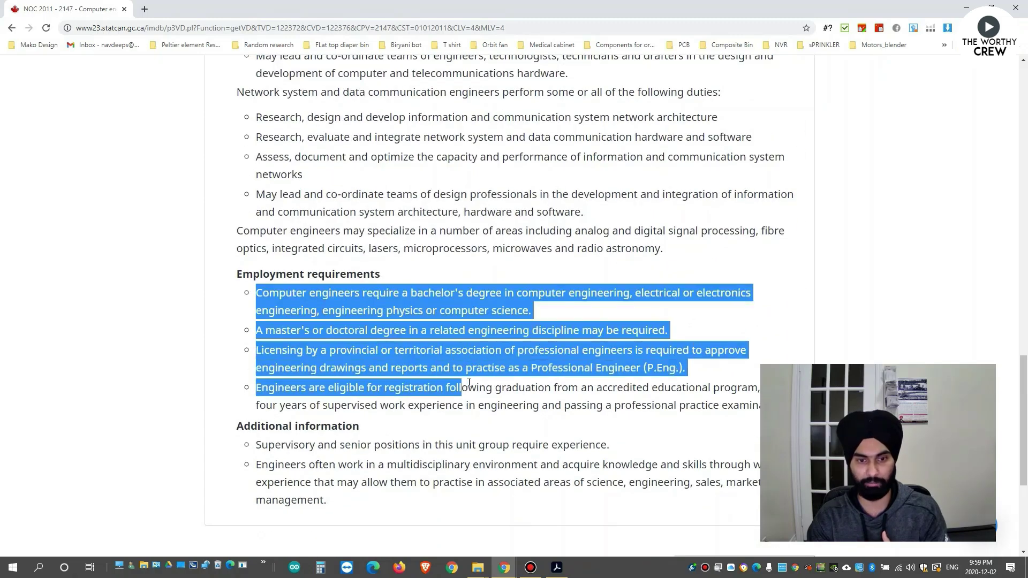
pyautogui.scroll(13, 470, 382)
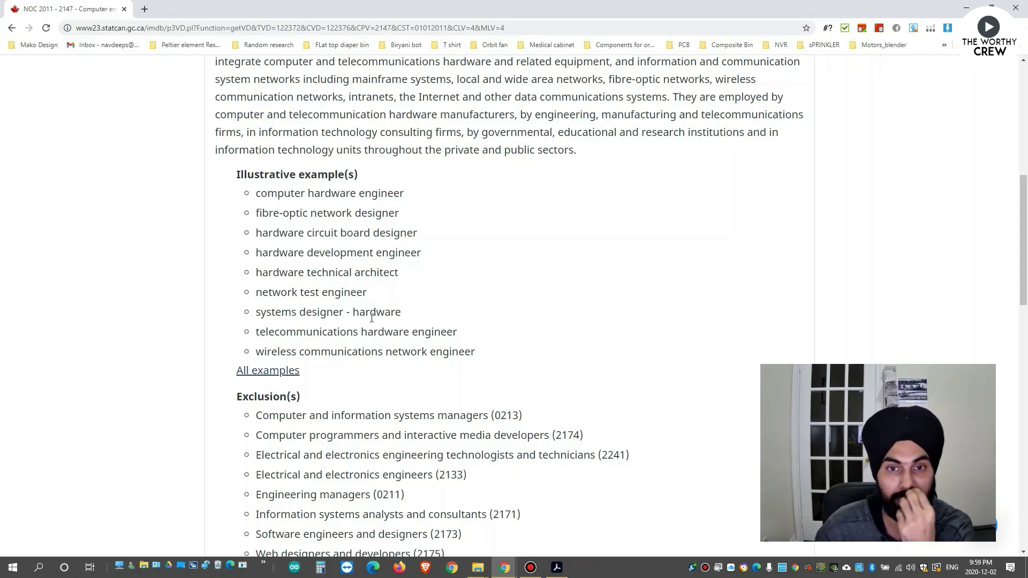
pyautogui.scroll(4, 379, 294)
pyautogui.moveTo(255, 234); pyautogui.dragTo(367, 235)
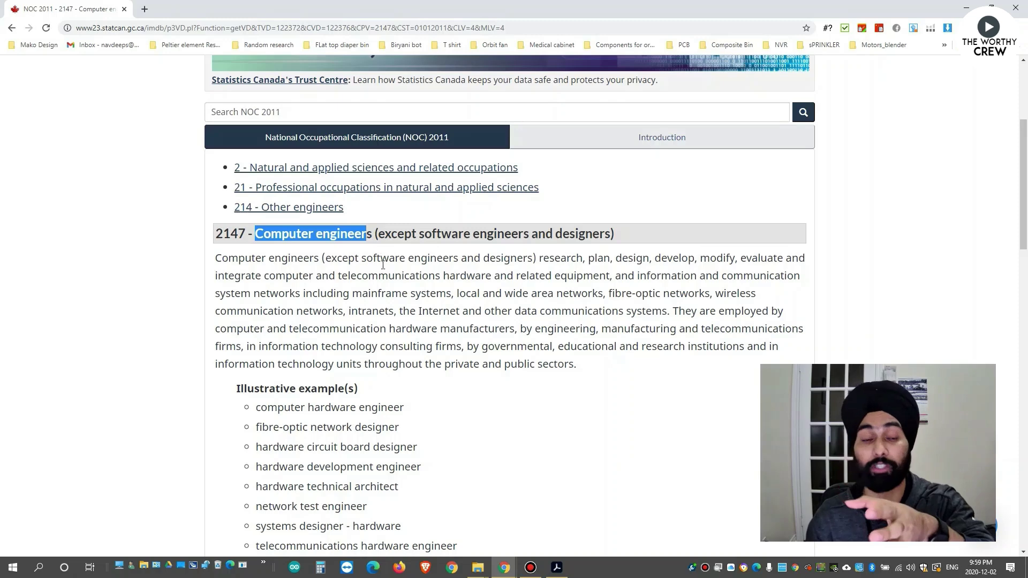
pyautogui.scroll(-3, 383, 264)
pyautogui.click(257, 245)
pyautogui.moveTo(257, 245); pyautogui.dragTo(481, 412)
pyautogui.click(481, 412)
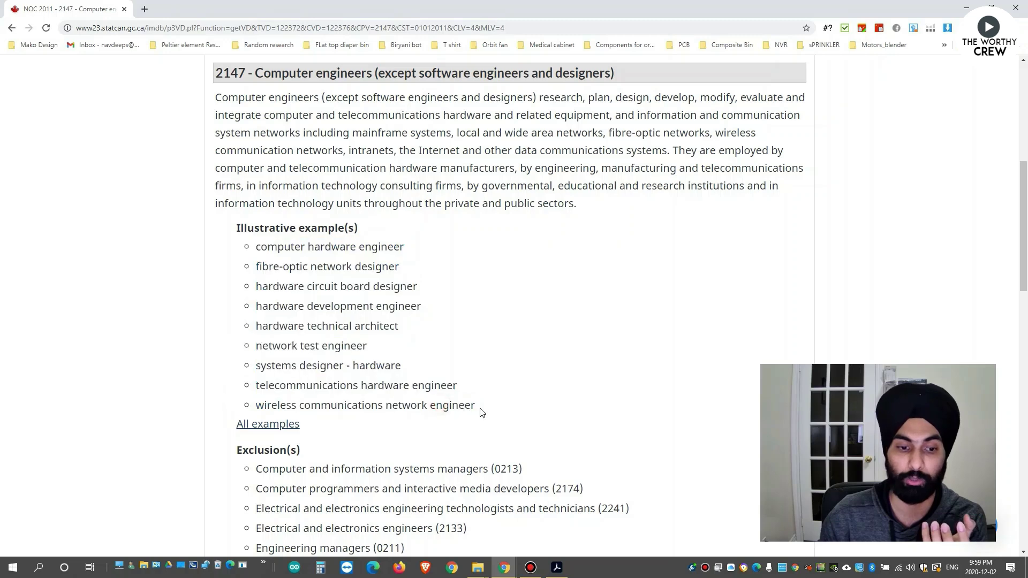
pyautogui.moveTo(476, 406); pyautogui.dragTo(443, 406)
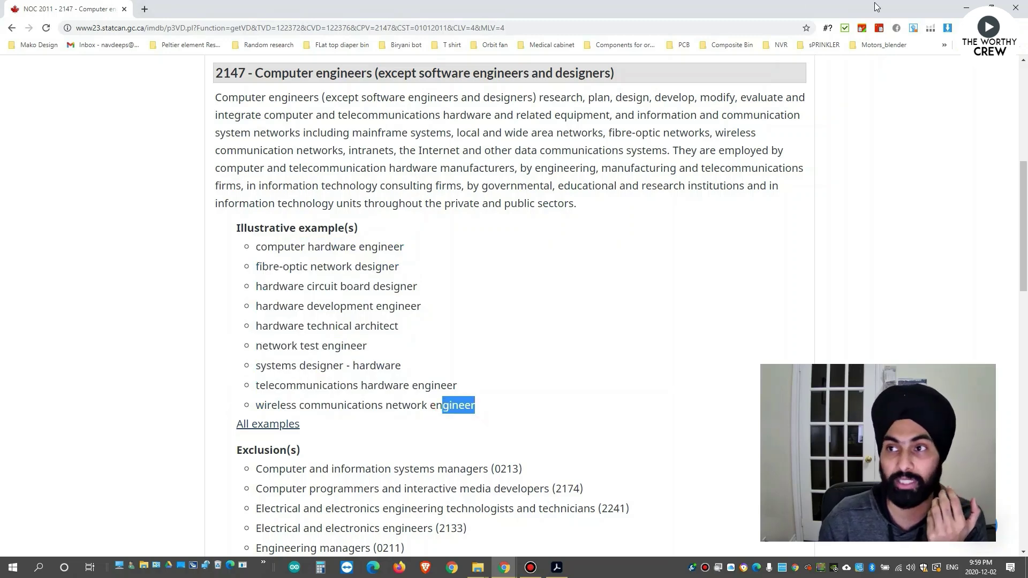
pyautogui.click(509, 572)
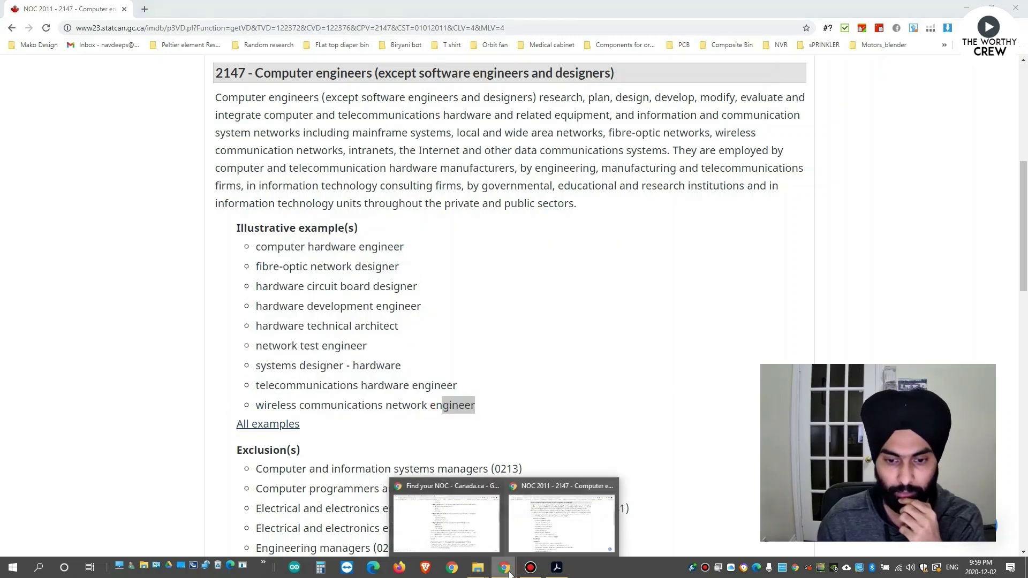
pyautogui.click(446, 516)
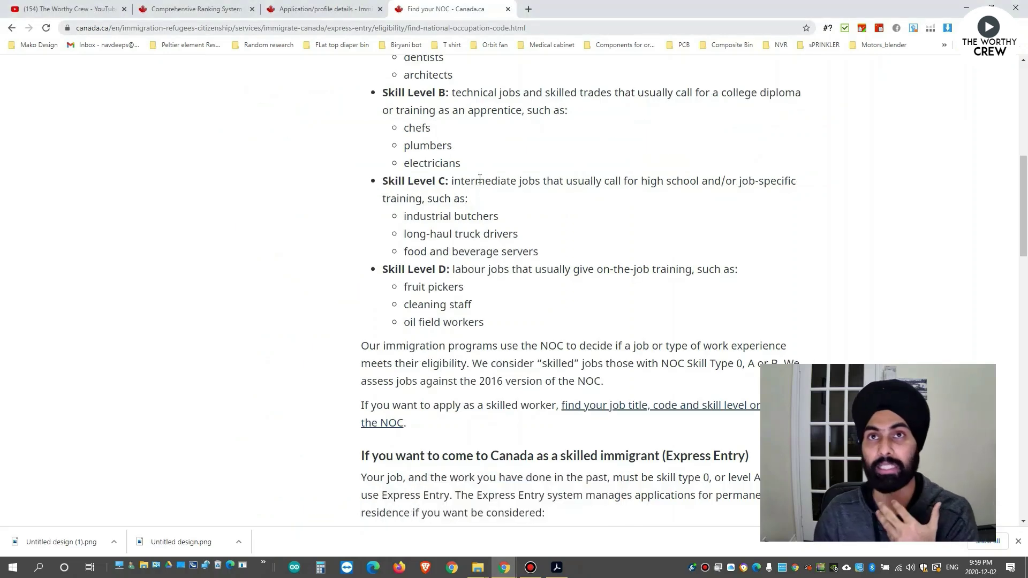
# Enter job title 'Project Assocoiate' and placeholder employer name 'dddd' in the work history form.
pyautogui.click(345, 4)
pyautogui.scroll(-2, 286, 270)
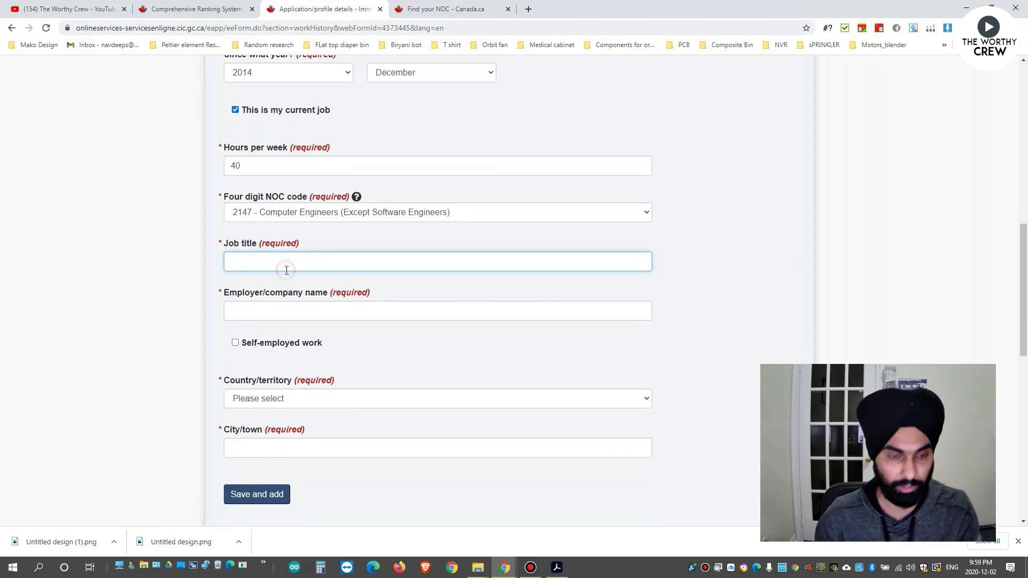
pyautogui.write('Project Assocoiate')
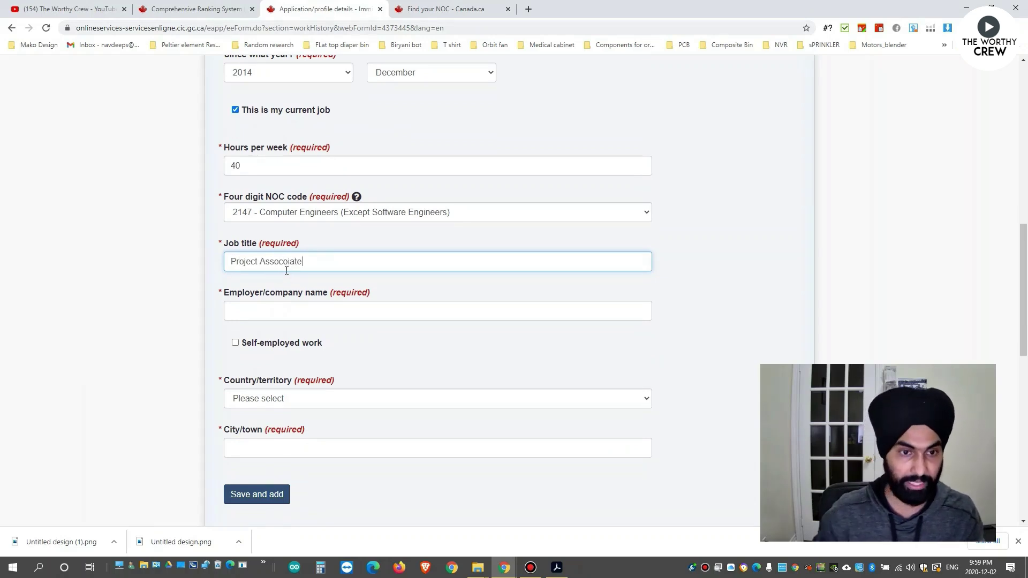
pyautogui.click(273, 311)
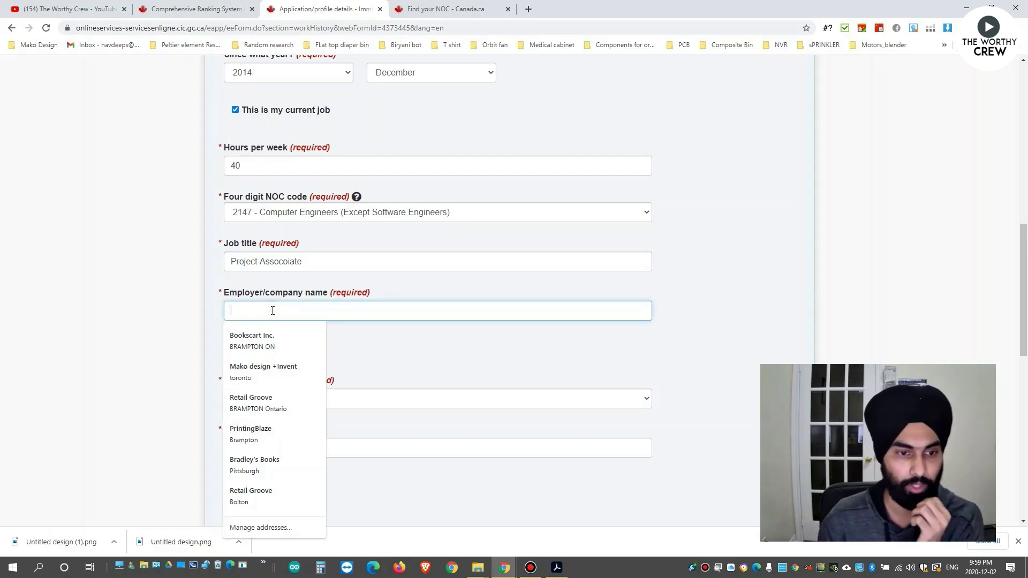
pyautogui.click(507, 352)
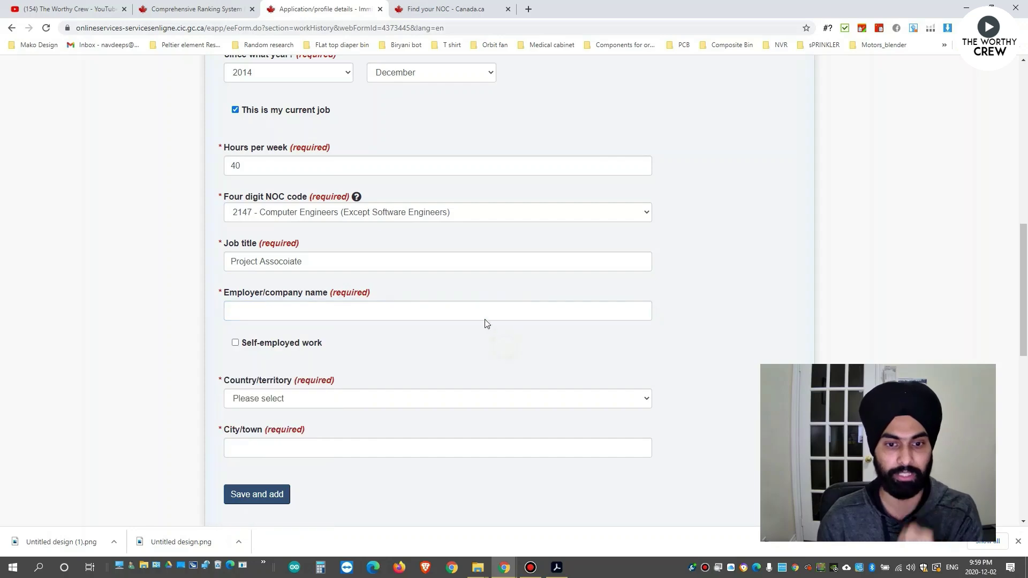
pyautogui.click(478, 307)
pyautogui.write('dddddd')
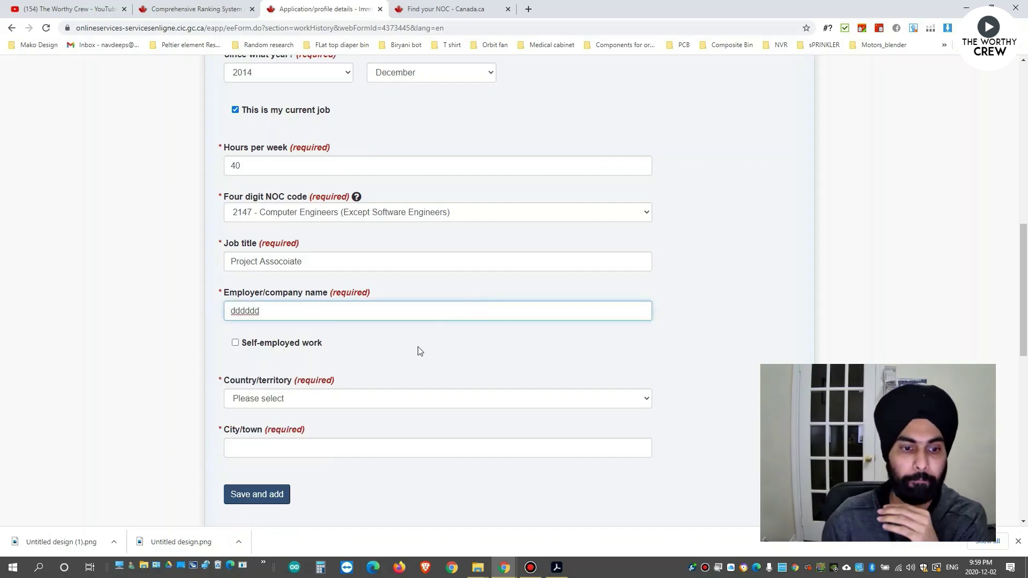
# Set the job's country to India and begin entering the city.
pyautogui.scroll(-1, 375, 332)
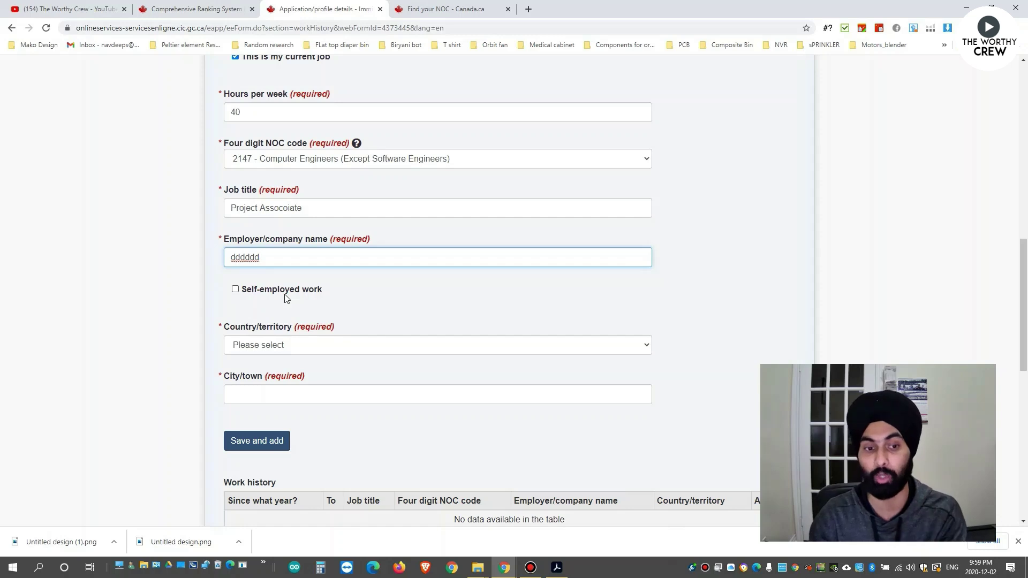
pyautogui.click(348, 347)
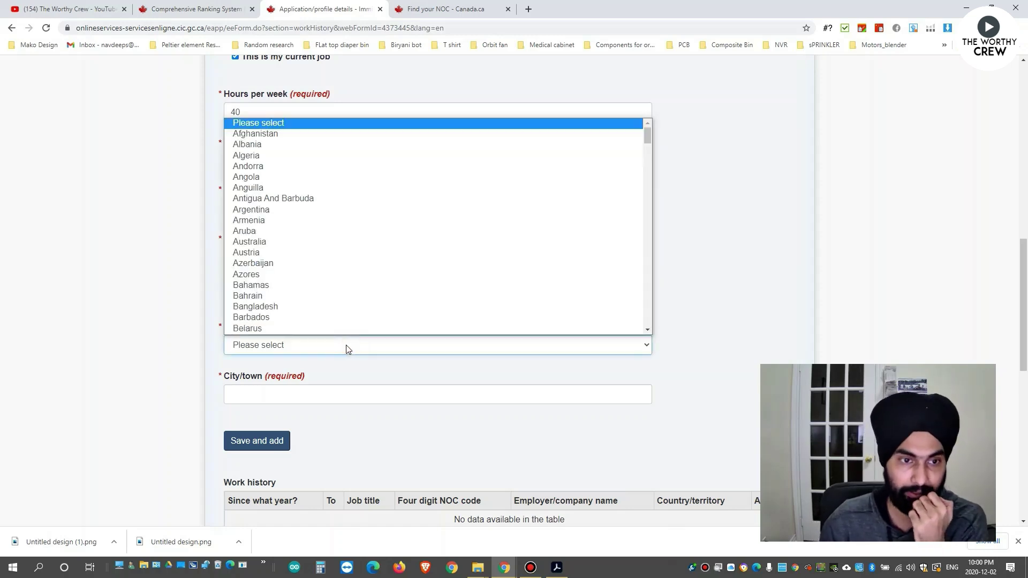
pyautogui.write('india')
pyautogui.press('Return')
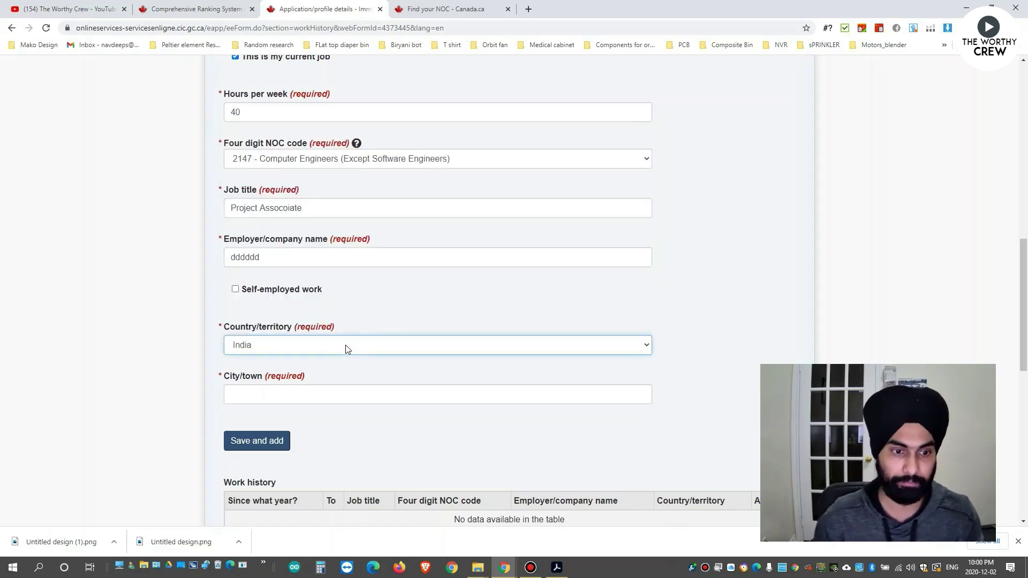
pyautogui.click(367, 392)
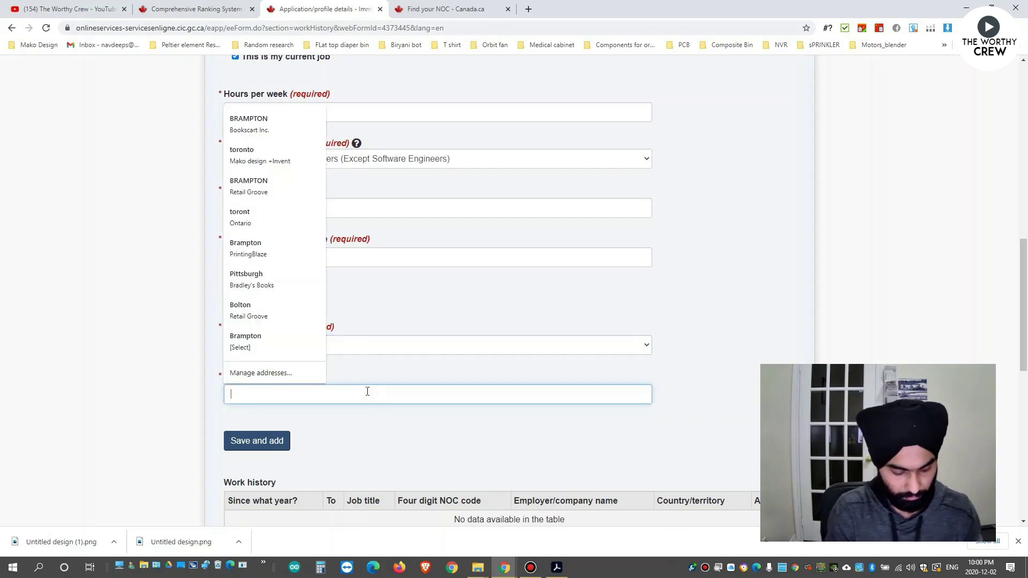
pyautogui.write('Delhi')
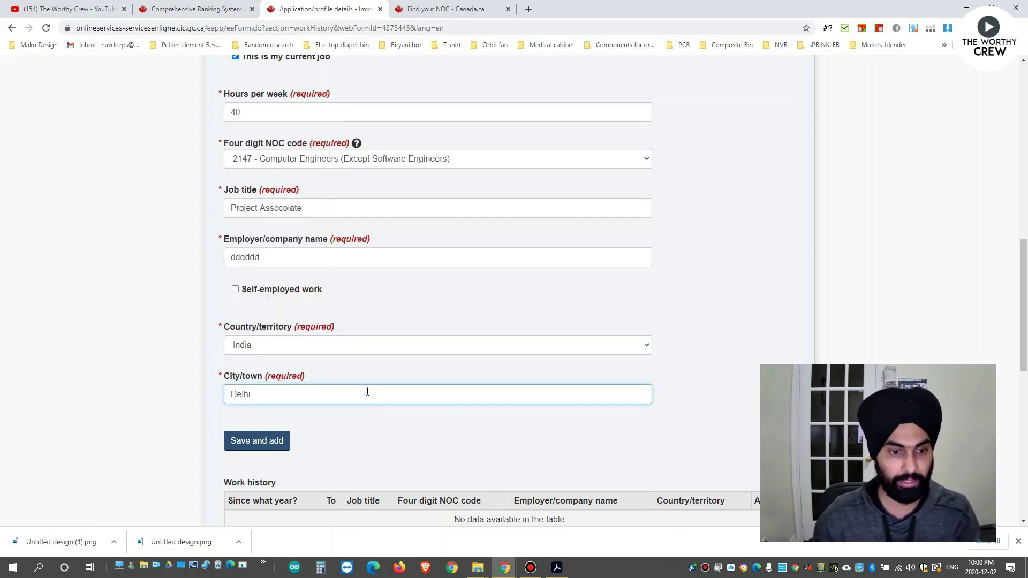
# Save the Delhi job and review its 2014-12 Project Assocoiate row in the work history table.
pyautogui.scroll(-2, 368, 391)
pyautogui.click(261, 335)
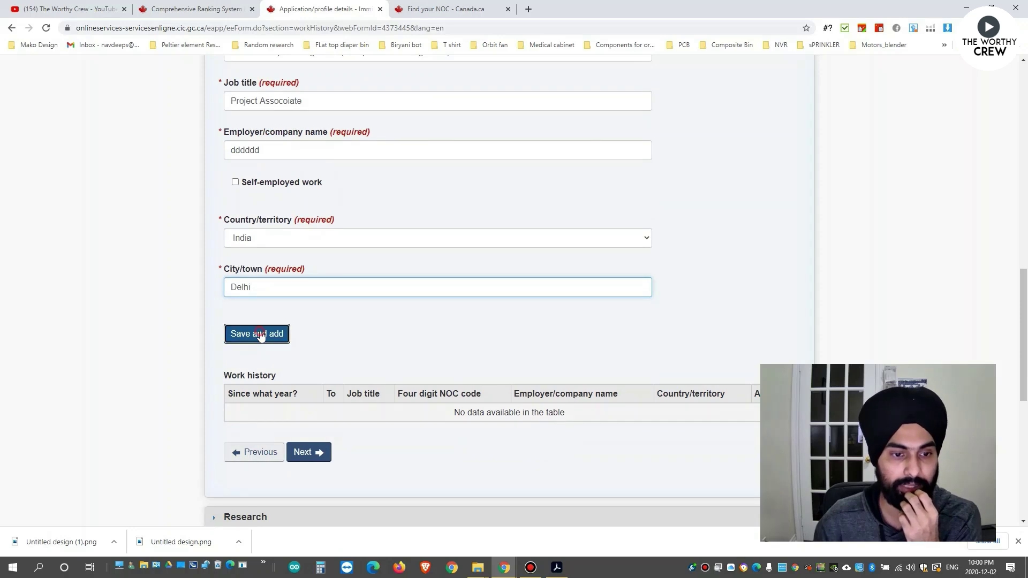
pyautogui.scroll(-3, 141, 339)
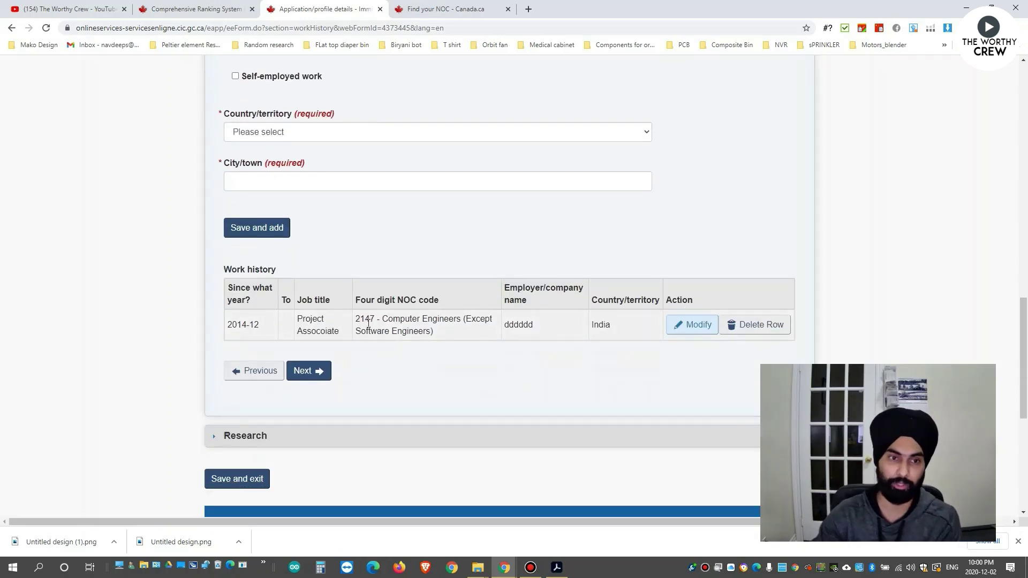
pyautogui.scroll(1, 368, 324)
pyautogui.moveTo(527, 376); pyautogui.dragTo(353, 368)
pyautogui.scroll(10, 342, 321)
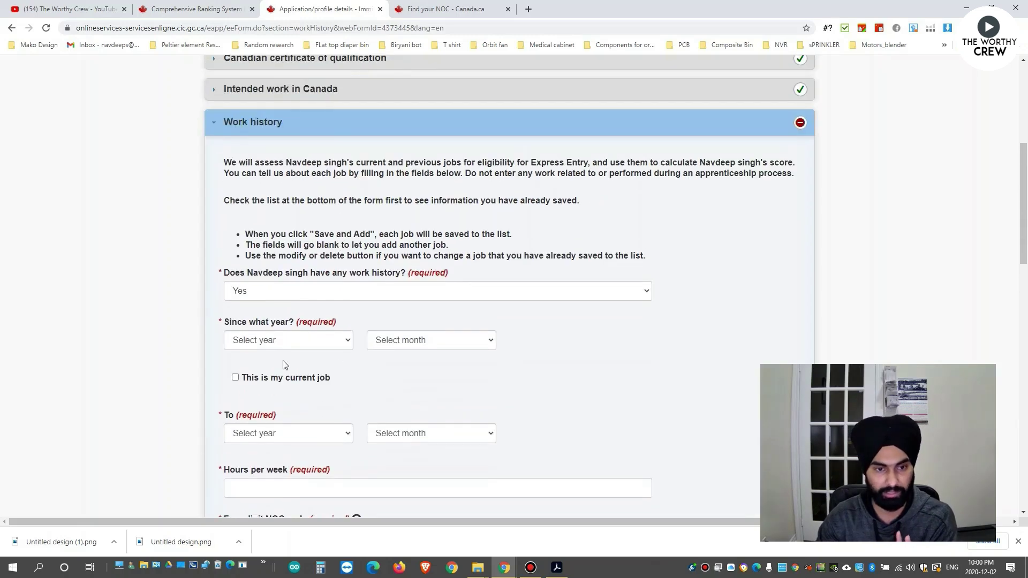
pyautogui.scroll(-10, 284, 363)
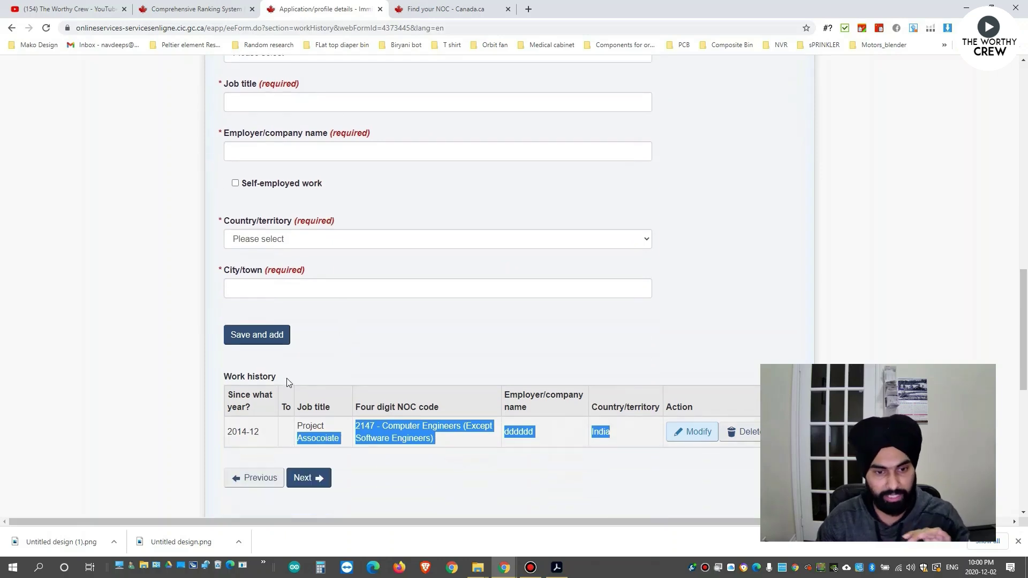
pyautogui.click(423, 451)
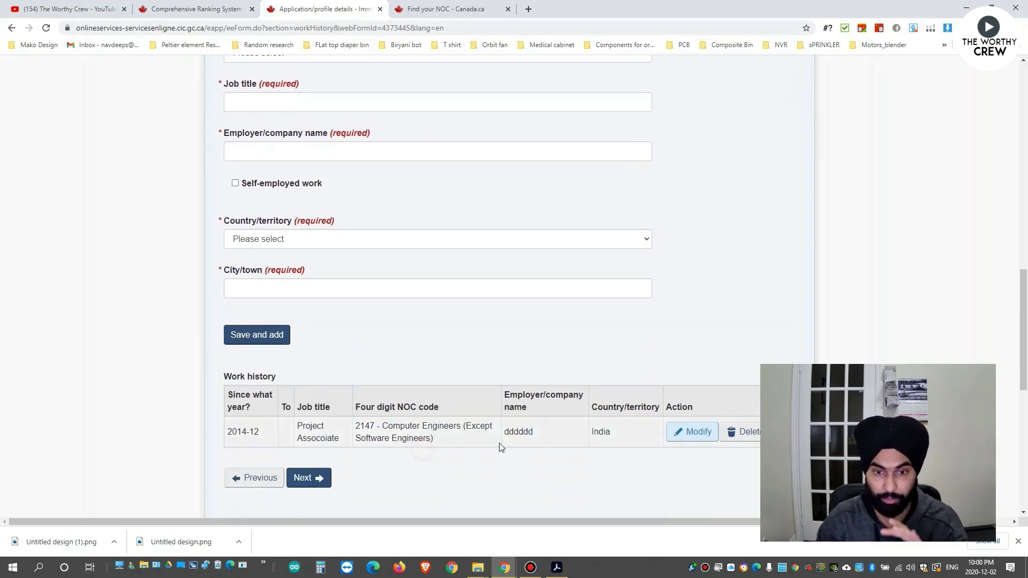
pyautogui.scroll(-1, 493, 435)
pyautogui.moveTo(648, 396); pyautogui.dragTo(363, 374)
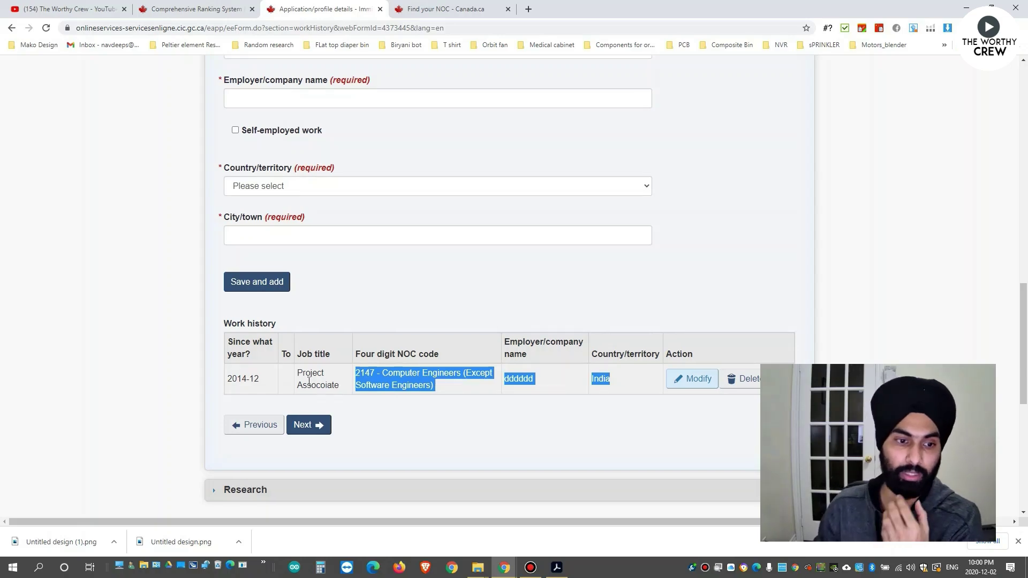
pyautogui.scroll(15, 316, 377)
pyautogui.scroll(-15, 332, 367)
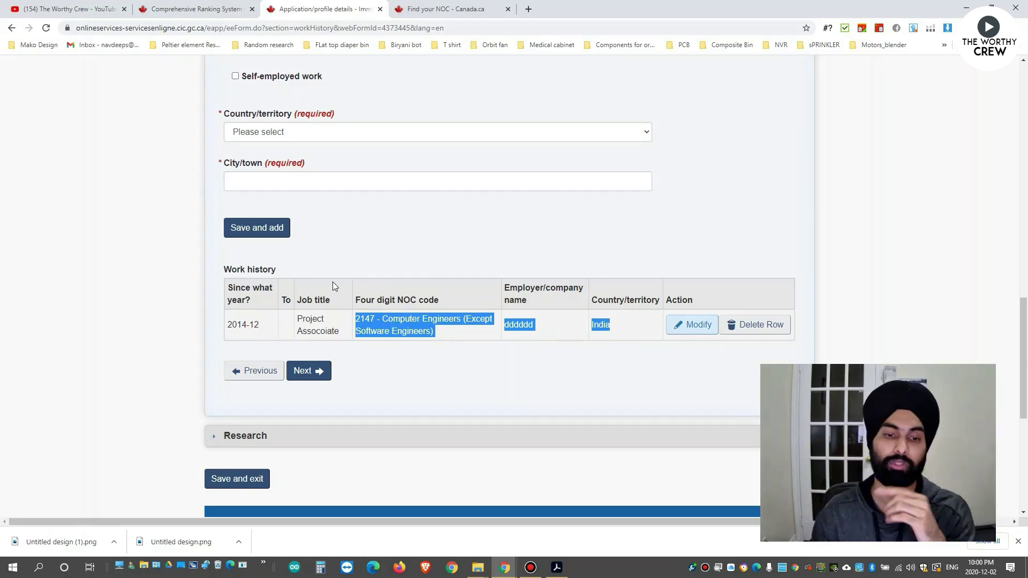
pyautogui.scroll(-2, 327, 270)
# Answer No to 'Do you agree to answer these questions?' in Research, then save and exit.
pyautogui.click(317, 266)
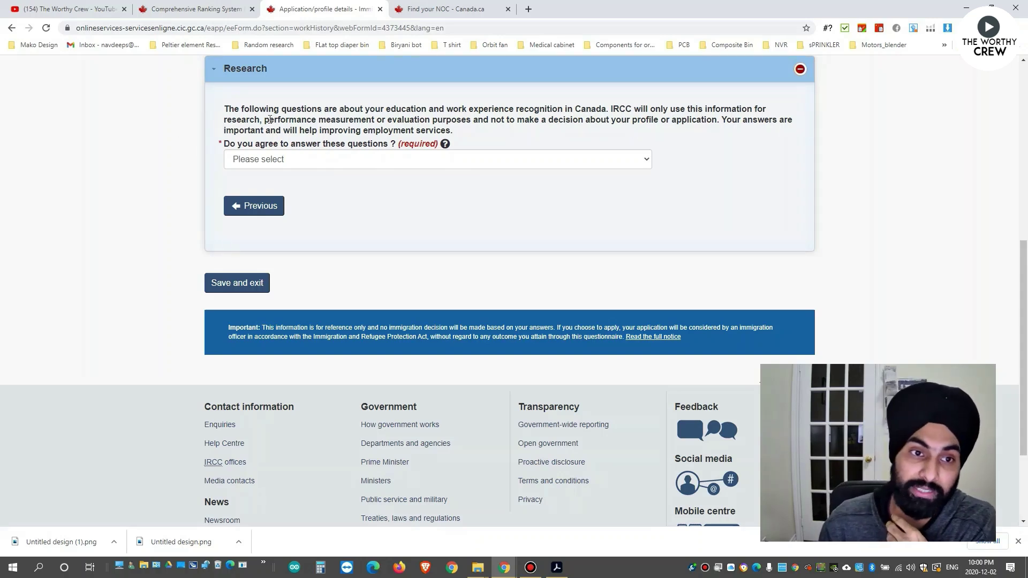
pyautogui.click(316, 159)
pyautogui.click(299, 196)
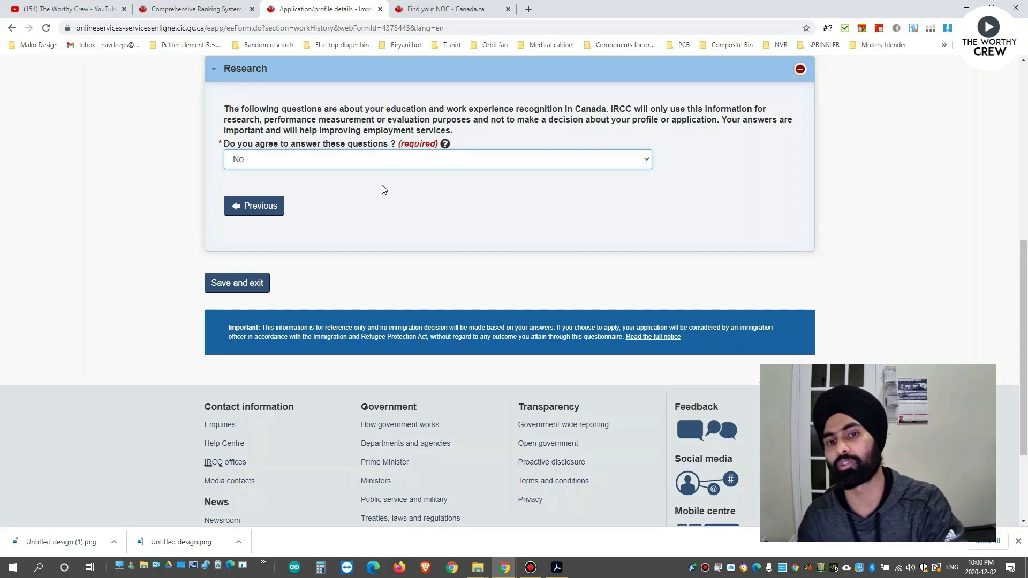
pyautogui.moveTo(690, 111); pyautogui.dragTo(375, 120)
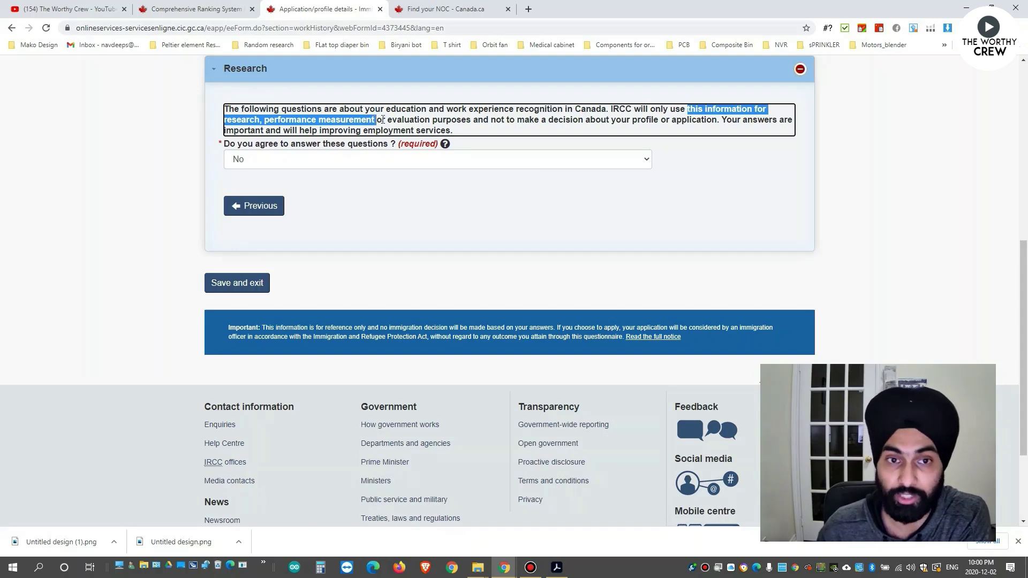
pyautogui.moveTo(234, 131); pyautogui.dragTo(285, 131)
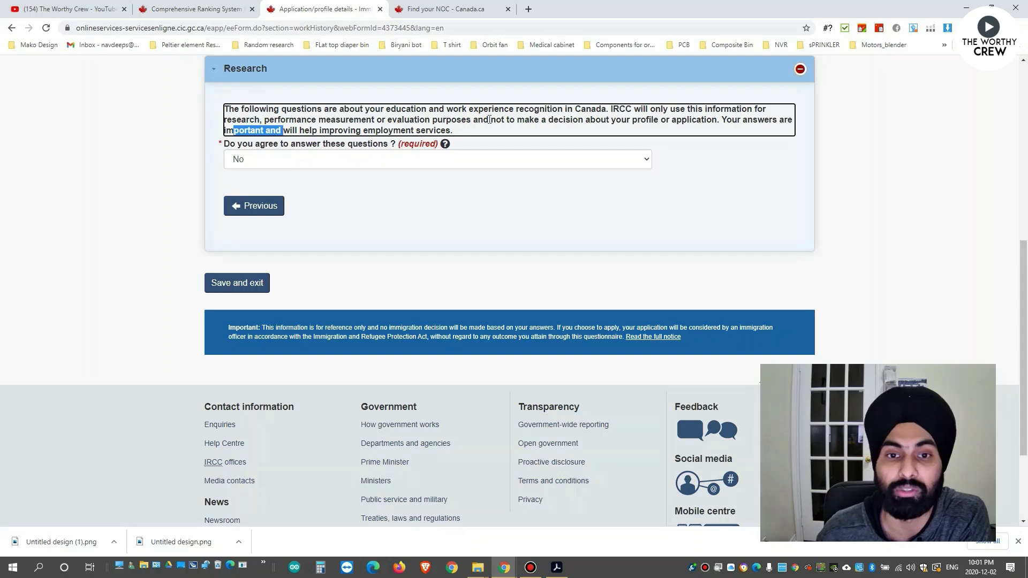
pyautogui.moveTo(490, 120)
pyautogui.mouseDown()
pyautogui.moveTo(502, 123)
pyautogui.moveTo(491, 123)
pyautogui.mouseUp()
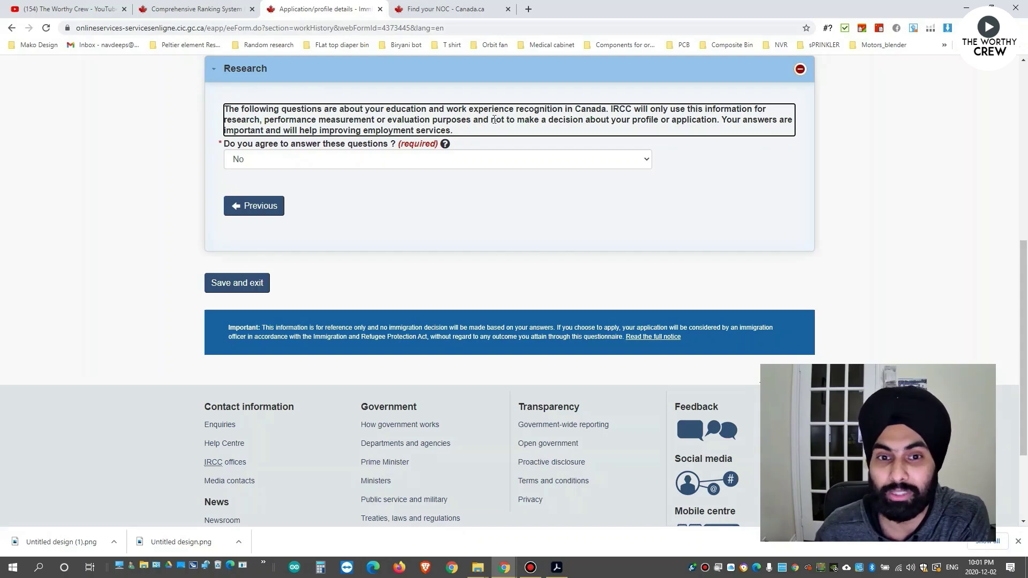
pyautogui.moveTo(494, 120); pyautogui.dragTo(719, 122)
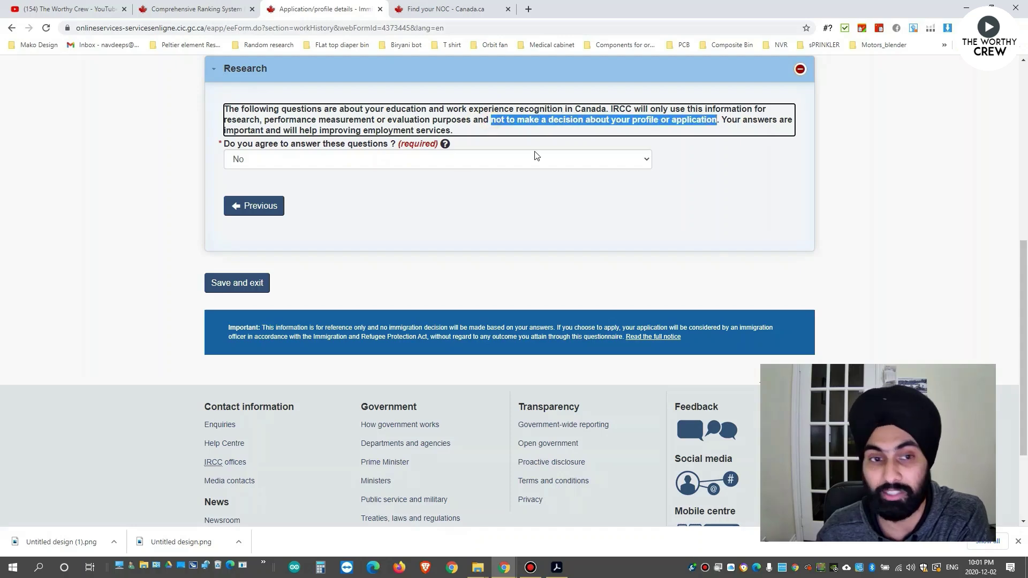
pyautogui.click(418, 208)
pyautogui.click(248, 283)
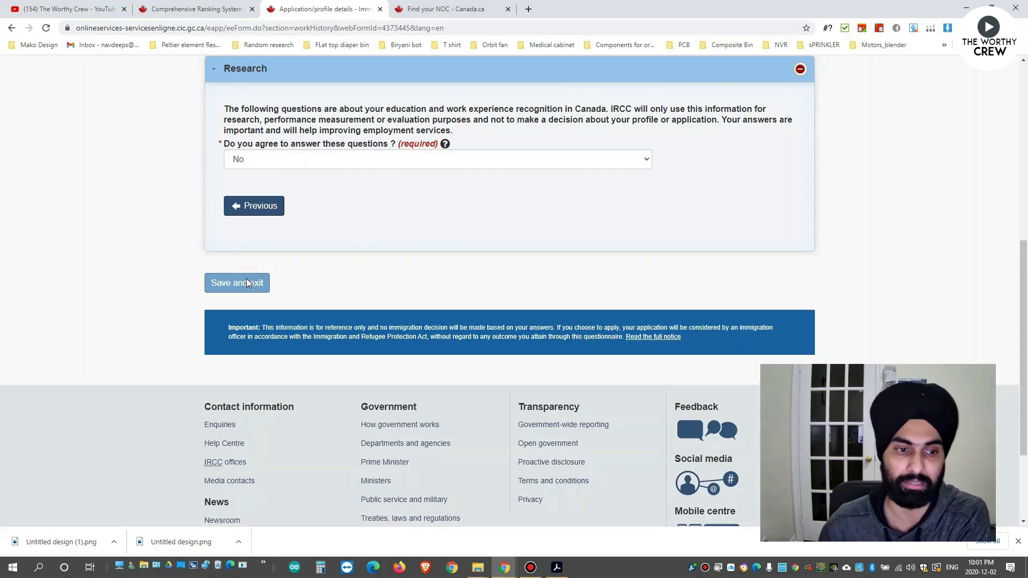
# With all six profile forms Complete, continue to the Declaration and Electronic Signature page.
pyautogui.scroll(-6, 61, 288)
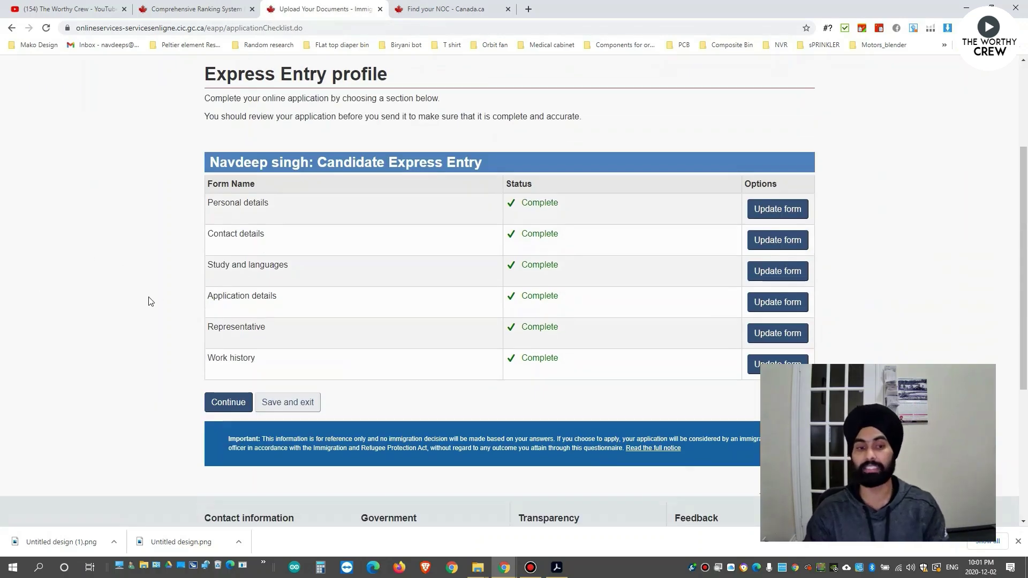
pyautogui.scroll(2, 62, 286)
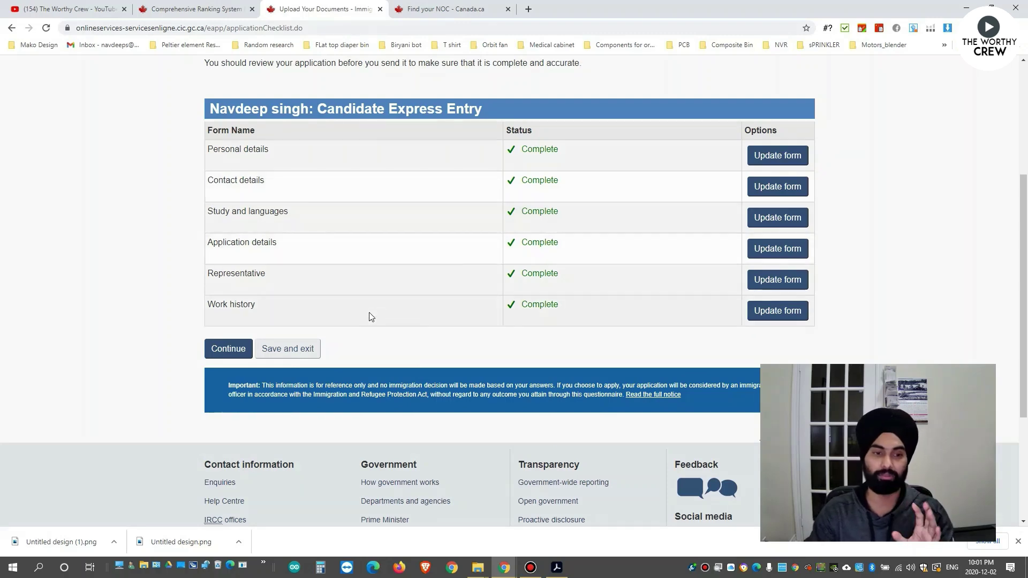
pyautogui.click(217, 350)
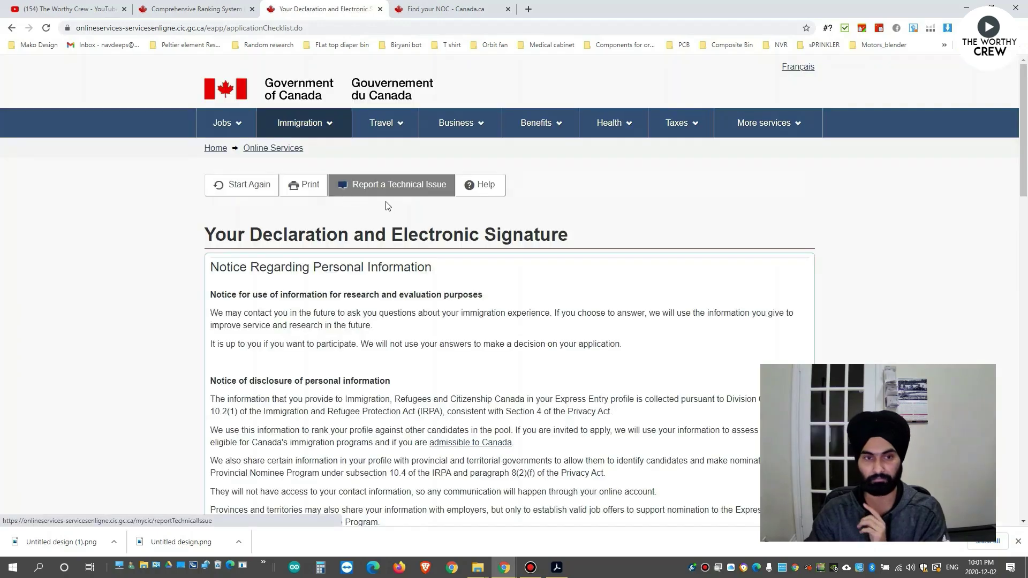
# Select 'I agree' for the research consent in the declaration.
pyautogui.scroll(-3, 402, 222)
pyautogui.scroll(-10, 403, 222)
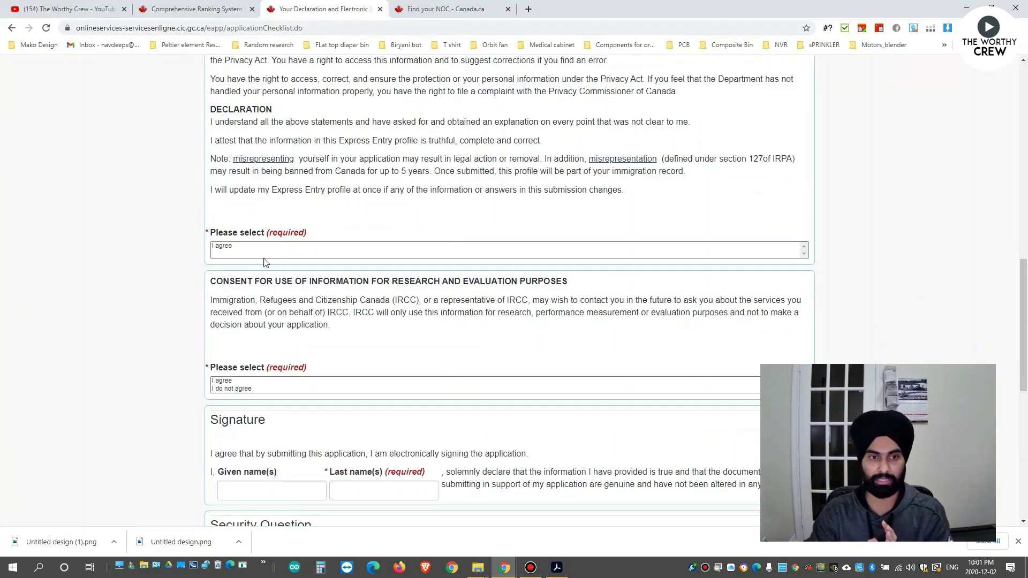
pyautogui.click(239, 255)
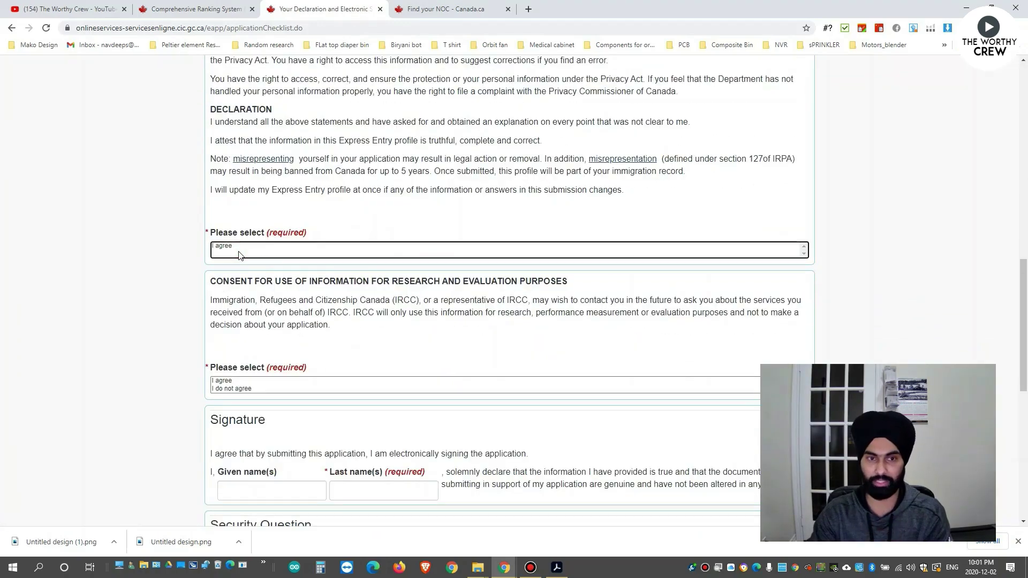
pyautogui.click(268, 381)
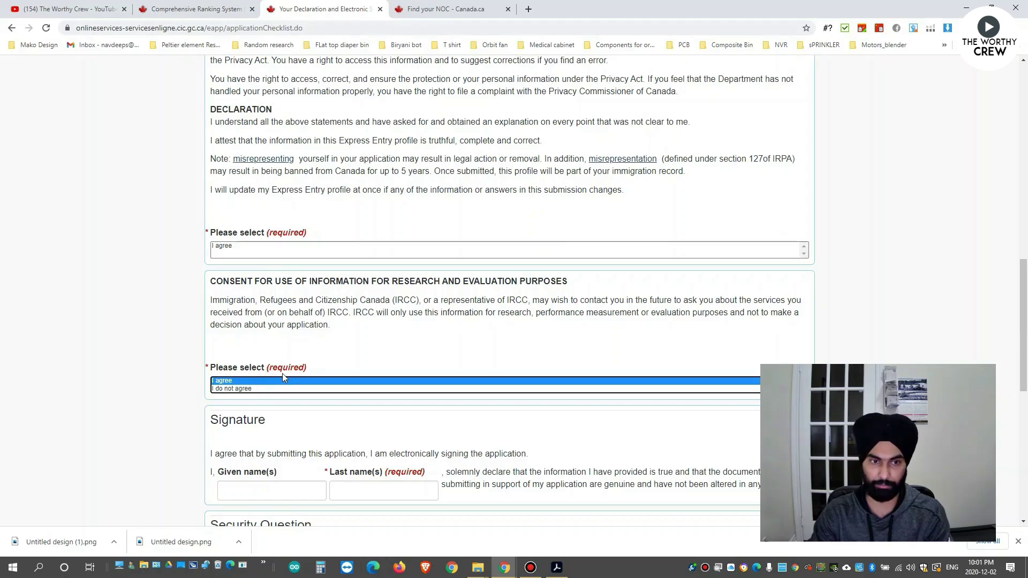
pyautogui.scroll(12, 300, 364)
pyautogui.scroll(-5, 316, 349)
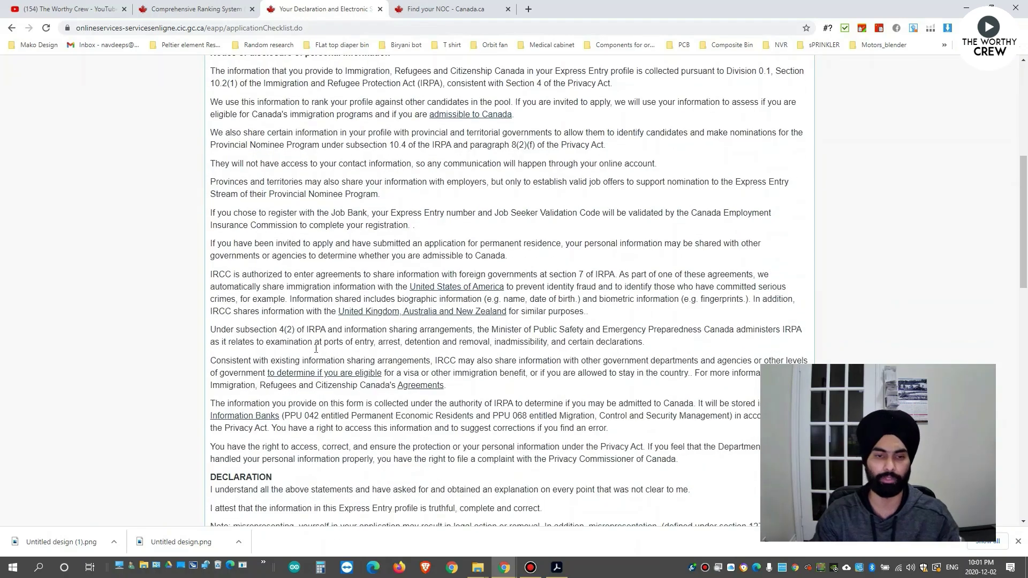
pyautogui.scroll(-12, 316, 348)
# Enter the signer's last name and the security question answer, then sign the declaration.
pyautogui.click(249, 277)
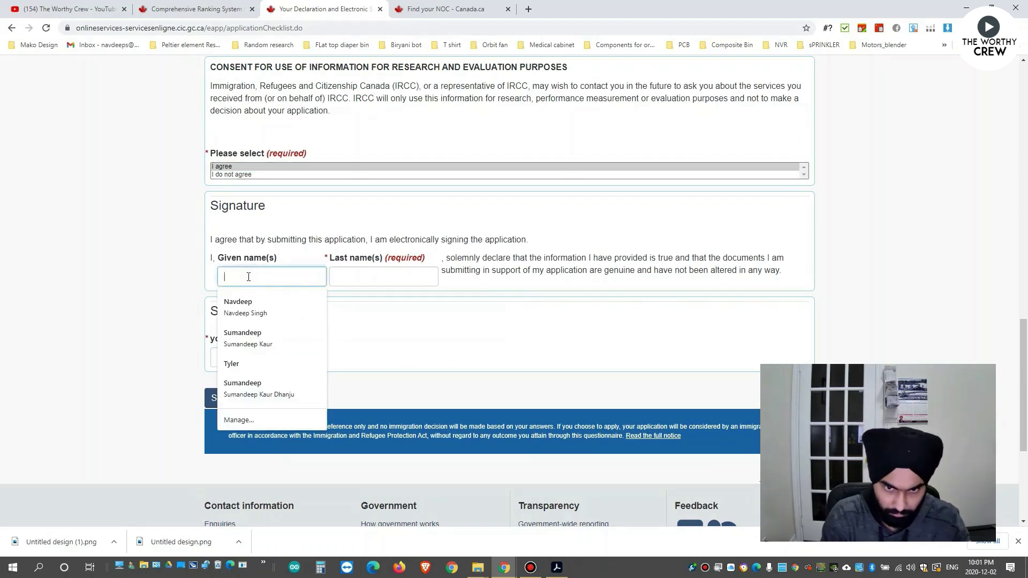
pyautogui.write('sjsjsjsj')
pyautogui.hotkey('ctrl', 'a')
pyautogui.press('BackSpace')
pyautogui.click(359, 277)
pyautogui.hotkey('ctrl', 'a')
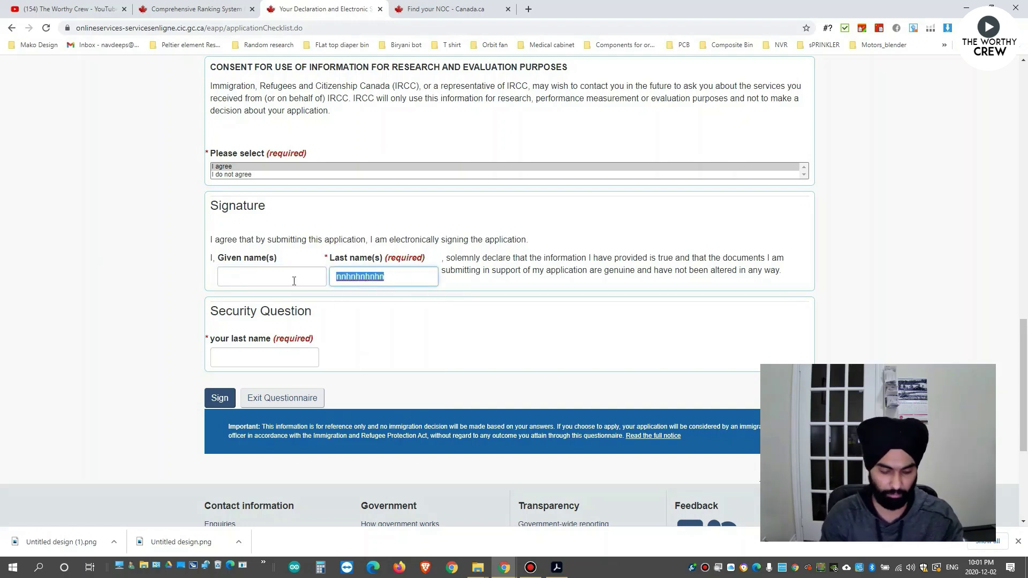
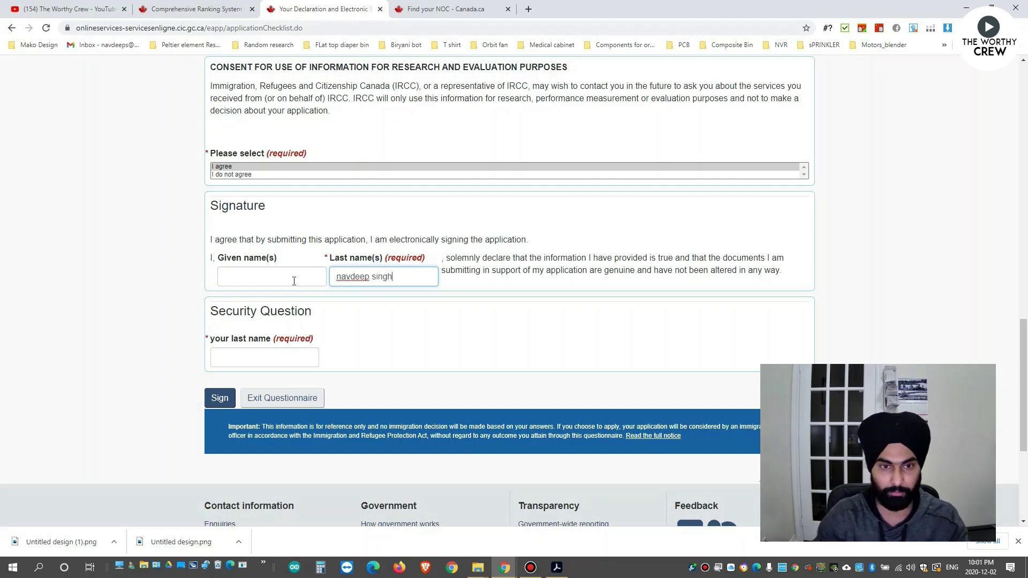
pyautogui.click(484, 339)
pyautogui.click(294, 349)
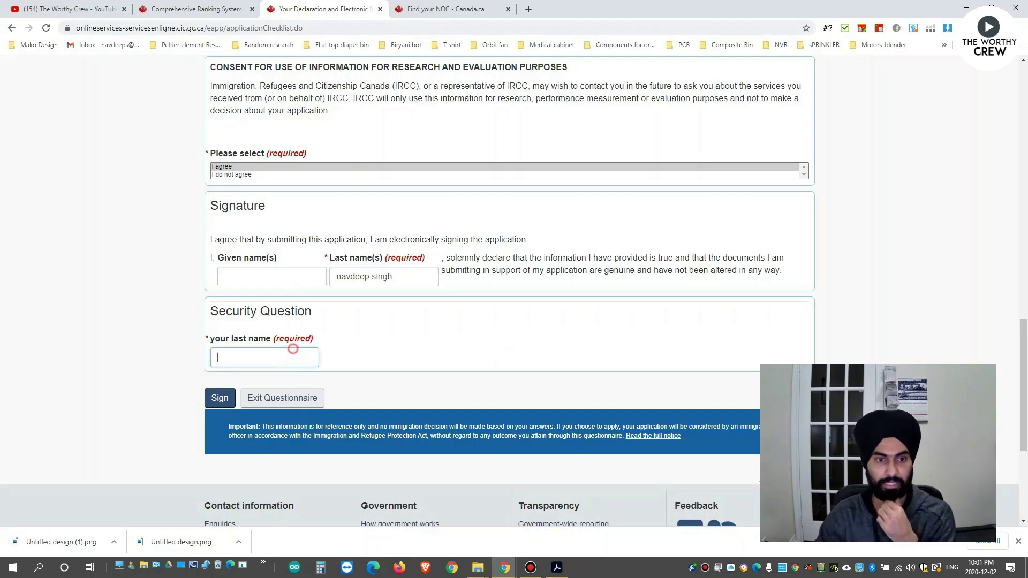
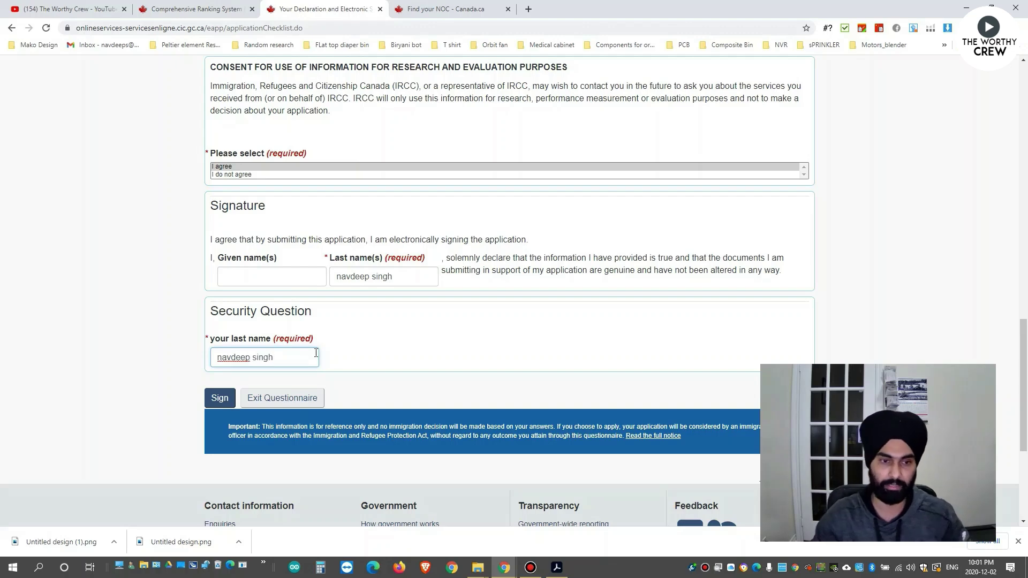
pyautogui.click(364, 346)
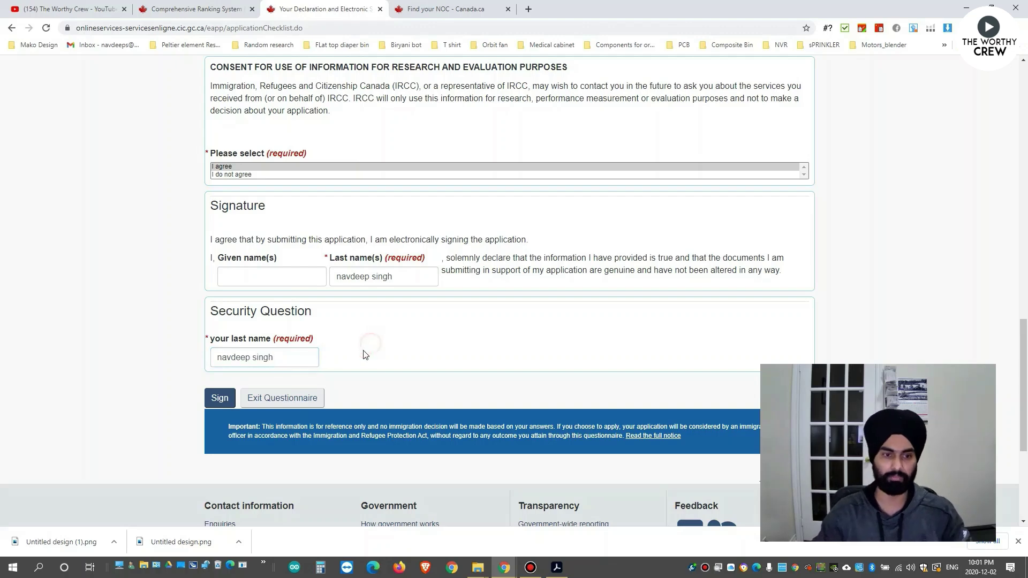
pyautogui.click(220, 401)
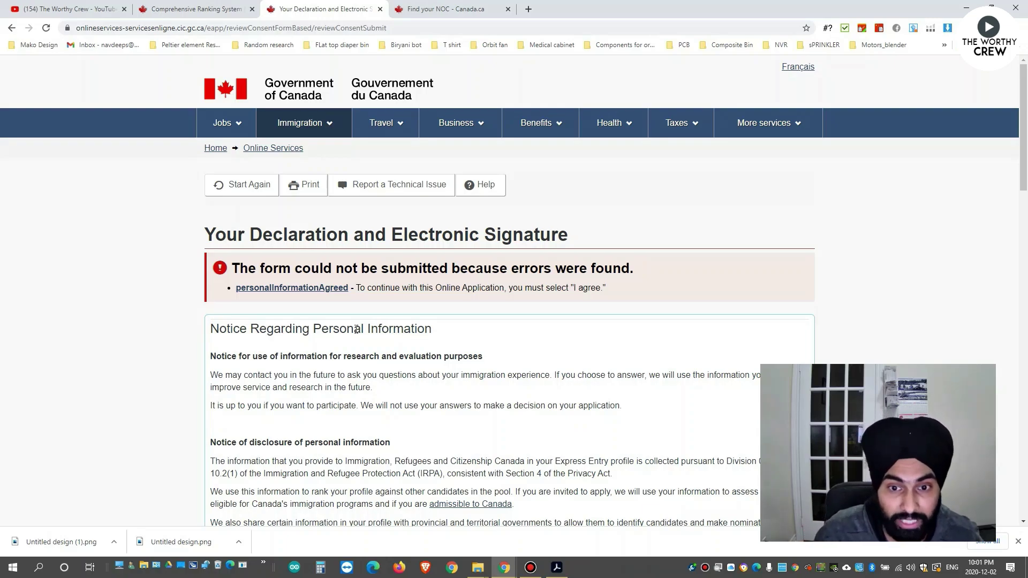
# Choose 'I agree' on the personal-information declaration, replace the security answer, and sign again.
pyautogui.scroll(-15, 357, 330)
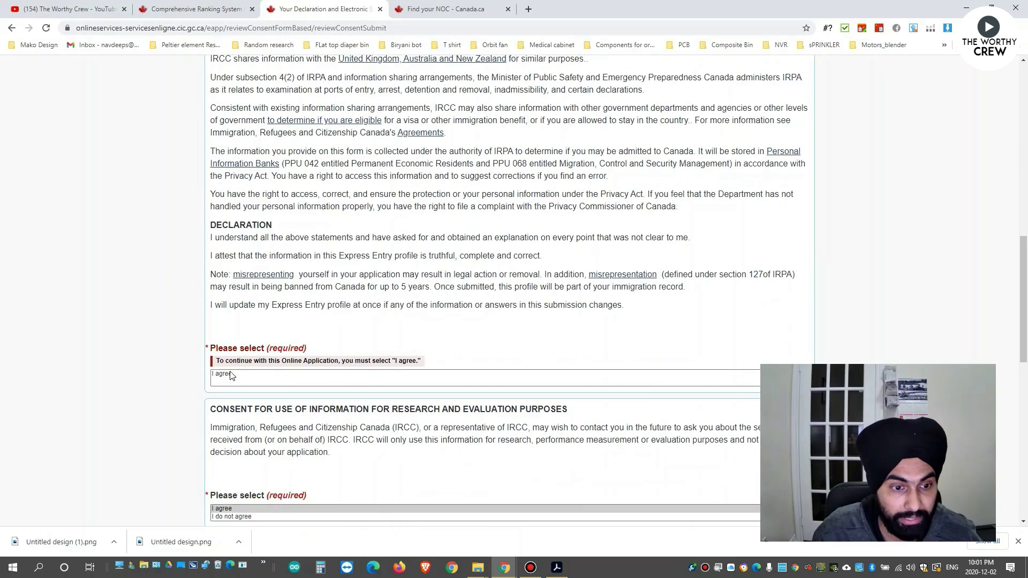
pyautogui.click(230, 376)
pyautogui.scroll(-4, 292, 355)
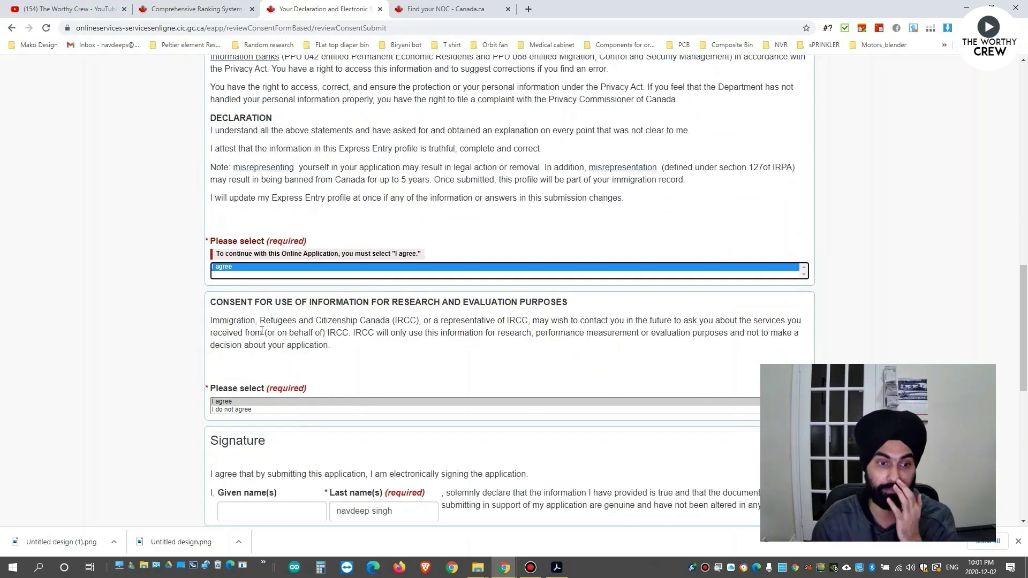
pyautogui.scroll(-1, 270, 501)
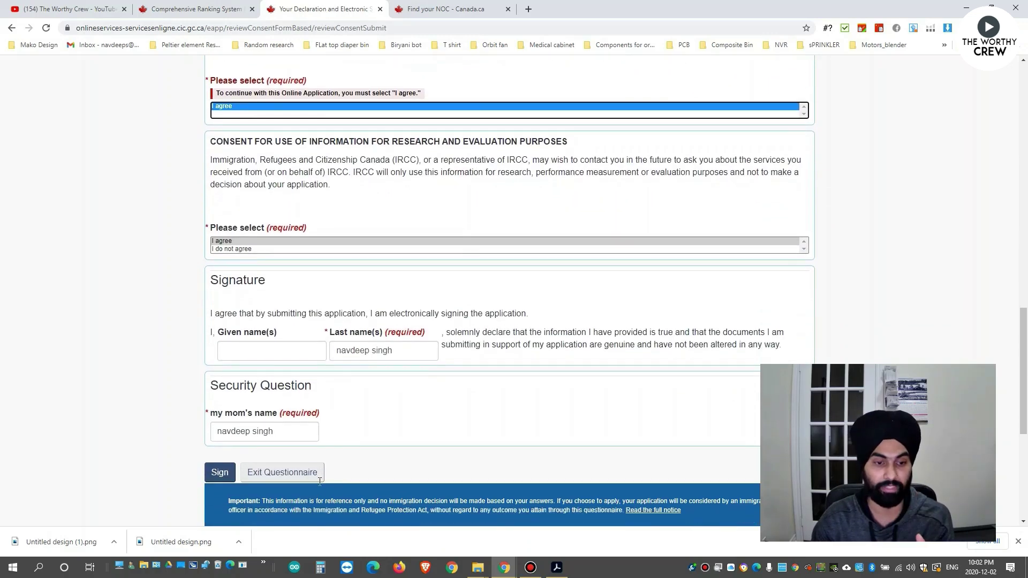
pyautogui.doubleClick(291, 430)
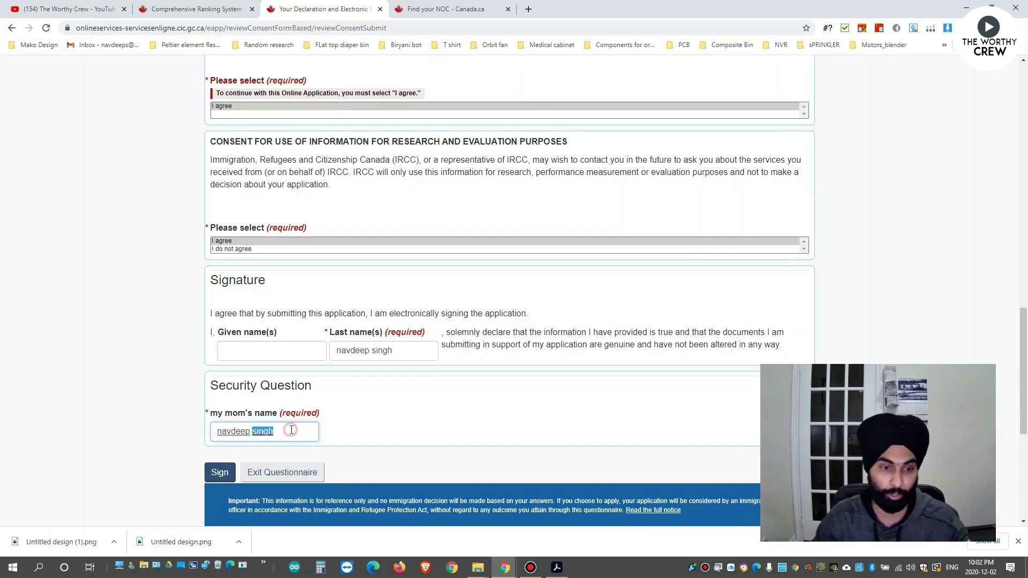
pyautogui.click(291, 430)
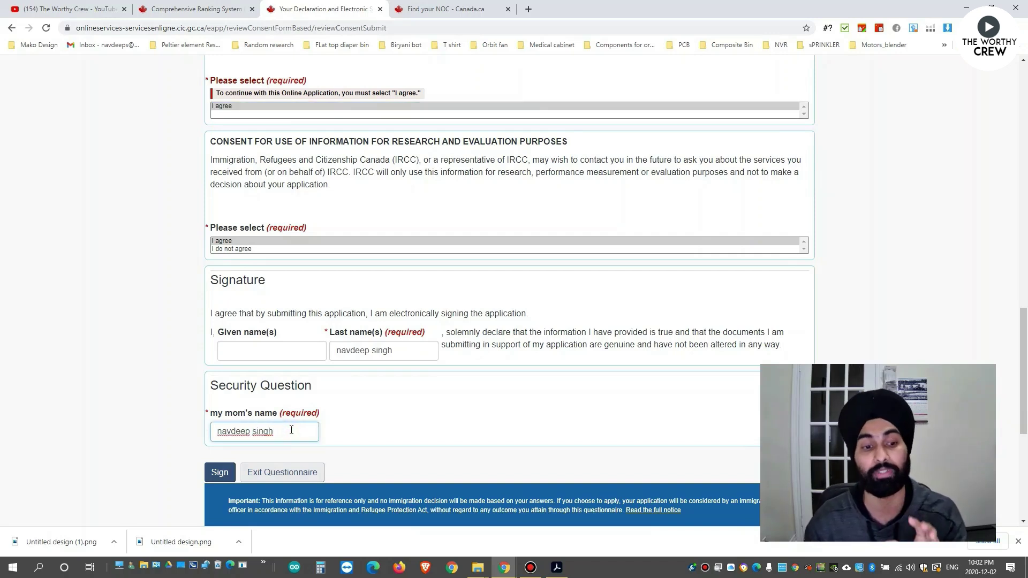
pyautogui.tripleClick(291, 431)
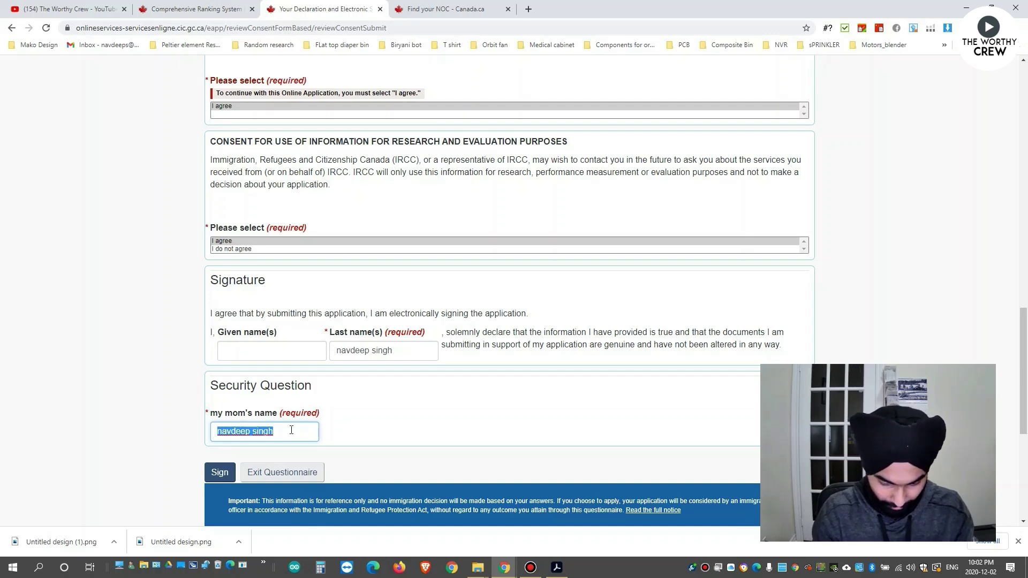
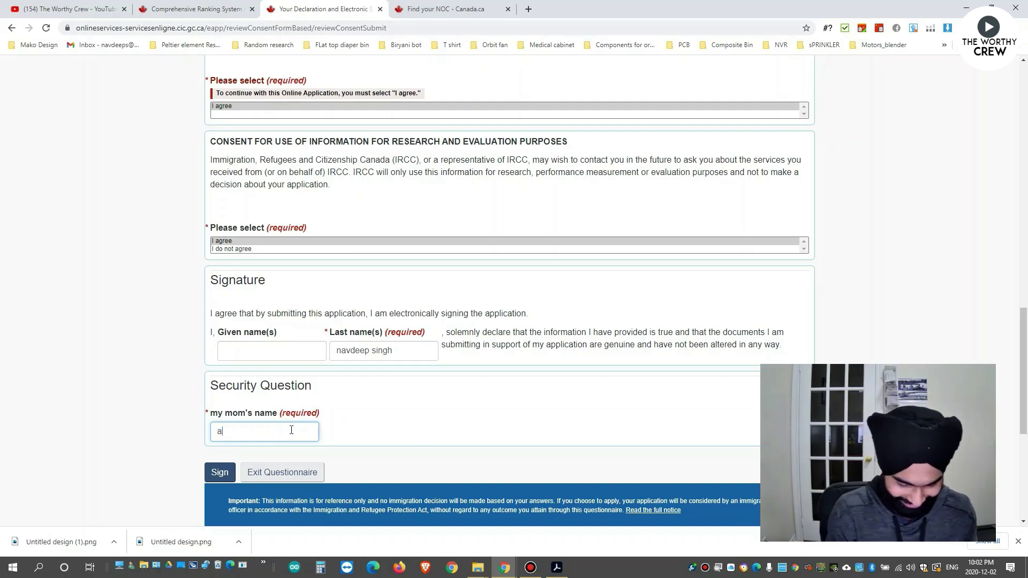
pyautogui.click(219, 473)
# Transmit the signed Express Entry profile from the Signature section to reach the Congratulations page.
pyautogui.scroll(-1, 313, 317)
pyautogui.scroll(-2, 313, 318)
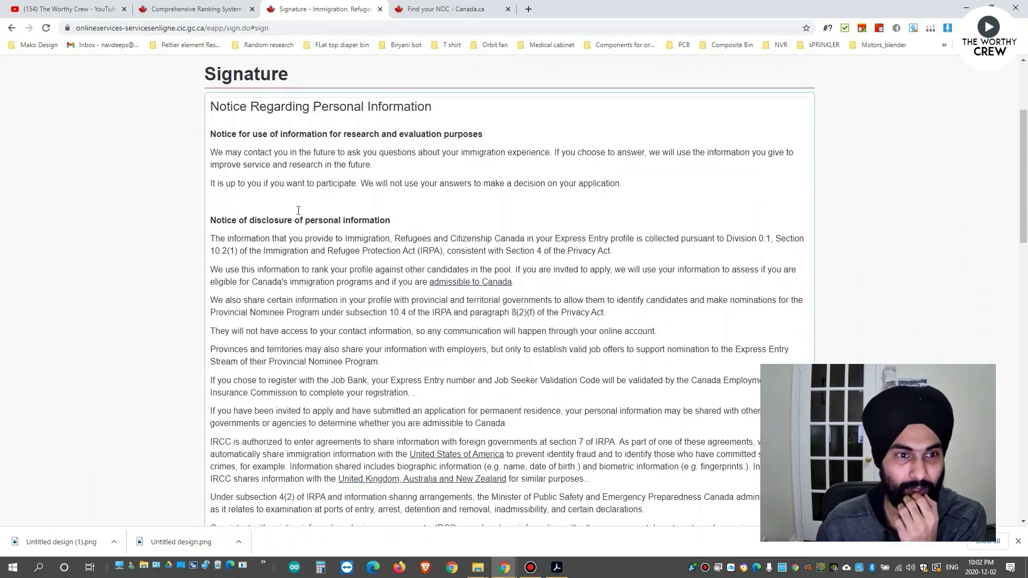
pyautogui.scroll(-5, 347, 263)
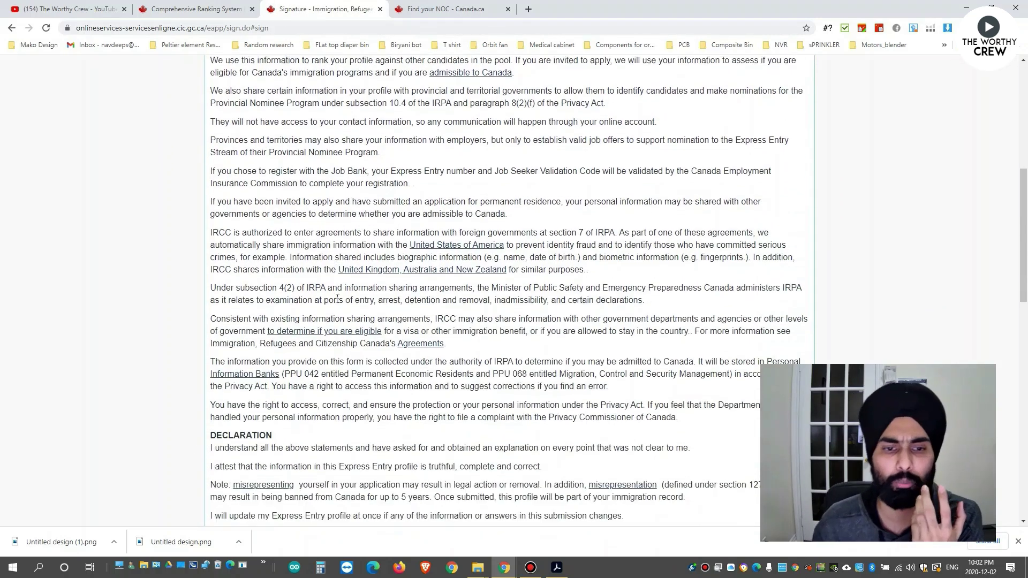
pyautogui.scroll(-7, 337, 301)
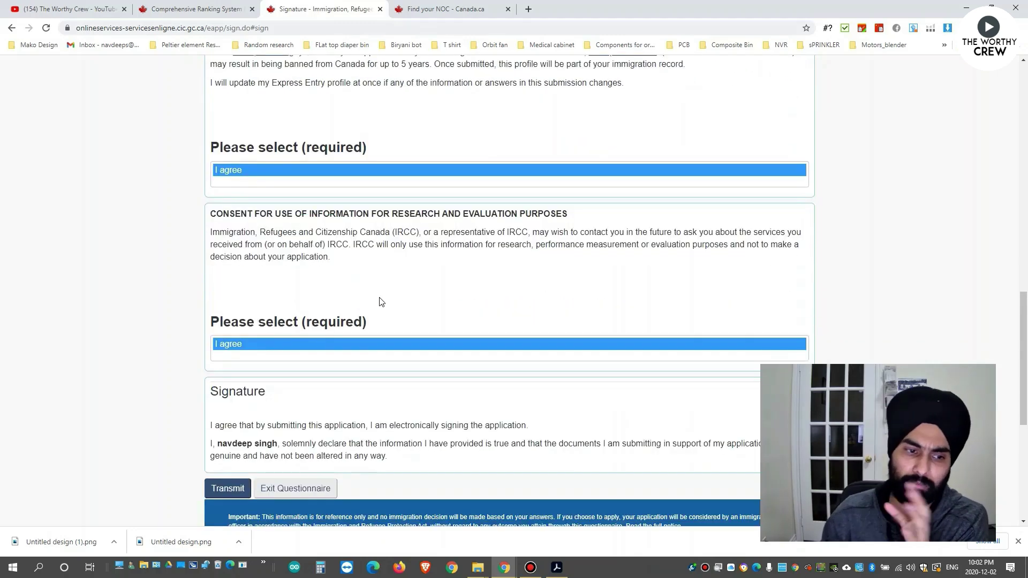
pyautogui.scroll(-4, 376, 270)
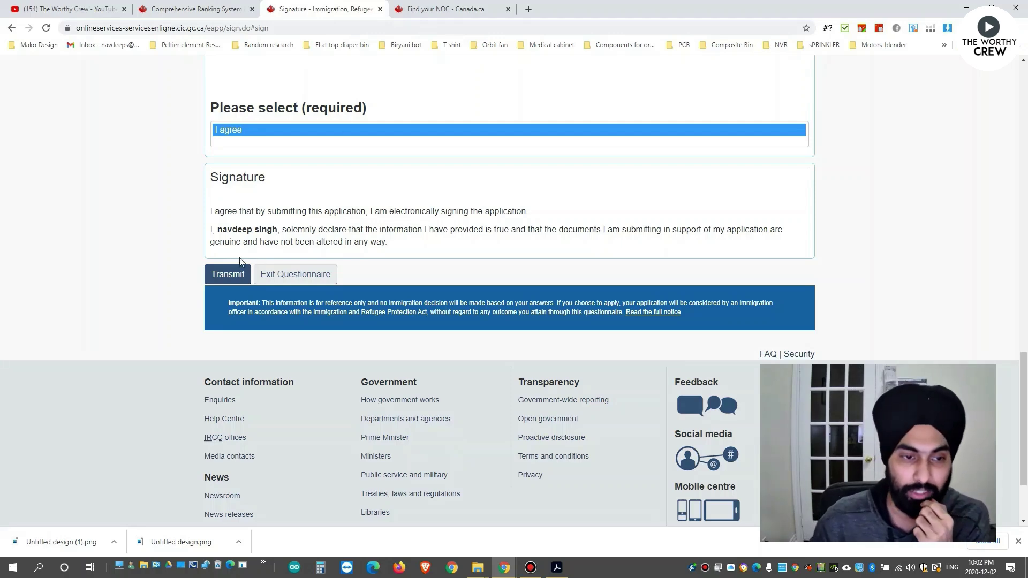
pyautogui.click(228, 276)
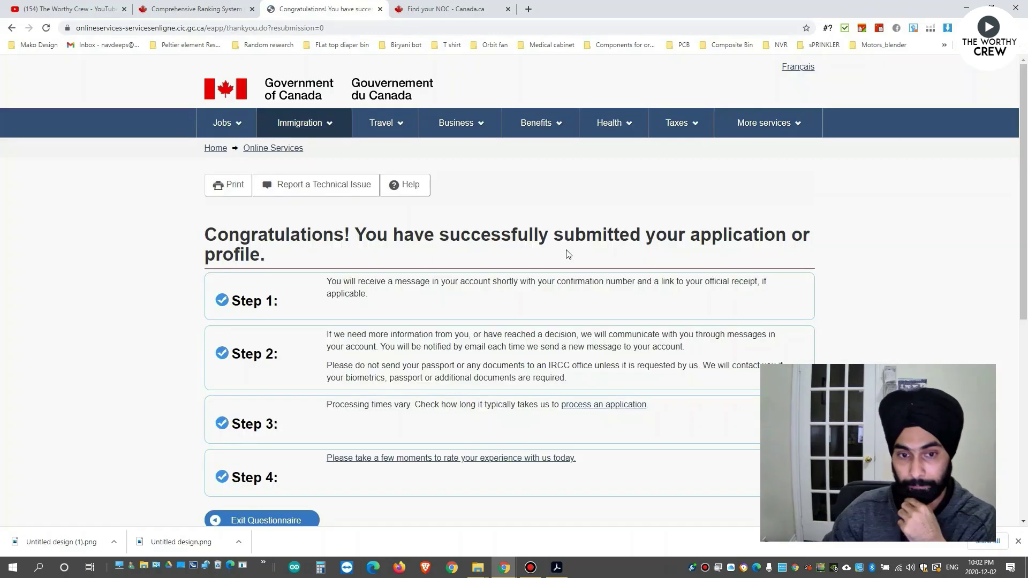
# Read the next steps on the submission confirmation page, then bring up the CRS tool PDF.
pyautogui.scroll(-2, 569, 254)
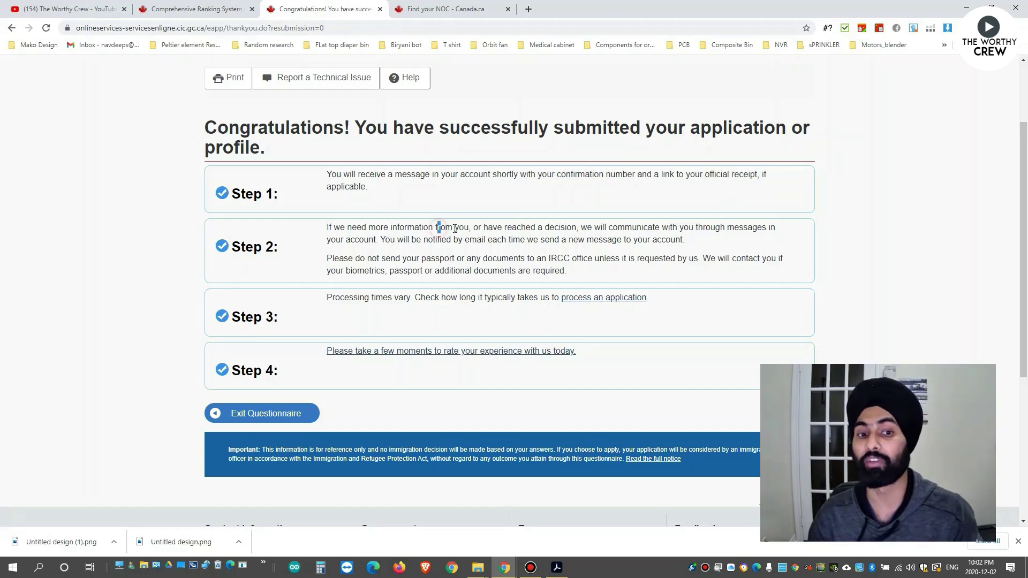
pyautogui.moveTo(438, 230); pyautogui.dragTo(486, 229)
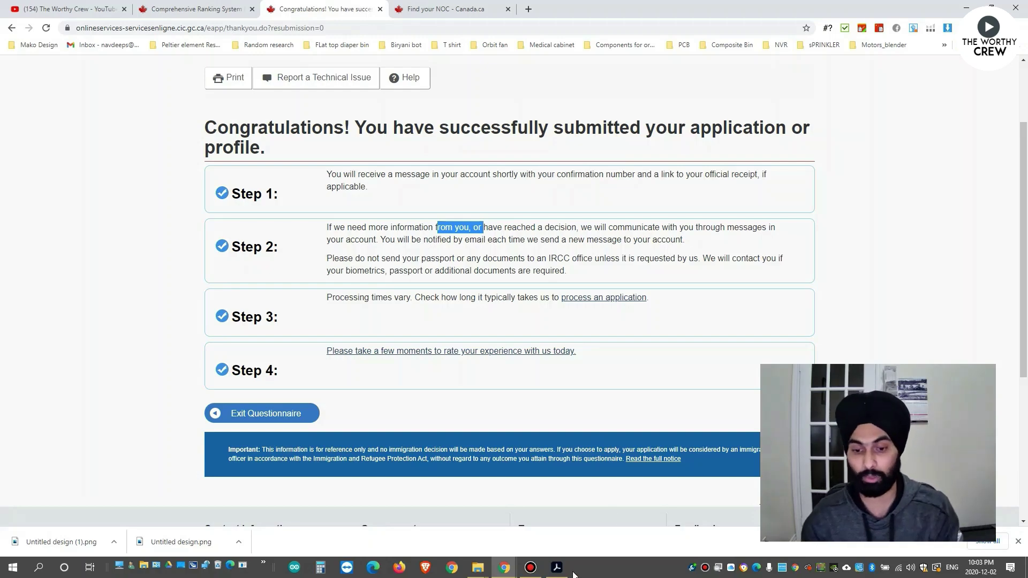
pyautogui.click(557, 568)
# Scroll the CRS tool PDF to page 7, select the 447 grand total line, then return to Chrome.
pyautogui.scroll(-20, 449, 367)
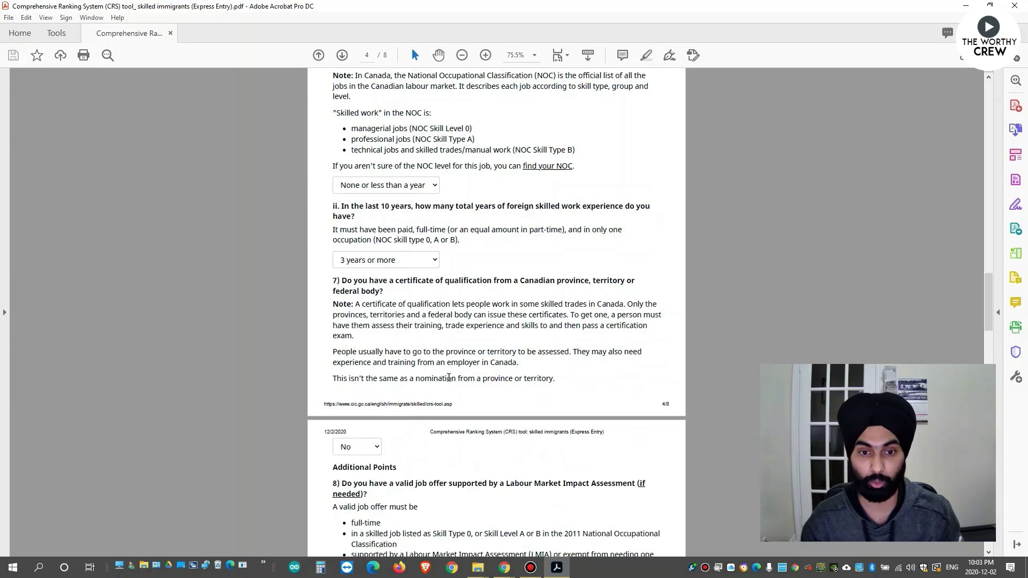
pyautogui.scroll(-5, 447, 374)
pyautogui.moveTo(450, 377); pyautogui.dragTo(347, 319)
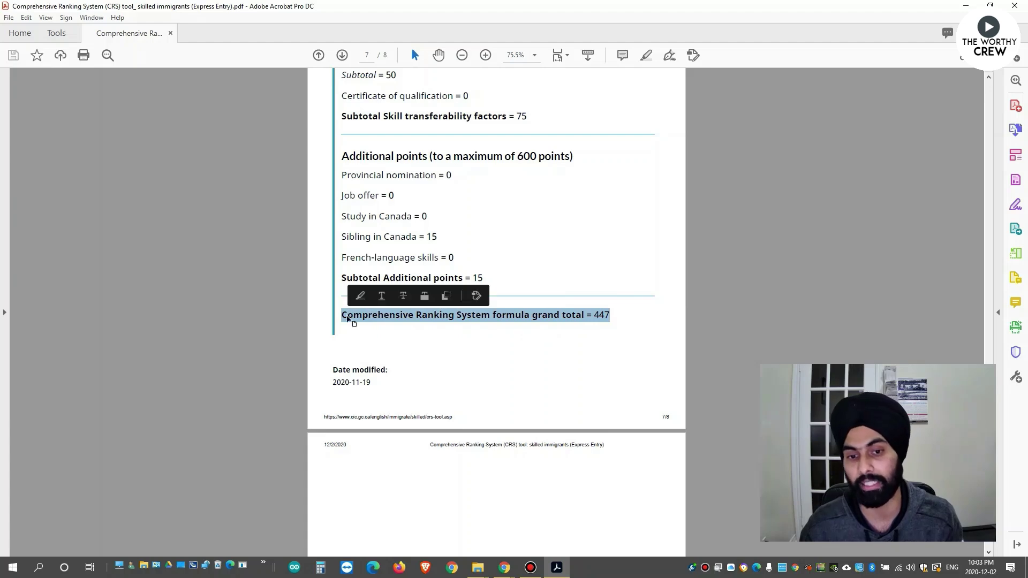
pyautogui.hotkey('alt', 'Tab')
# Exit the questionnaire and review the submitted Express Entry profile in the account's applications table.
pyautogui.click(256, 417)
pyautogui.scroll(-2, 364, 354)
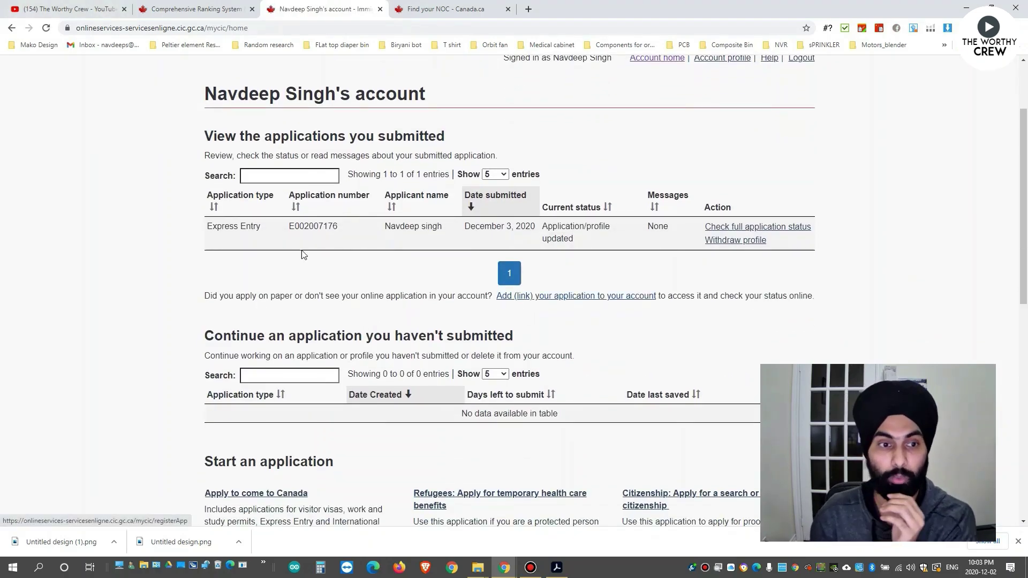
pyautogui.moveTo(247, 226); pyautogui.dragTo(442, 226)
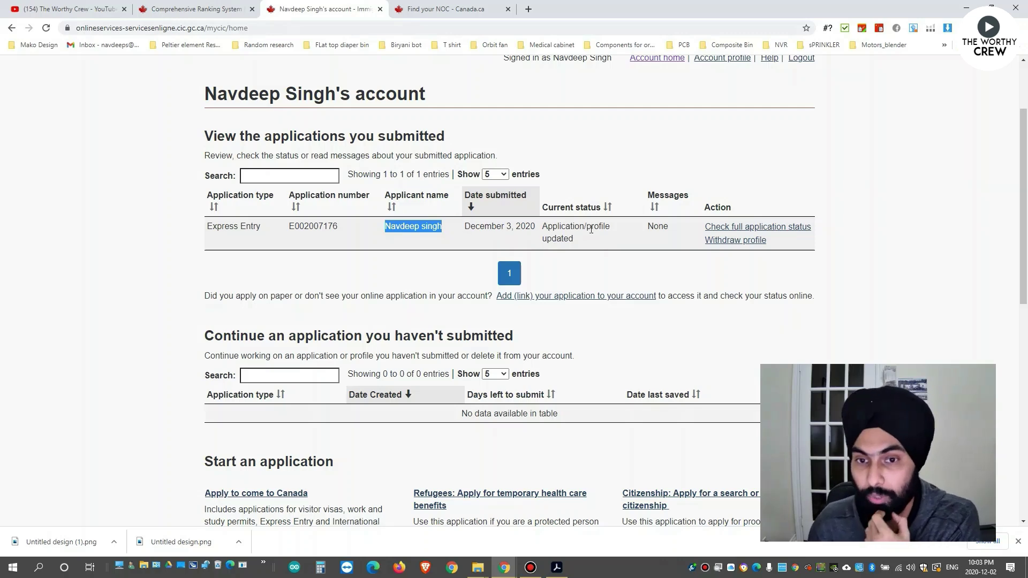
# Open the full application status and review the candidate's name, identifiers, submission date and biometrics fields.
pyautogui.click(724, 230)
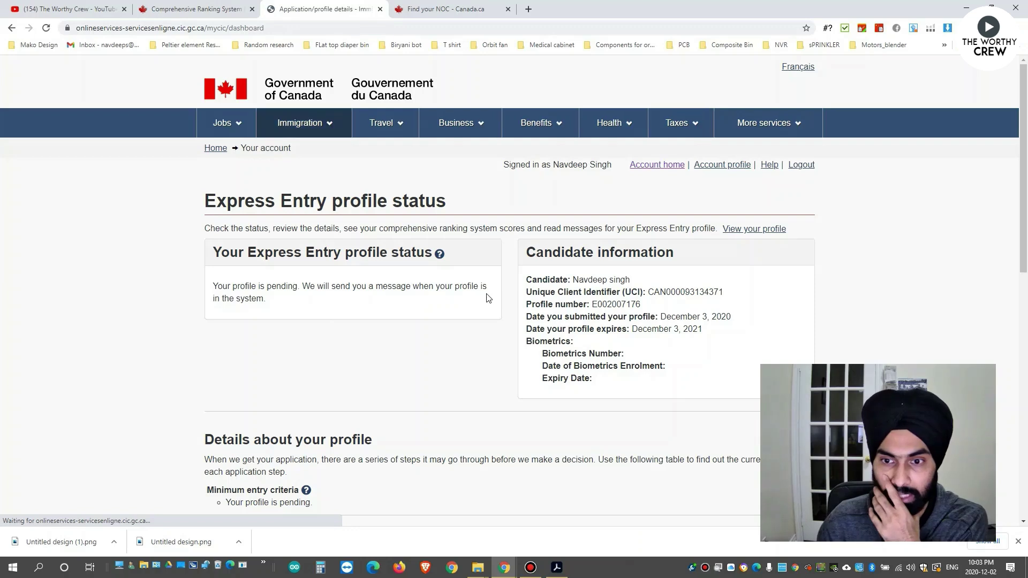
pyautogui.scroll(-2, 468, 284)
pyautogui.scroll(1, 468, 284)
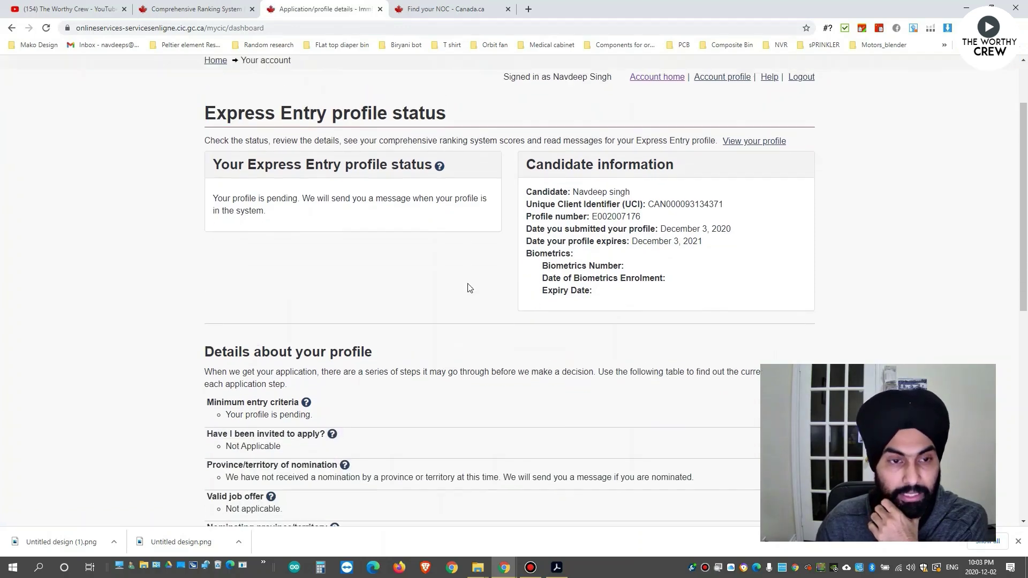
pyautogui.moveTo(571, 226); pyautogui.dragTo(574, 250)
pyautogui.doubleClick(655, 239)
pyautogui.moveTo(667, 263); pyautogui.dragTo(732, 266)
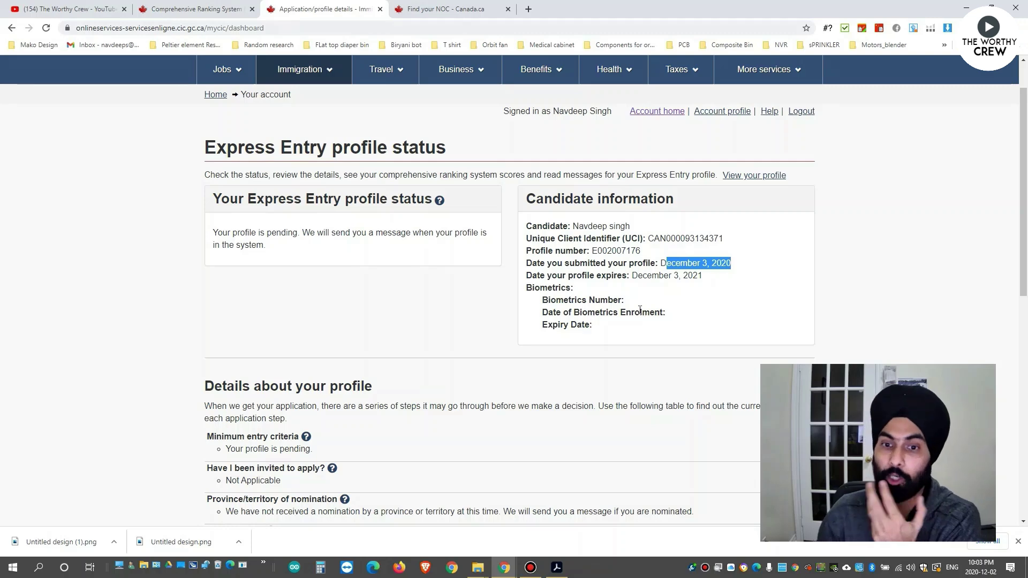
pyautogui.moveTo(673, 313); pyautogui.dragTo(457, 300)
# Scroll through the status details and reload the page to show candidate status as of December 3, 2020.
pyautogui.scroll(-3, 403, 287)
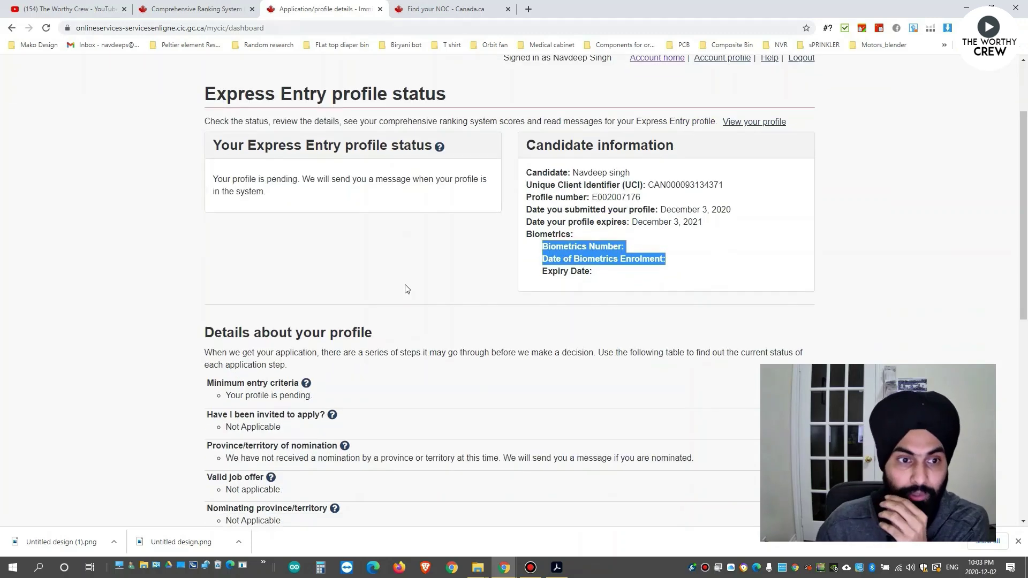
pyautogui.scroll(-3, 410, 287)
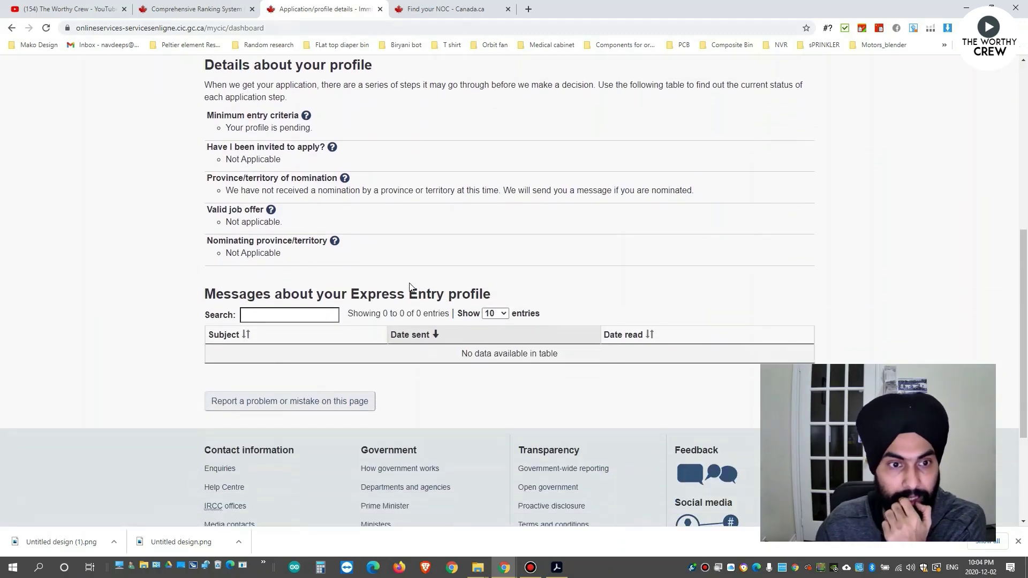
pyautogui.scroll(6, 410, 287)
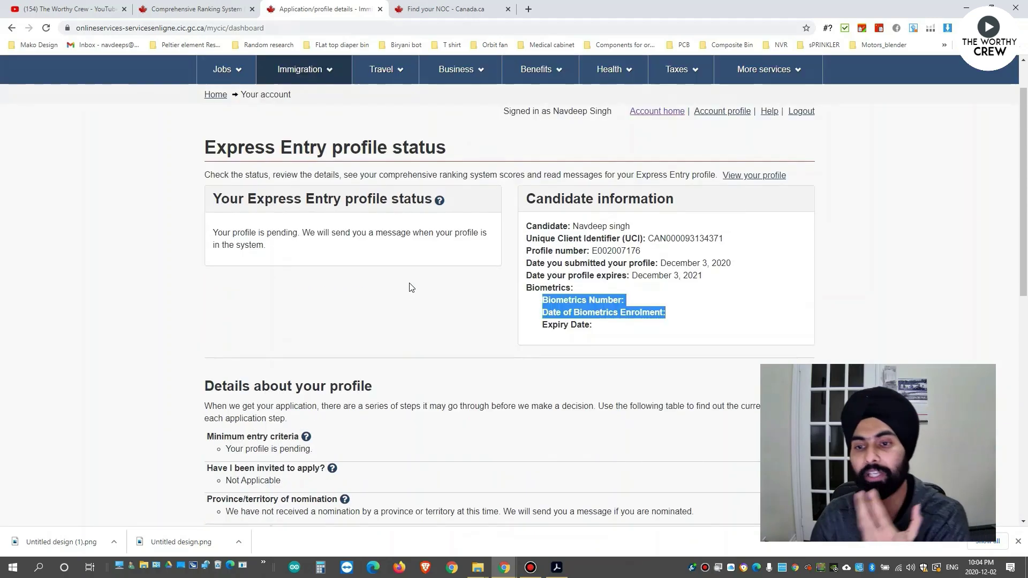
pyautogui.press('F5')
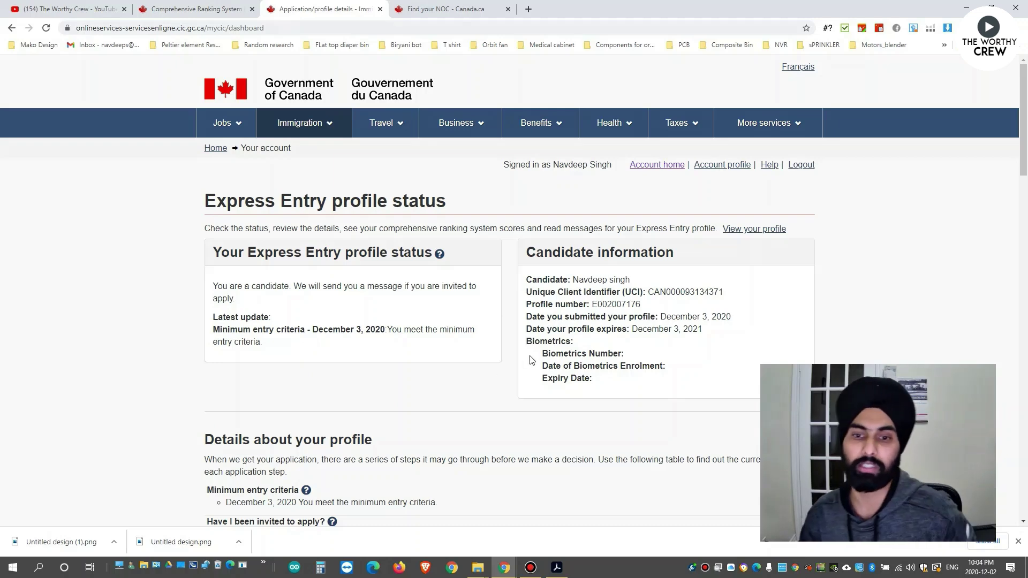
pyautogui.scroll(-3, 621, 307)
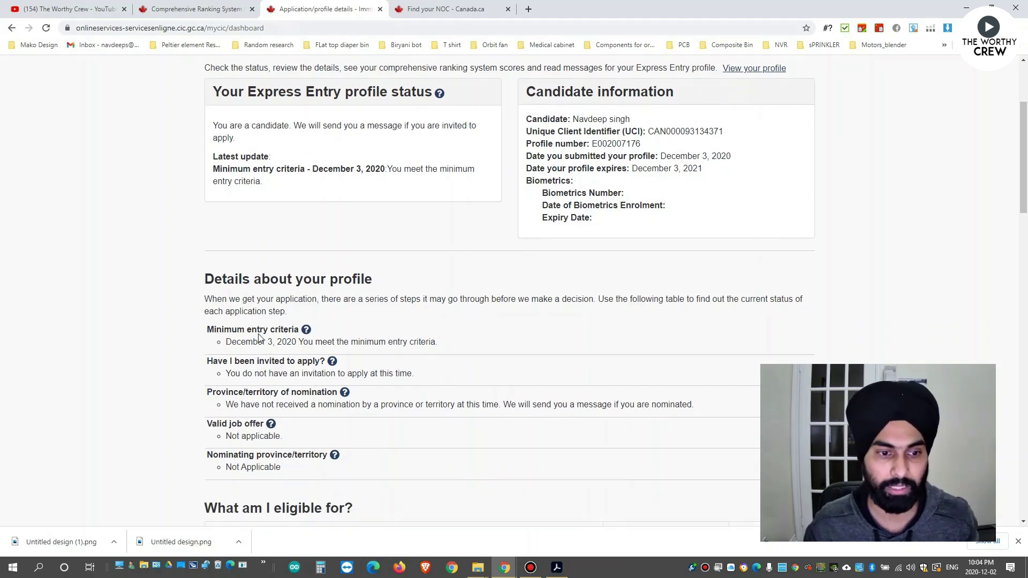
pyautogui.moveTo(264, 343); pyautogui.dragTo(435, 346)
pyautogui.scroll(-1, 444, 345)
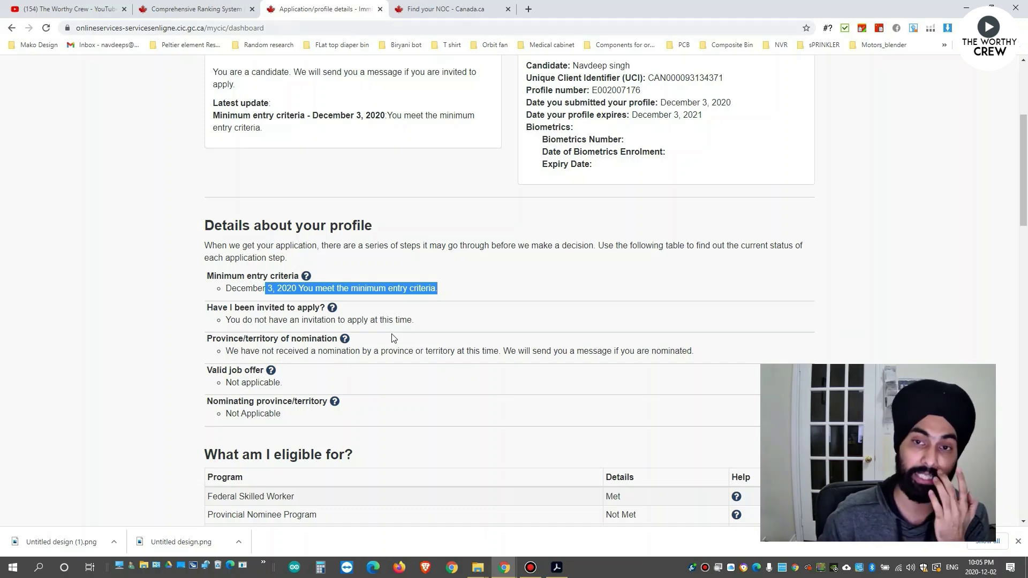
pyautogui.moveTo(416, 321); pyautogui.dragTo(283, 321)
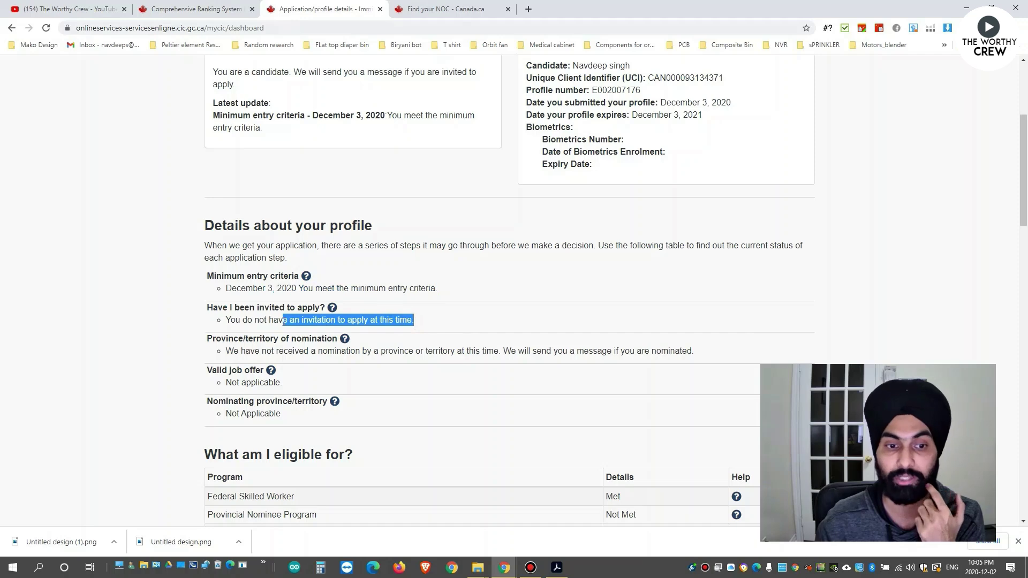
pyautogui.scroll(-2, 411, 303)
pyautogui.scroll(-7, 411, 302)
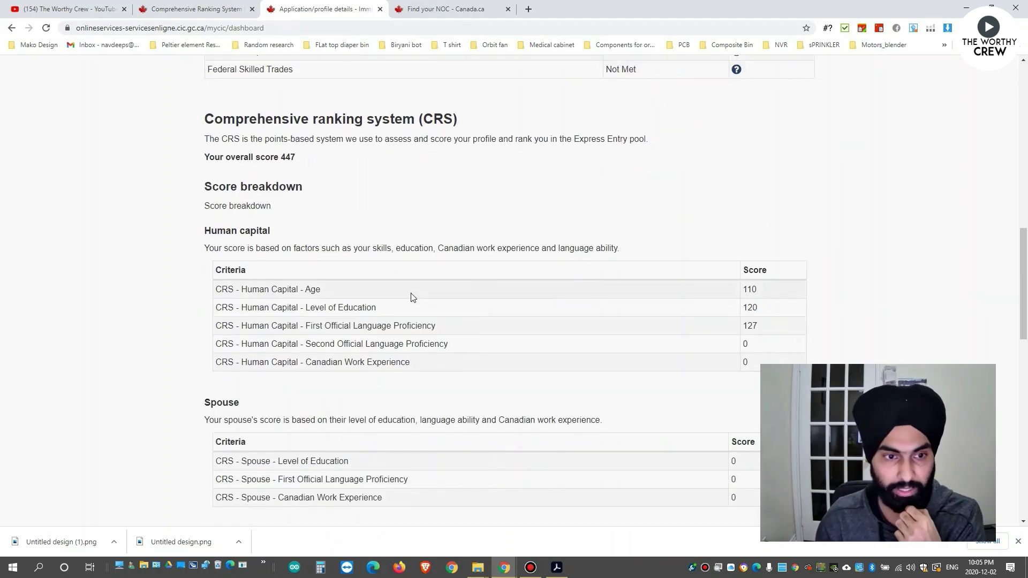
pyautogui.scroll(1, 322, 135)
pyautogui.click(290, 208)
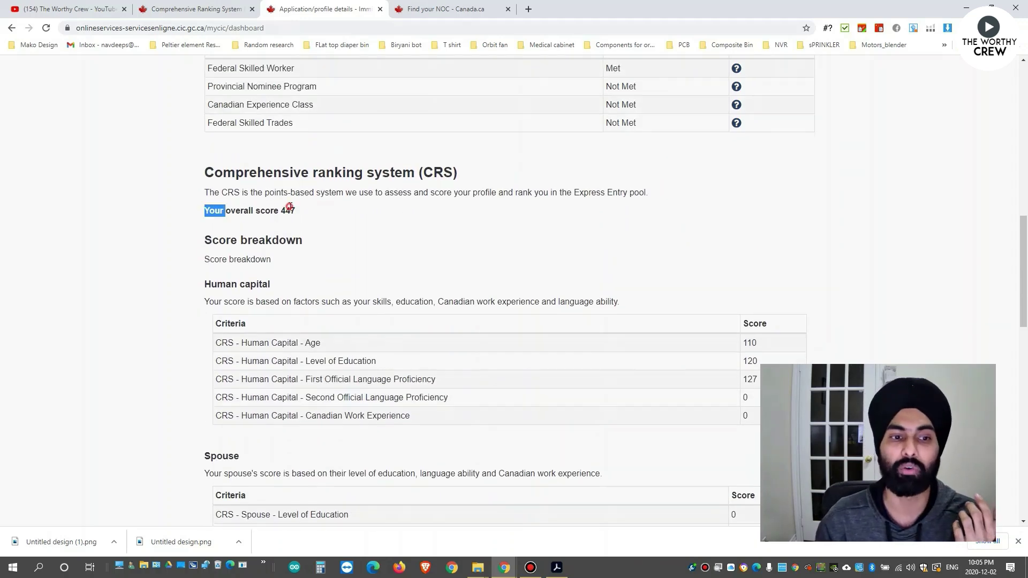
pyautogui.click(281, 210)
pyautogui.doubleClick(289, 210)
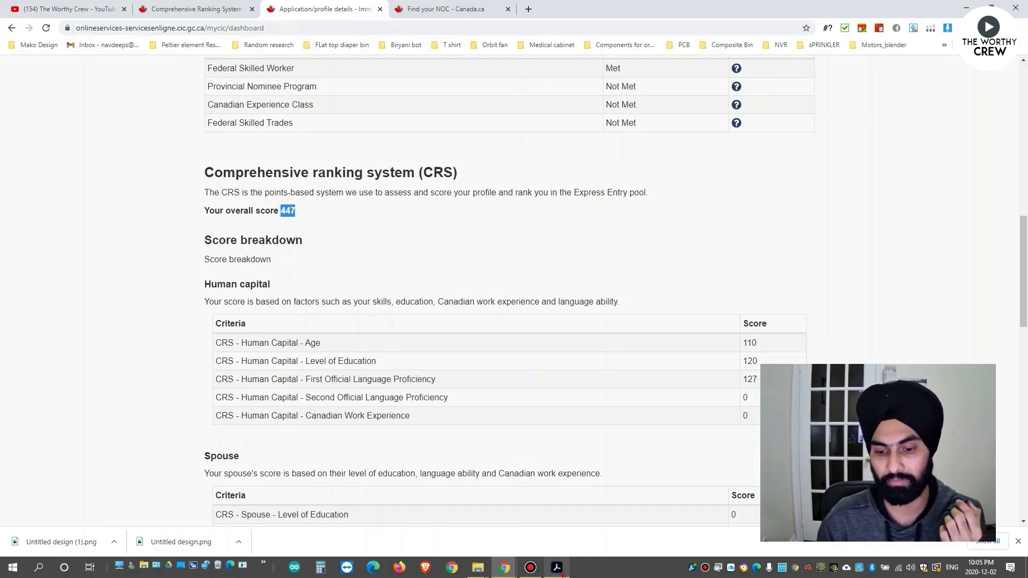
pyautogui.click(557, 568)
pyautogui.scroll(-1, 546, 276)
pyautogui.doubleClick(603, 263)
pyautogui.hotkey('alt', 'Tab')
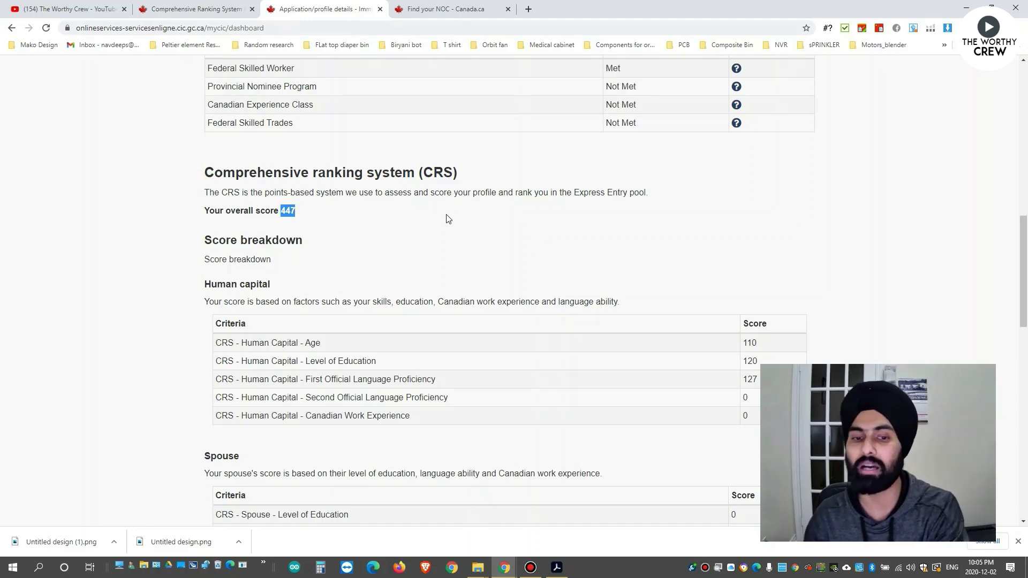
pyautogui.scroll(-4, 454, 219)
pyautogui.scroll(3, 452, 223)
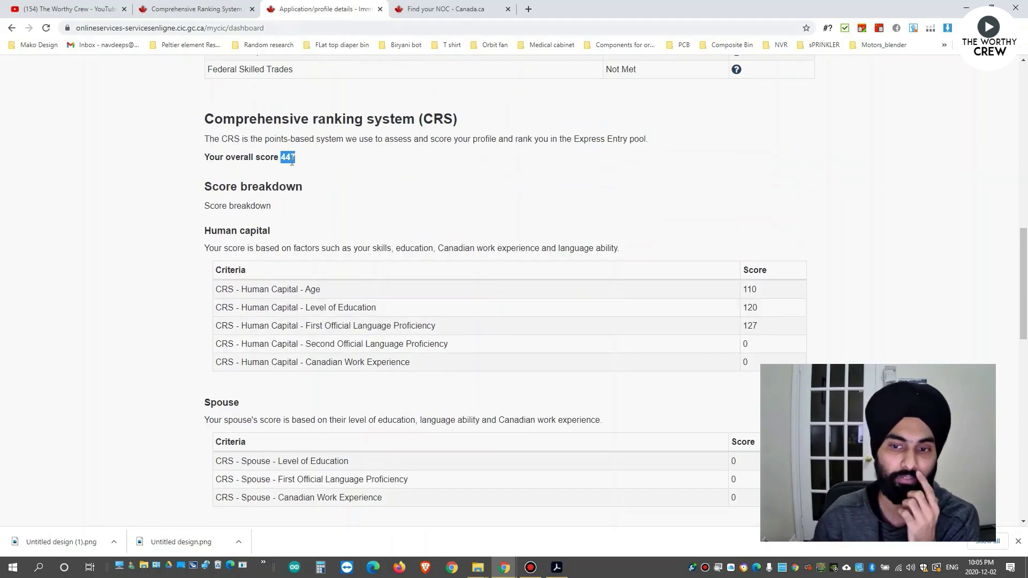
pyautogui.scroll(-2, 292, 161)
# Highlight 'Official Language = 127' in the CRS tool PDF, then return to the online CRS breakdown.
pyautogui.click(557, 568)
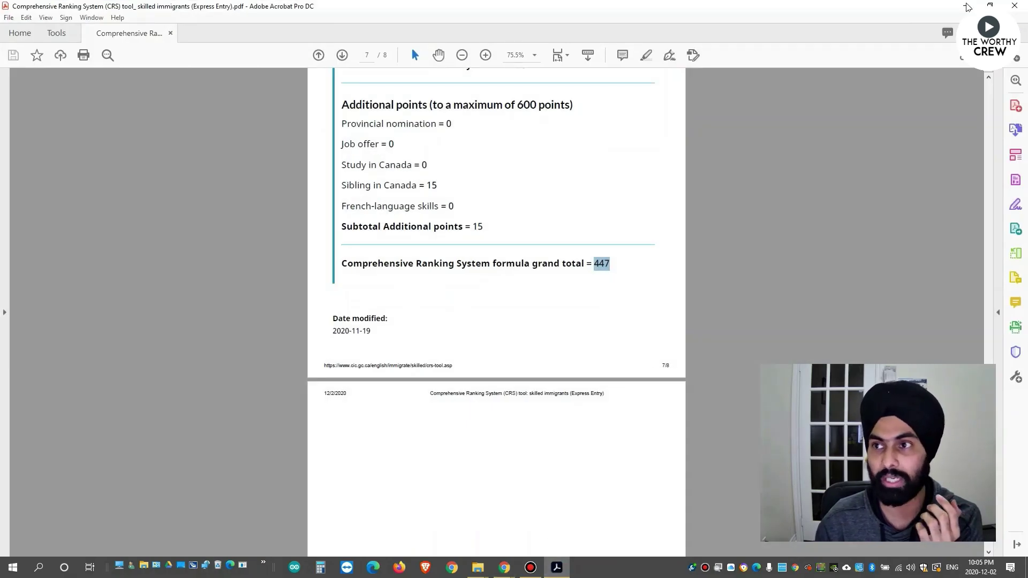
pyautogui.click(966, 6)
pyautogui.click(557, 567)
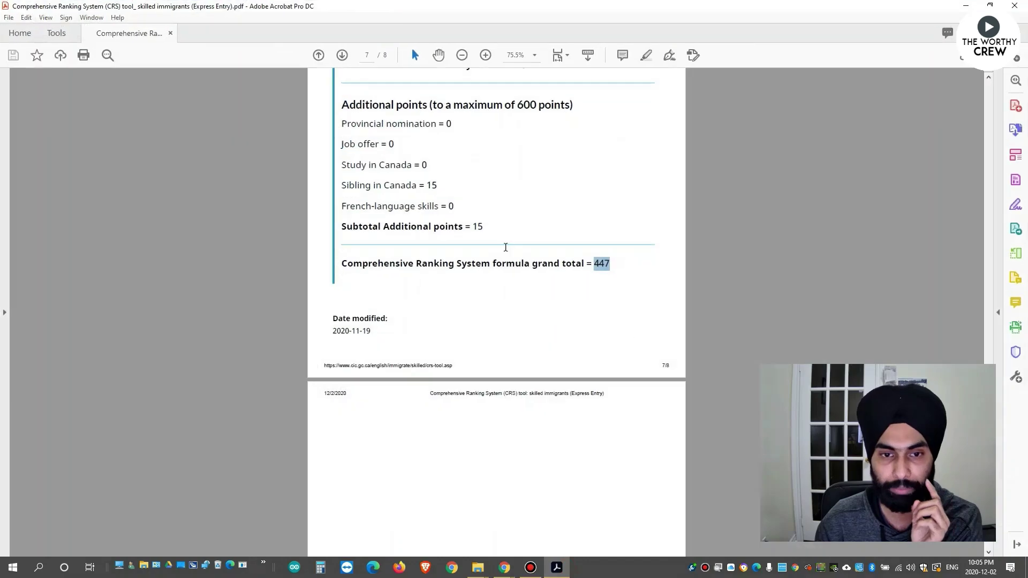
pyautogui.scroll(3, 552, 203)
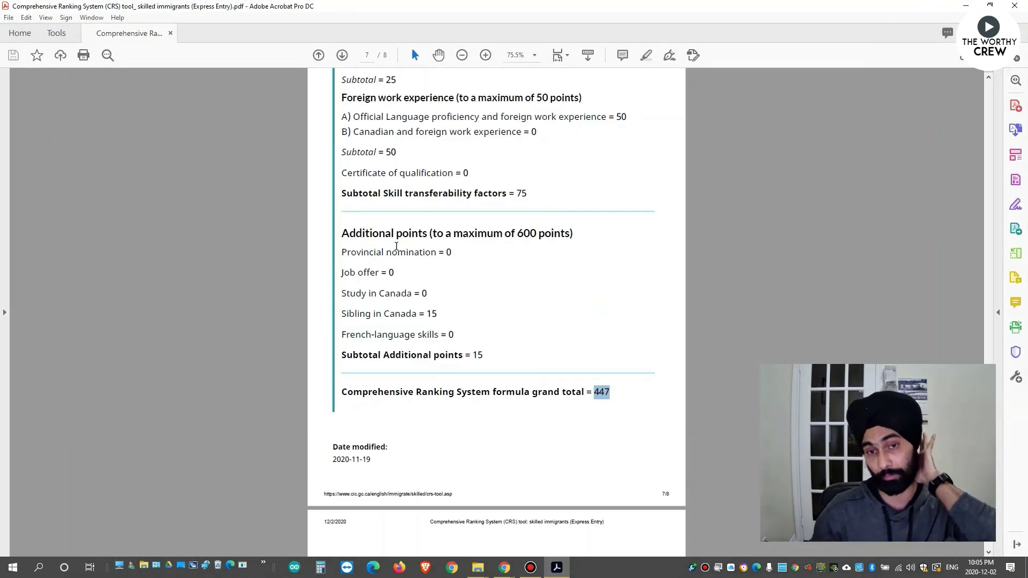
pyautogui.scroll(3, 396, 246)
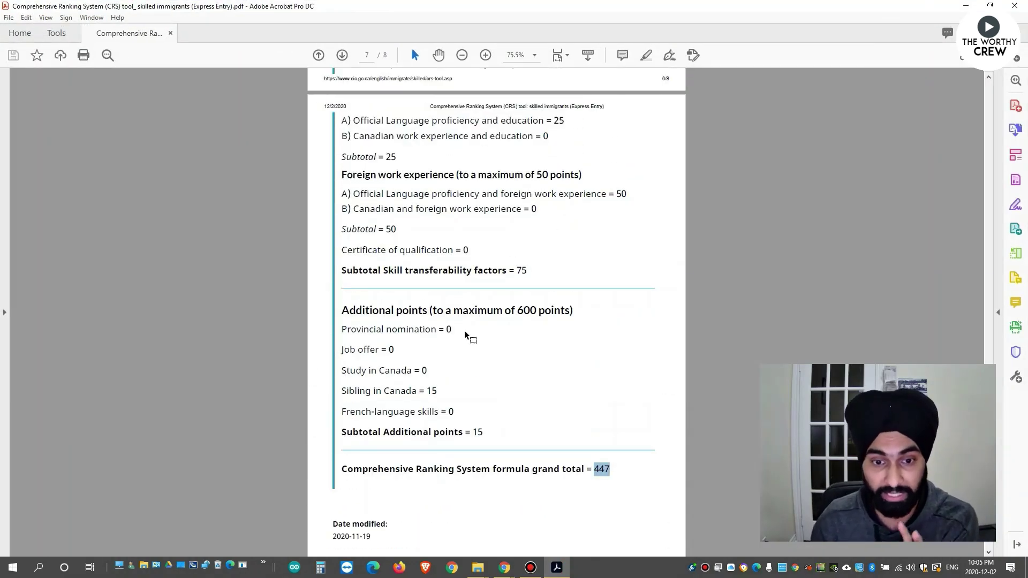
pyautogui.scroll(5, 523, 271)
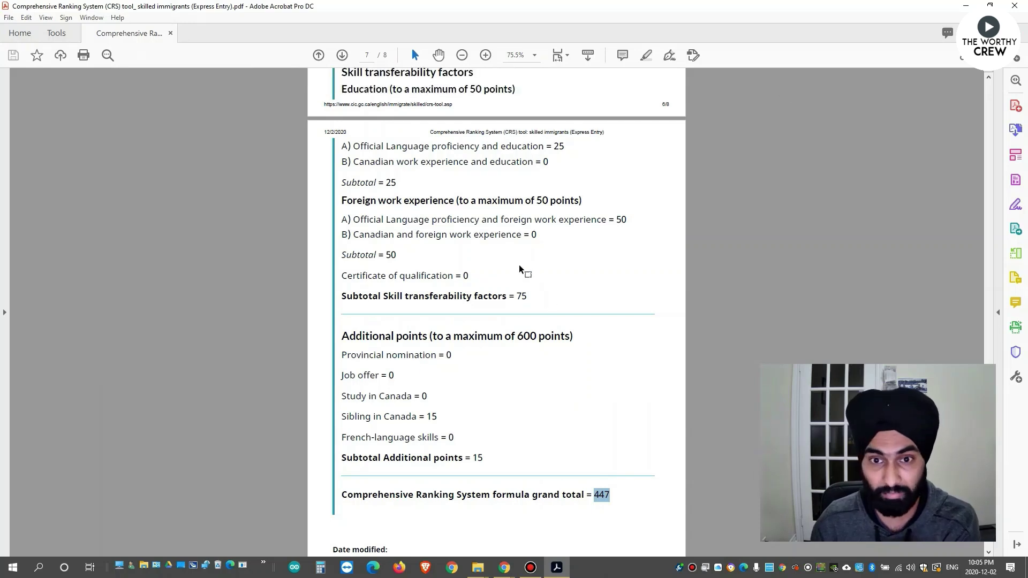
pyautogui.scroll(2, 433, 211)
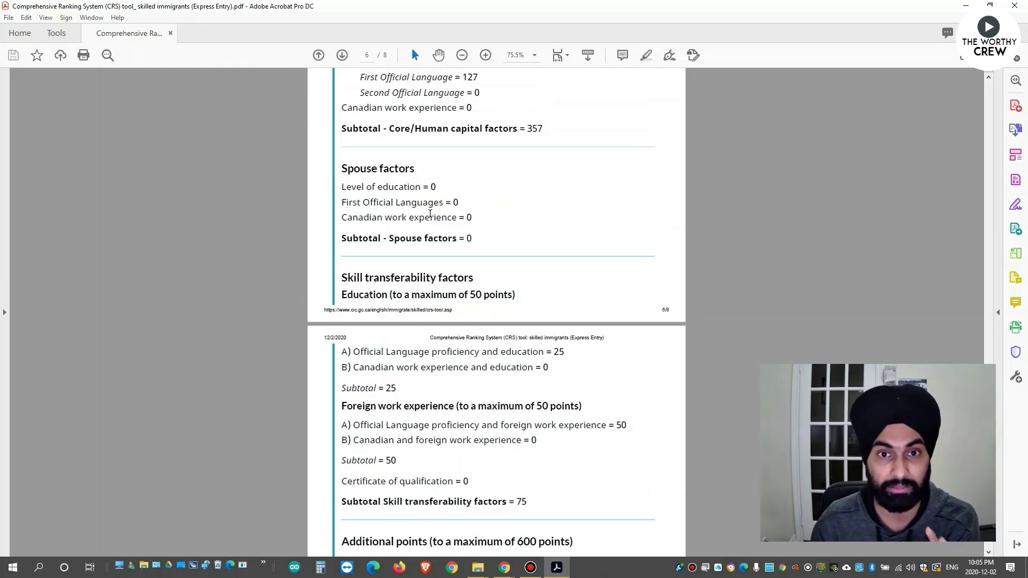
pyautogui.moveTo(395, 156); pyautogui.dragTo(475, 151)
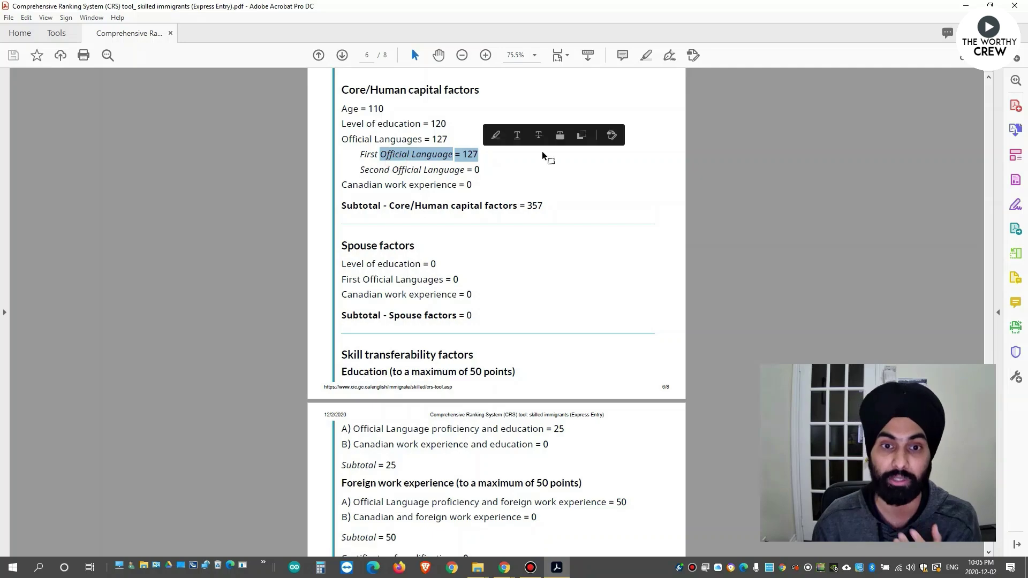
pyautogui.hotkey('alt', 'Tab')
pyautogui.scroll(-8, 404, 283)
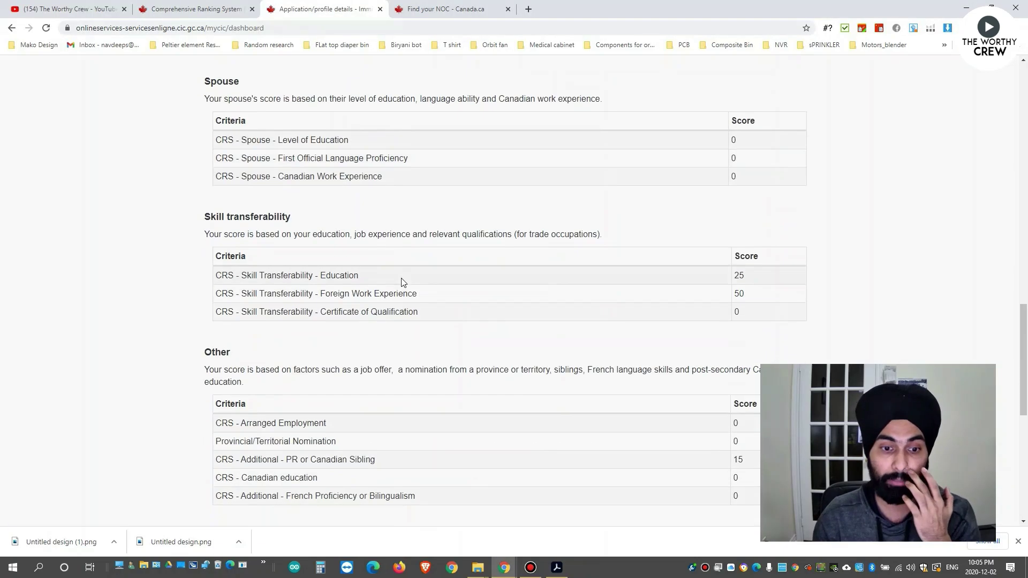
pyautogui.scroll(5, 403, 278)
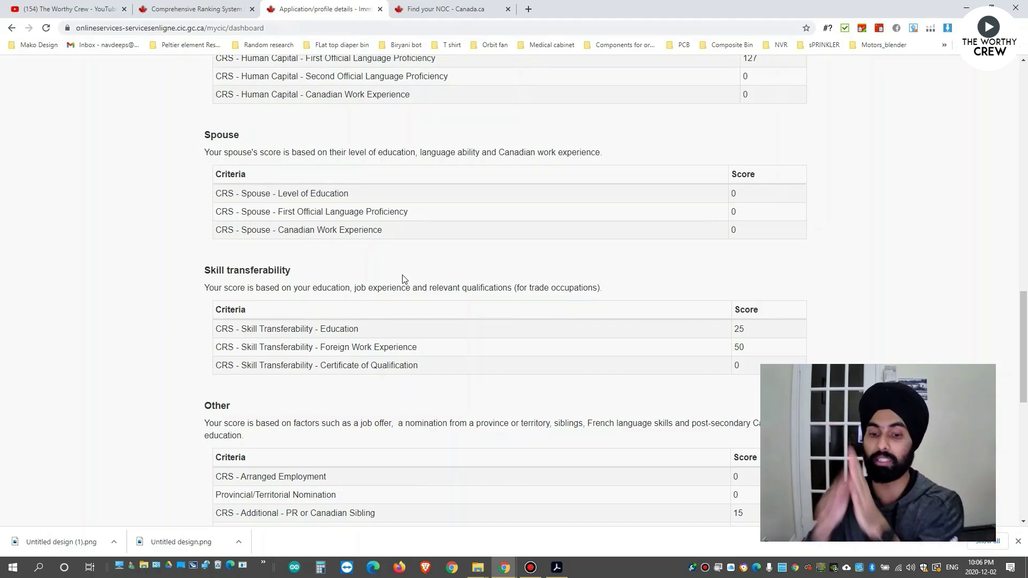
pyautogui.click(565, 571)
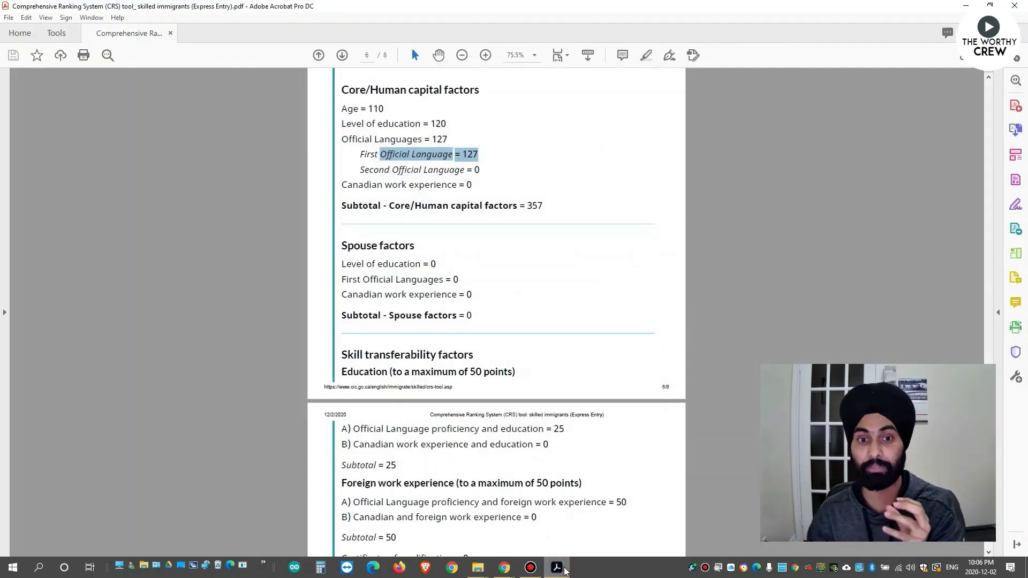
pyautogui.click(565, 571)
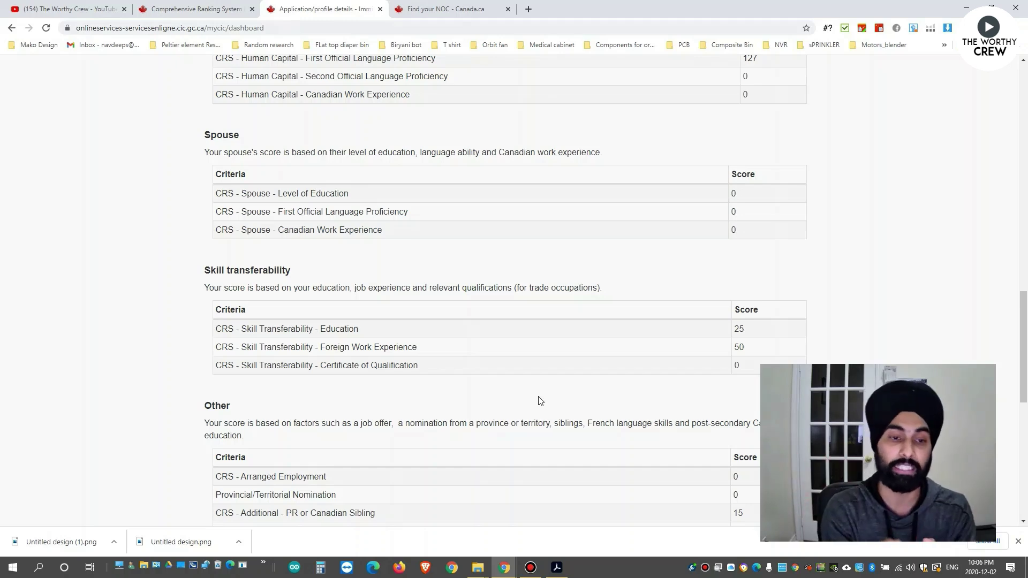
pyautogui.scroll(-5, 477, 315)
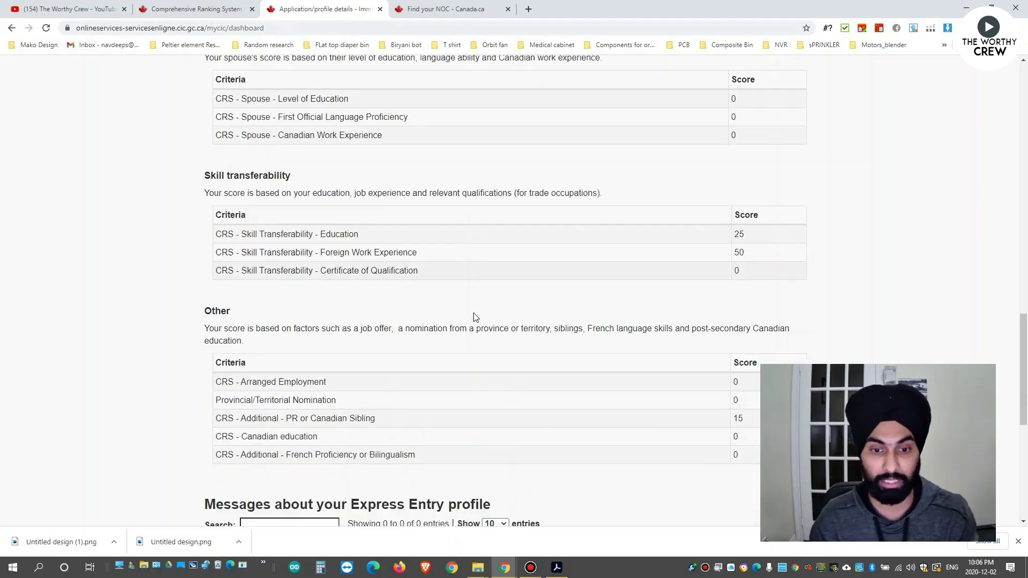
pyautogui.scroll(10, 538, 343)
pyautogui.scroll(10, 540, 344)
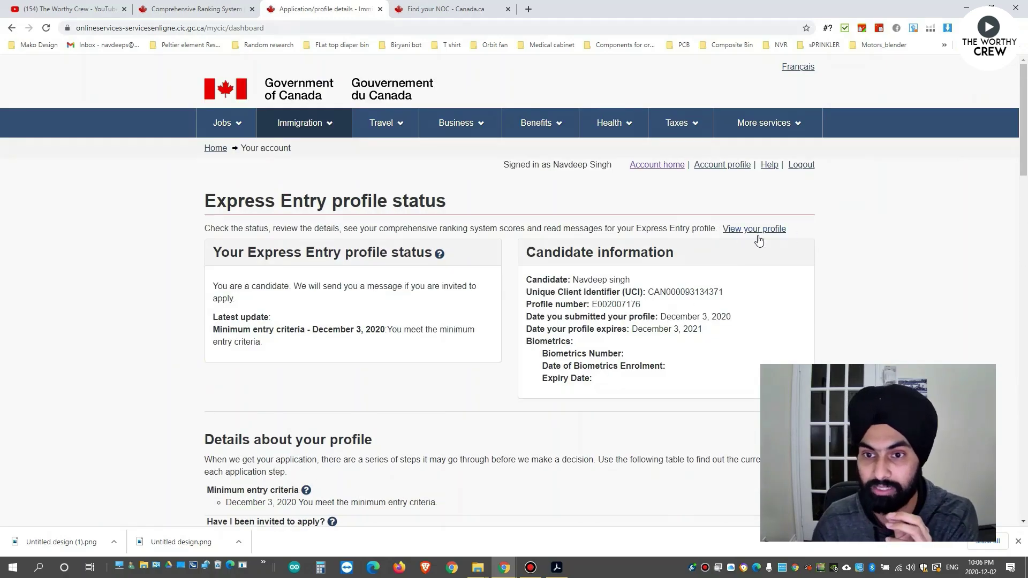
# Reopen the Personal details form from the profile checklist and save it so it shows Updated.
pyautogui.click(752, 232)
pyautogui.scroll(-4, 433, 347)
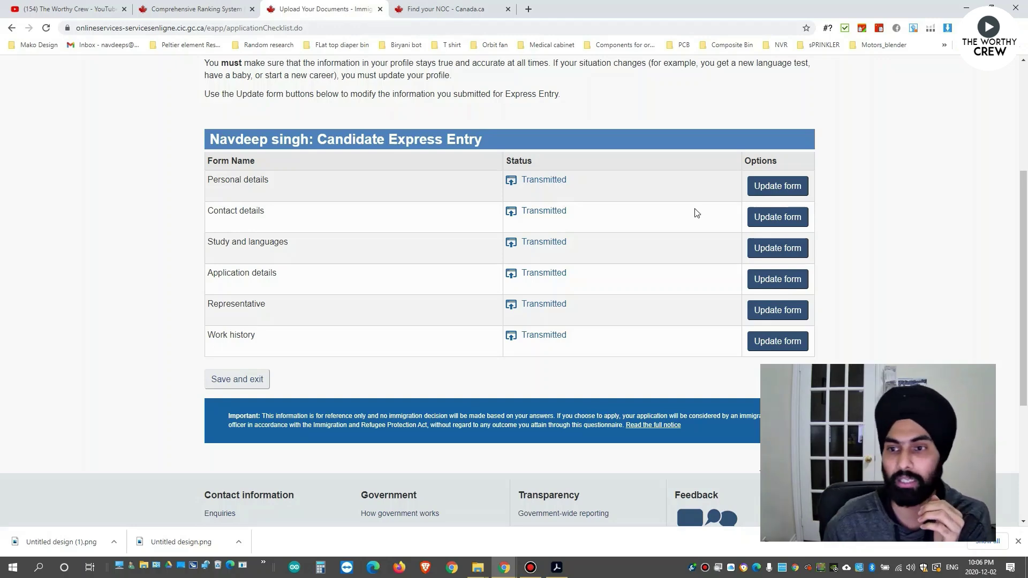
pyautogui.click(761, 187)
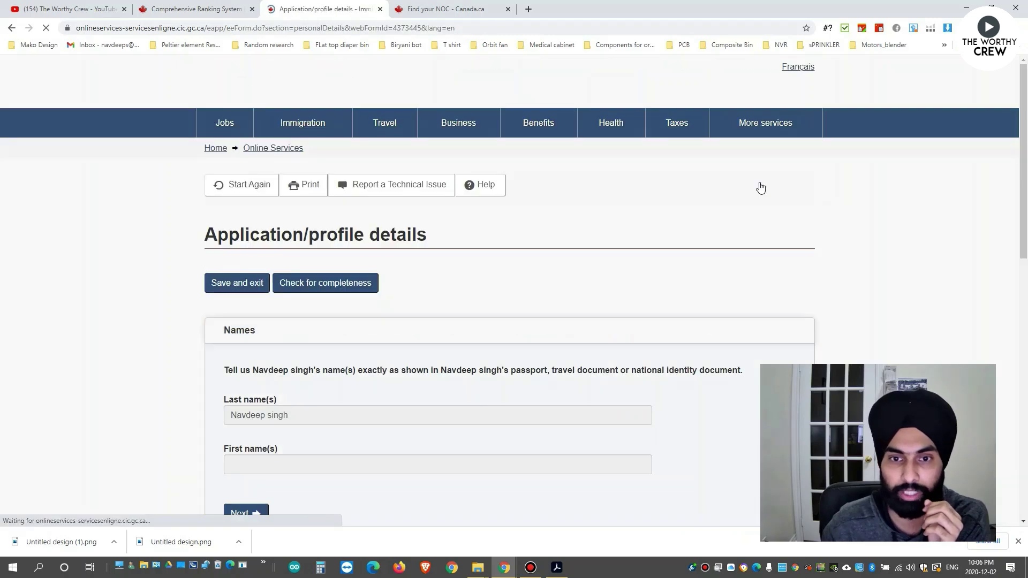
pyautogui.scroll(-4, 354, 320)
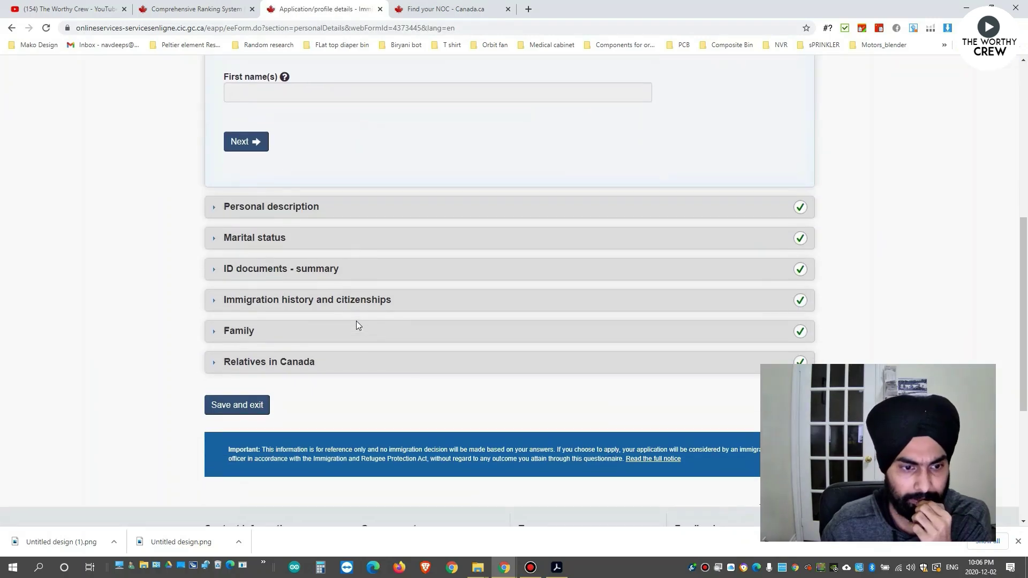
pyautogui.click(237, 403)
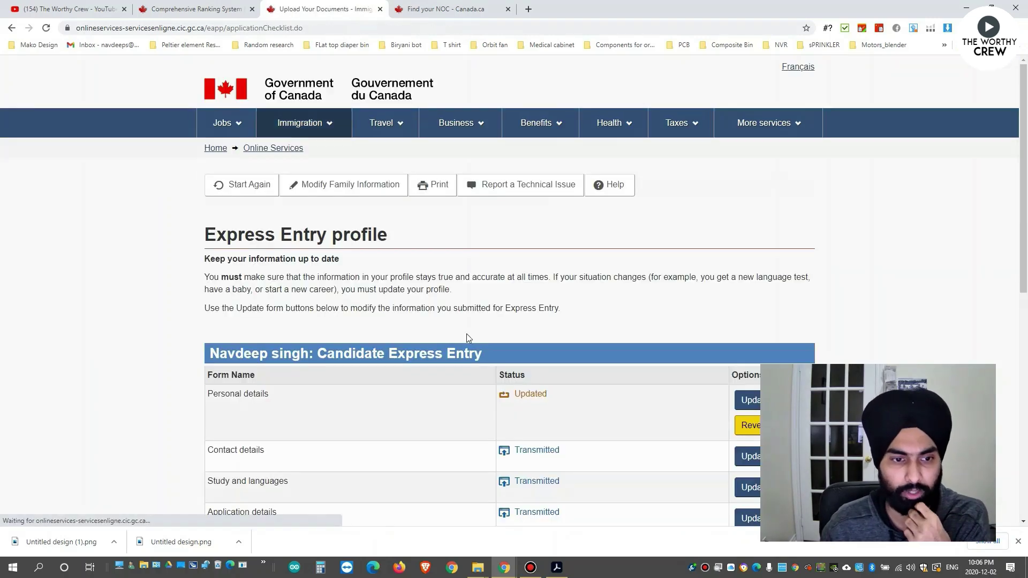
pyautogui.scroll(-3, 466, 327)
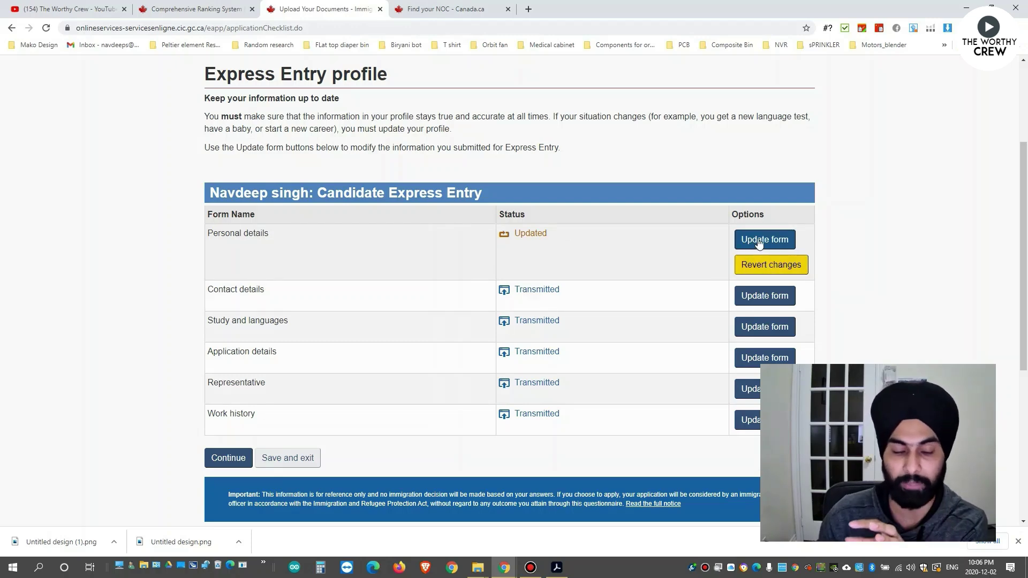
# Continue to the declaration and enter the applicant's name in the signature name fields.
pyautogui.click(233, 463)
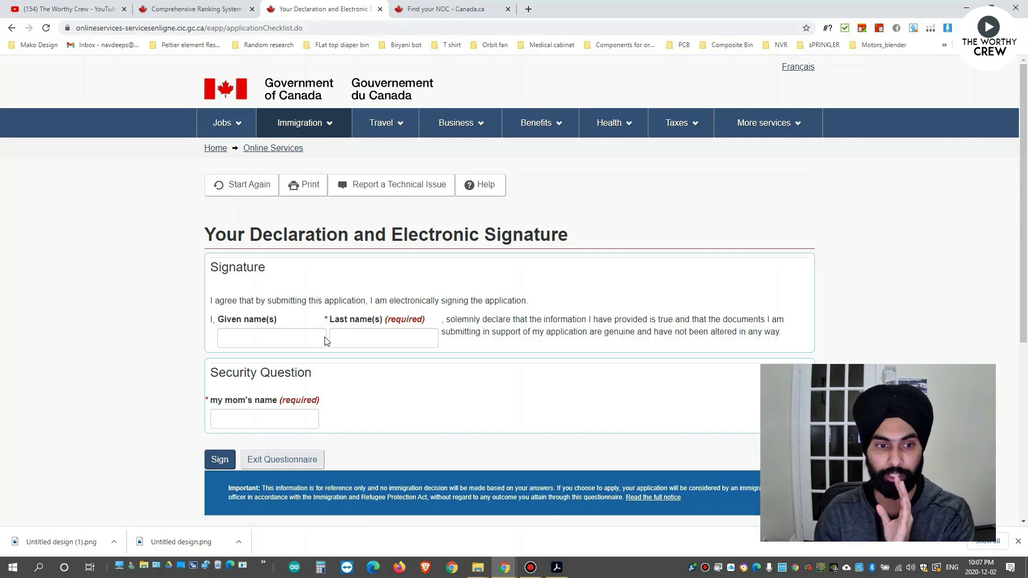
pyautogui.click(341, 336)
pyautogui.click(356, 368)
pyautogui.moveTo(271, 341); pyautogui.dragTo(98, 340)
pyautogui.press('BackSpace')
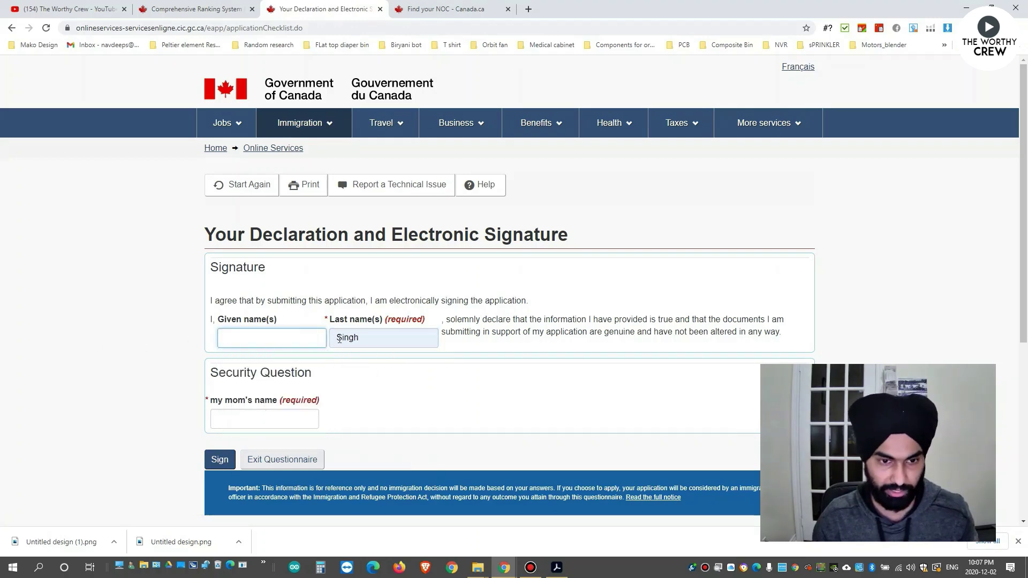
pyautogui.doubleClick(340, 337)
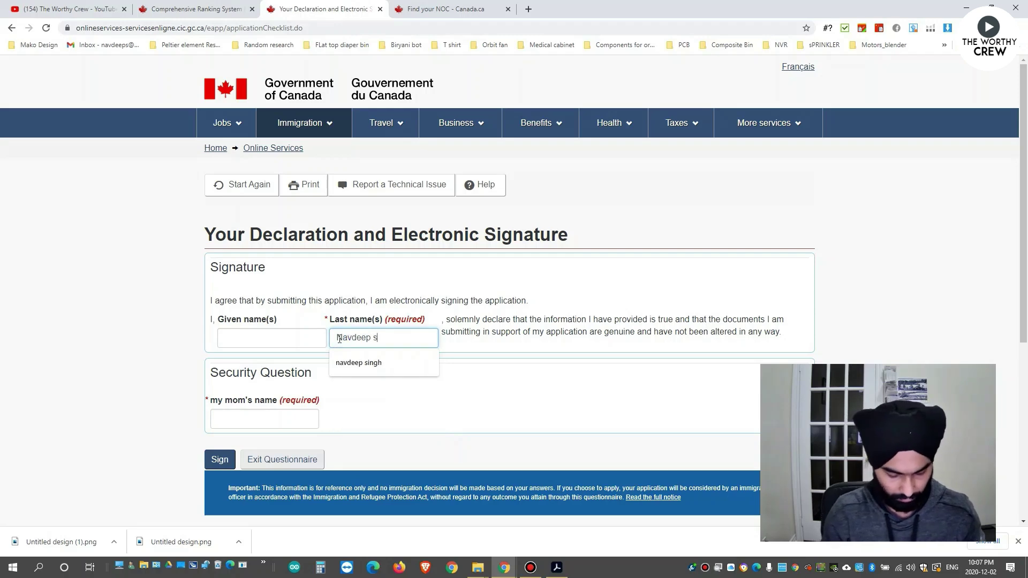
pyautogui.click(400, 369)
# Type the security question answer, sign the declaration and transmit the updated profile.
pyautogui.click(293, 417)
pyautogui.click(220, 460)
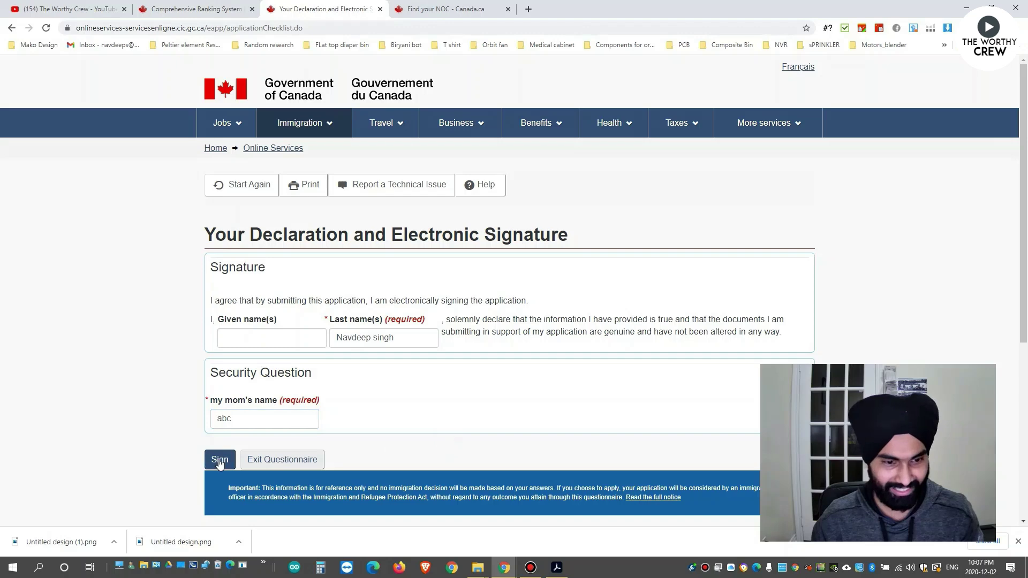
pyautogui.click(235, 364)
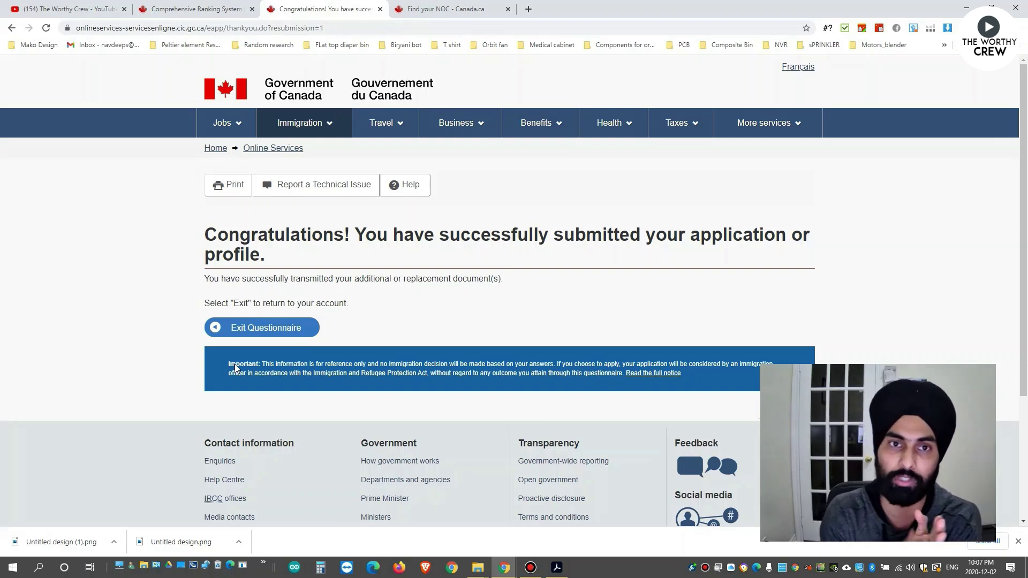
# Exit the questionnaire and reload the account page to show the profile's Processing update status.
pyautogui.click(291, 329)
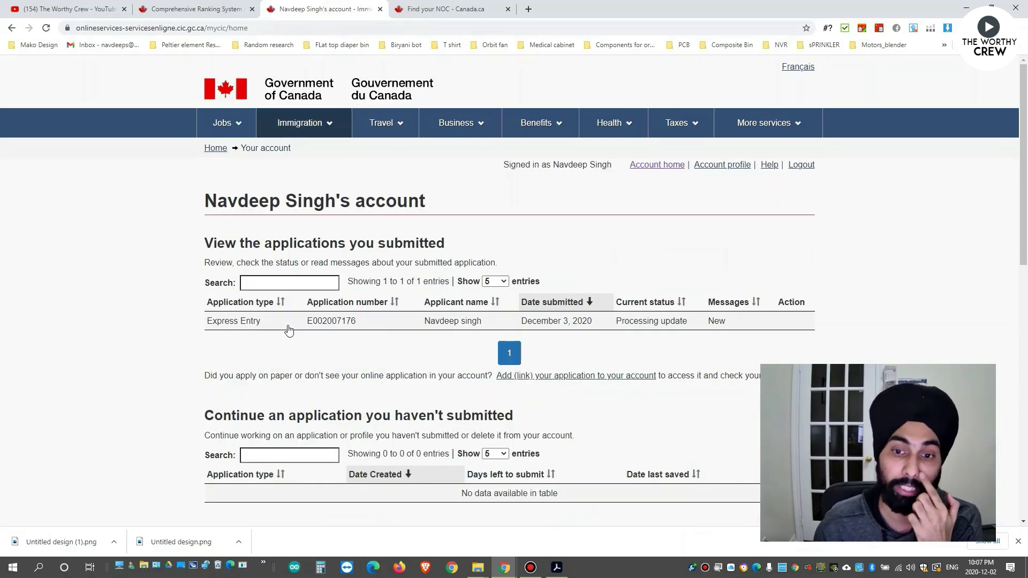
pyautogui.scroll(-1, 712, 308)
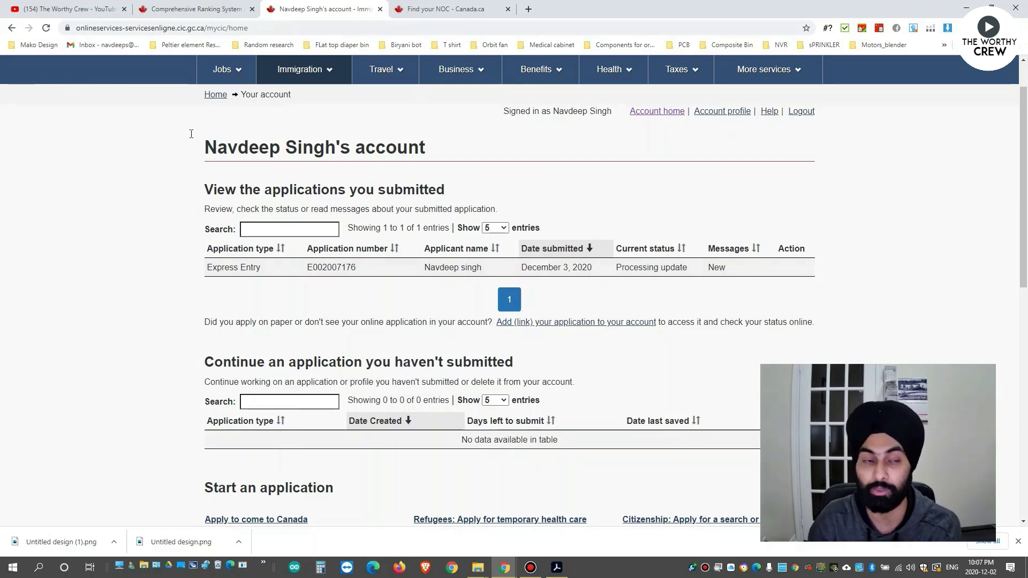
pyautogui.click(46, 28)
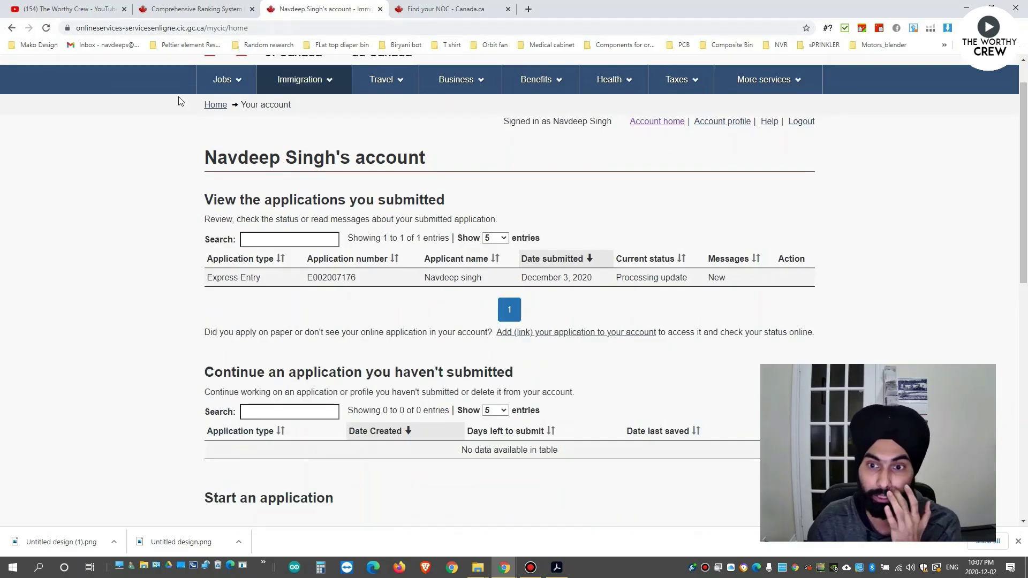